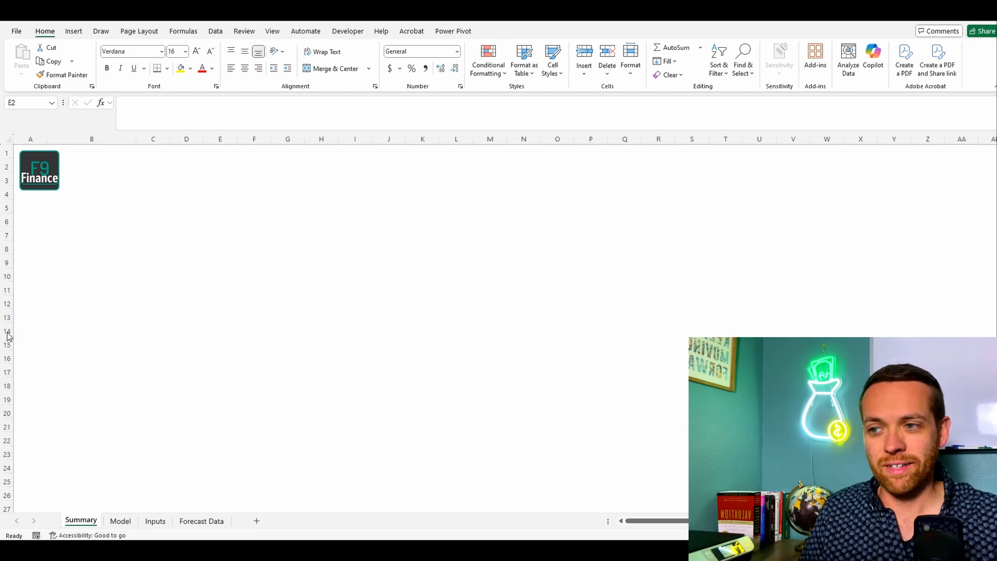
# Step: On the Forecast Data sheet, start importing data from the Excel workbook F9 Finance Coffee Shop_Data in the F9 Finance folder
pyautogui.click(119, 522)
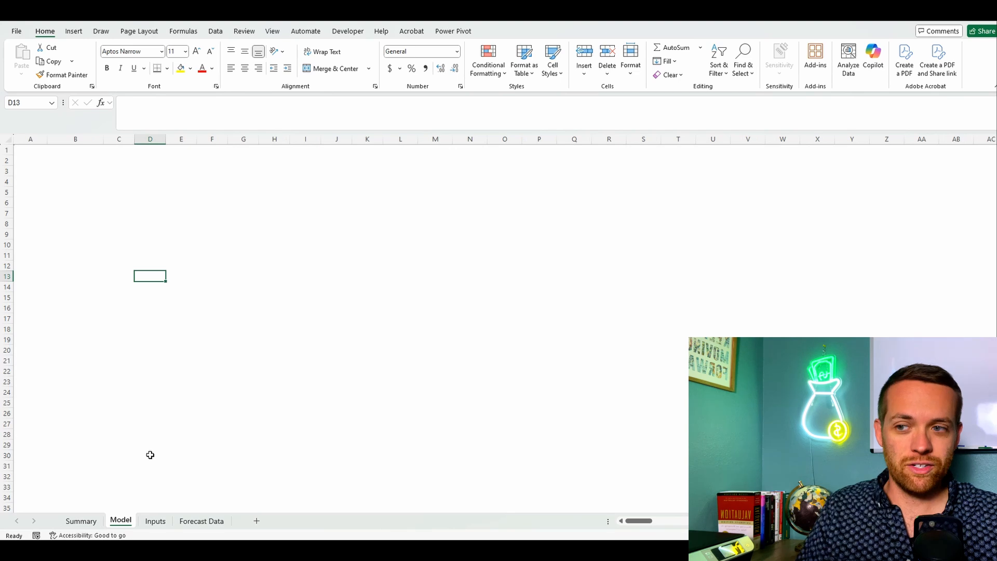
pyautogui.click(155, 521)
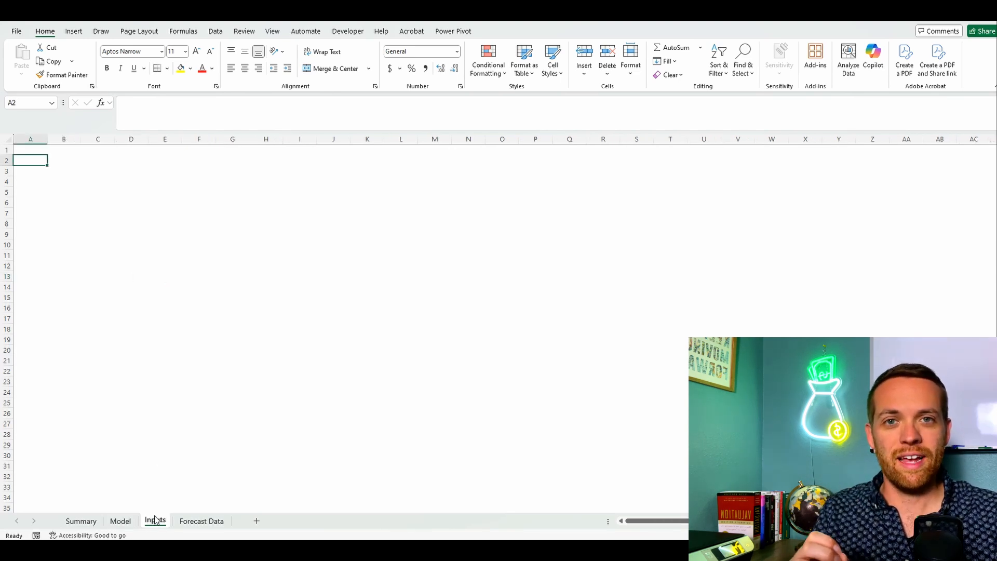
pyautogui.click(206, 523)
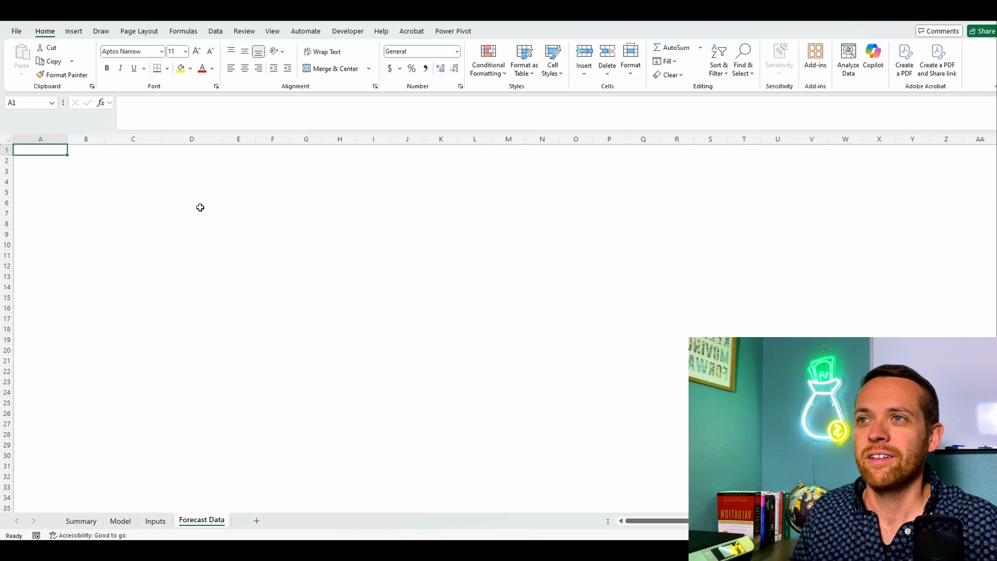
pyautogui.click(217, 33)
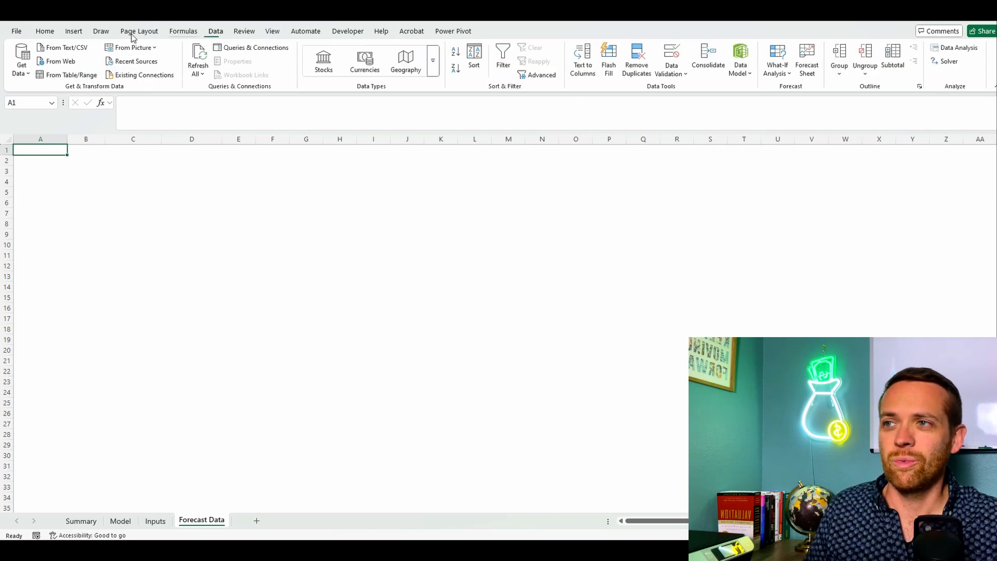
pyautogui.click(22, 72)
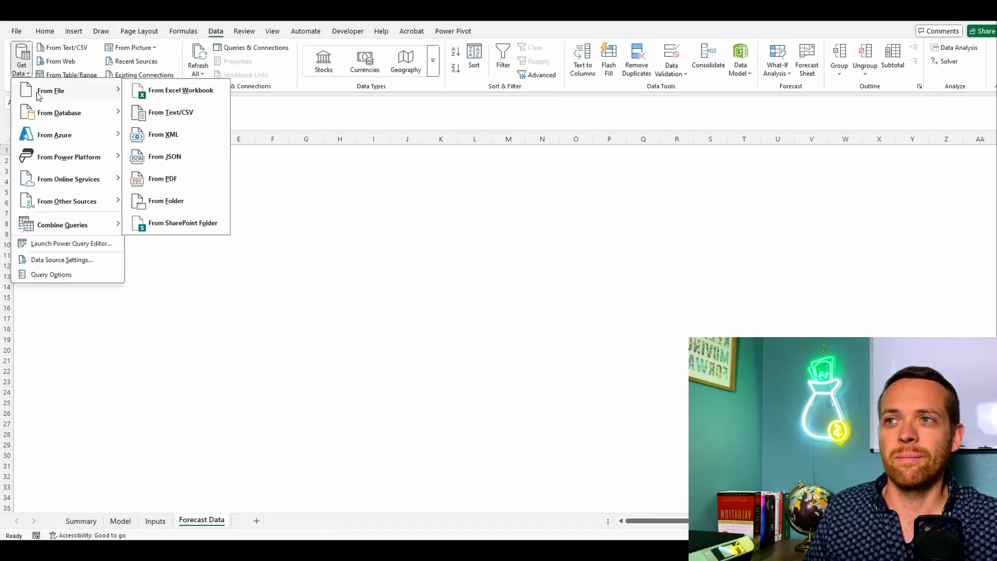
pyautogui.moveTo(43, 93)
pyautogui.click(147, 92)
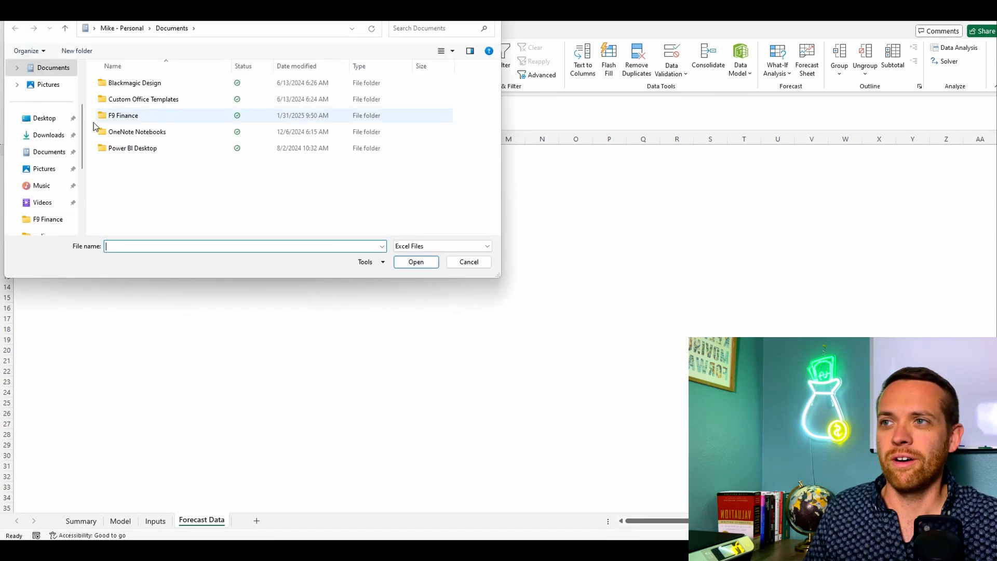
pyautogui.doubleClick(124, 116)
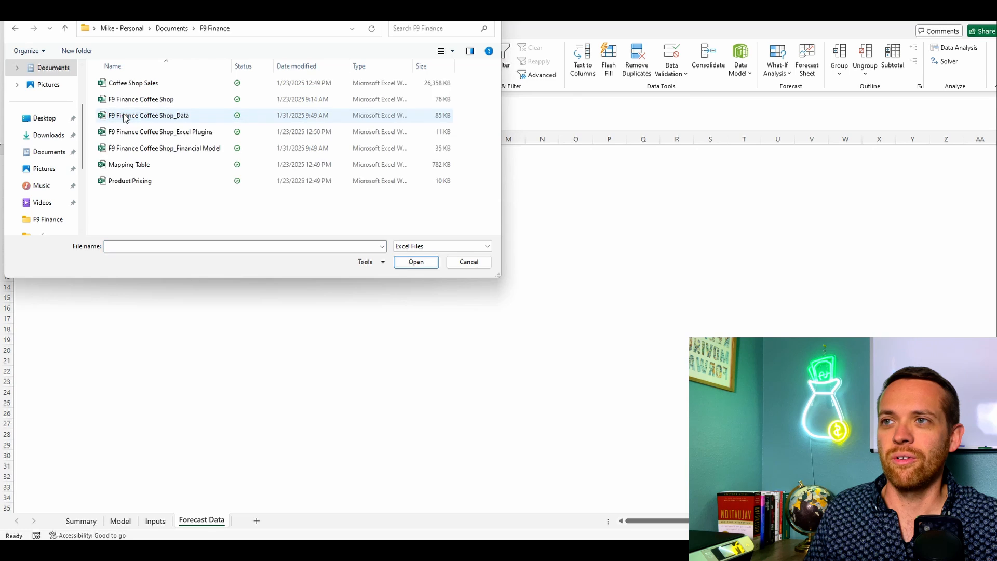
pyautogui.click(144, 118)
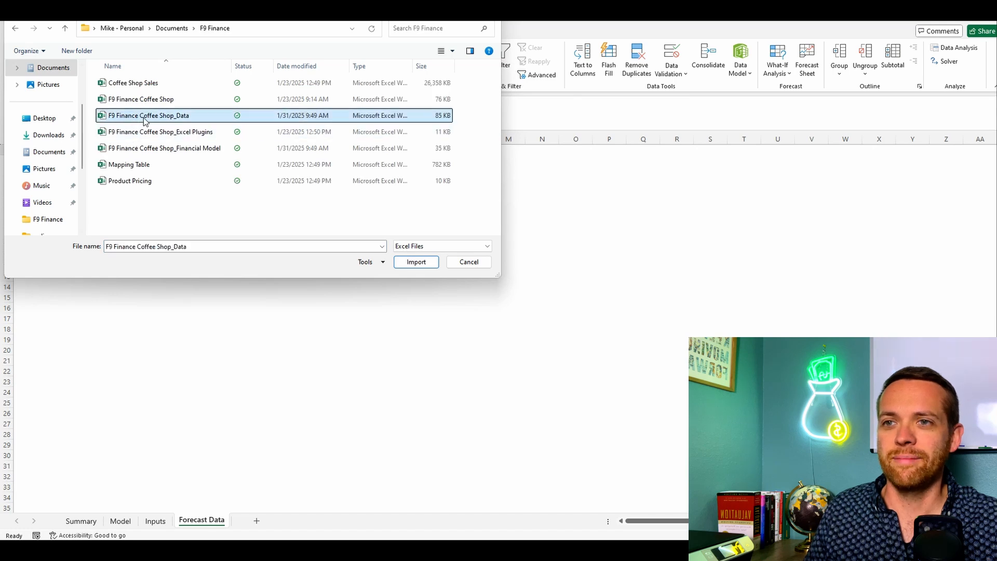
pyautogui.click(416, 266)
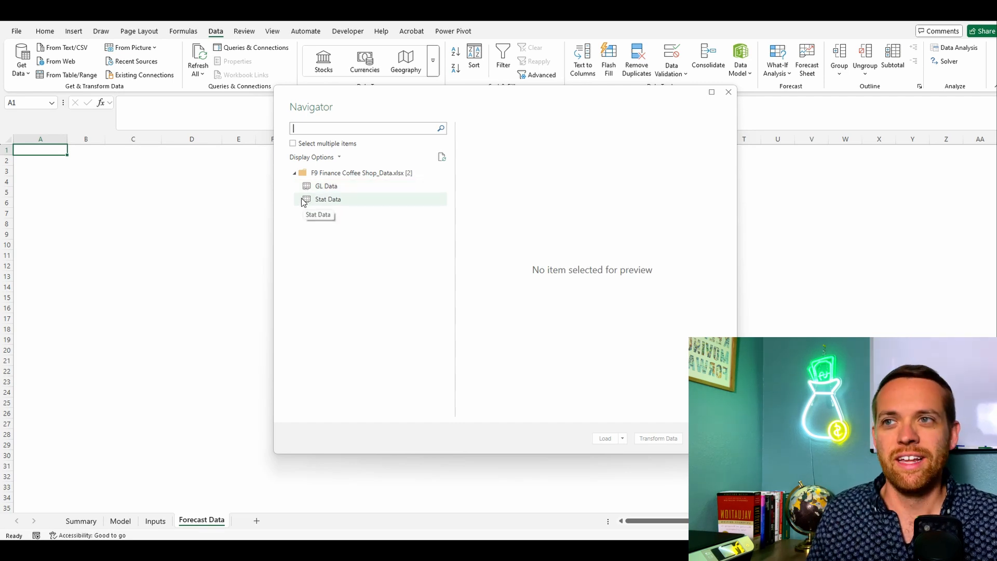
# Step: Load both the GL Data and Stat Data tables as connection only, without adding them to the Data Model
pyautogui.click(293, 143)
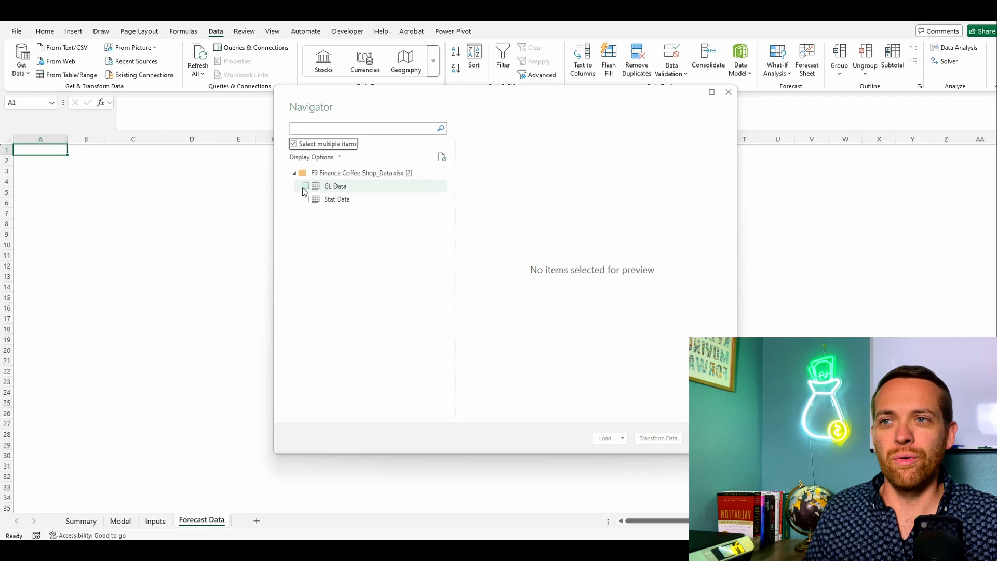
pyautogui.click(306, 186)
pyautogui.click(306, 199)
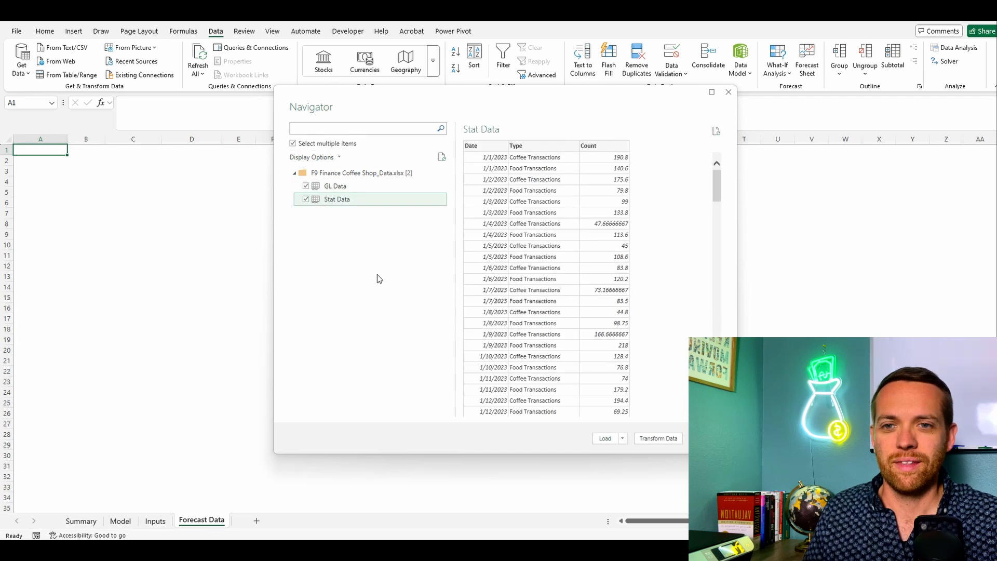
pyautogui.click(624, 439)
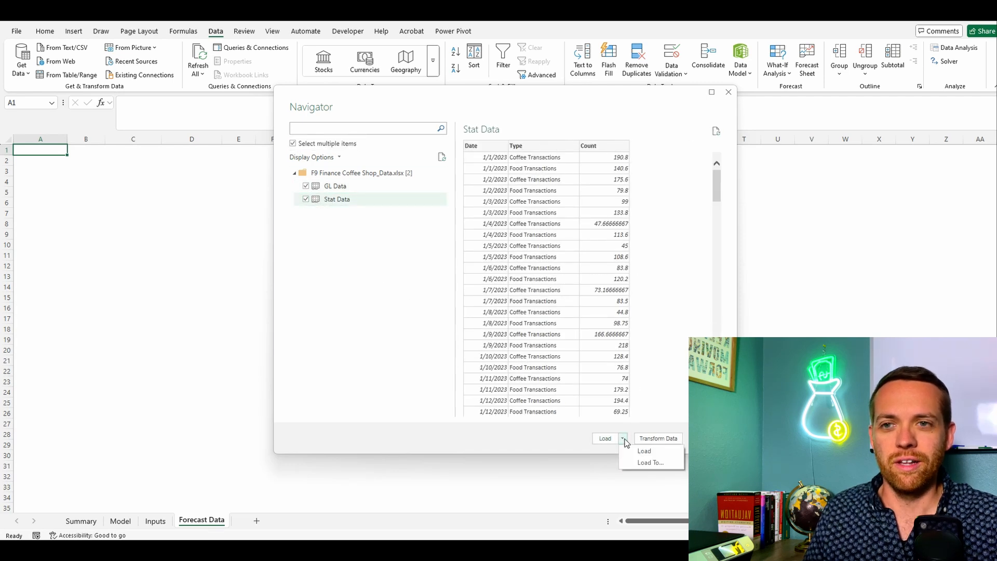
pyautogui.click(640, 462)
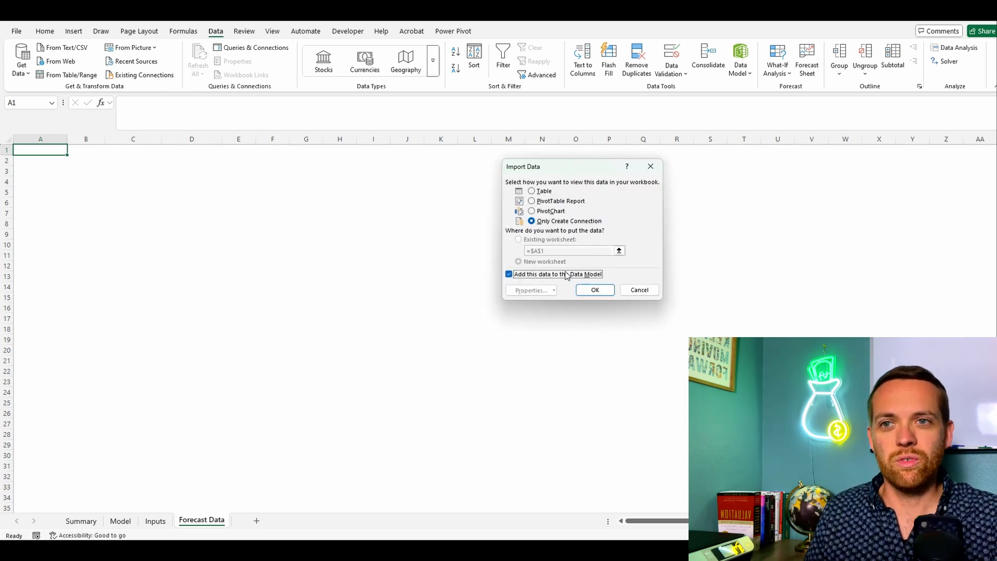
pyautogui.click(533, 275)
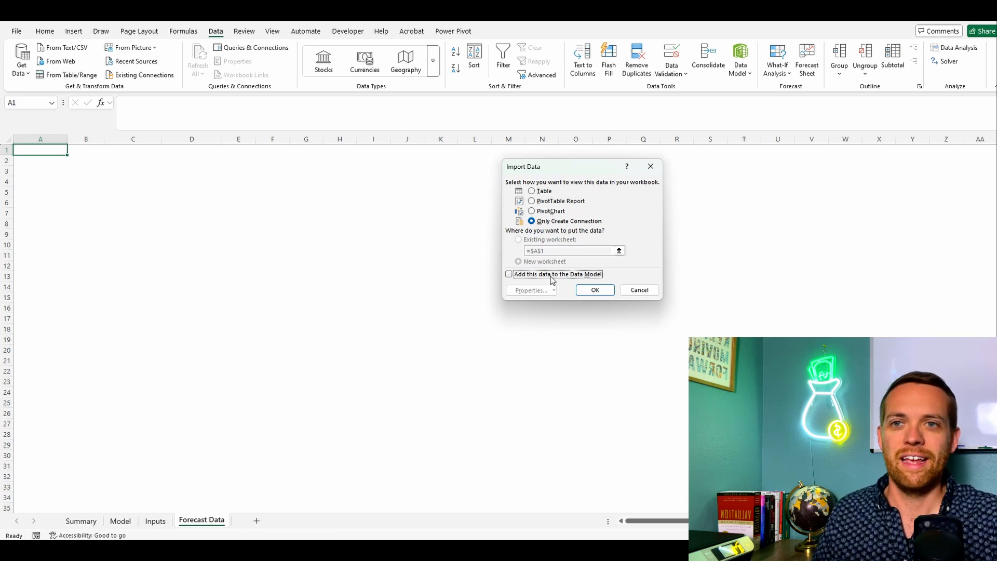
pyautogui.click(594, 291)
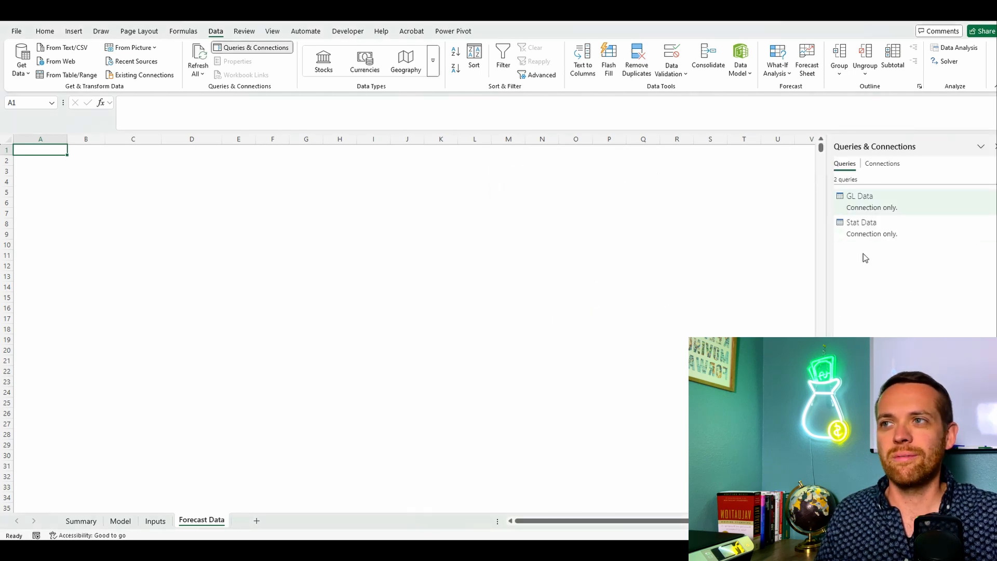
# Step: Launch the Power Query Editor and review the columns of the GL Data and Stat Data queries
pyautogui.click(22, 70)
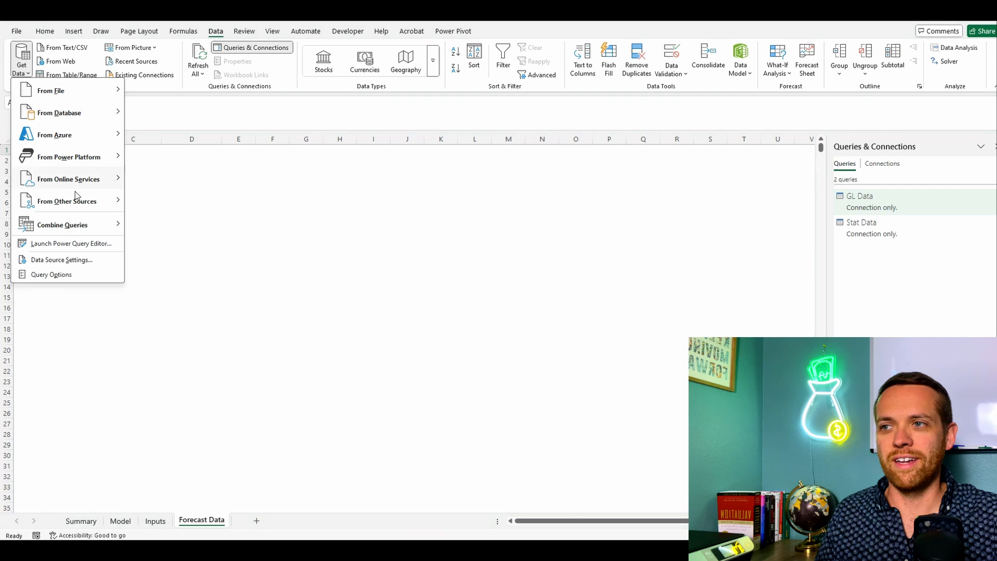
pyautogui.click(80, 243)
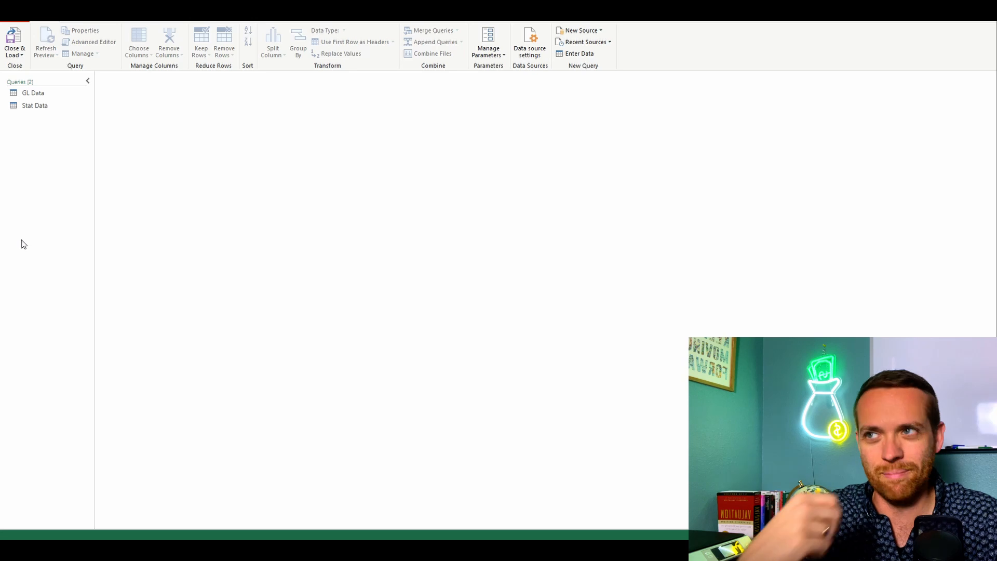
pyautogui.click(32, 92)
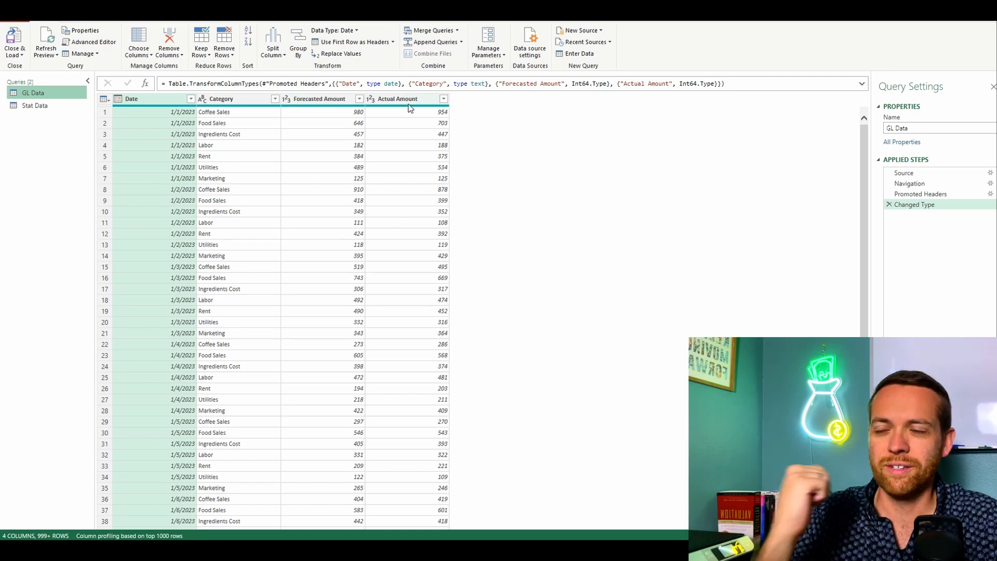
pyautogui.click(54, 105)
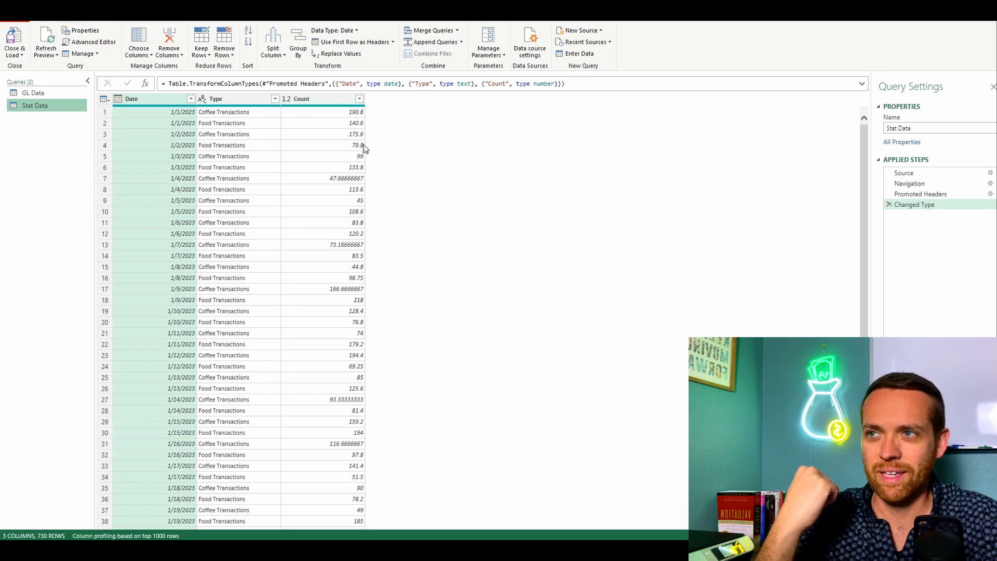
# Step: Remove the Forecasted Amount column from the GL Data query
pyautogui.click(52, 93)
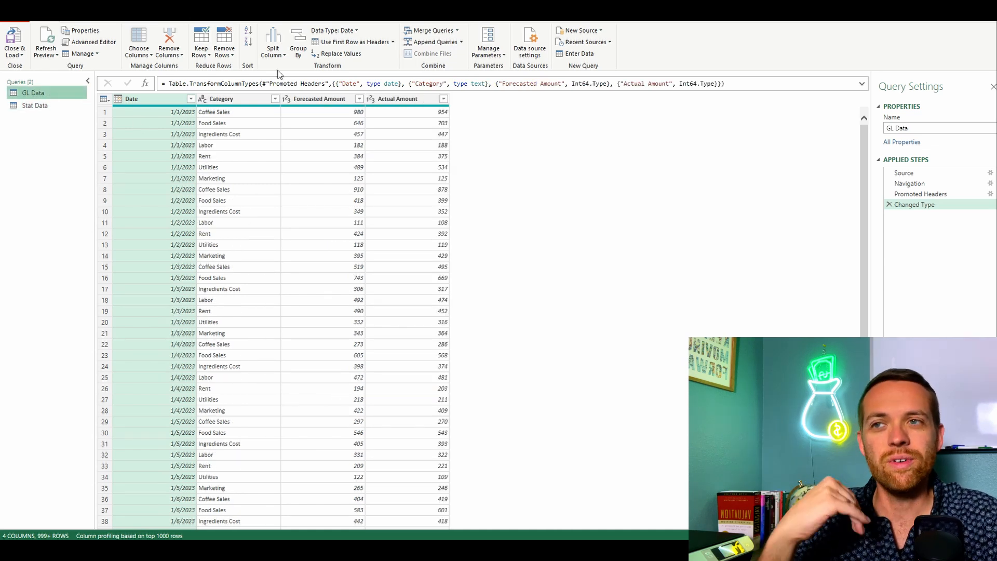
pyautogui.click(334, 103)
pyautogui.rightClick(334, 101)
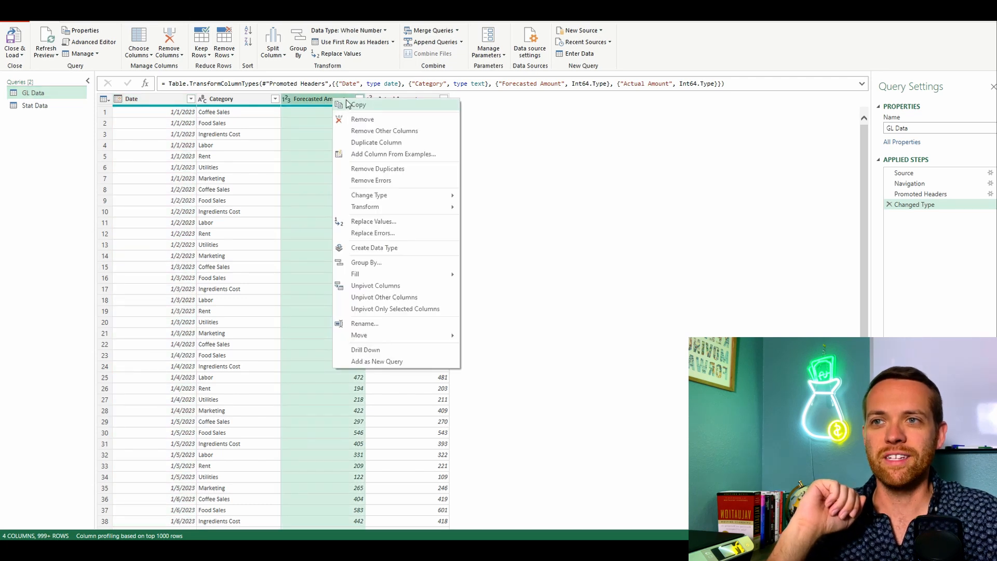
pyautogui.click(394, 122)
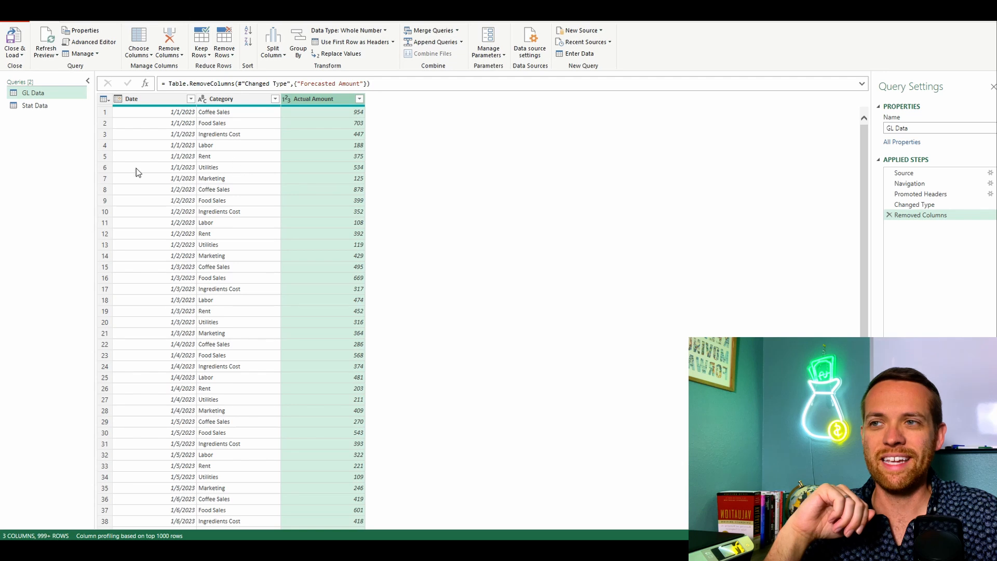
# Step: Compare the Stat Data columns with GL Data and rename GL Data's Actual Amount column to Actual
pyautogui.click(58, 107)
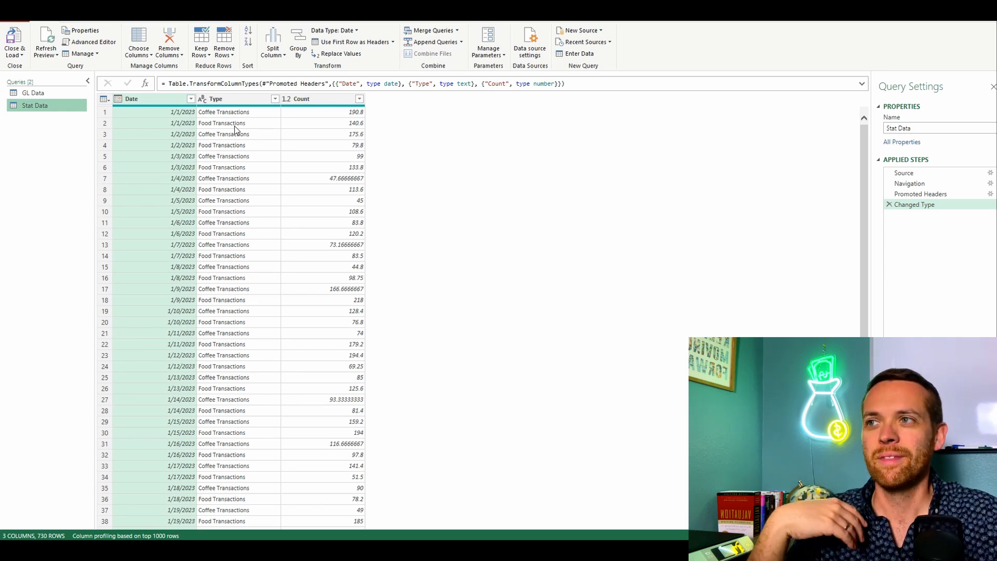
pyautogui.click(38, 95)
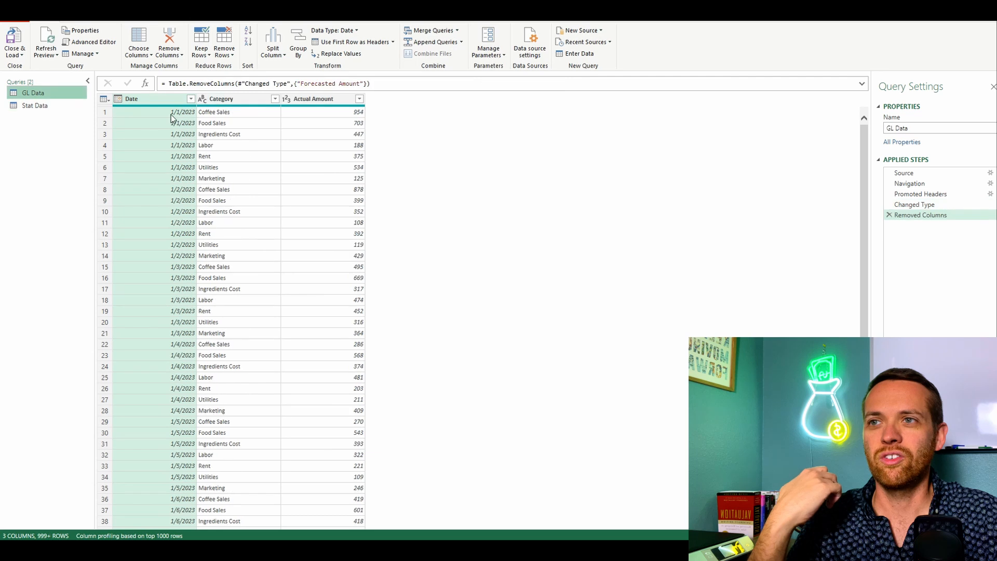
pyautogui.doubleClick(310, 98)
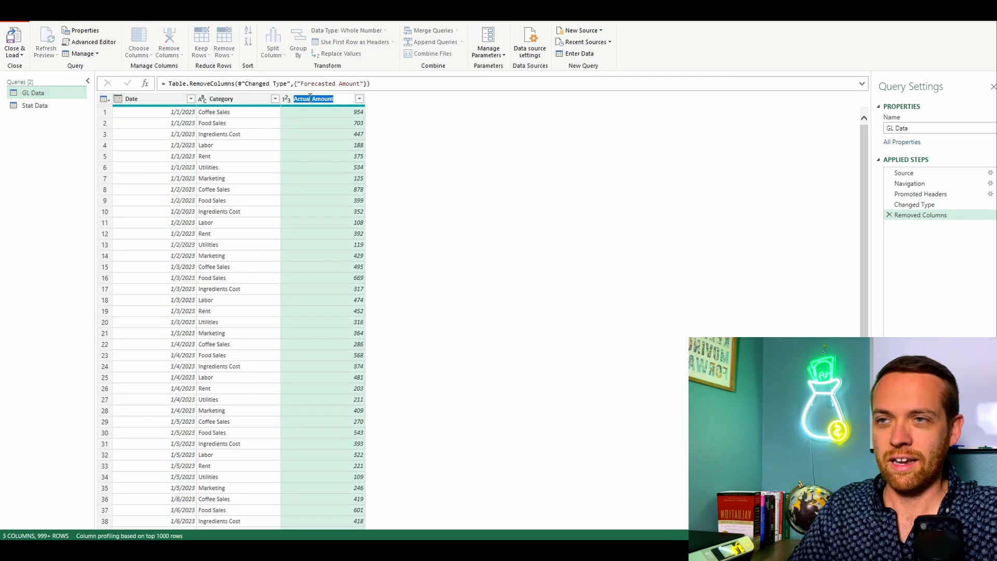
pyautogui.write('Actual')
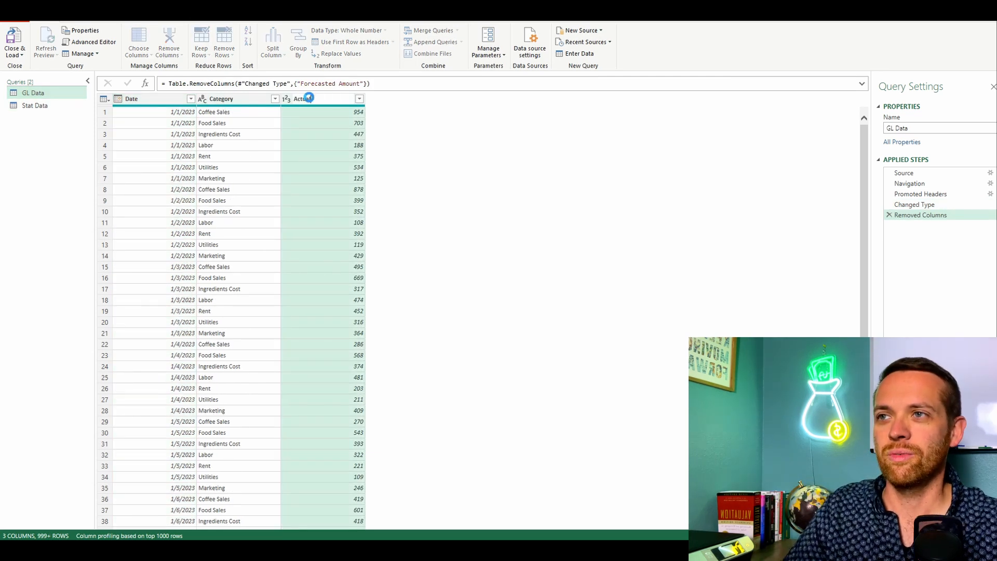
pyautogui.press('Return')
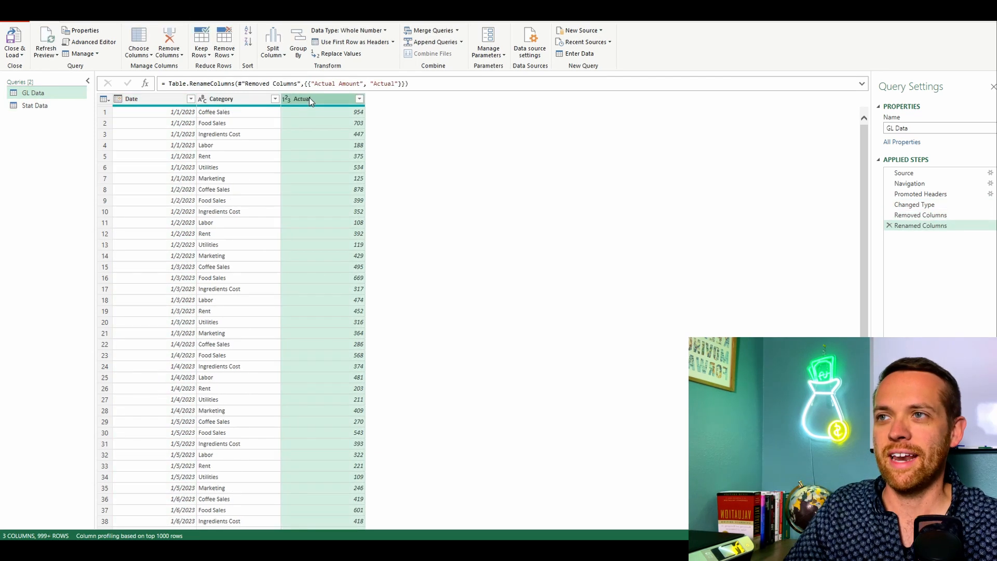
# Step: In the Stat Data query, rename the Type column to Category and the Count column to Amount
pyautogui.click(61, 109)
pyautogui.doubleClick(223, 99)
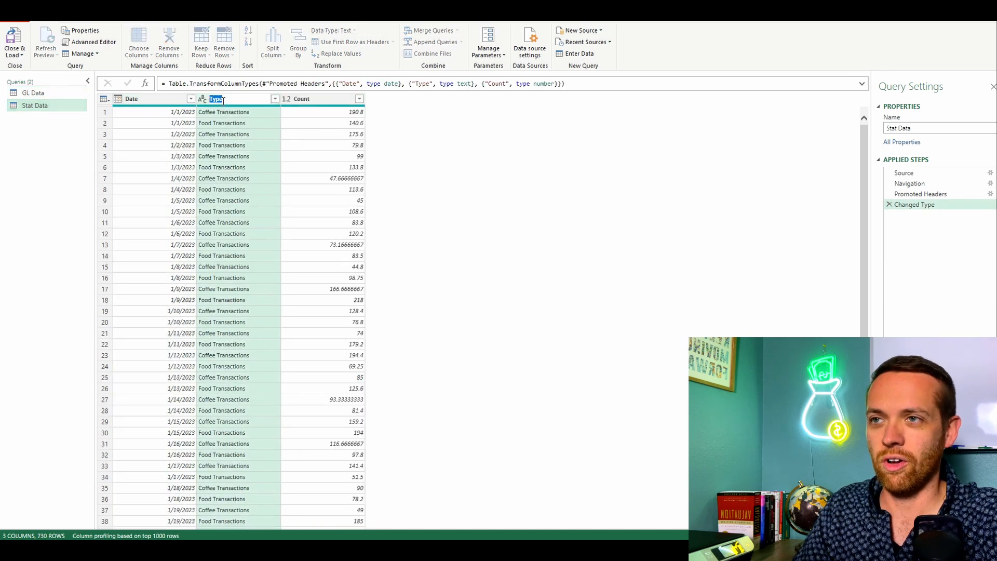
pyautogui.write('Category')
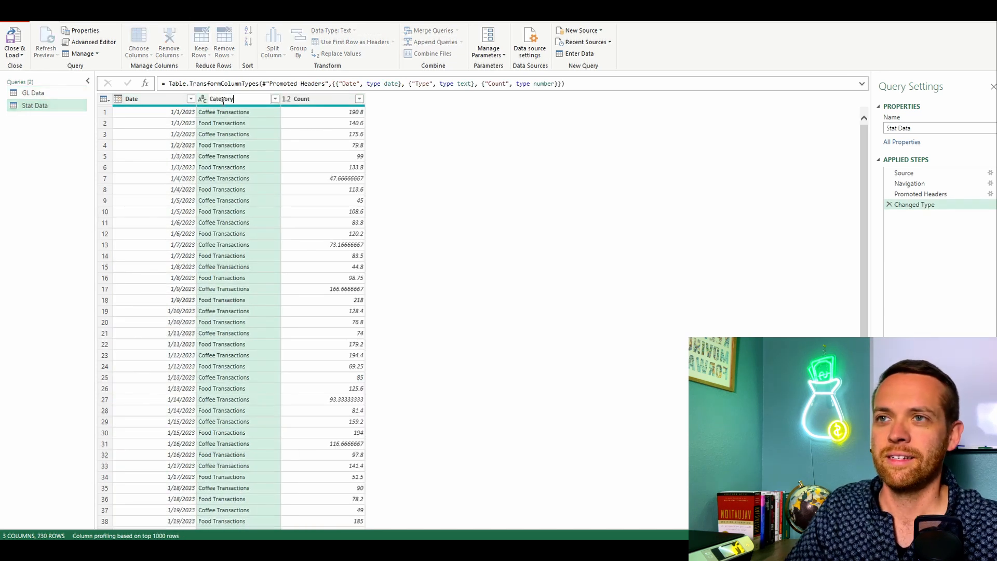
pyautogui.doubleClick(314, 97)
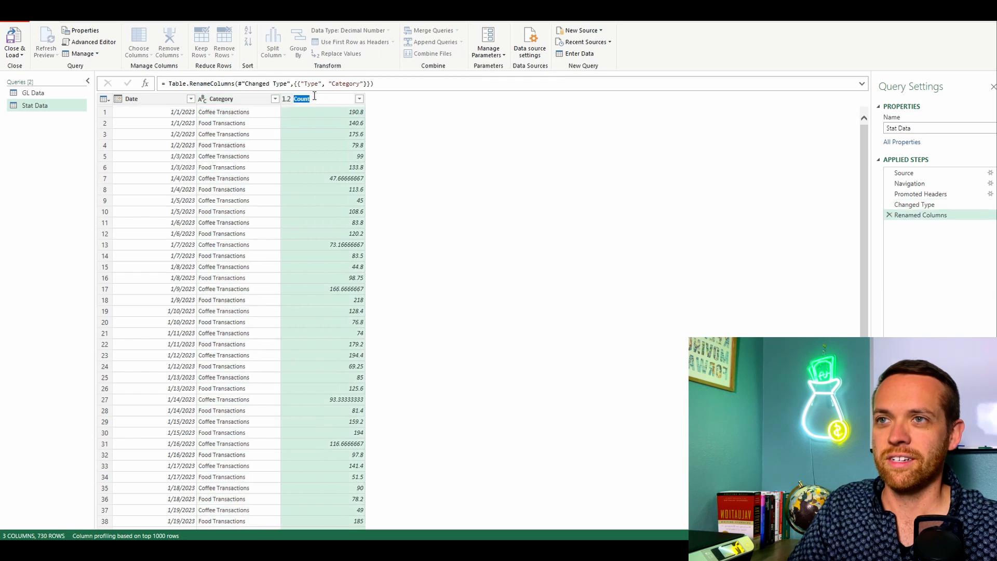
pyautogui.write('Dat')
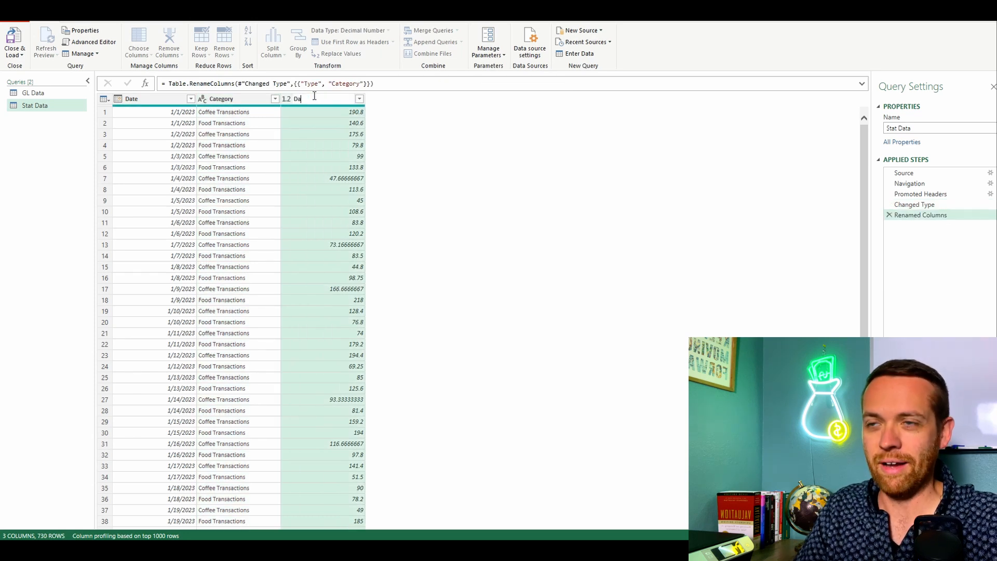
pyautogui.press('BackSpace')
pyautogui.press('BackSpace')
pyautogui.write('Amount')
pyautogui.press('Return')
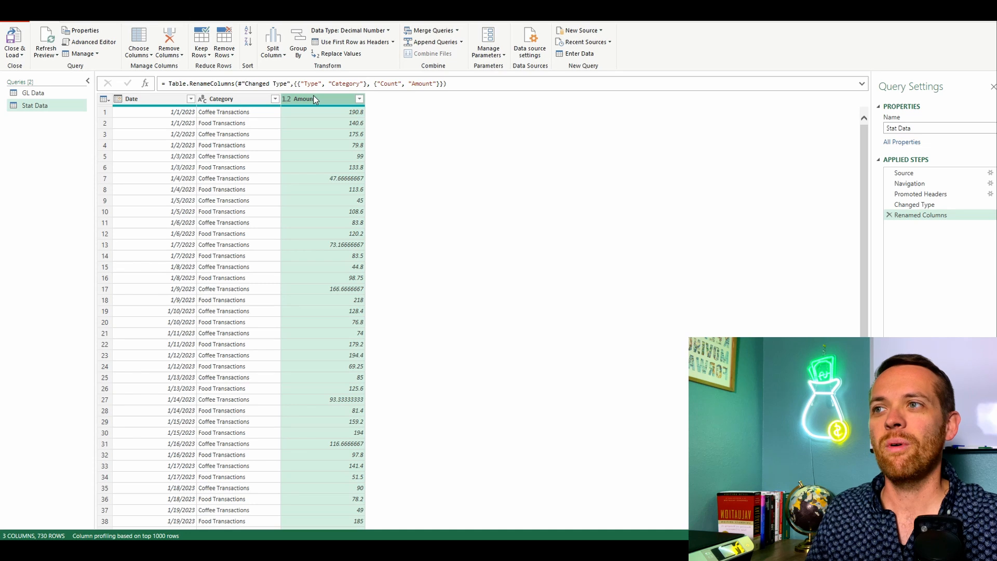
# Step: Append the Stat Data query to GL Data as a new two-table query
pyautogui.click(60, 94)
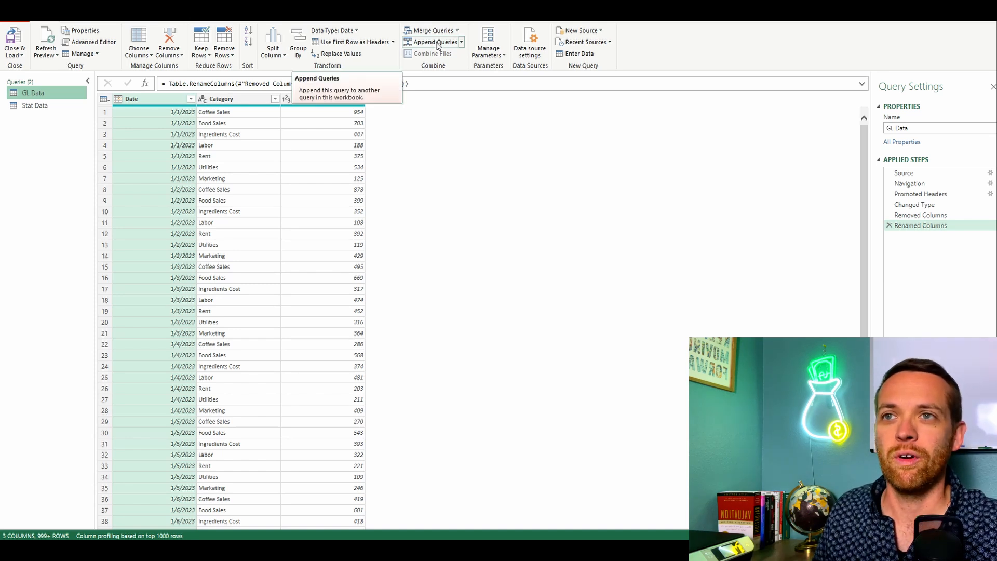
pyautogui.click(461, 41)
pyautogui.click(456, 70)
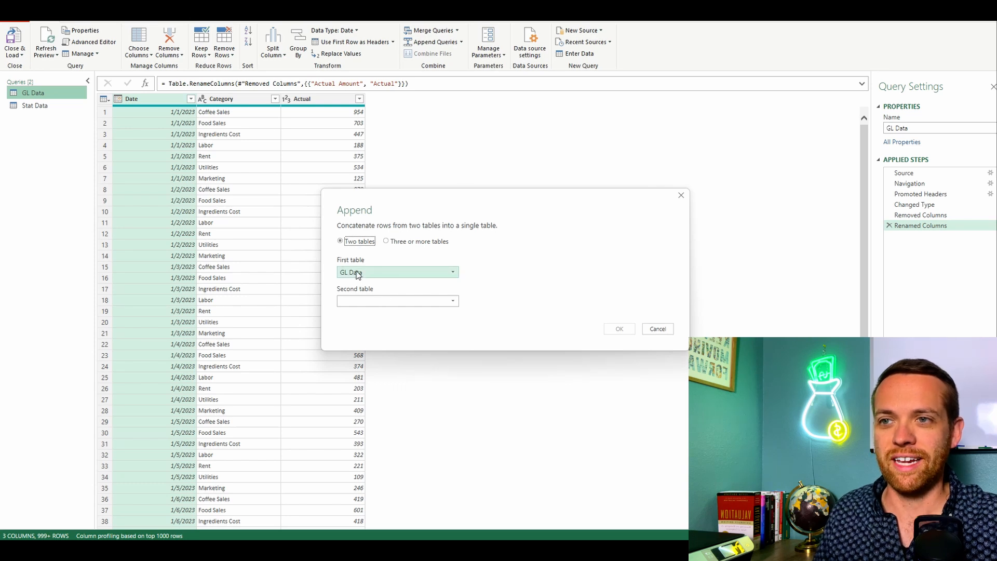
pyautogui.click(366, 300)
pyautogui.click(375, 322)
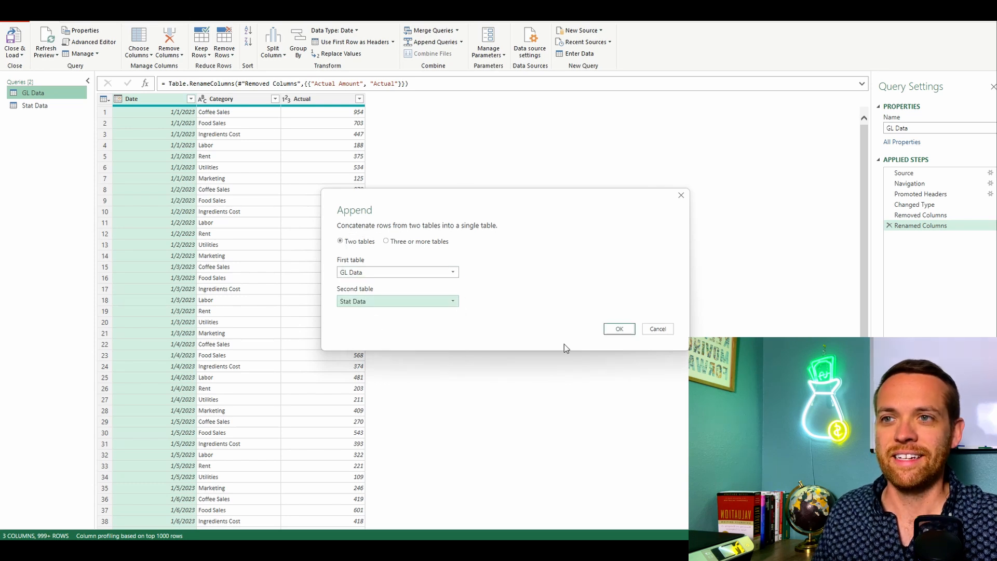
pyautogui.click(618, 330)
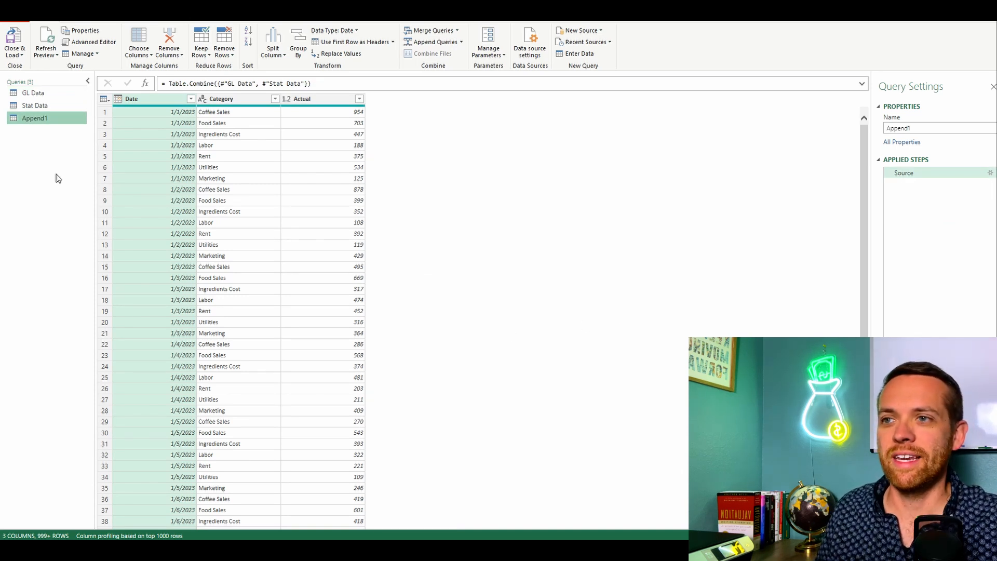
# Step: Check the rows of the appended query and sort it by Date in descending order
pyautogui.scroll(-20, 246, 151)
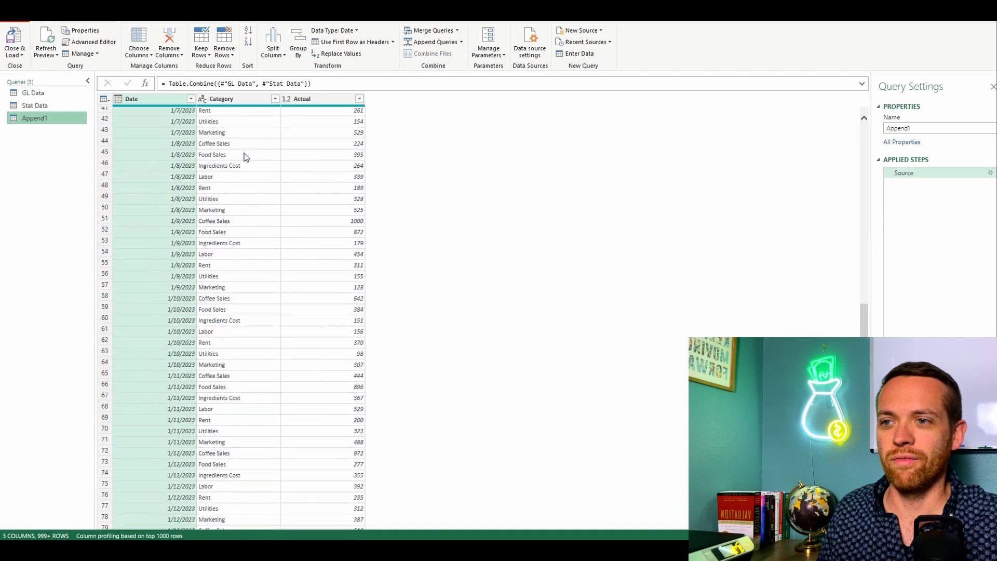
pyautogui.scroll(-20, 247, 166)
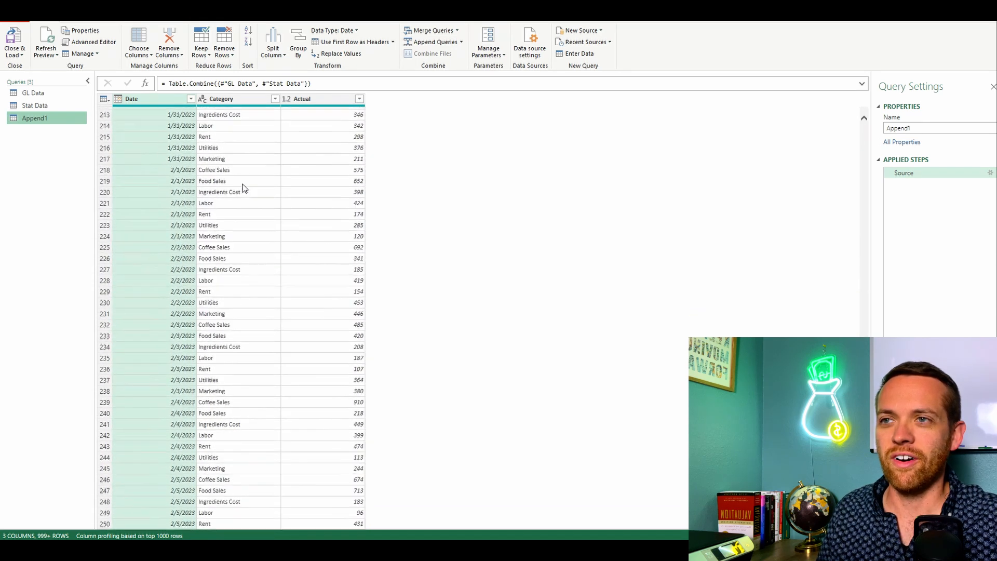
pyautogui.scroll(20, 249, 177)
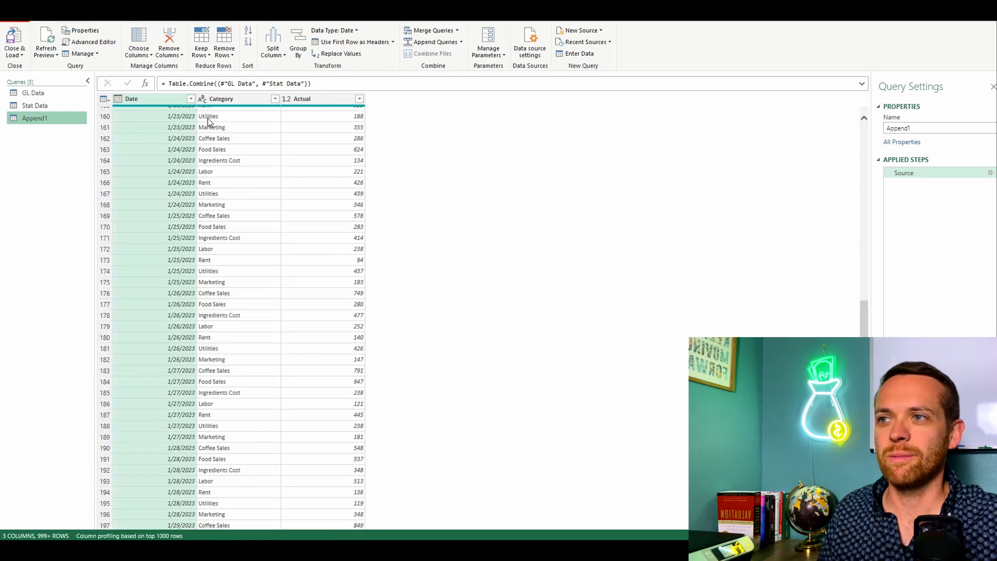
pyautogui.click(191, 100)
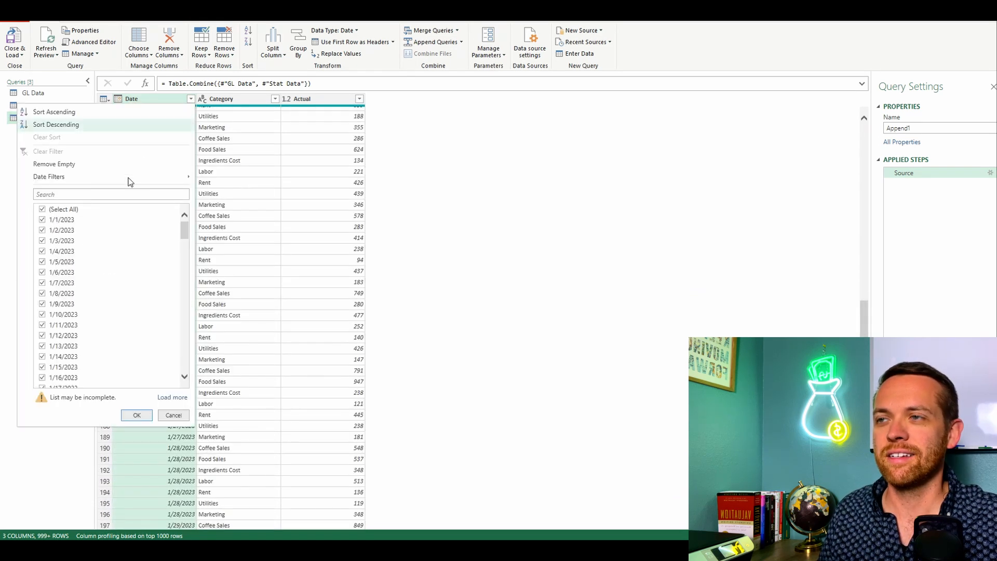
pyautogui.click(66, 126)
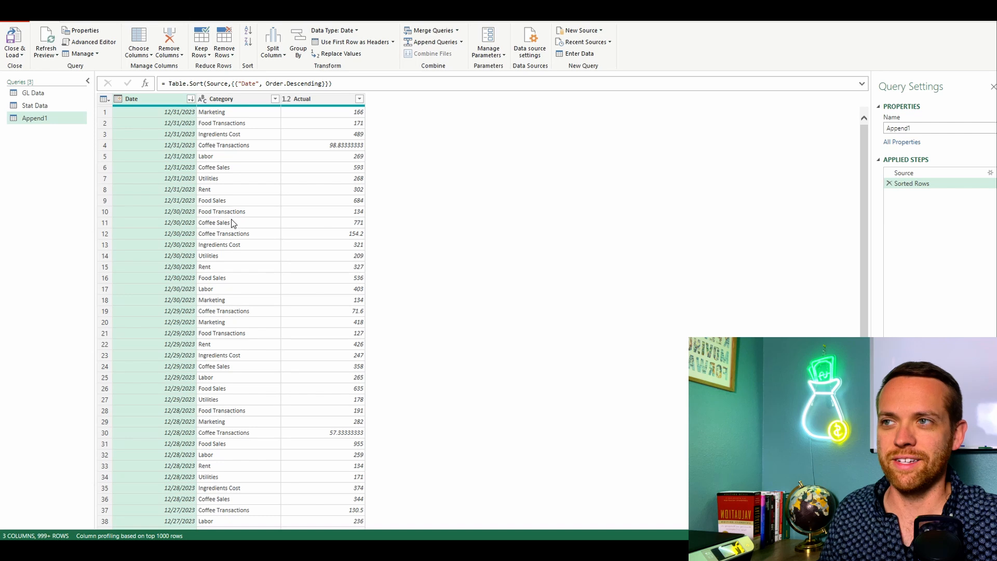
# Step: Rename the appended query to Forecast Data
pyautogui.doubleClick(46, 118)
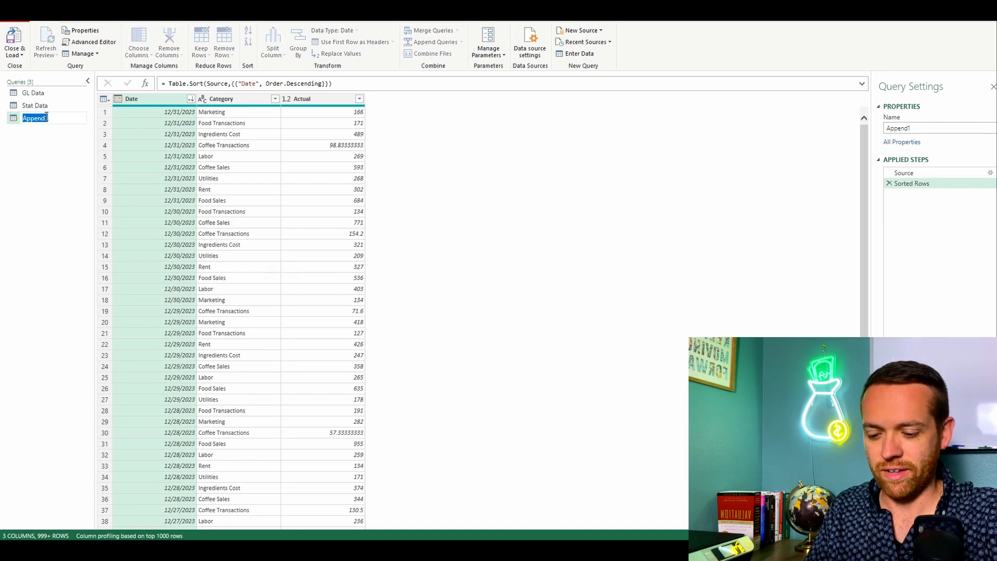
pyautogui.write('Foreca')
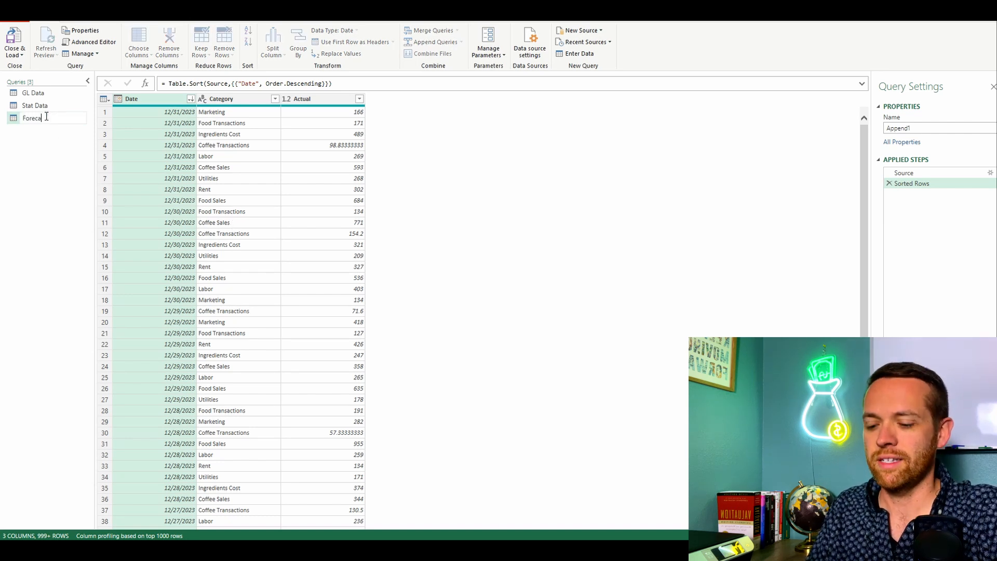
pyautogui.write('st Data')
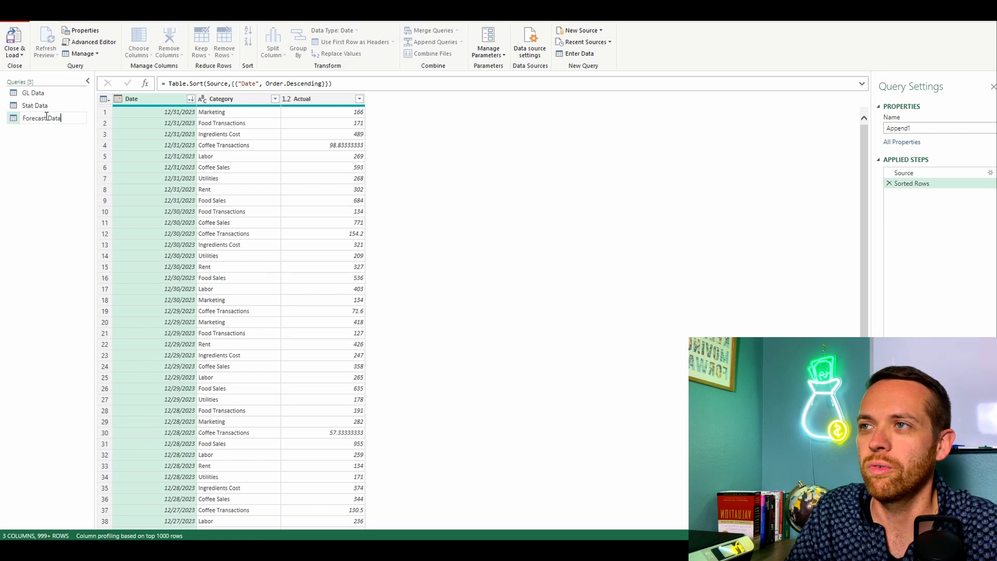
# Step: Load the Forecast Data query as a table into cell A1 of the existing Forecast Data worksheet
pyautogui.click(19, 56)
pyautogui.click(31, 79)
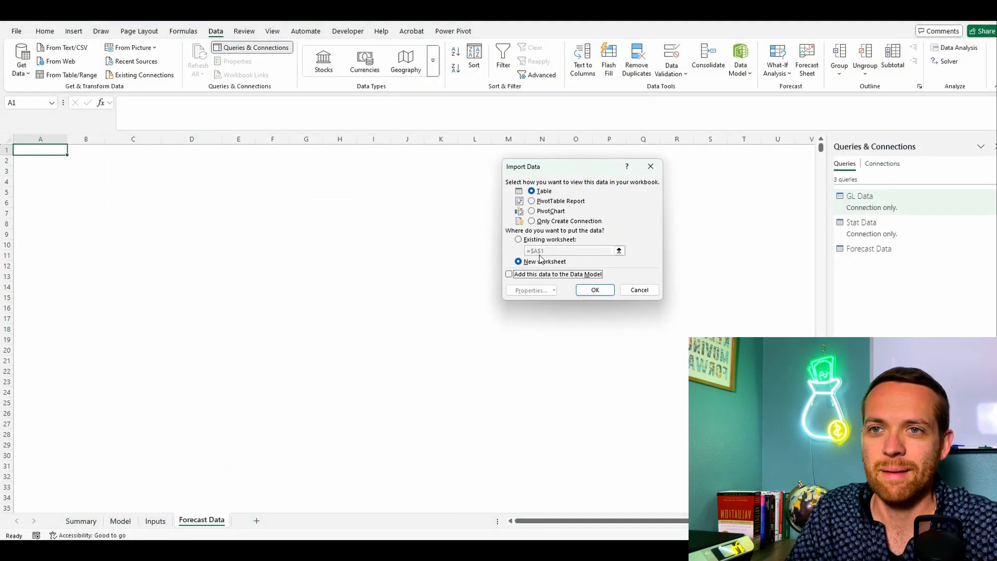
pyautogui.click(530, 241)
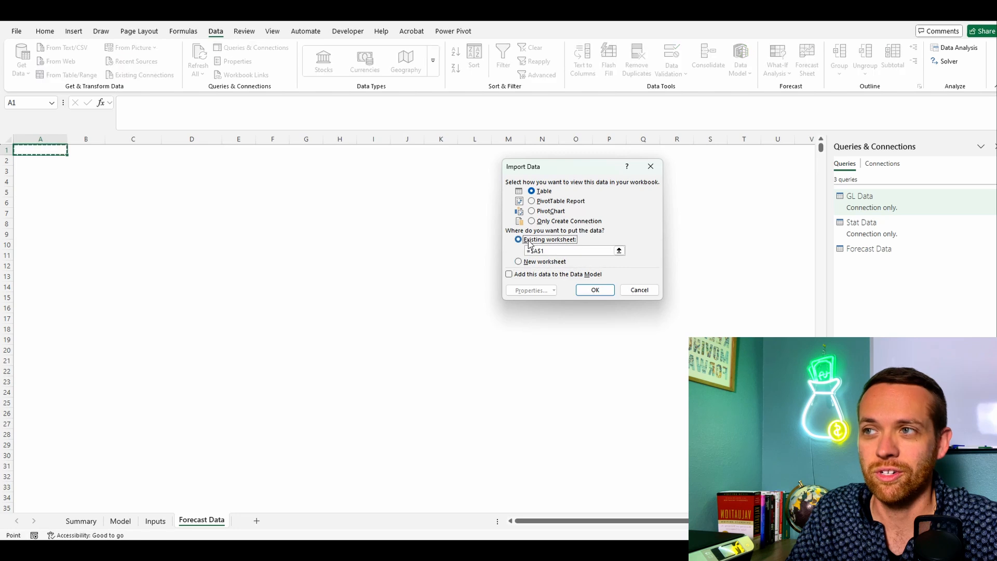
pyautogui.click(589, 290)
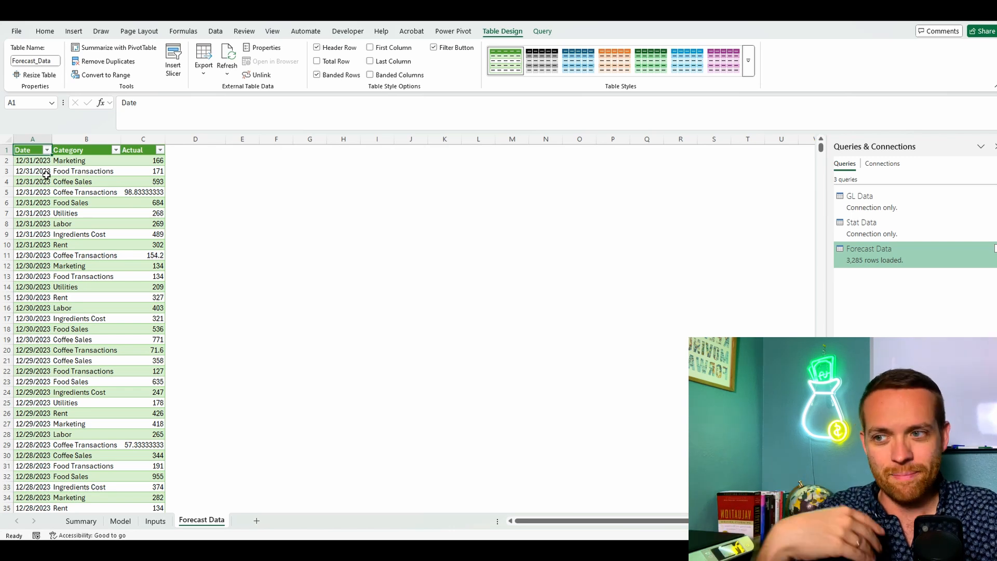
# Step: On the Inputs sheet, enter the label Inflation in A2 and the rate 3% in B2
pyautogui.click(156, 522)
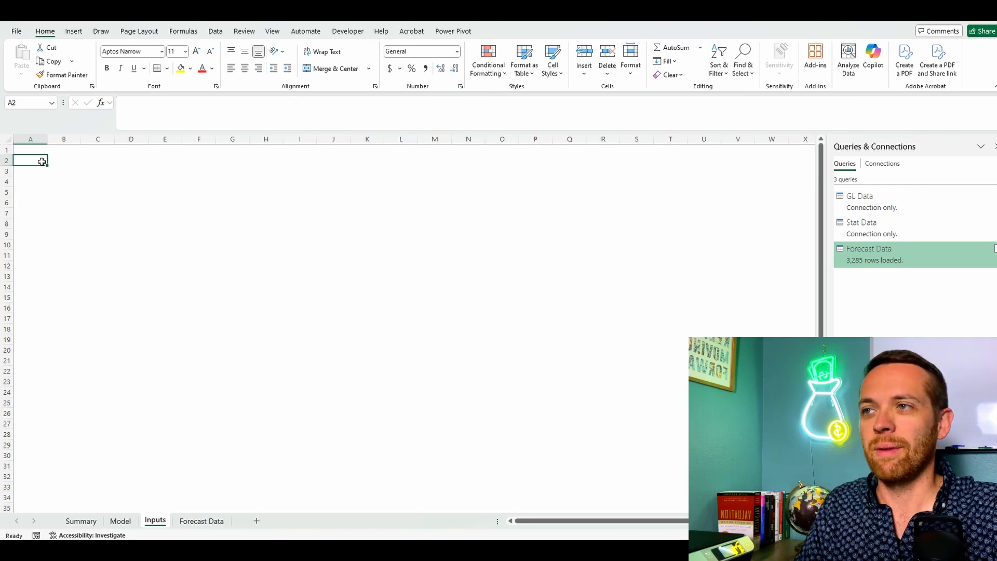
pyautogui.write('Inflation')
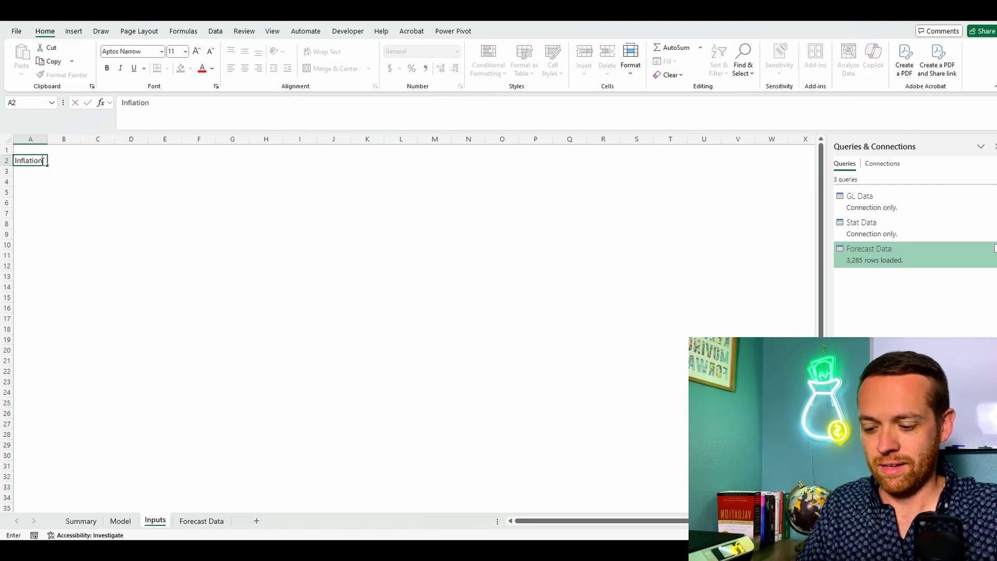
pyautogui.press('Tab')
pyautogui.write('3%')
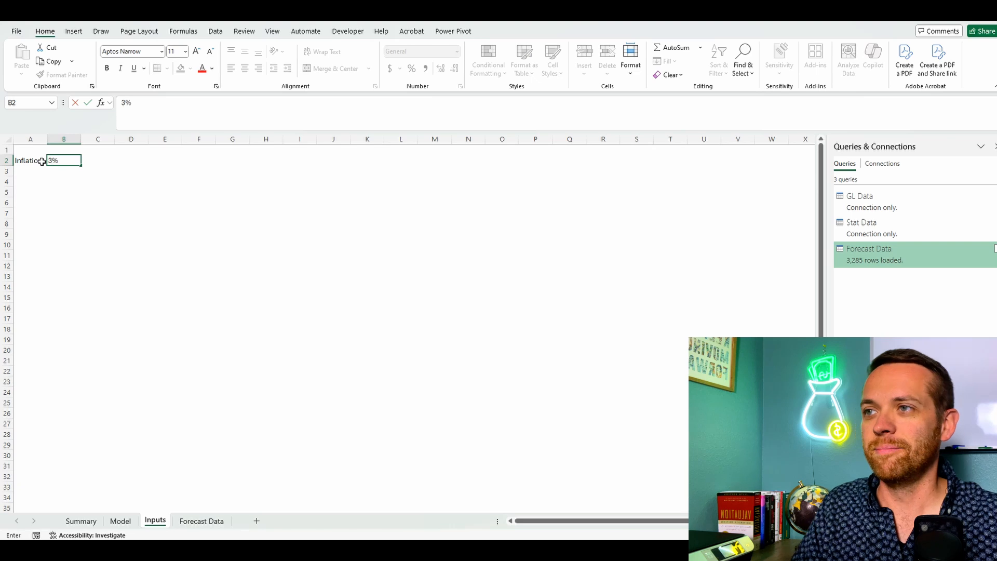
pyautogui.press('Return')
# Step: Format cell B2 with a light orange fill and dark teal font, and define it as the workbook-wide name Inflation
pyautogui.click(58, 160)
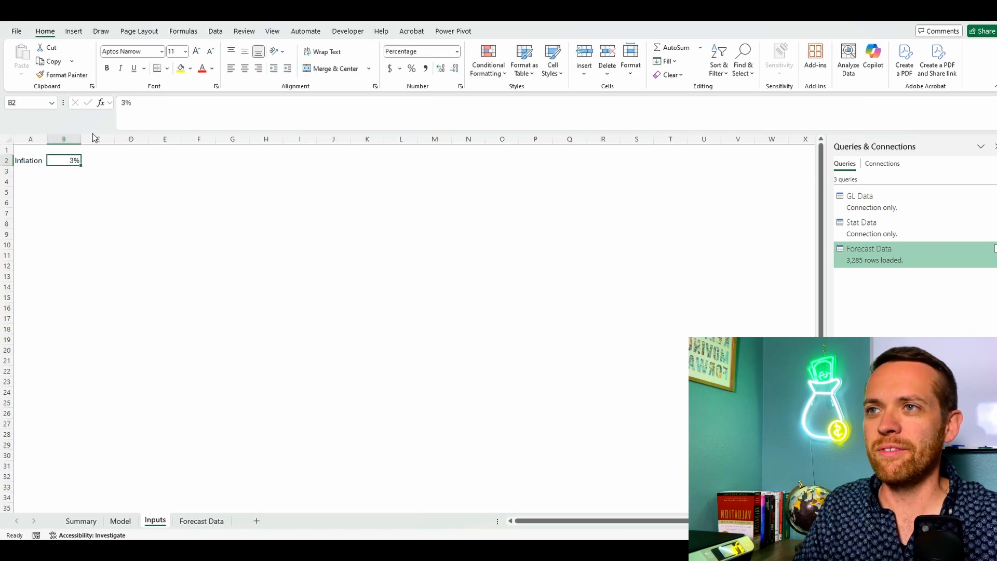
pyautogui.click(190, 68)
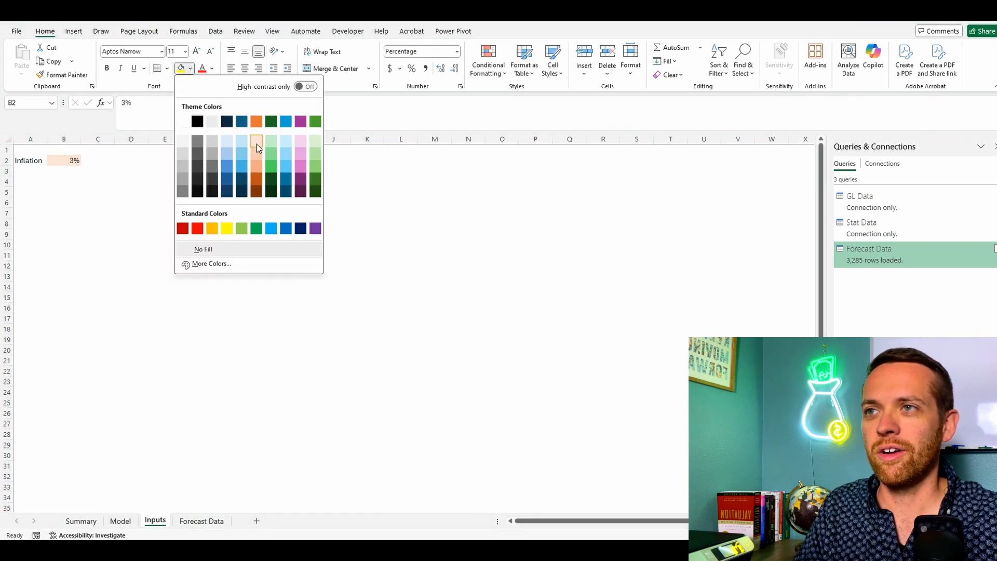
pyautogui.click(256, 144)
pyautogui.click(213, 69)
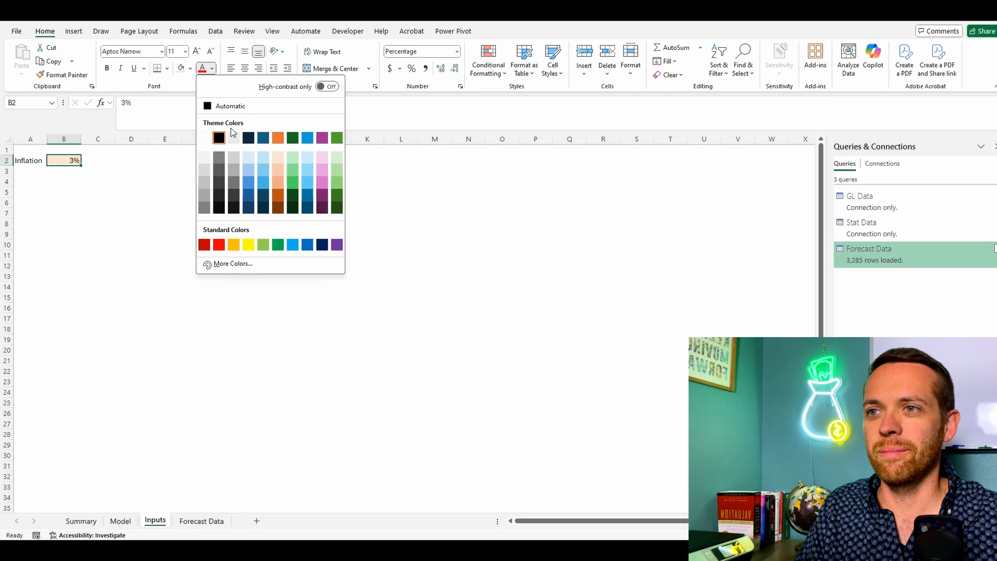
pyautogui.click(263, 138)
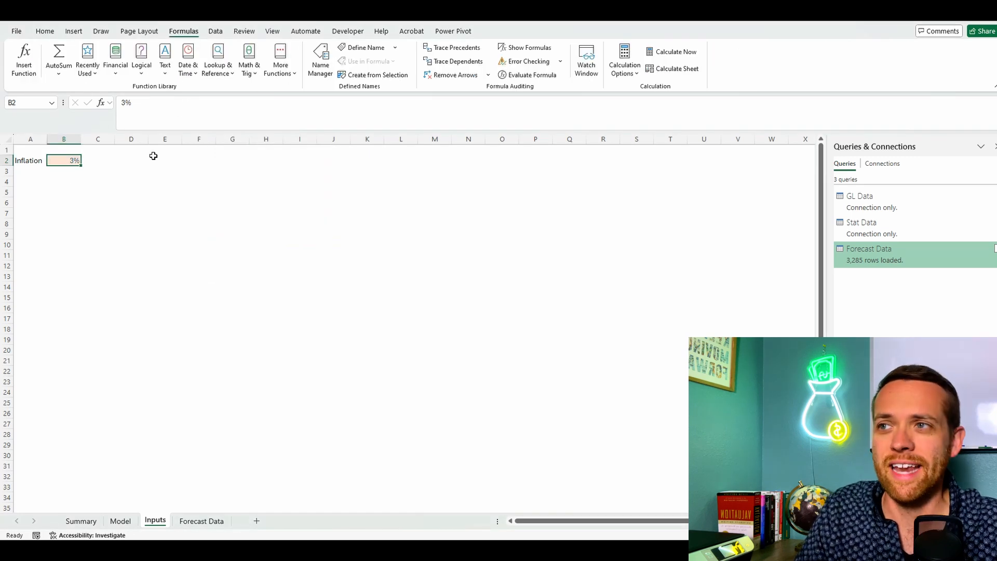
pyautogui.click(365, 48)
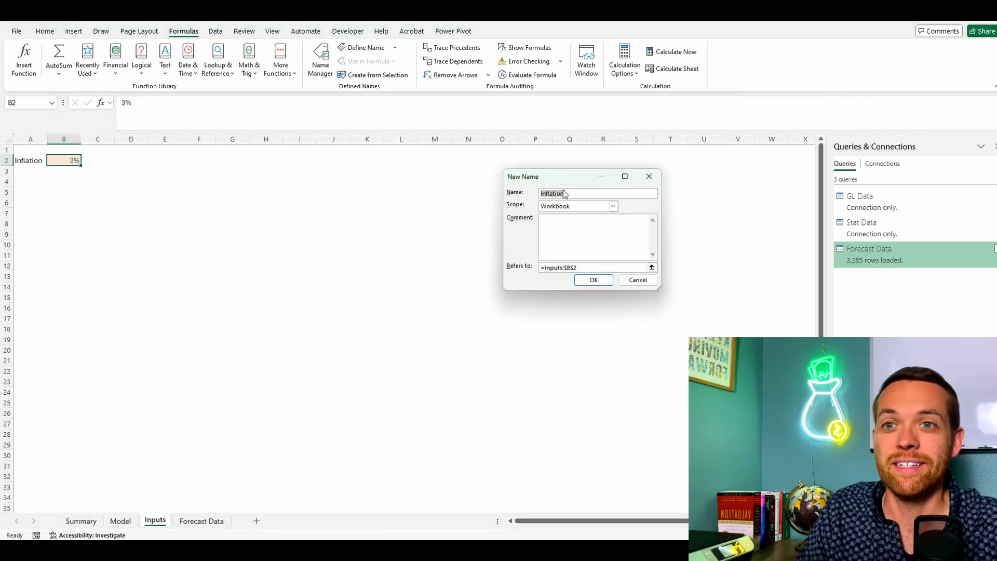
pyautogui.click(594, 283)
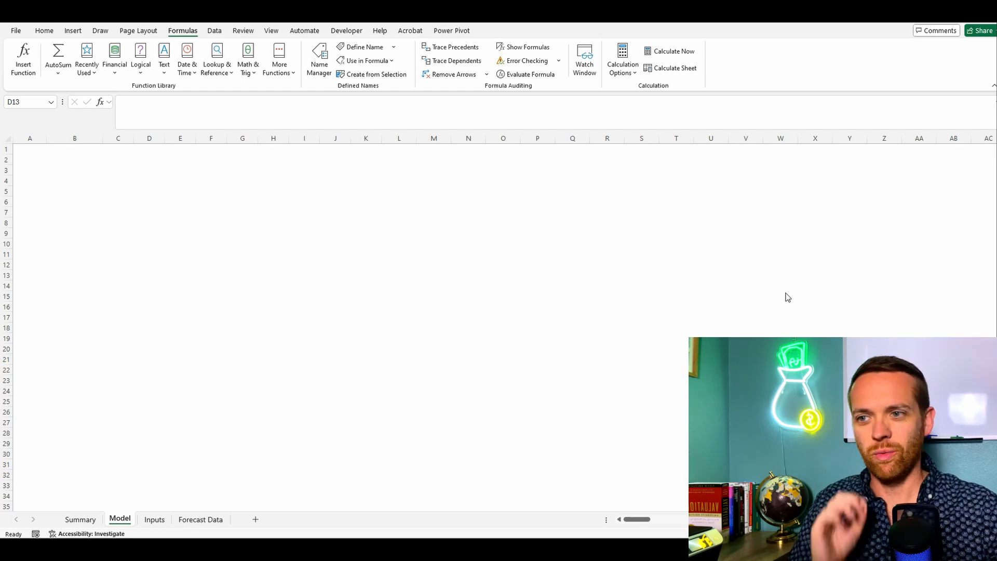
# Step: Copy the categories in B2:B10 of the Forecast Data sheet and paste them into the Model sheet starting at B3
pyautogui.click(201, 523)
pyautogui.click(201, 520)
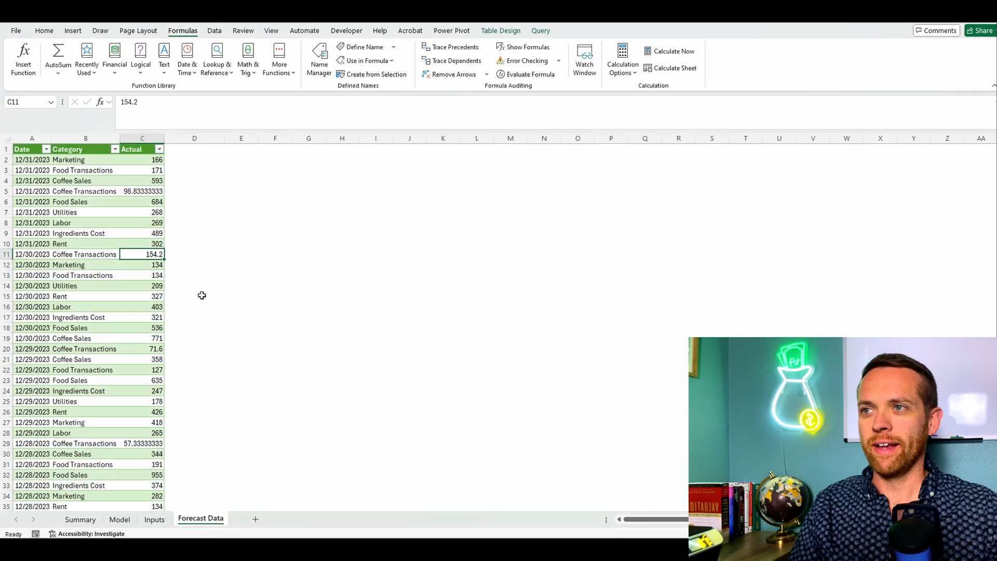
pyautogui.moveTo(97, 157); pyautogui.dragTo(92, 243)
pyautogui.hotkey('ctrl', 'c')
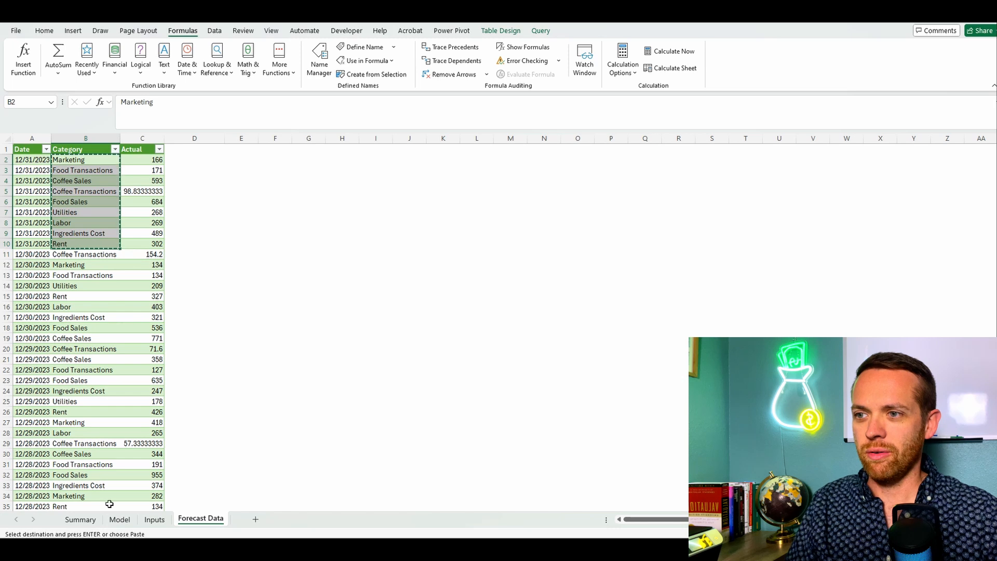
pyautogui.click(119, 519)
pyautogui.click(81, 166)
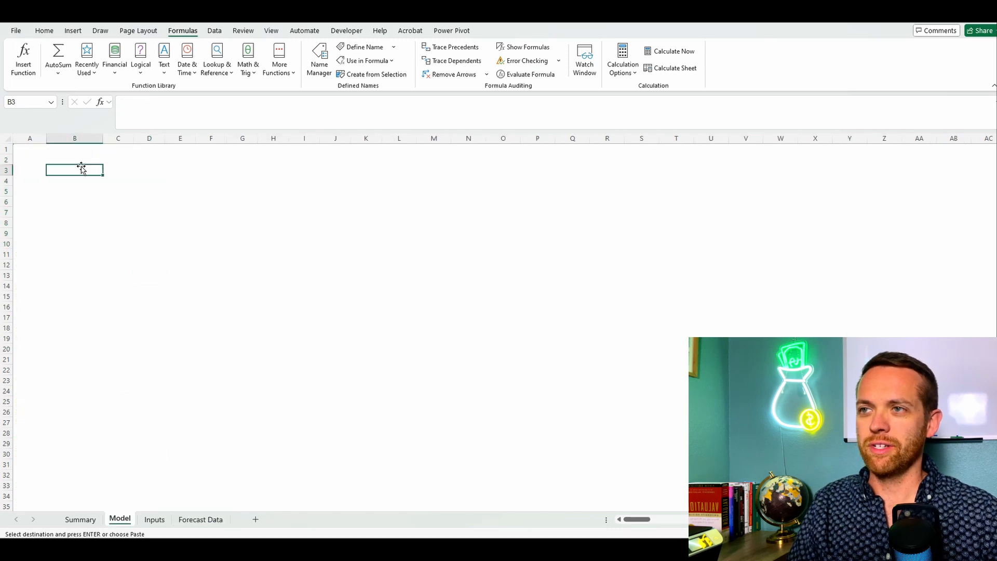
pyautogui.hotkey('ctrl', 'v')
pyautogui.hotkey('alt', 'Tab')
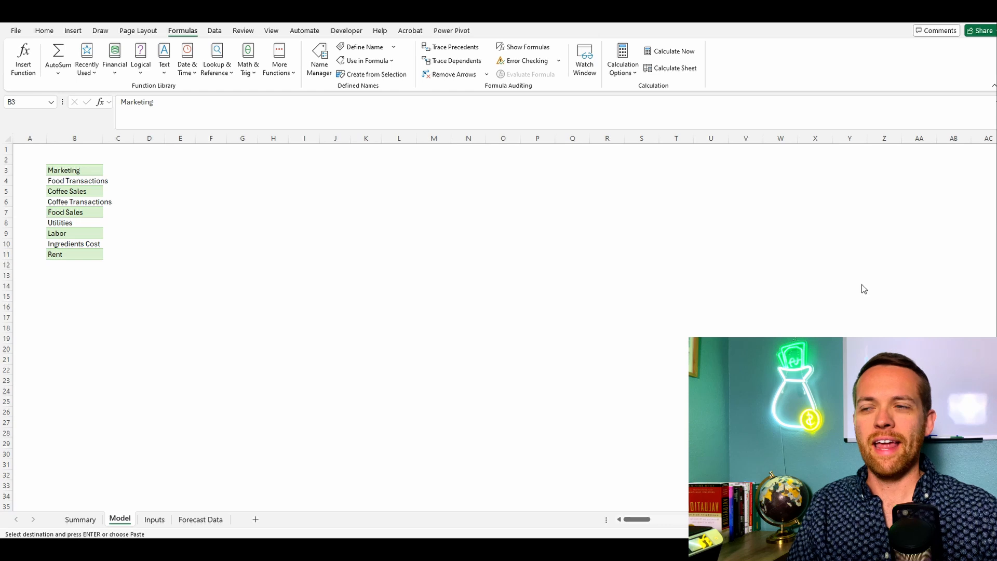
# Step: Enter 1/1/2024 in cell C2 and fill daily dates across row 2 through 12/31/2024
pyautogui.click(111, 162)
pyautogui.click(115, 161)
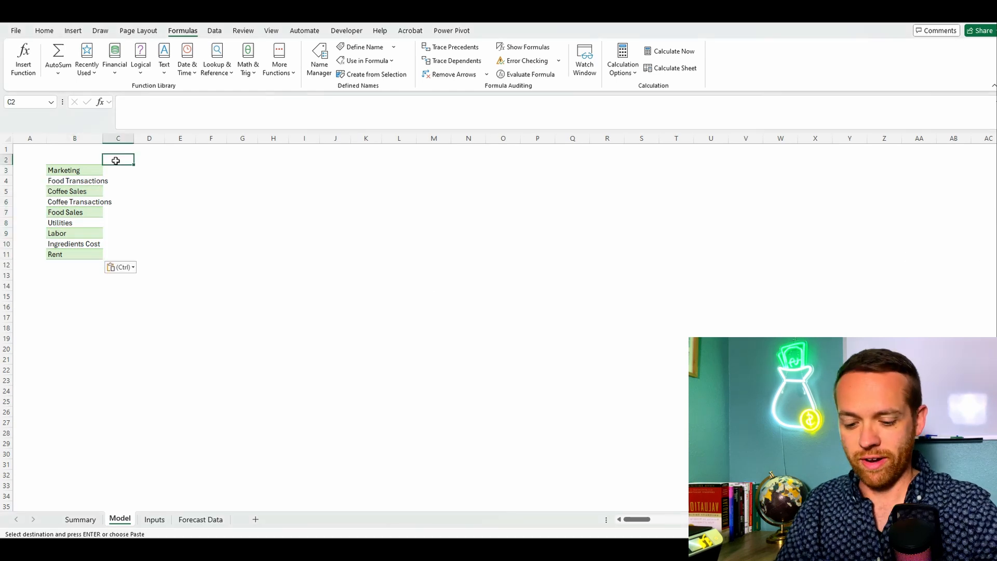
pyautogui.write('1/1')
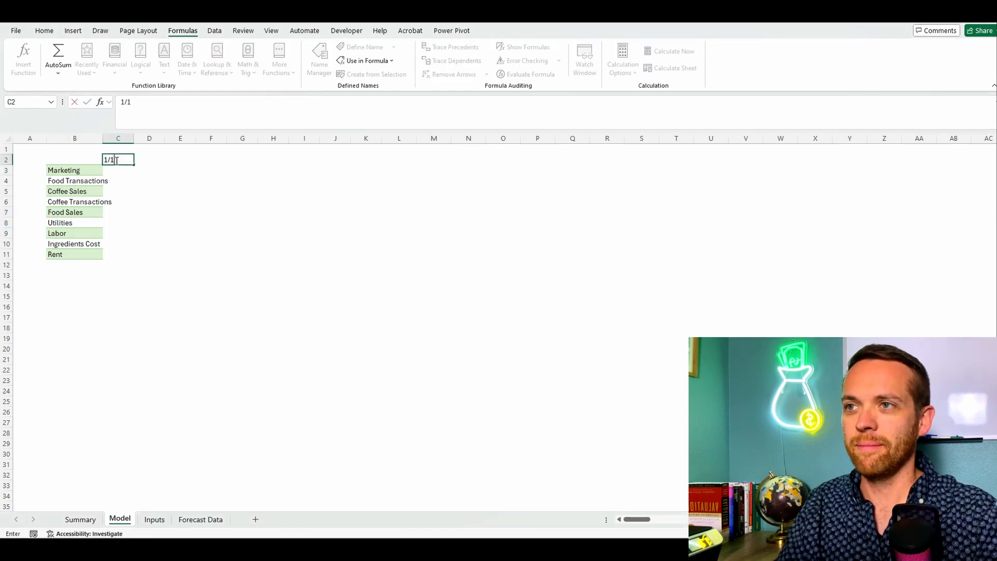
pyautogui.write('/2024')
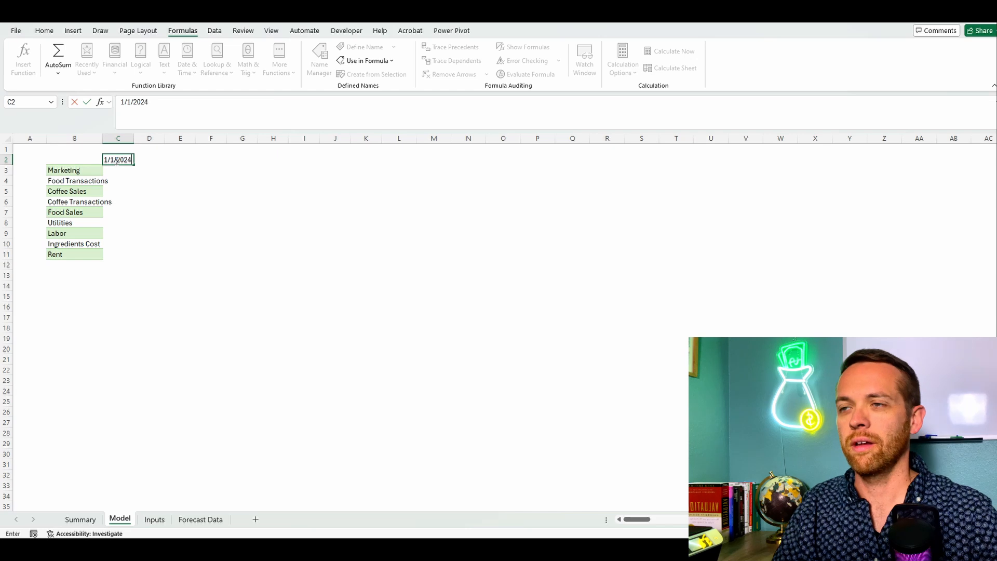
pyautogui.hotkey('ctrl', 'Return')
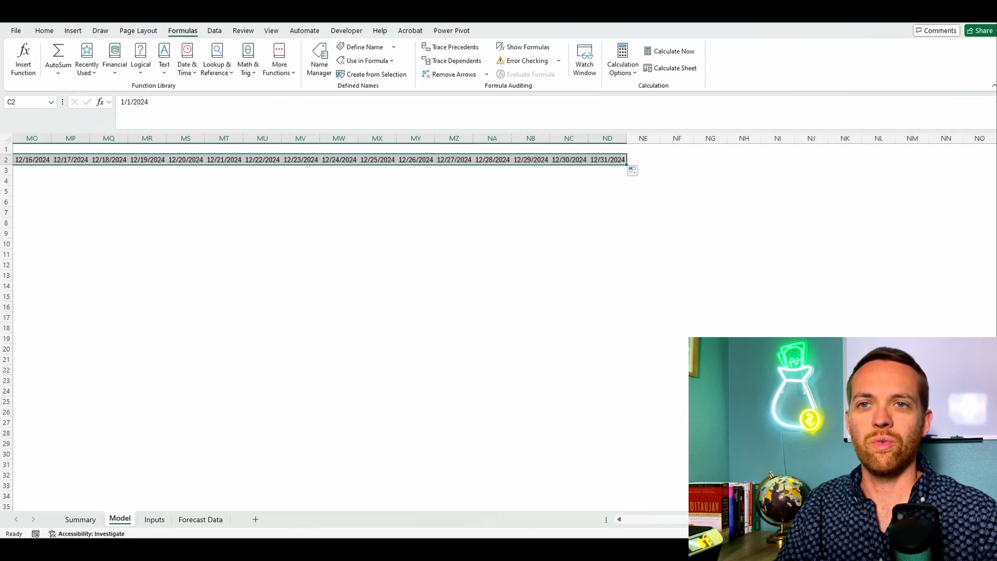
pyautogui.moveTo(961, 520); pyautogui.dragTo(626, 520)
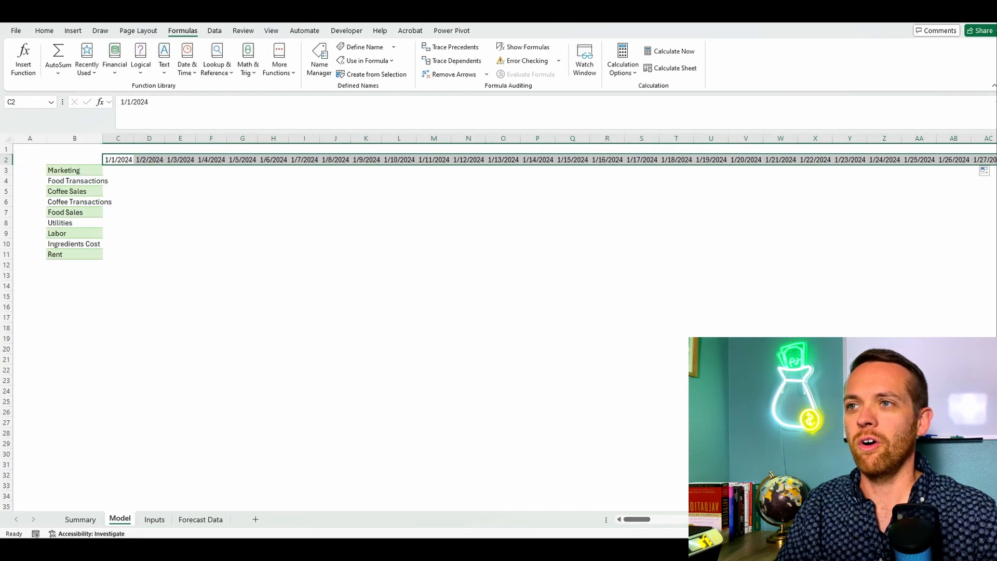
# Step: Insert two blank rows between the date row and the Marketing category, and select cell B3
pyautogui.click(6, 170)
pyautogui.rightClick(6, 170)
pyautogui.click(33, 280)
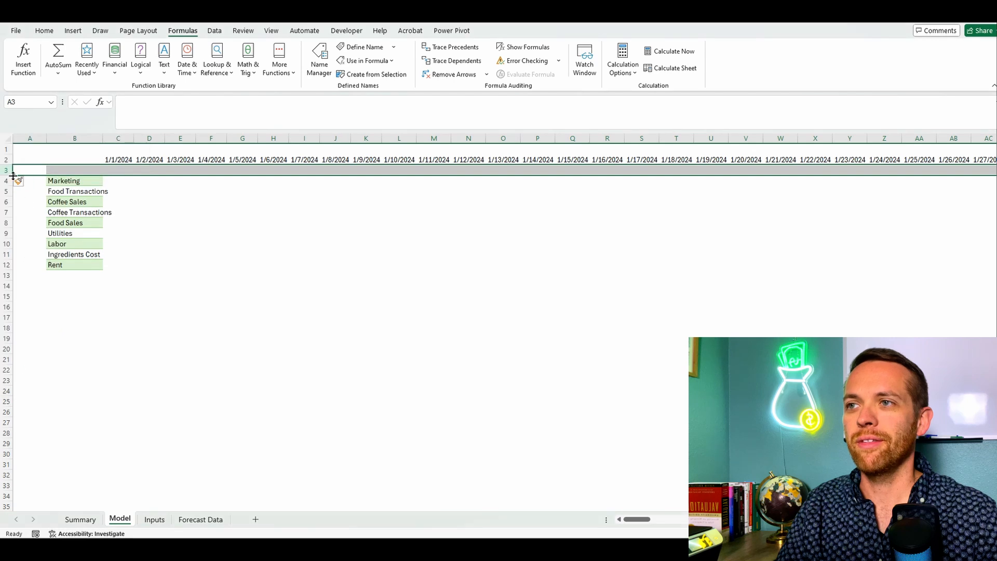
pyautogui.rightClick(7, 170)
pyautogui.click(32, 280)
pyautogui.click(87, 169)
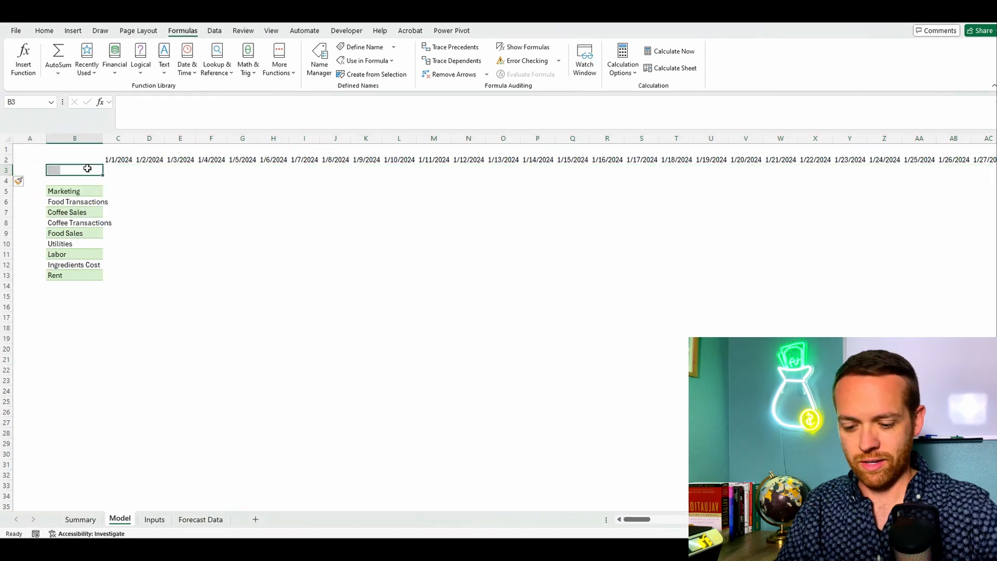
# Step: Label cell B3 Month and cell B4 Day Of The Week
pyautogui.write('Month')
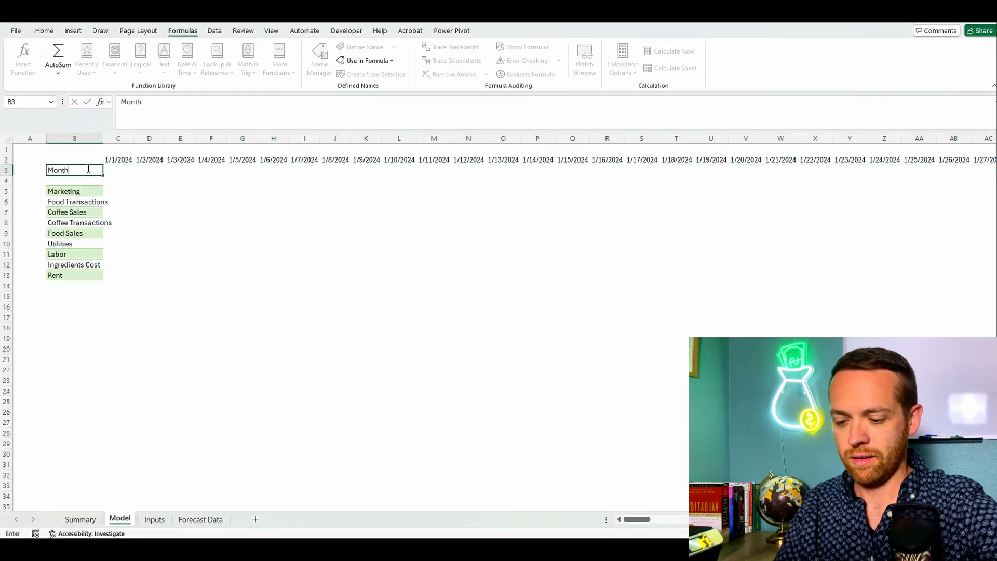
pyautogui.press('Return')
pyautogui.write('Day Of T')
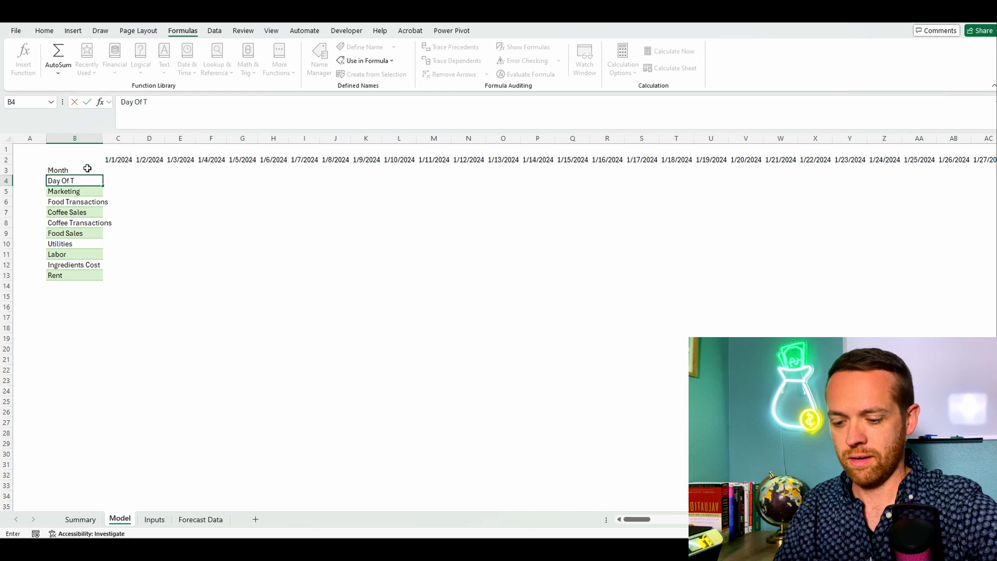
pyautogui.write('ehe Week')
pyautogui.press('Return')
# Step: Enter =MONTH(C2) in cell C3 to return the month of the date above
pyautogui.click(124, 171)
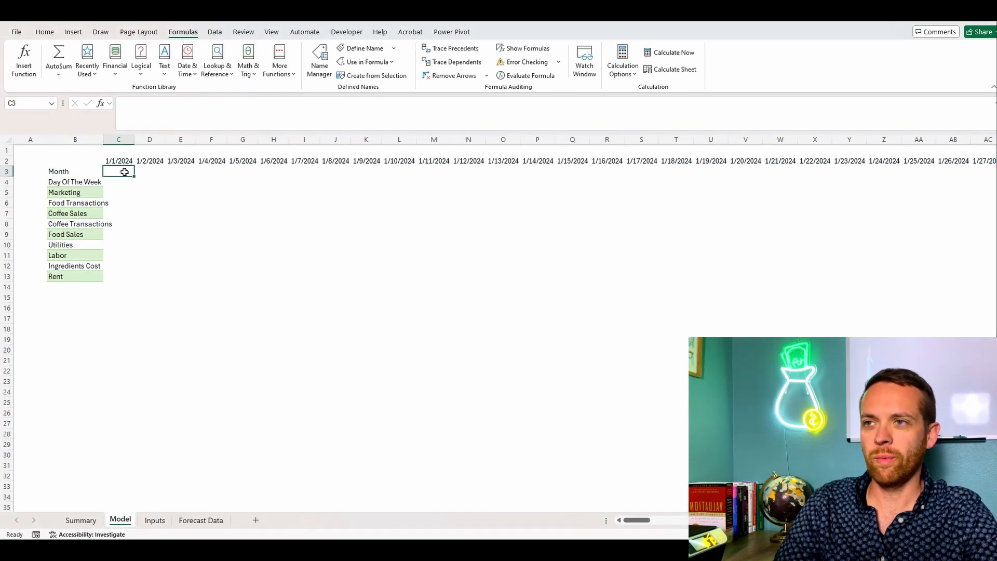
pyautogui.write('=MONTH')
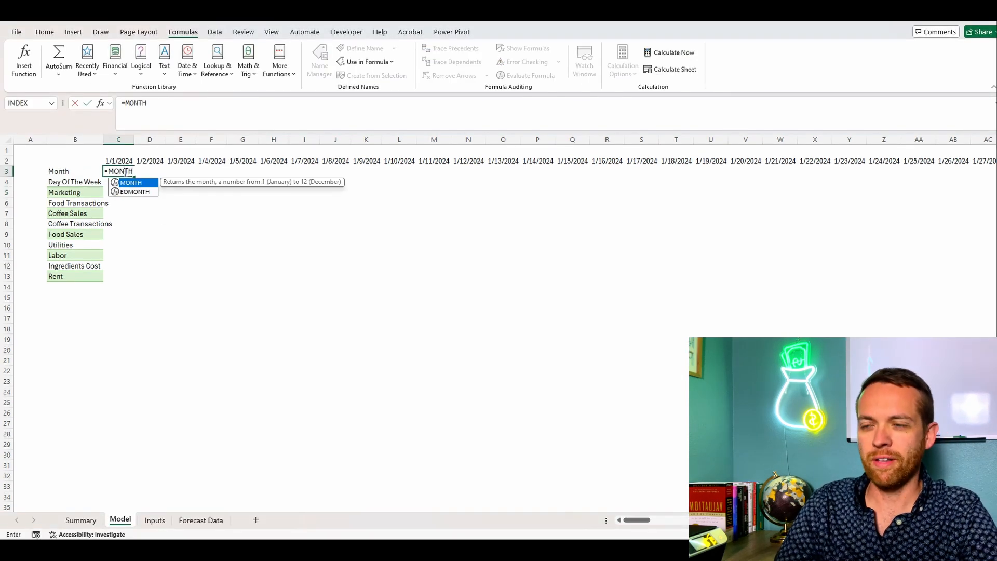
pyautogui.write('(')
pyautogui.press('Up')
pyautogui.press('Return')
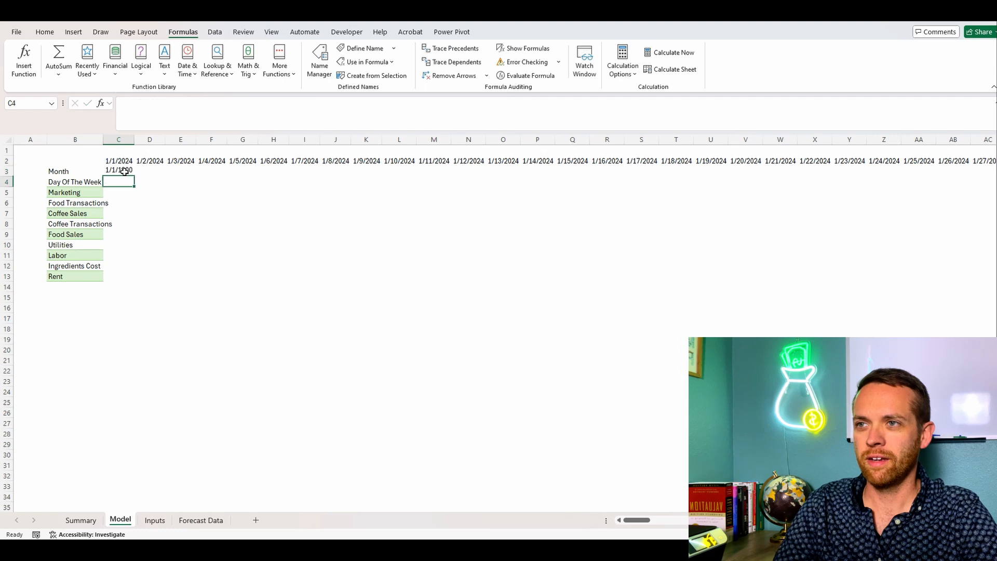
# Step: Enter =DAY(C2) in cell C4 for the Day Of The Week row
pyautogui.write('=')
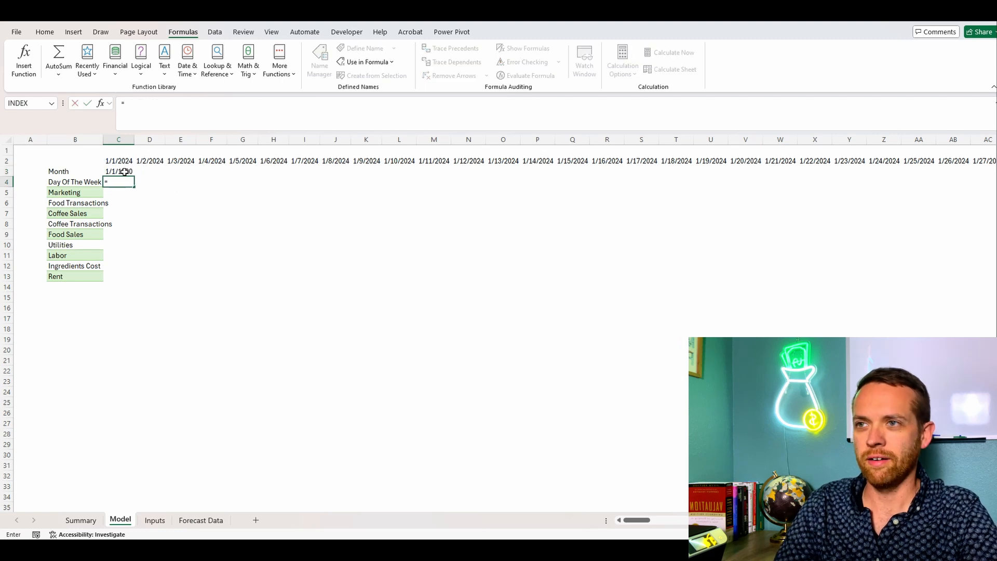
pyautogui.write('DAY(')
pyautogui.press('Up')
pyautogui.press('Up')
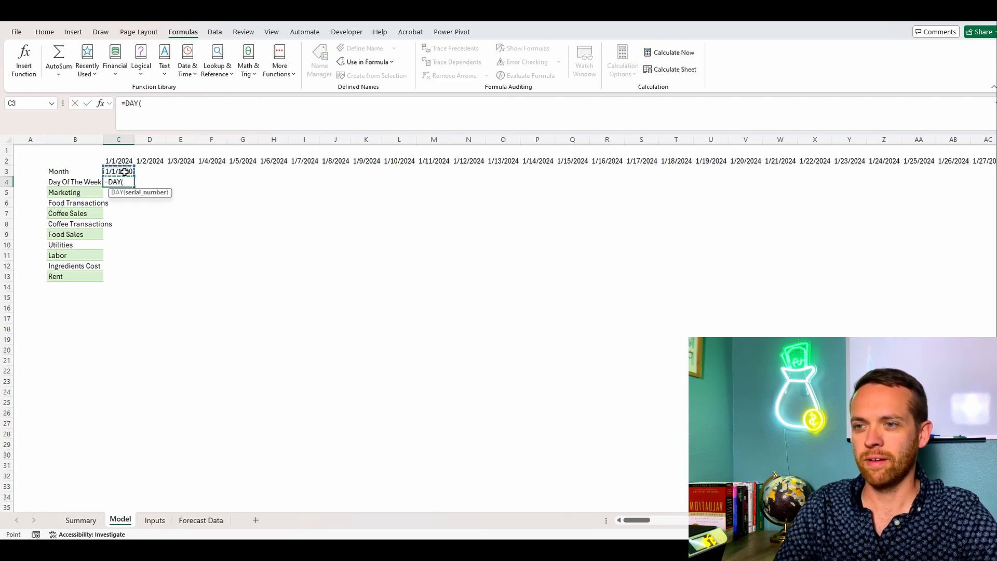
pyautogui.write(')')
pyautogui.press('Return')
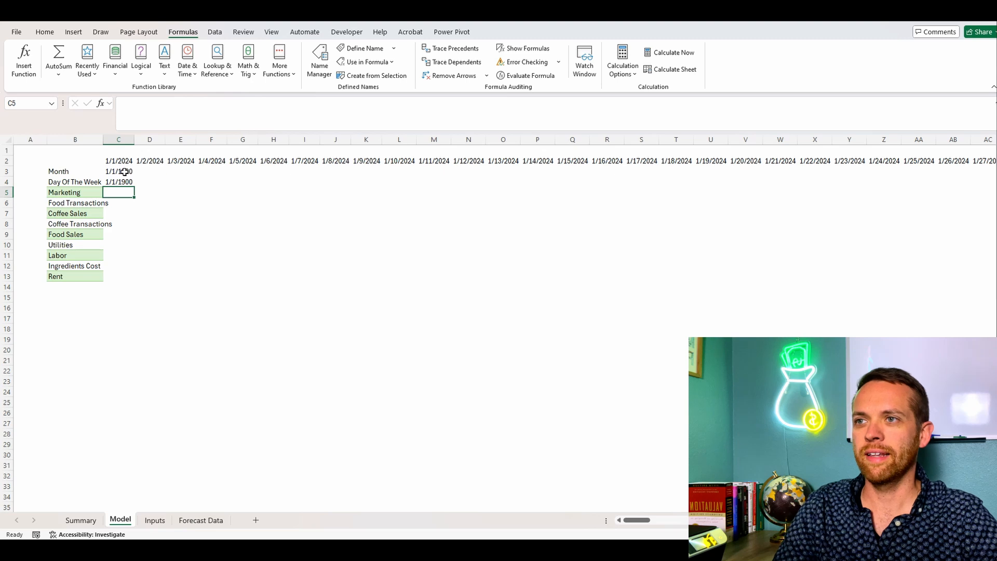
# Step: Format C3:C4 in comma style without decimals and fill both formulas across all date columns through 12/31/2024
pyautogui.moveTo(124, 171); pyautogui.dragTo(127, 183)
pyautogui.click(45, 32)
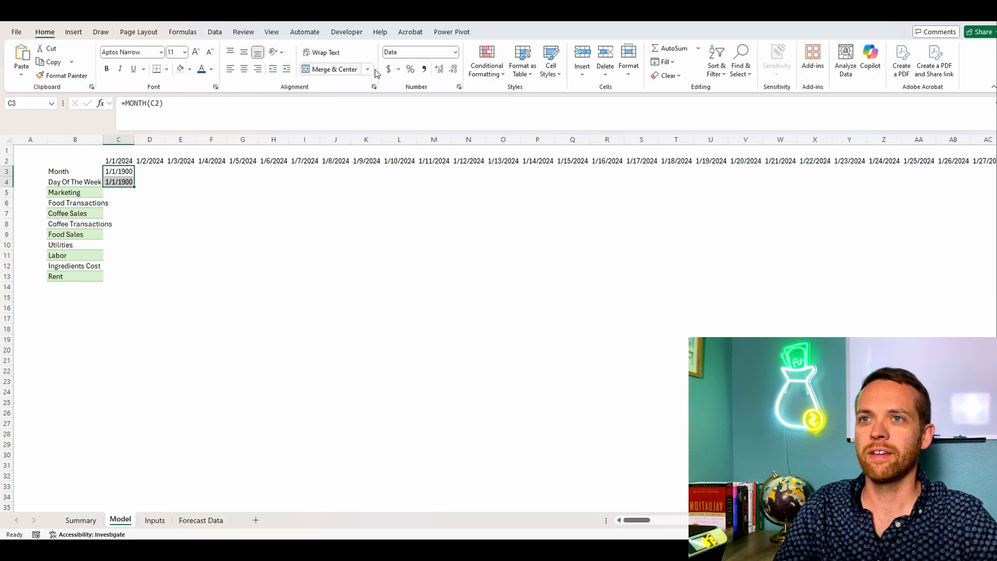
pyautogui.click(424, 69)
pyautogui.click(454, 70)
pyautogui.click(453, 69)
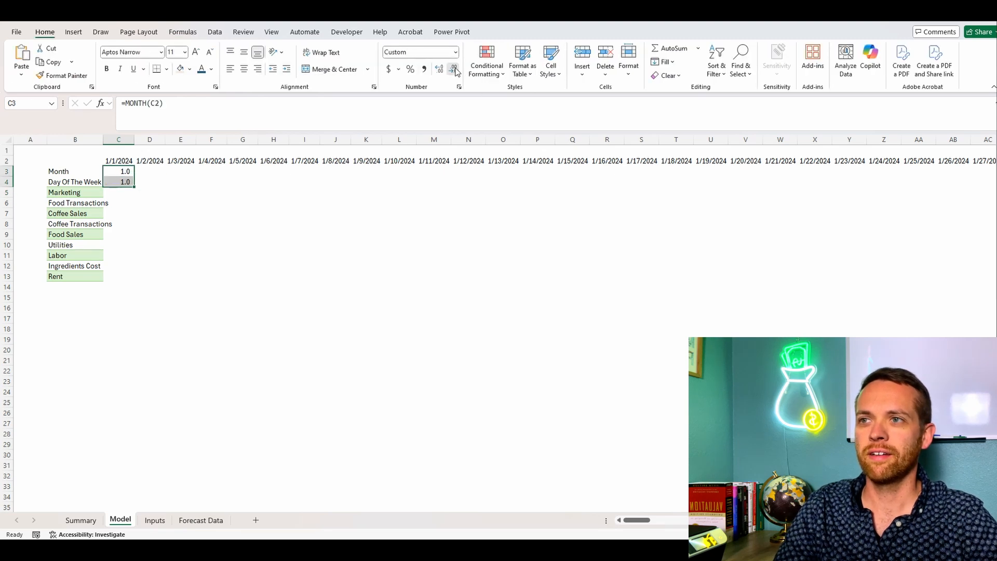
pyautogui.moveTo(137, 185); pyautogui.dragTo(932, 184)
pyautogui.moveTo(932, 185); pyautogui.dragTo(932, 184)
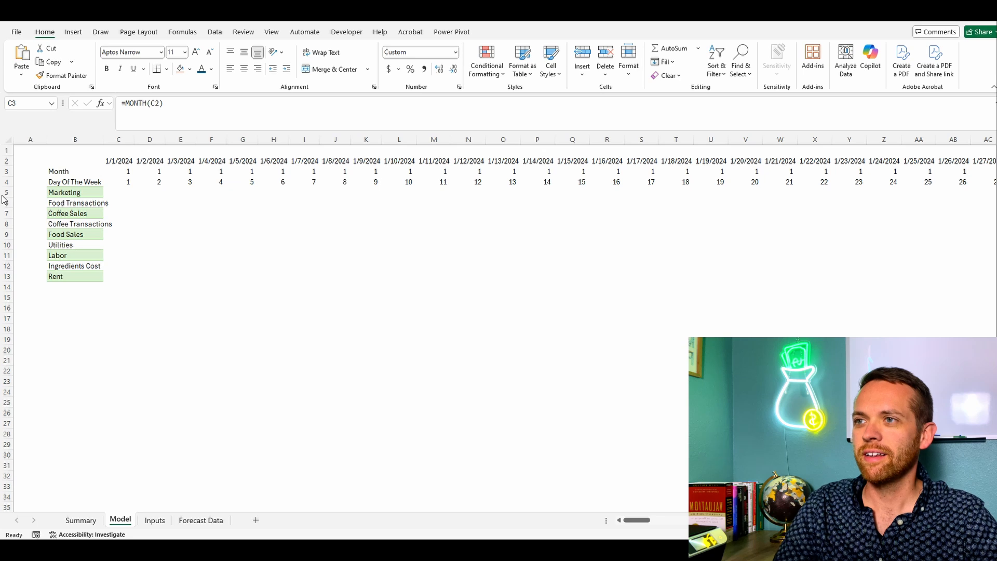
# Step: Move the Coffee Sales row above Marketing, directly below Day Of The Week
pyautogui.click(7, 214)
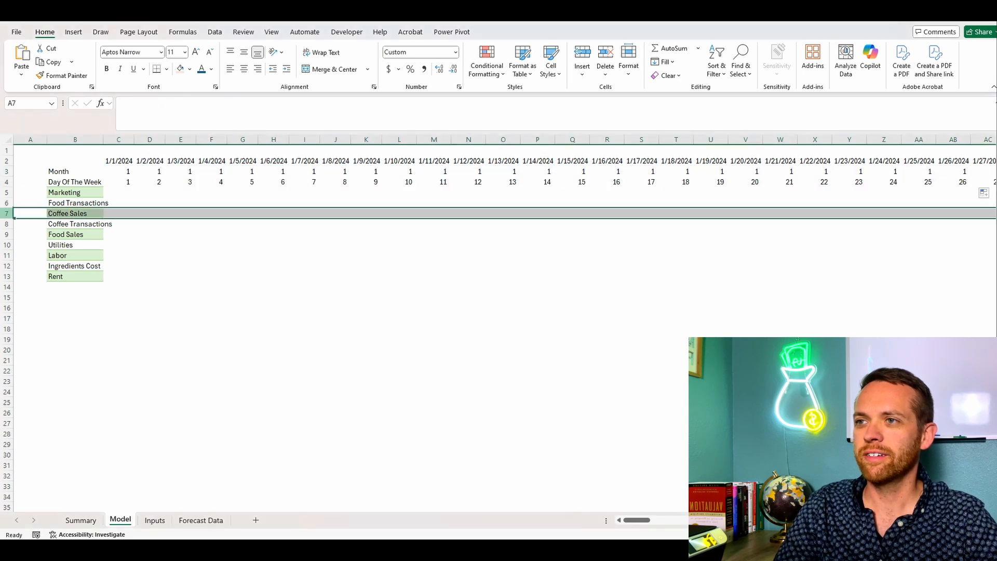
pyautogui.rightClick(7, 215)
pyautogui.click(32, 240)
pyautogui.rightClick(7, 192)
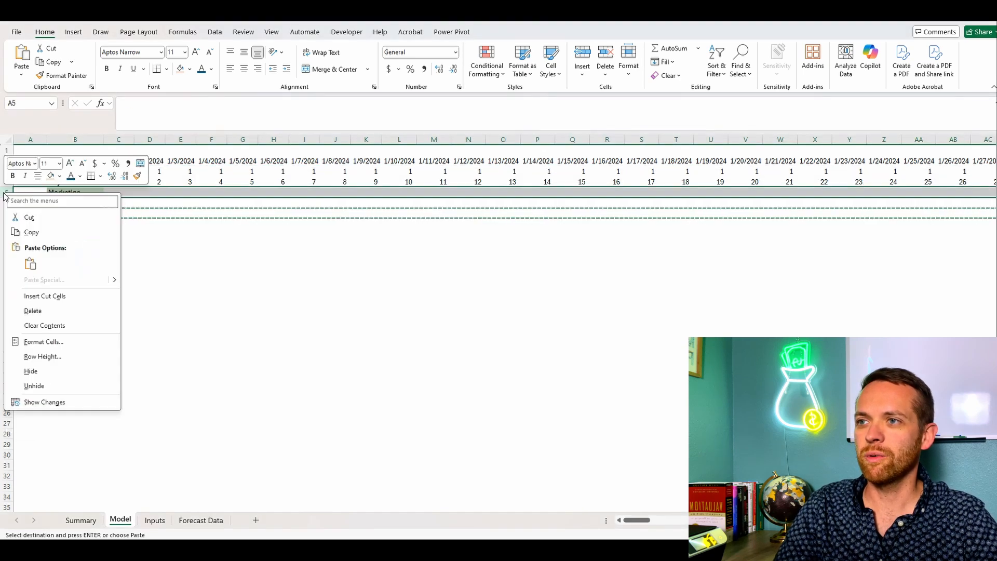
pyautogui.click(41, 295)
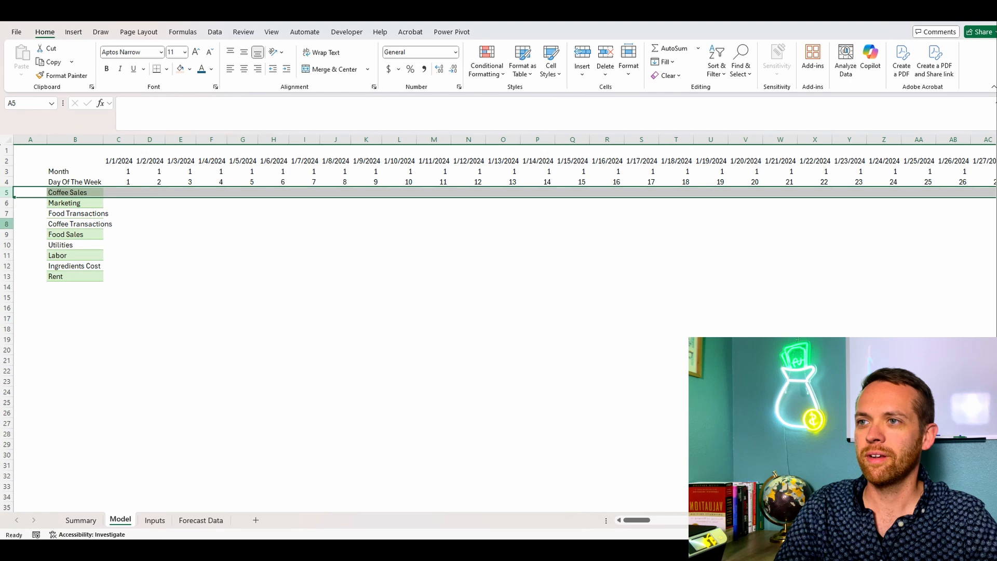
# Step: Move the Food Sales row directly below Coffee Sales
pyautogui.click(7, 234)
pyautogui.rightClick(7, 234)
pyautogui.click(21, 256)
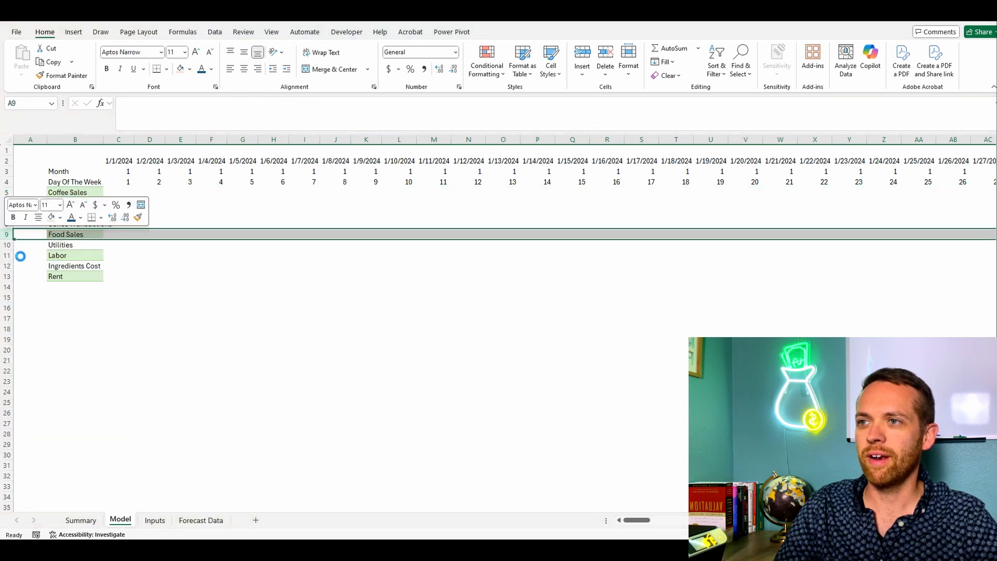
pyautogui.rightClick(6, 202)
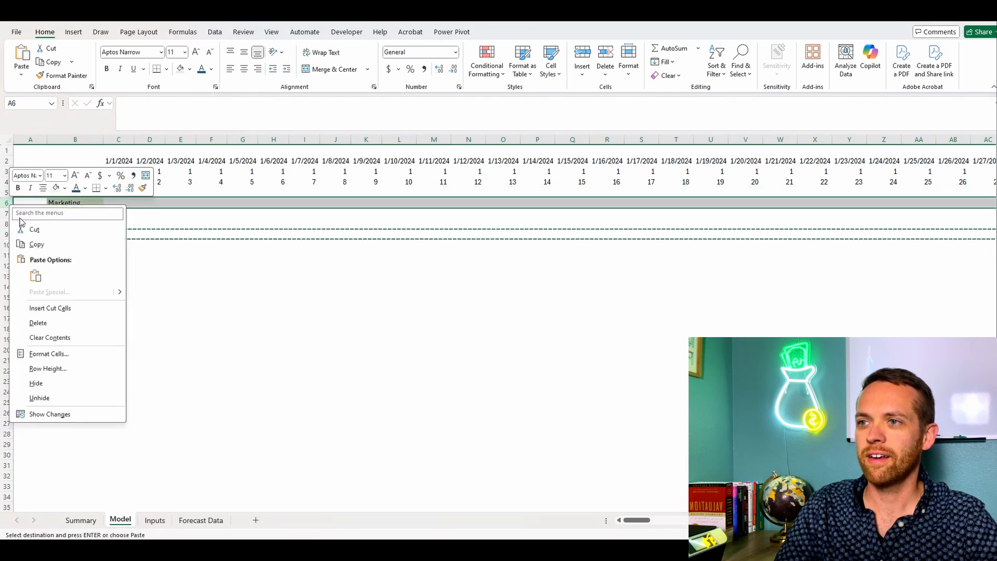
pyautogui.click(49, 308)
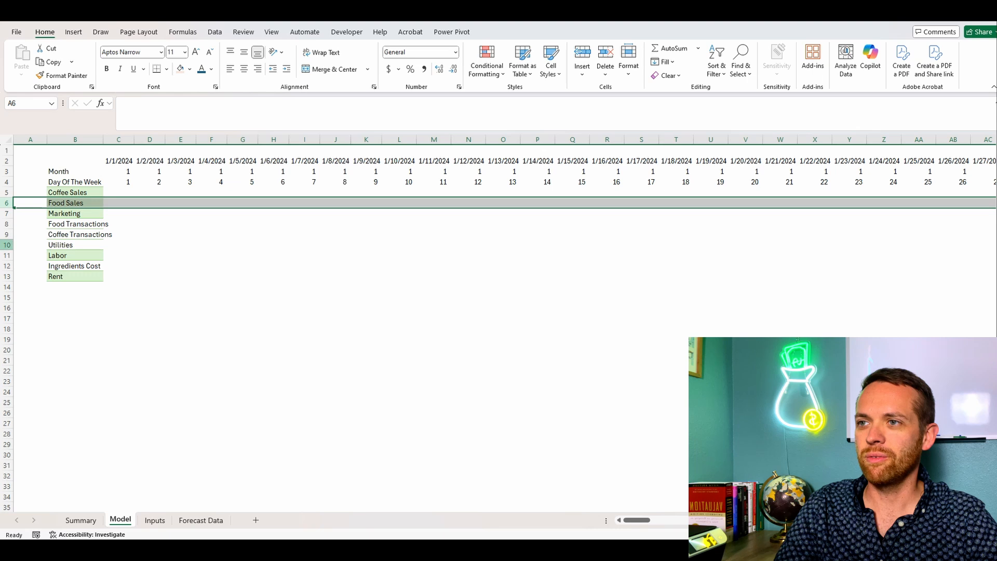
# Step: Move the Ingredients Cost row directly below Food Sales
pyautogui.rightClick(8, 271)
pyautogui.click(23, 290)
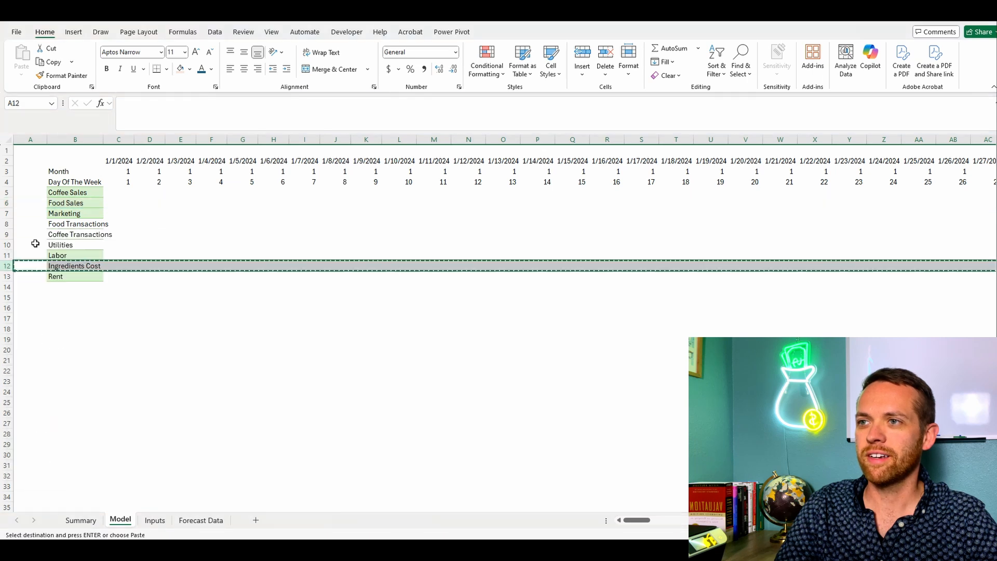
pyautogui.rightClick(7, 211)
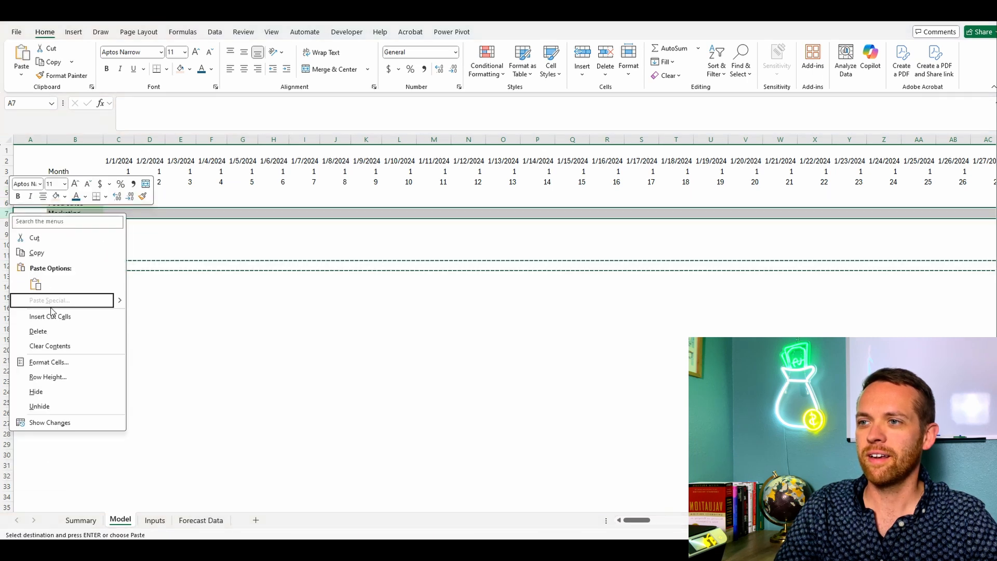
pyautogui.click(50, 316)
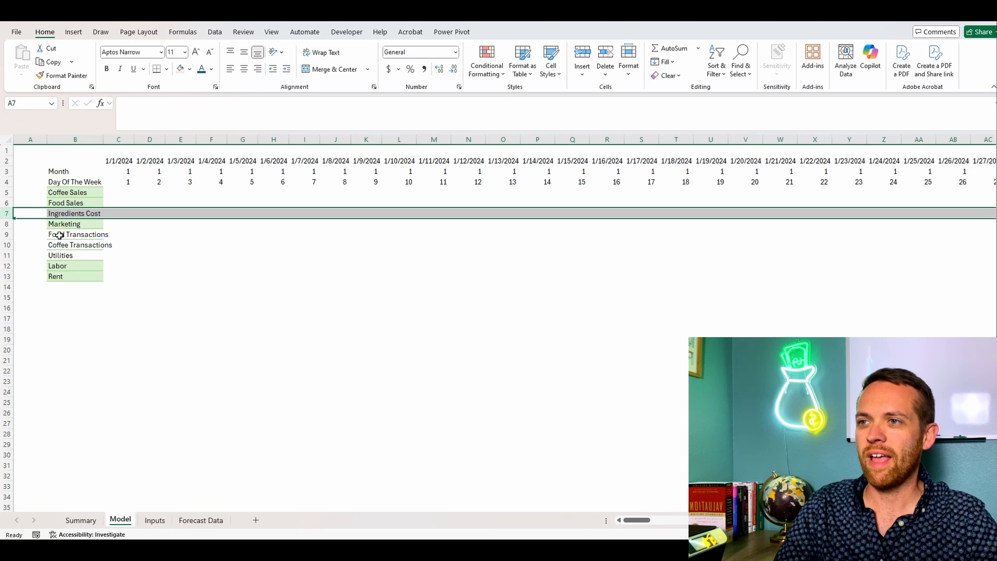
# Step: Move the Food Transactions and Coffee Transactions rows below Rent, leaving one blank row between them and Rent
pyautogui.moveTo(6, 229); pyautogui.dragTo(7, 246)
pyautogui.rightClick(7, 245)
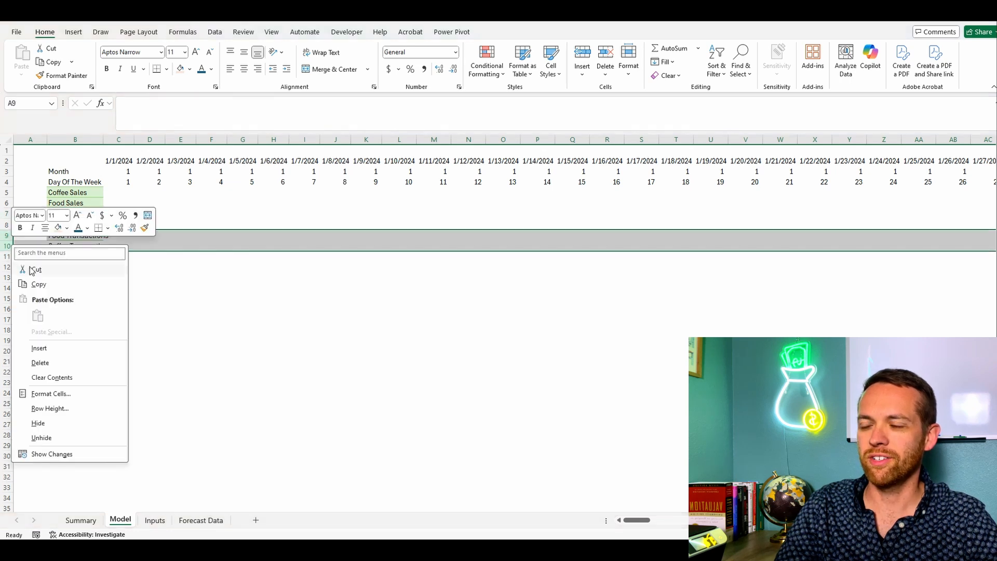
pyautogui.click(27, 270)
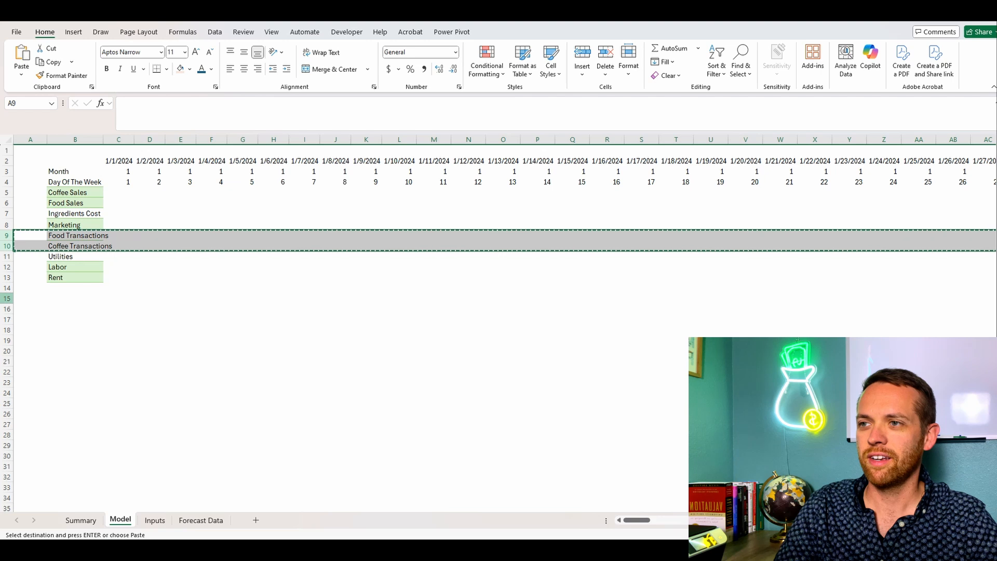
pyautogui.rightClick(7, 288)
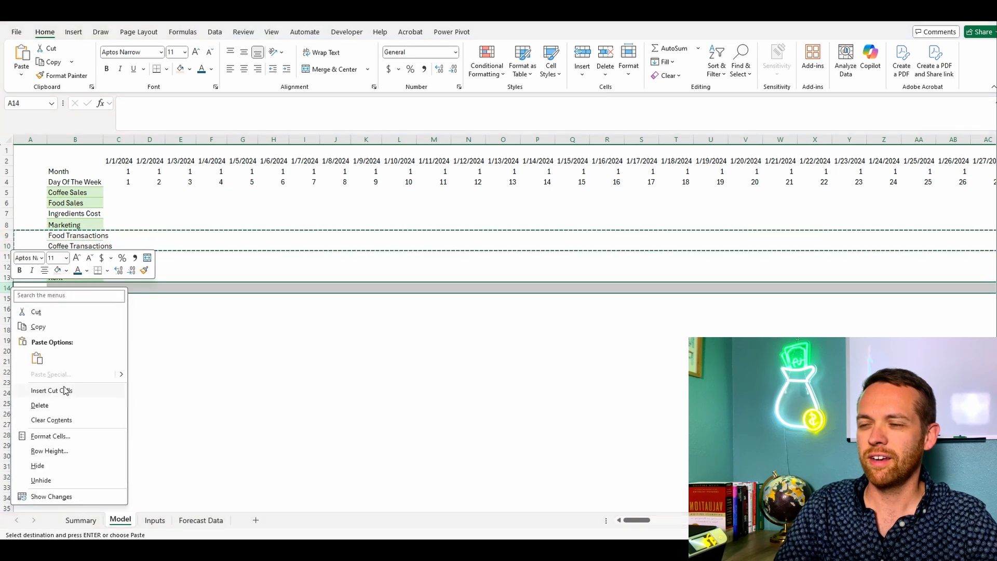
pyautogui.press('Escape')
pyautogui.rightClick(10, 289)
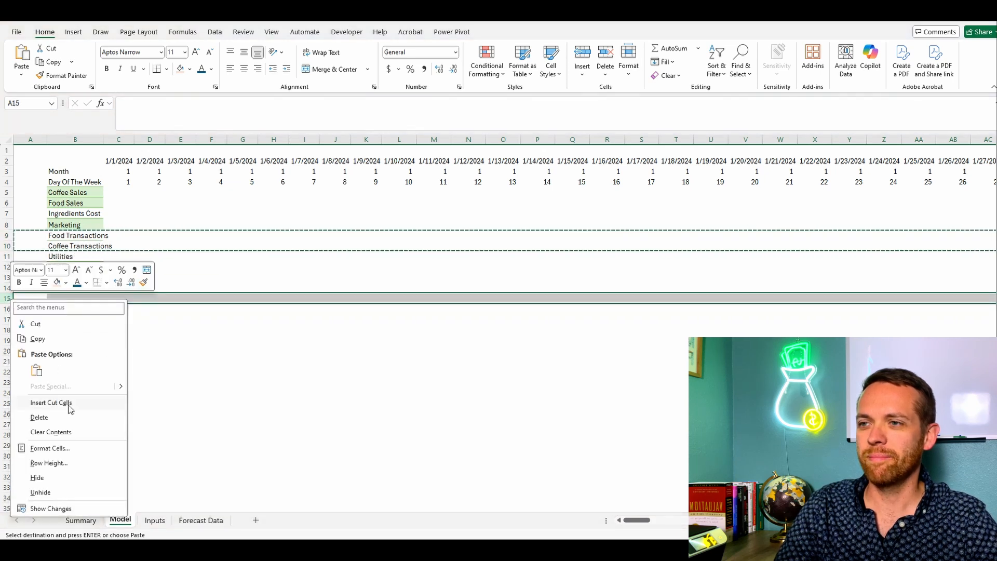
pyautogui.click(69, 404)
# Step: Remove the fill colour and borders from the row labels in B3:B14
pyautogui.moveTo(76, 170); pyautogui.dragTo(77, 285)
pyautogui.click(190, 73)
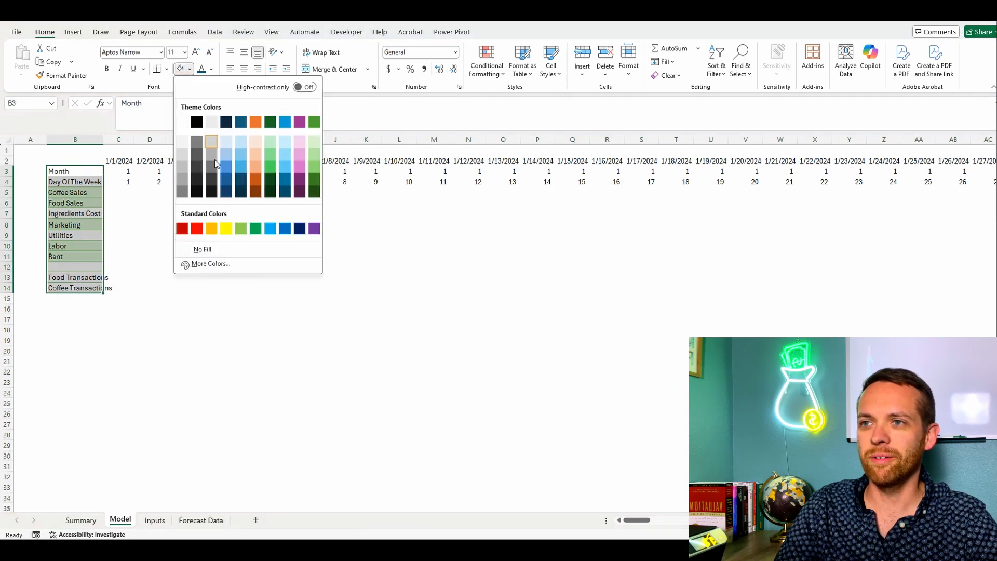
pyautogui.click(197, 247)
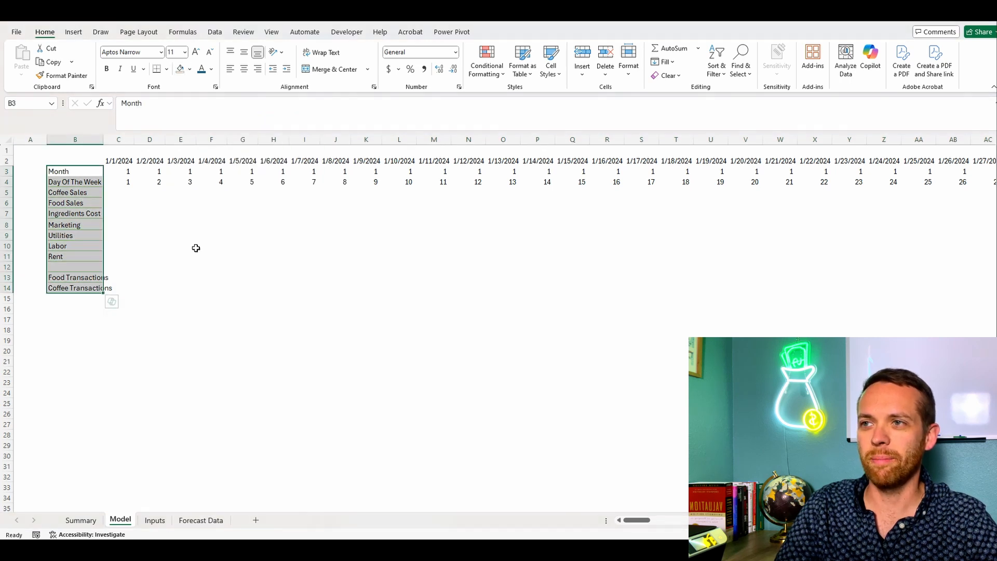
pyautogui.click(166, 69)
pyautogui.click(185, 161)
# Step: Convert the range B2:ND14 into a table with headers and name the table Forecast_Output
pyautogui.click(92, 159)
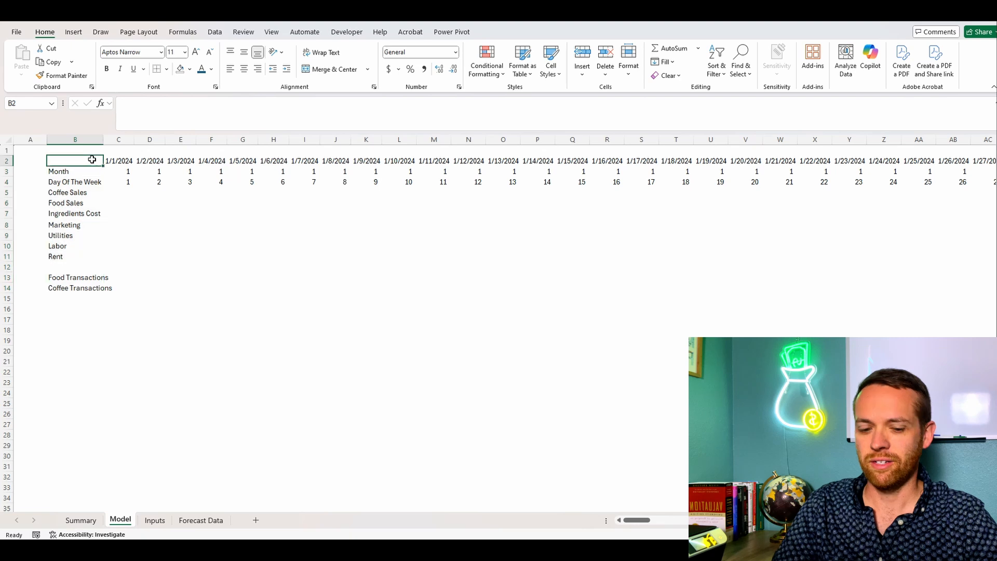
pyautogui.hotkey('ctrl', 'shift', 'Right')
pyautogui.hotkey('ctrl', 'shift', 'Right')
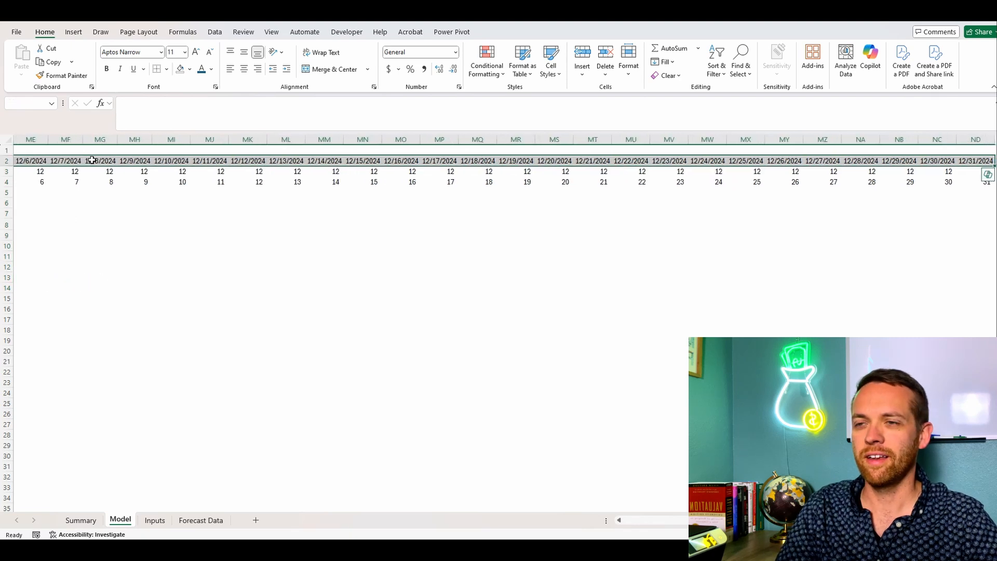
pyautogui.hotkey('shift', 'Down')
pyautogui.hotkey('shift', 'Down')
pyautogui.hotkey('shift', 'Down')
pyautogui.hotkey('shift', 'Down')
pyautogui.hotkey('shift', 'Down')
pyautogui.hotkey('shift', 'Down')
pyautogui.hotkey('shift', 'Down')
pyautogui.hotkey('shift', 'Down')
pyautogui.hotkey('shift', 'Down')
pyautogui.hotkey('shift', 'Down')
pyautogui.hotkey('shift', 'Down')
pyautogui.hotkey('shift', 'Down')
pyautogui.hotkey('ctrl', 'shift', 'Down')
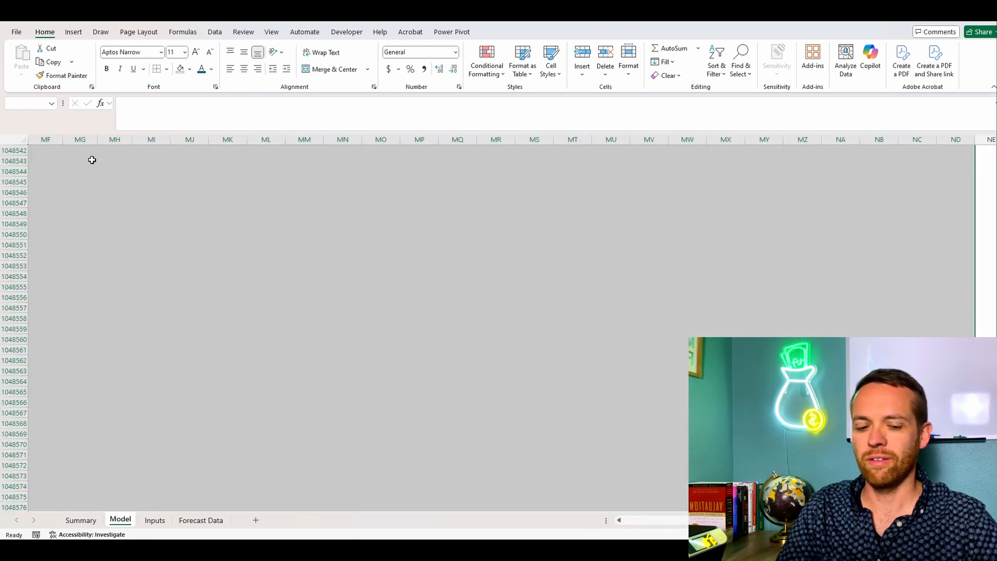
pyautogui.hotkey('ctrl', 'shift', 'Up')
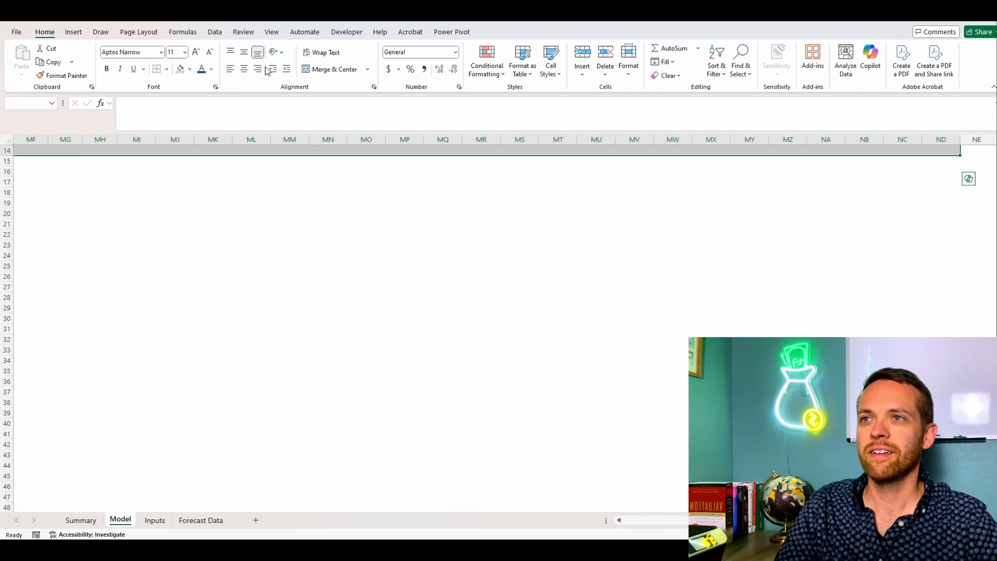
pyautogui.click(73, 33)
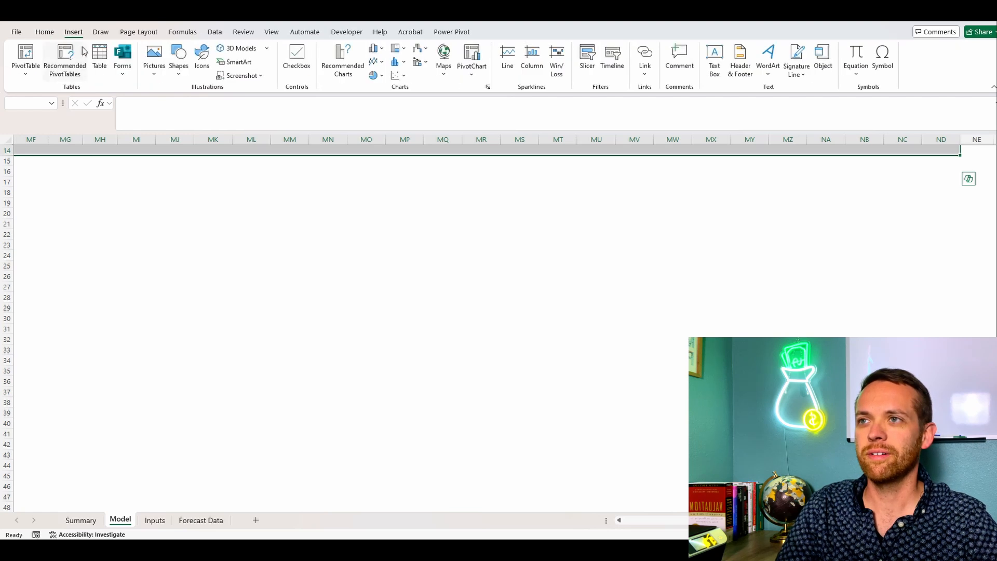
pyautogui.click(97, 59)
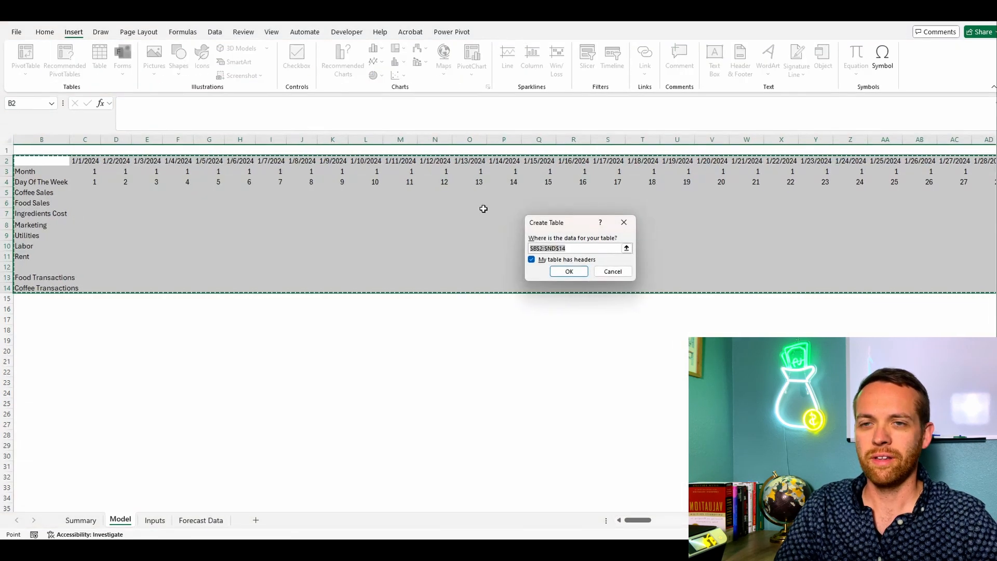
pyautogui.press('Return')
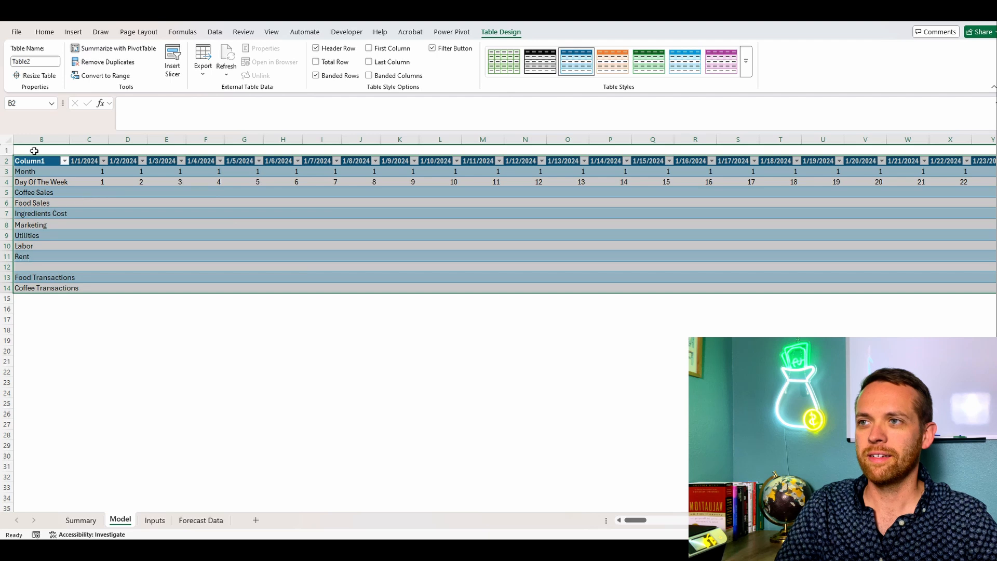
pyautogui.click(40, 60)
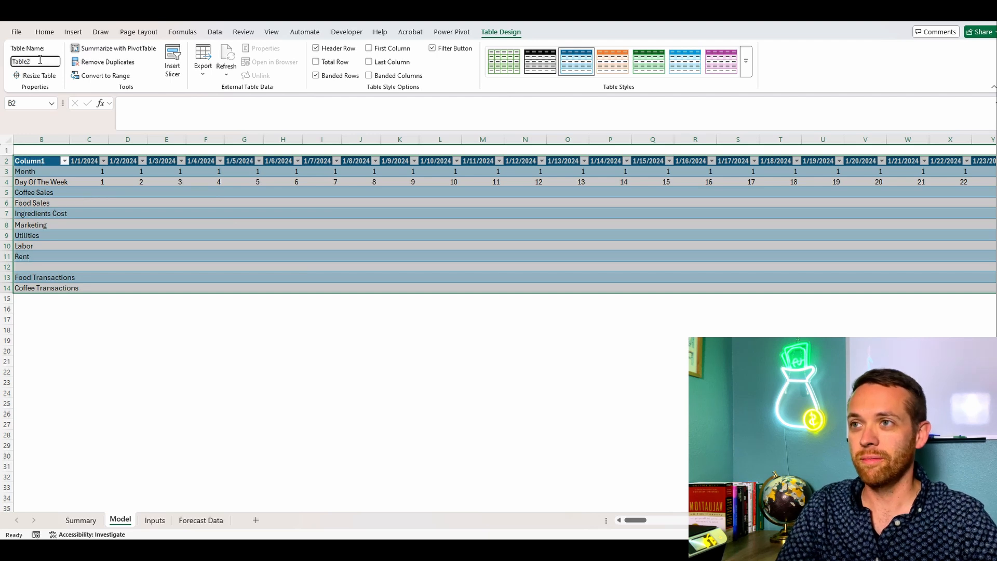
pyautogui.write('Forecast_Output')
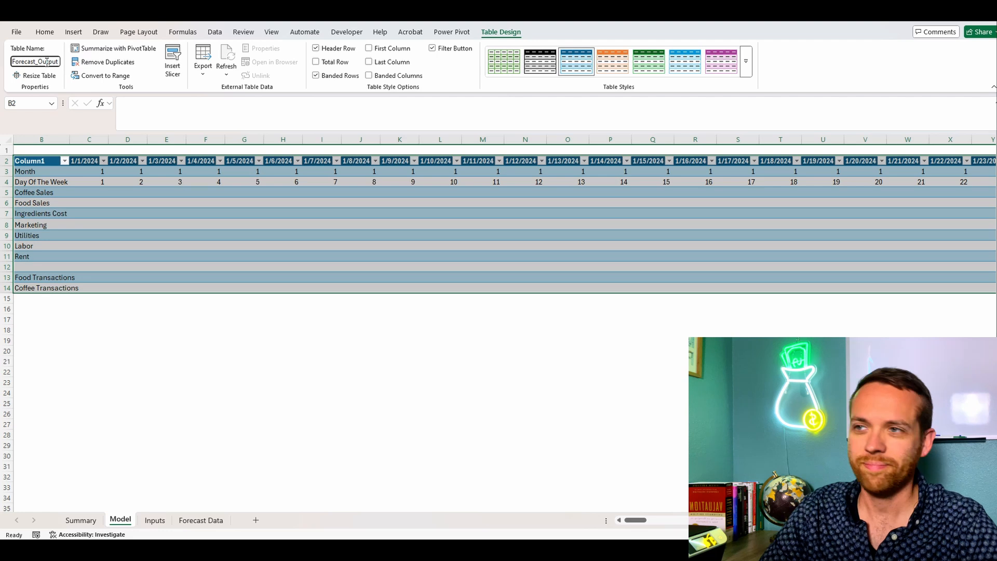
# Step: Open the Forecast Data query in the Power Query Editor
pyautogui.click(41, 319)
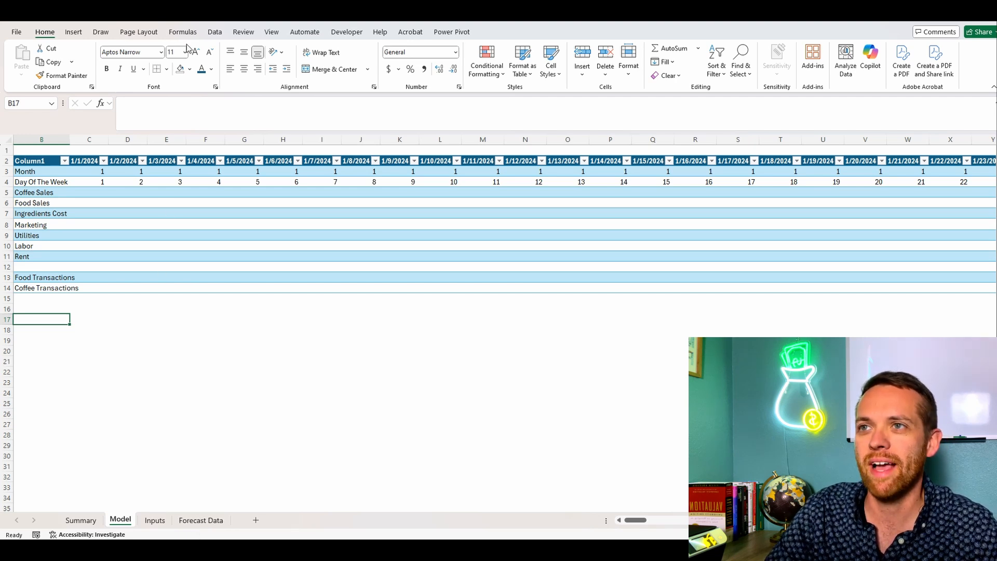
pyautogui.click(214, 31)
pyautogui.click(22, 69)
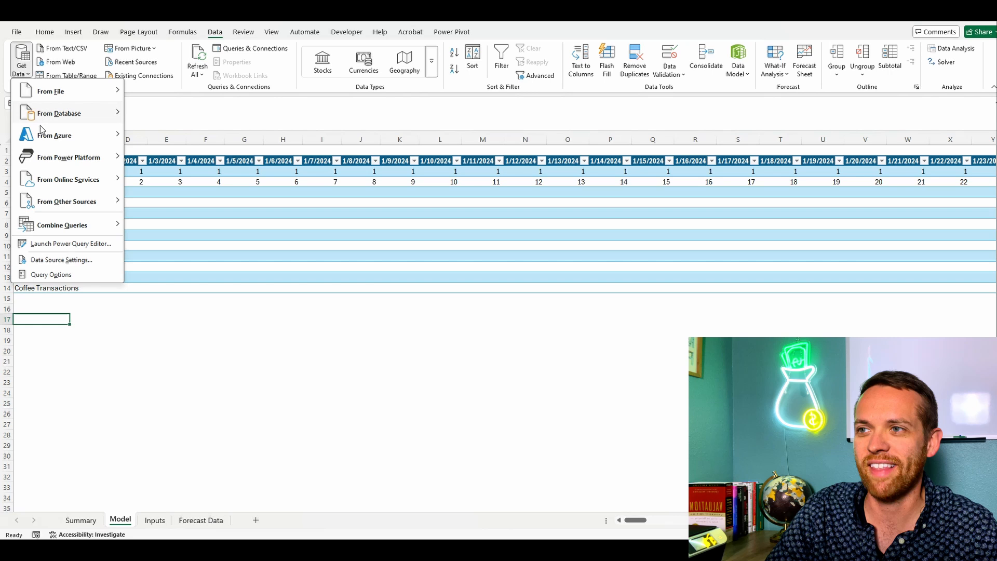
pyautogui.click(57, 245)
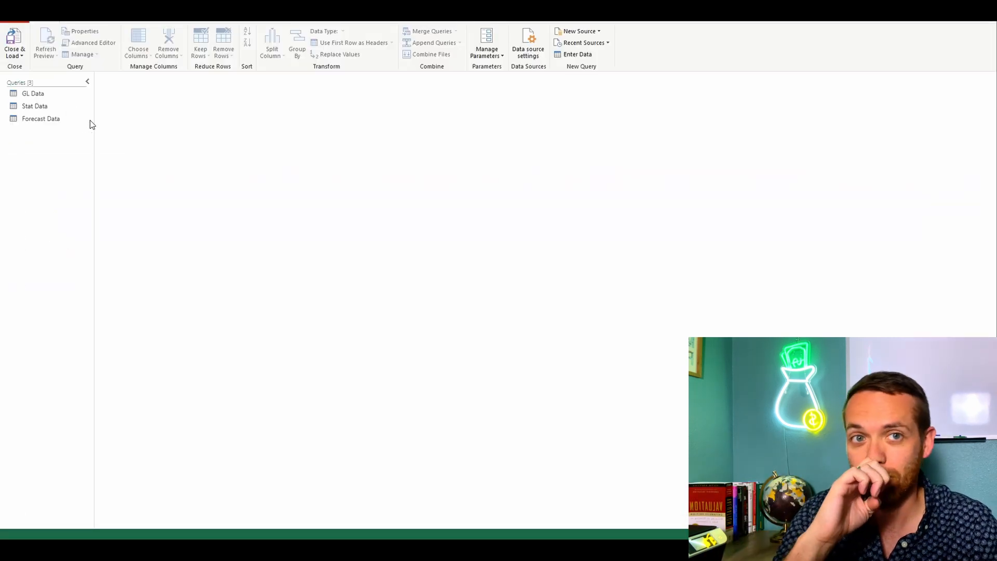
pyautogui.click(57, 119)
# Step: Add a custom column to the Forecast Data query with the formula Date.Month([Date])
pyautogui.click(128, 15)
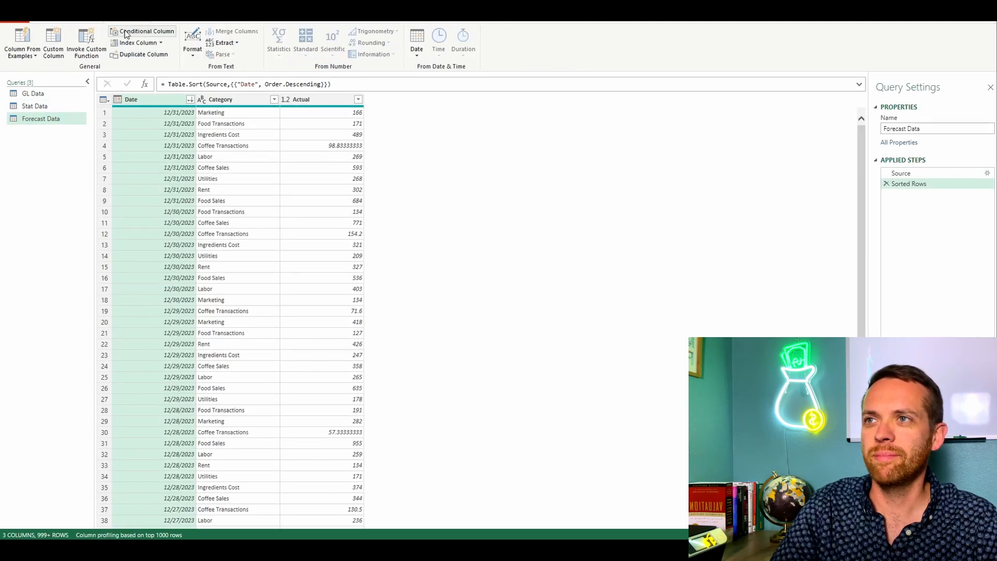
pyautogui.click(53, 43)
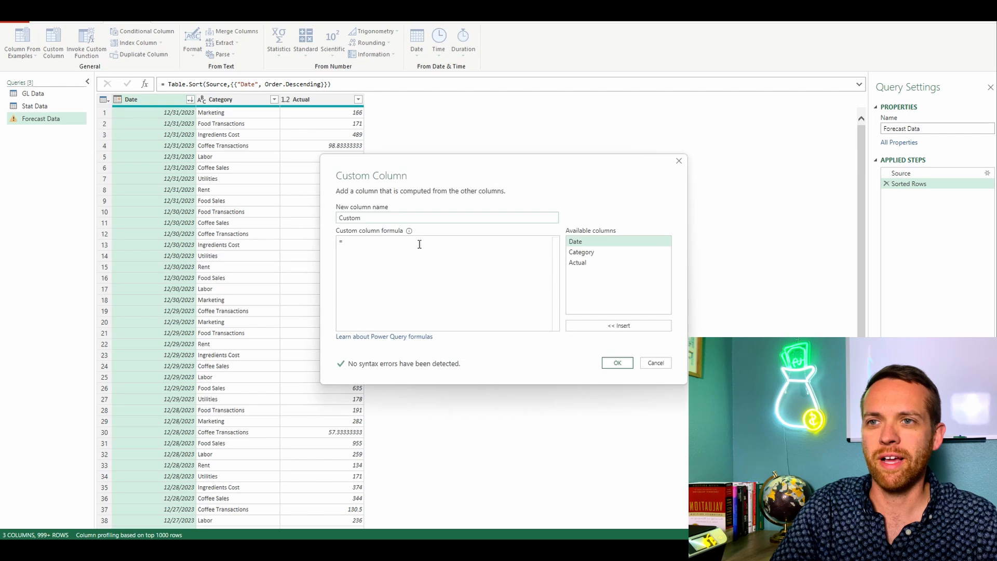
pyautogui.write('Dat')
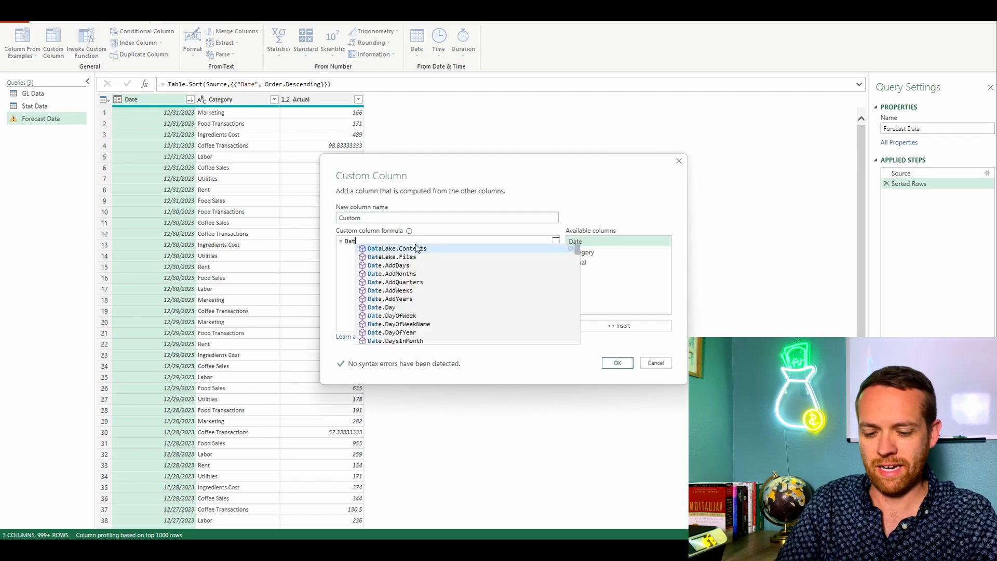
pyautogui.write('e.Month(')
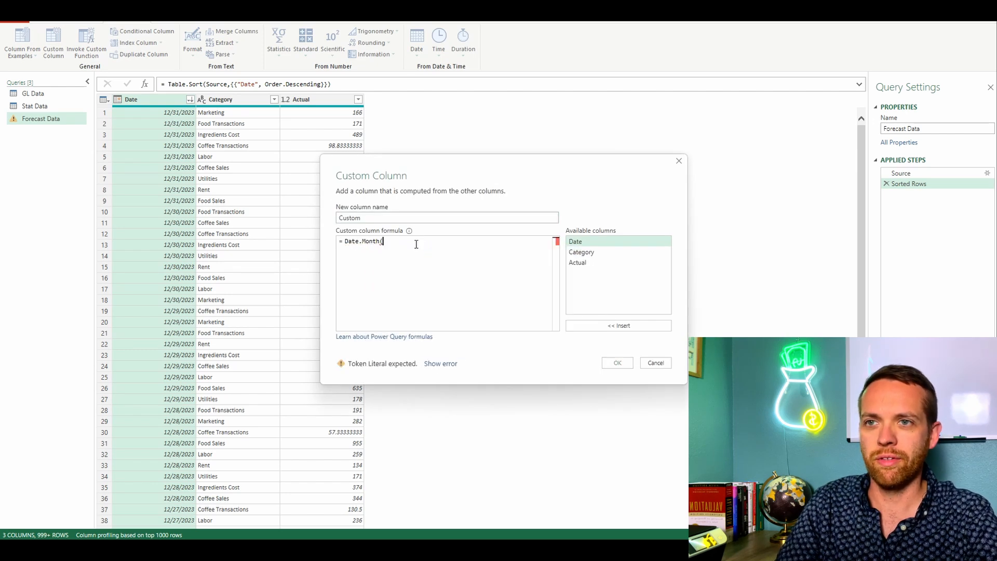
pyautogui.doubleClick(584, 241)
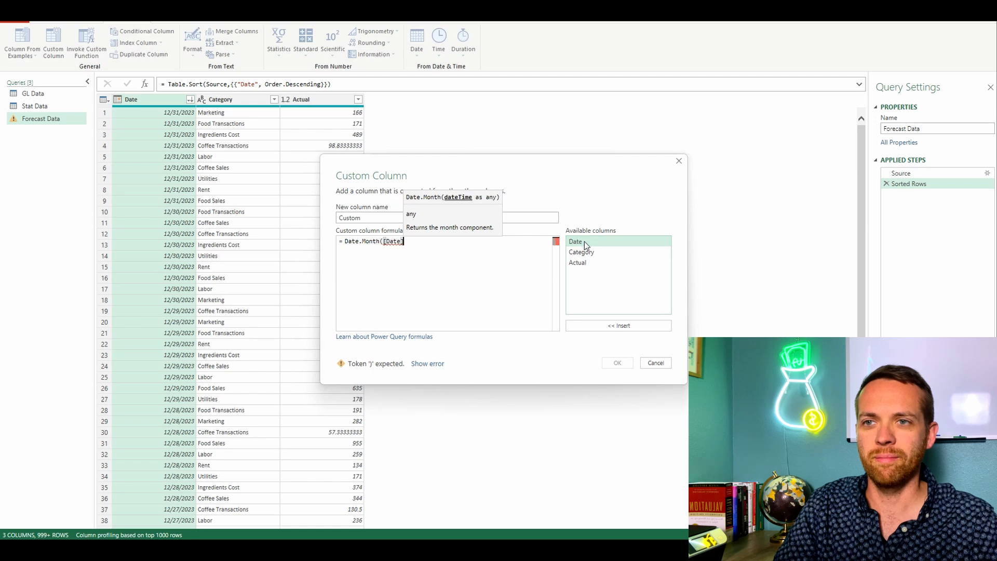
pyautogui.write(')')
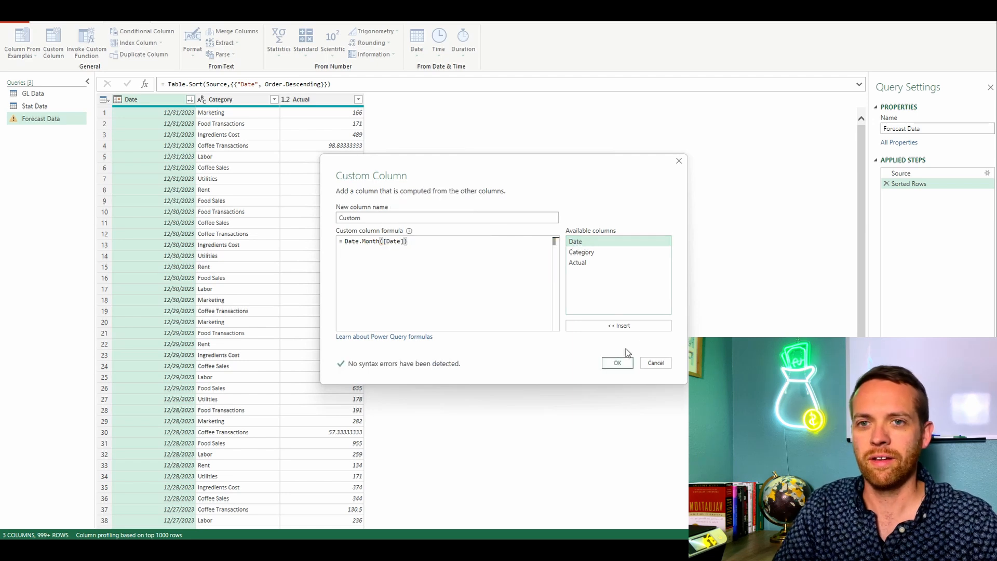
pyautogui.click(617, 362)
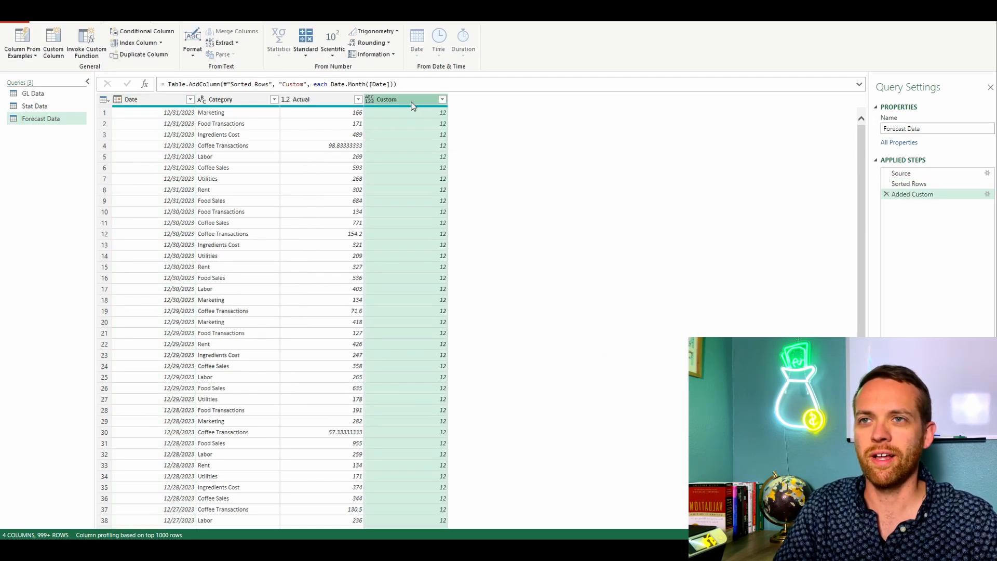
# Step: Move the new custom column directly after Date and rename it Month
pyautogui.moveTo(410, 103); pyautogui.dragTo(233, 104)
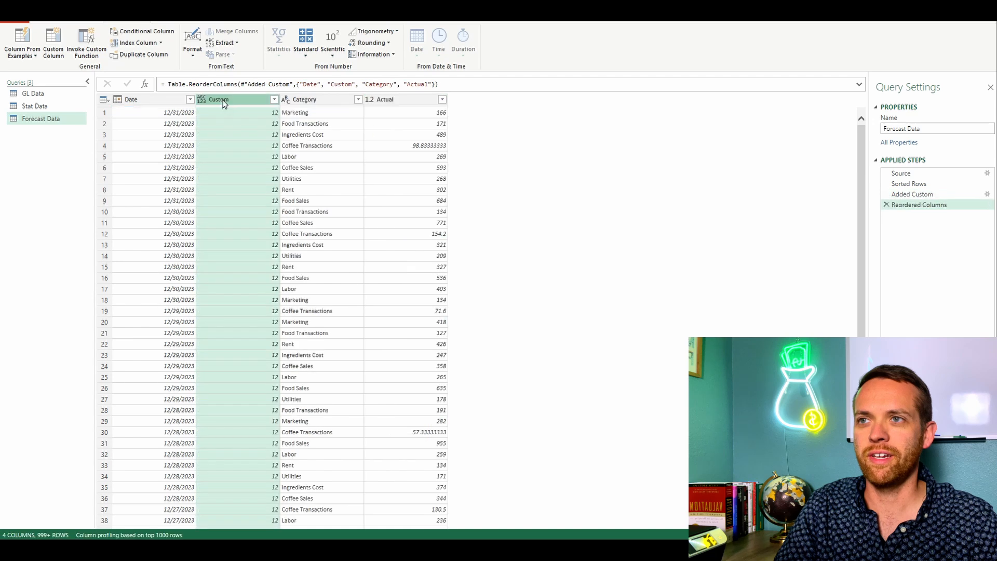
pyautogui.doubleClick(223, 100)
pyautogui.write('Month')
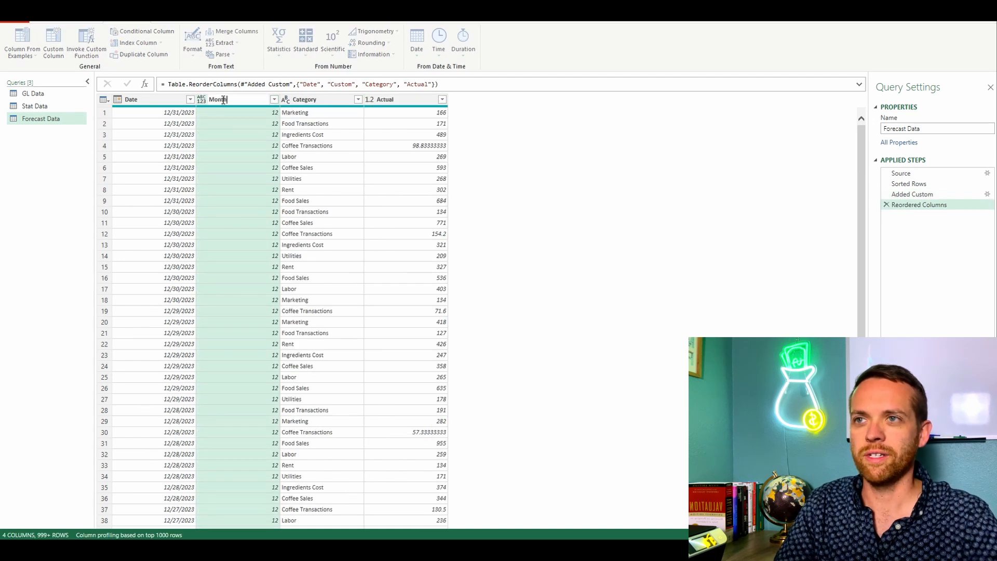
pyautogui.press('Return')
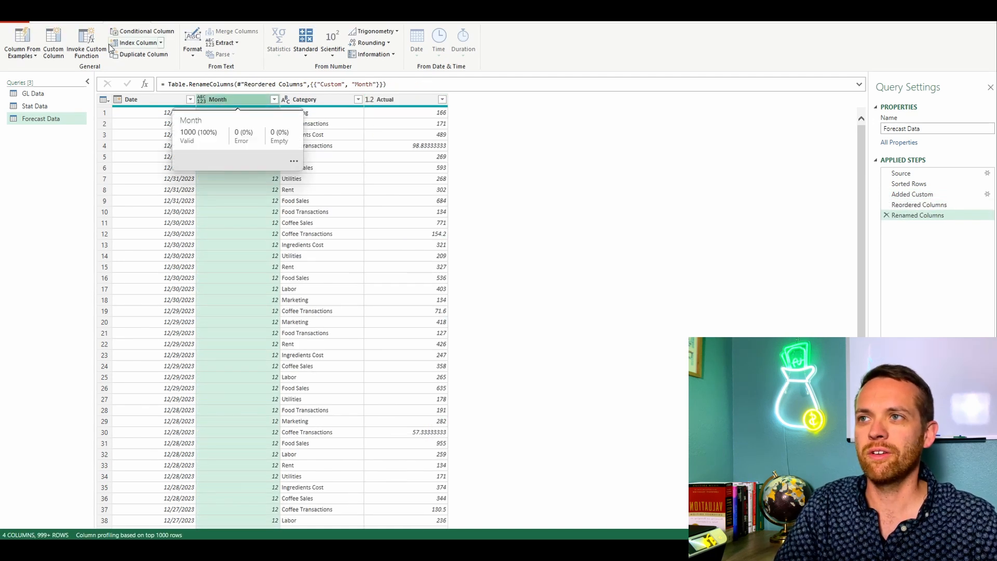
# Step: Add a custom column using Date.DayOfWeek on the Date column, name it Day Of Week and place it after Month
pyautogui.click(53, 52)
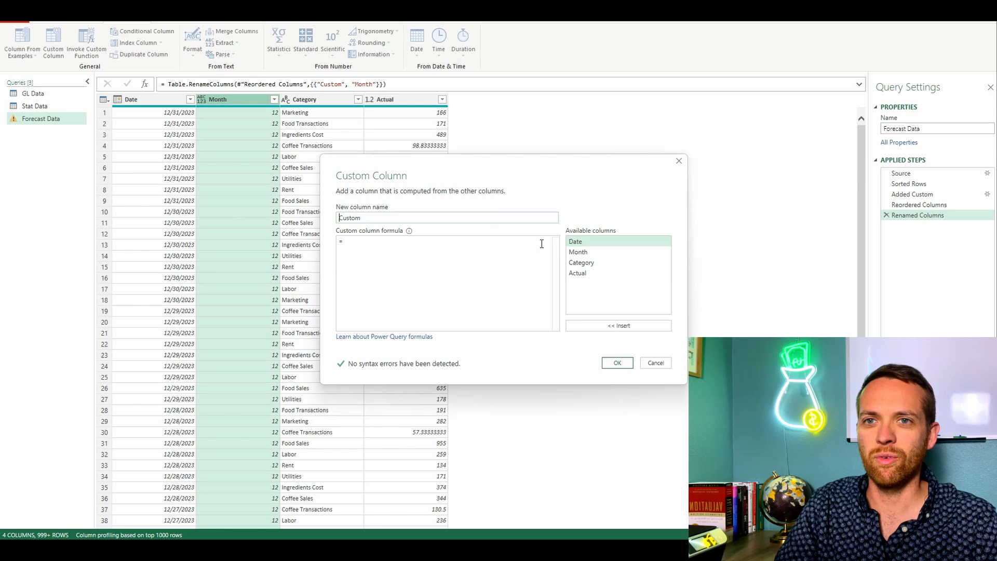
pyautogui.write('Date')
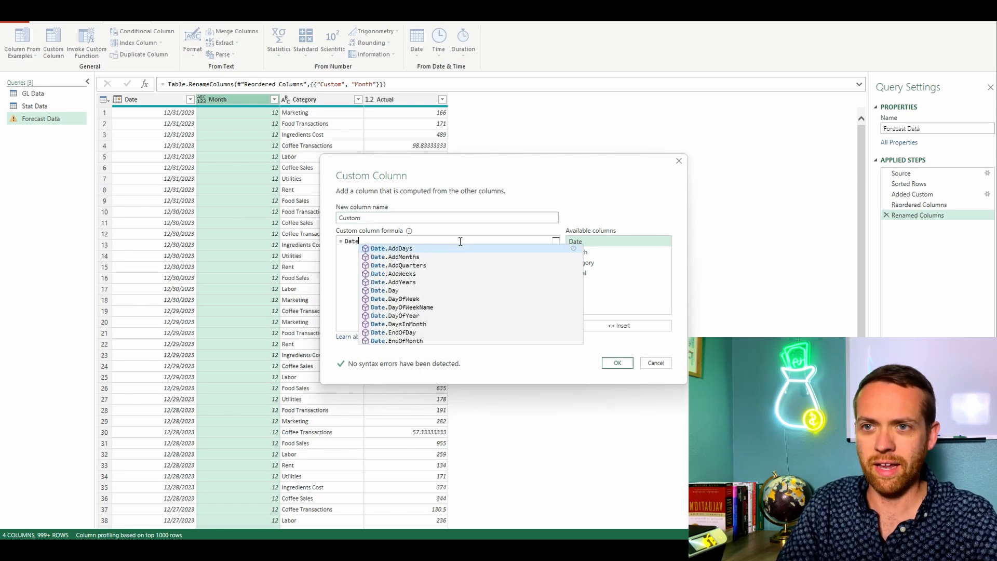
pyautogui.write('.DayOf')
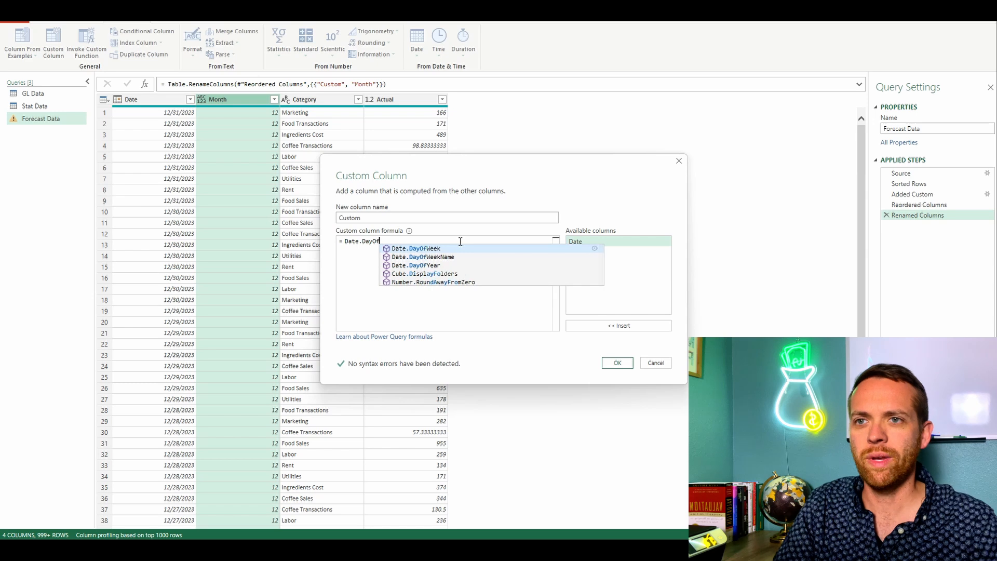
pyautogui.click(460, 249)
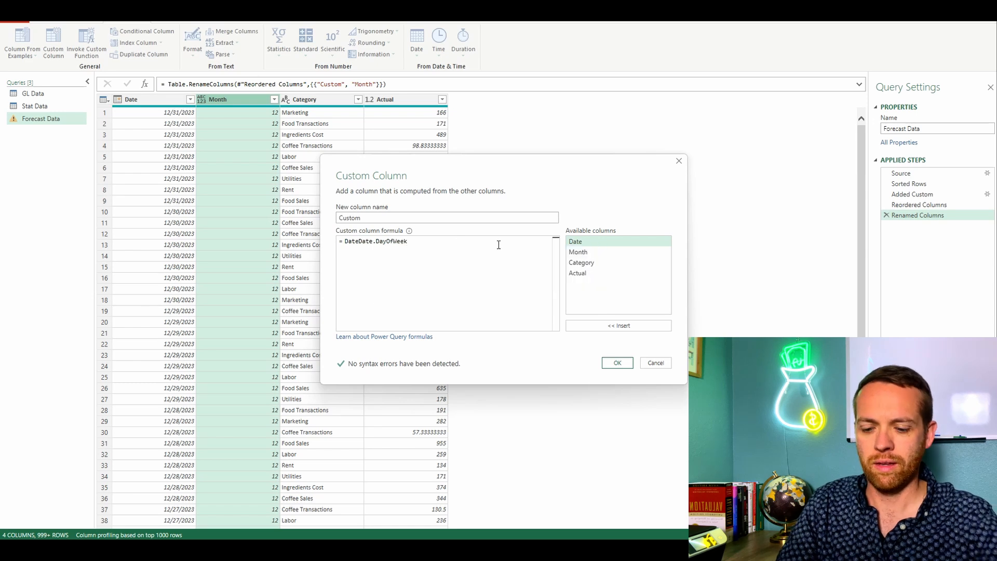
pyautogui.write('(')
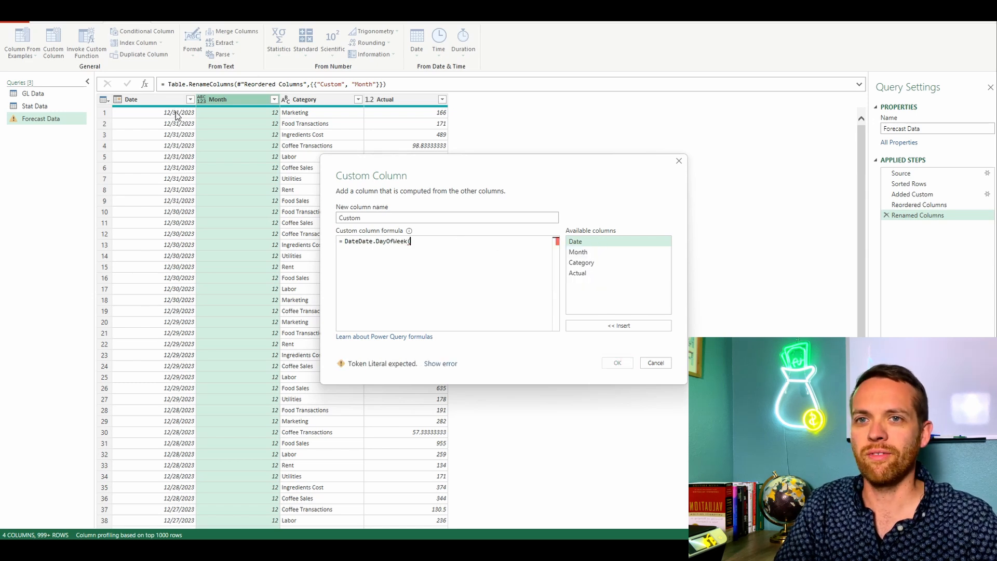
pyautogui.doubleClick(582, 241)
pyautogui.write(')')
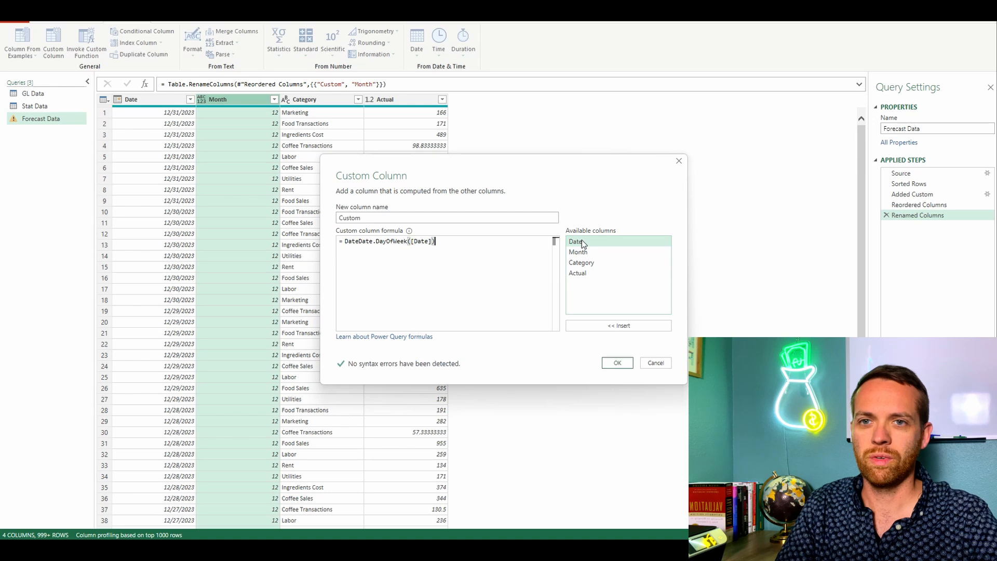
pyautogui.press('Return')
pyautogui.click(618, 363)
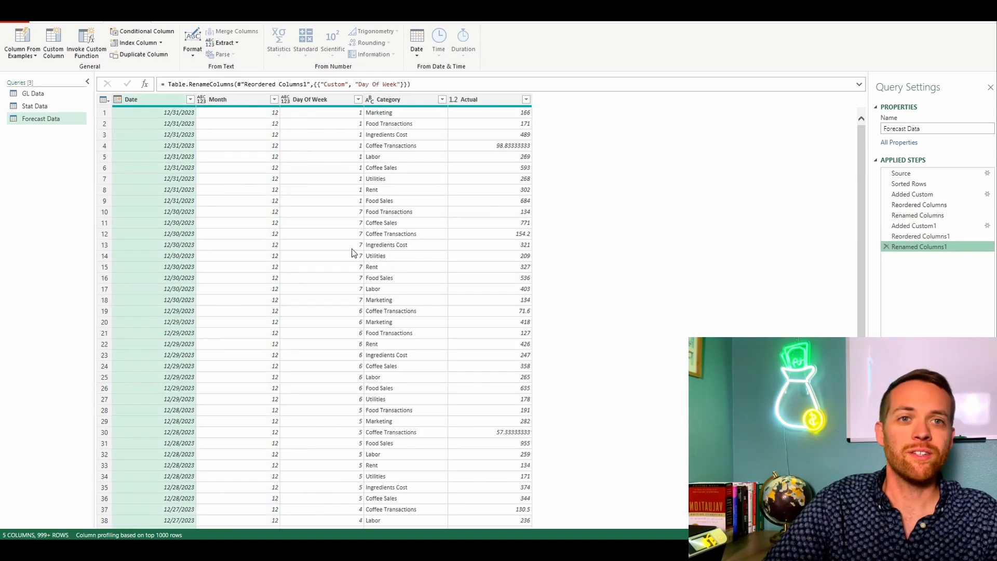
# Step: Close and load the query changes into the workbook and display the updated Forecast Data sheet
pyautogui.click(44, 16)
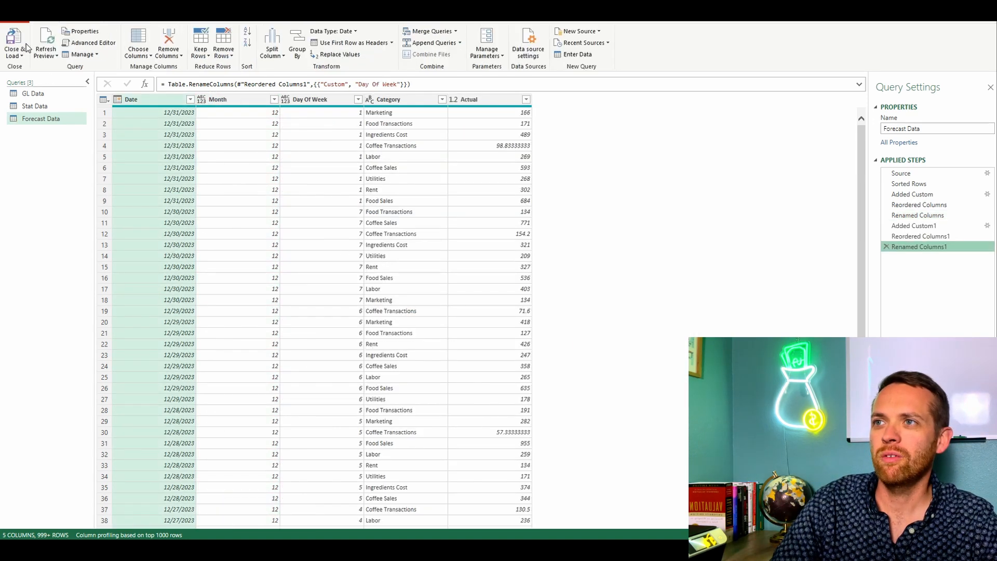
pyautogui.click(19, 36)
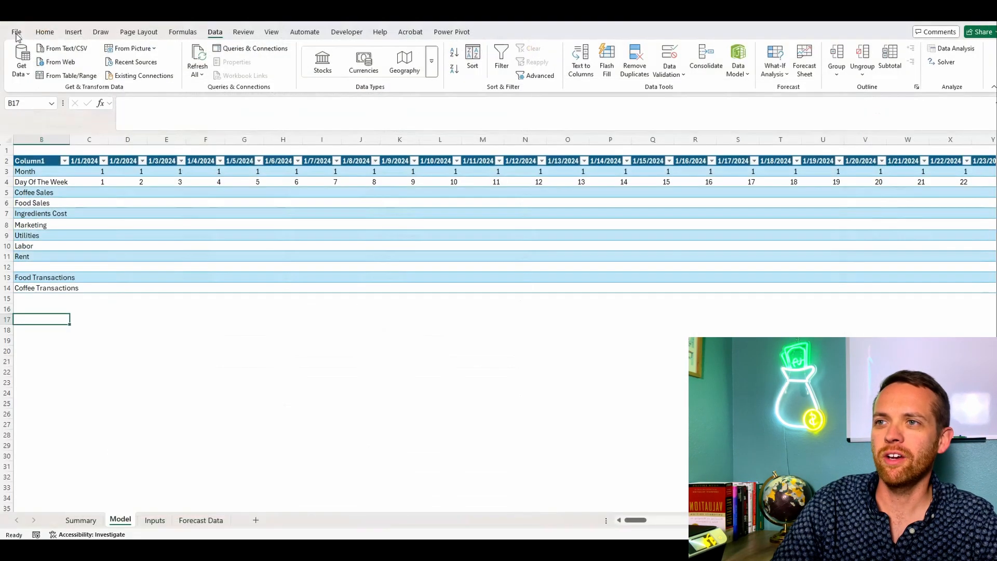
pyautogui.click(201, 520)
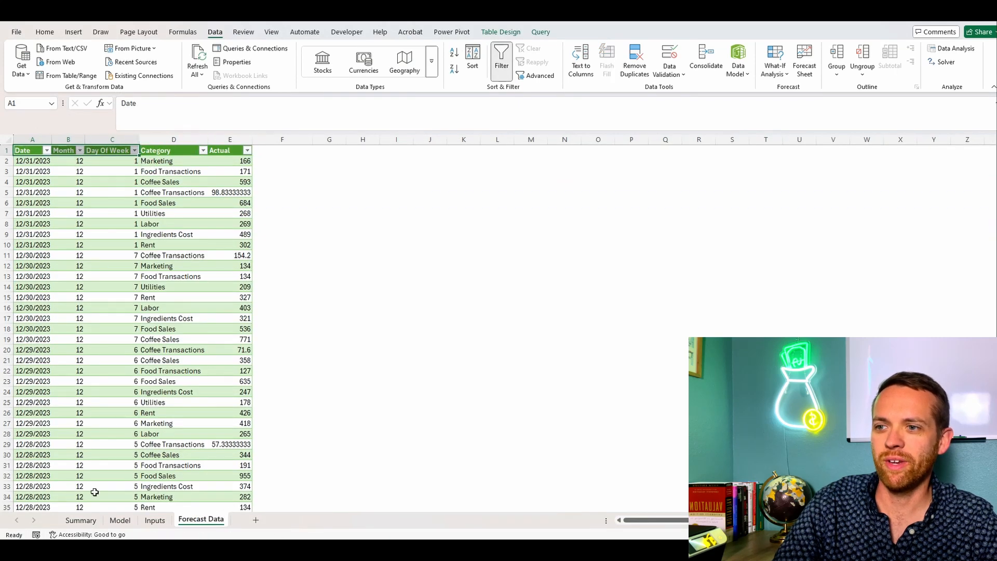
# Step: Insert a PivotTable based on Forecast_Data into cell B5 of the existing Summary sheet
pyautogui.click(80, 521)
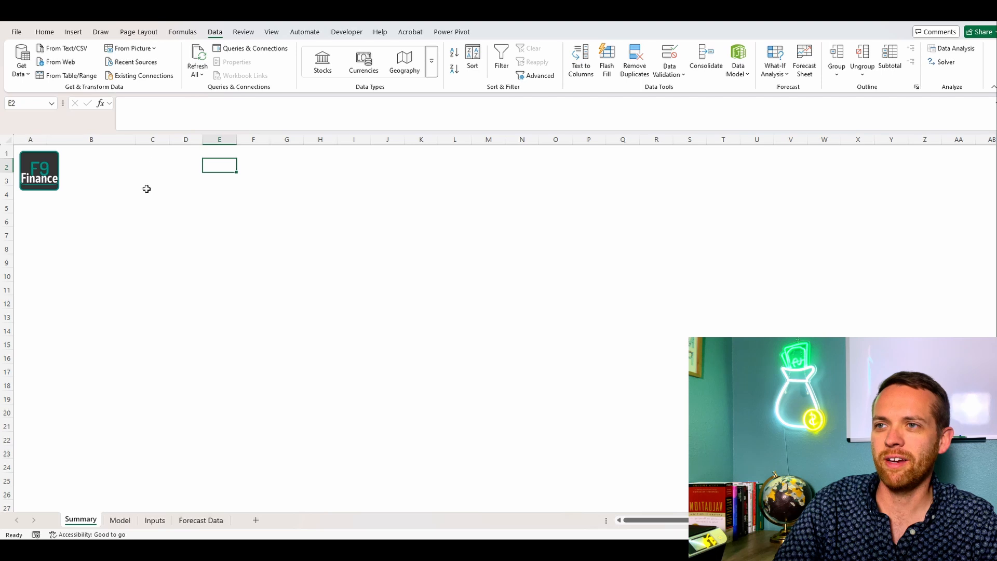
pyautogui.click(109, 200)
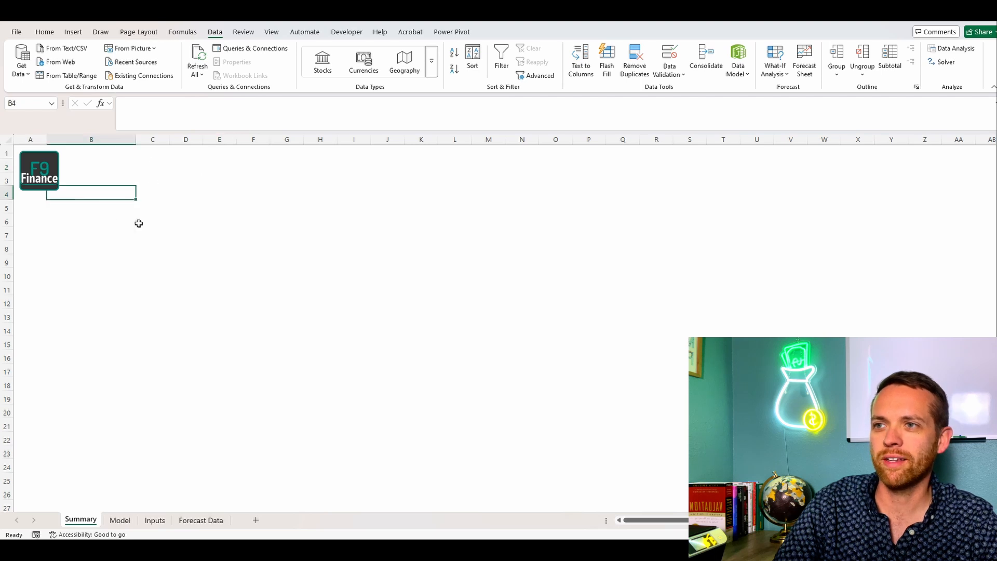
pyautogui.click(132, 206)
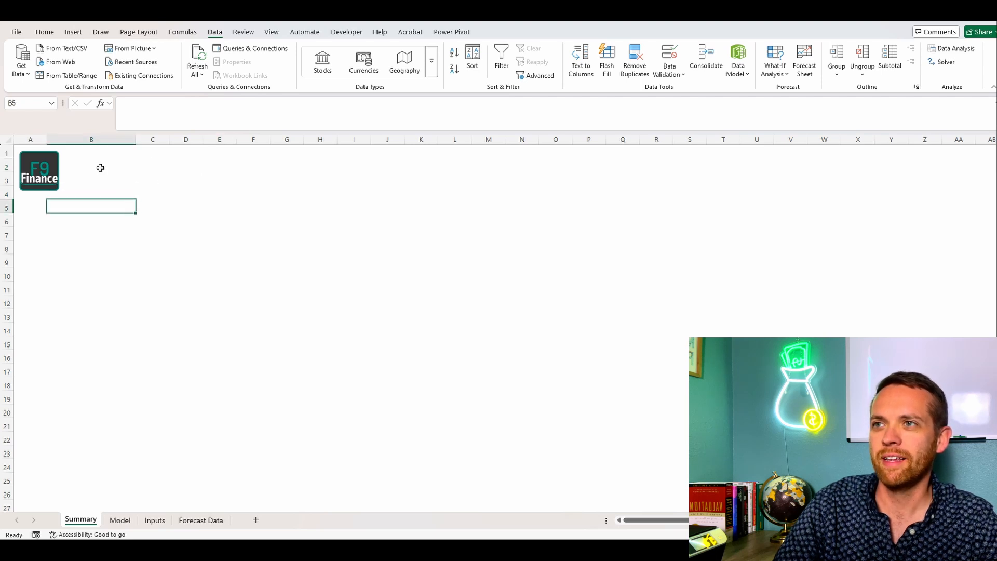
pyautogui.click(74, 32)
pyautogui.click(25, 56)
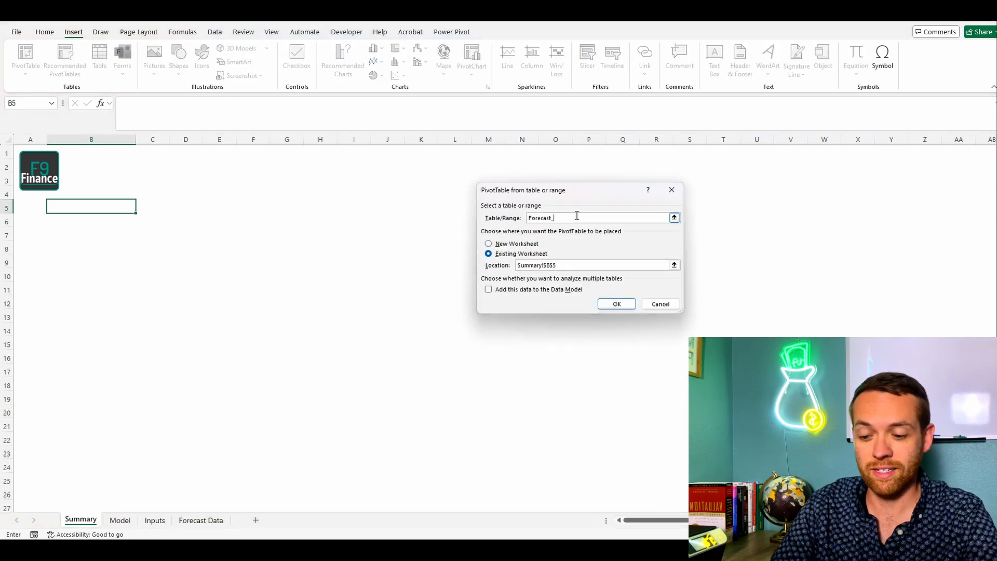
pyautogui.click(618, 305)
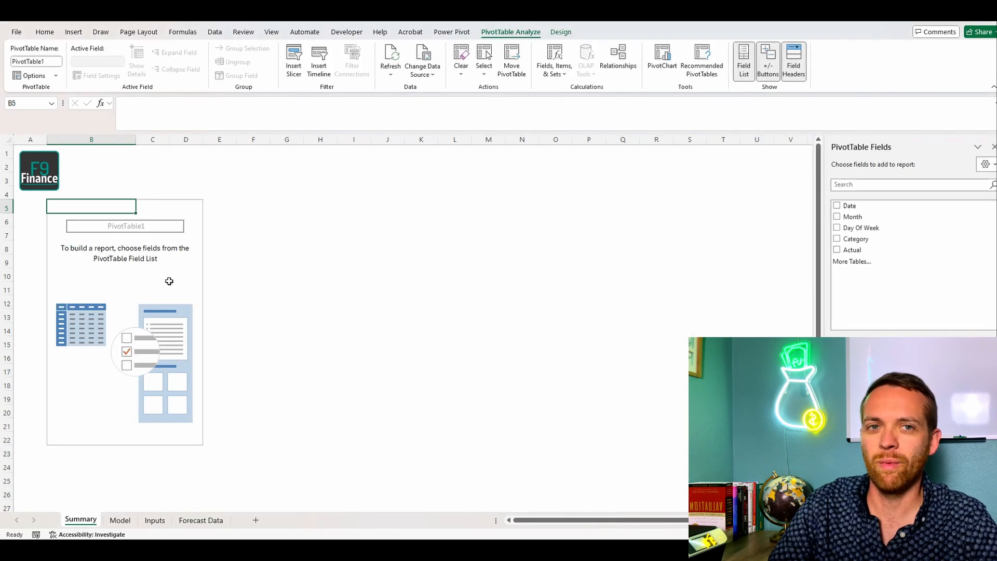
# Step: Lay out the PivotTable with Month as columns, Category as rows and the sum of Actual as values
pyautogui.click(880, 217)
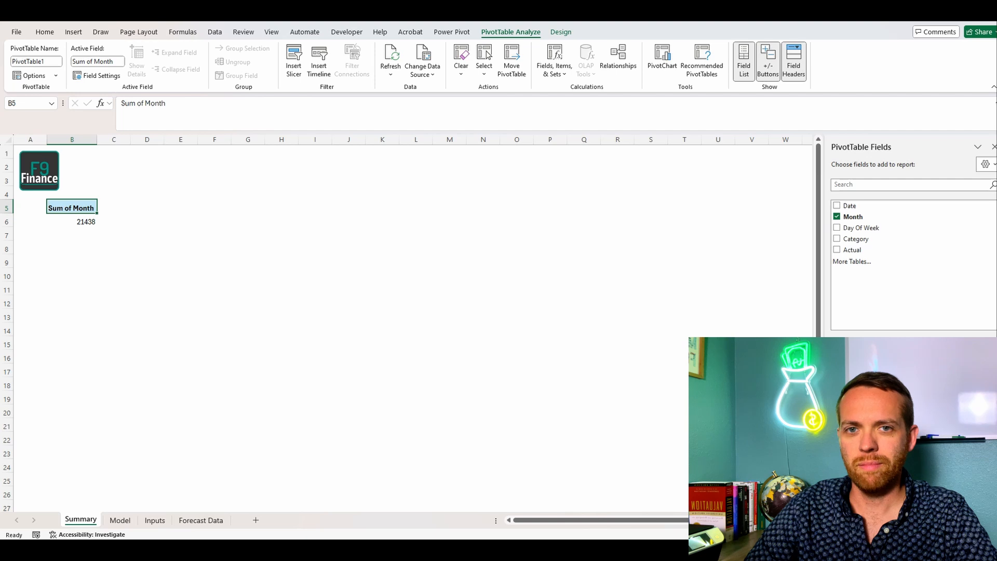
pyautogui.hotkey('ctrl', 'z')
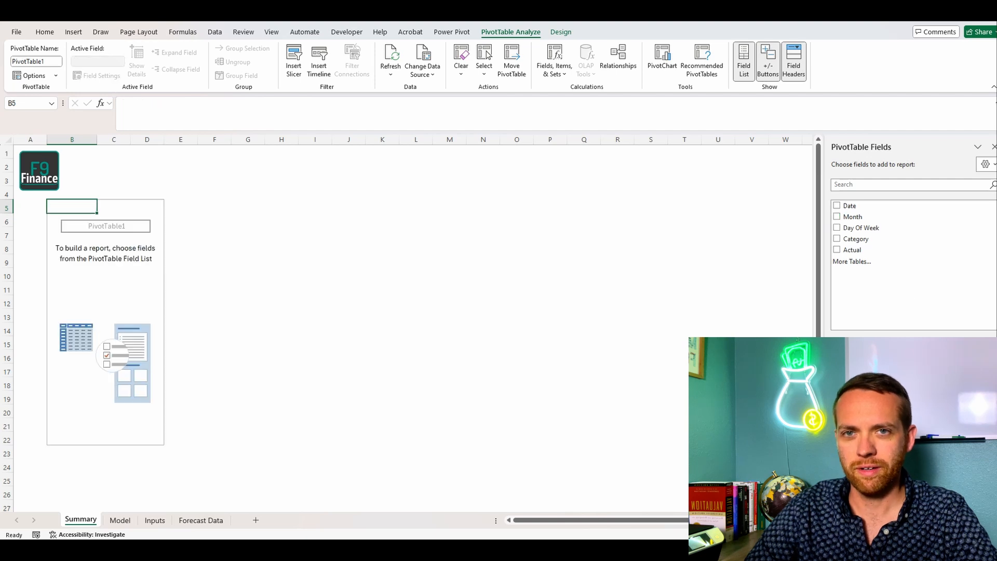
pyautogui.click(855, 217)
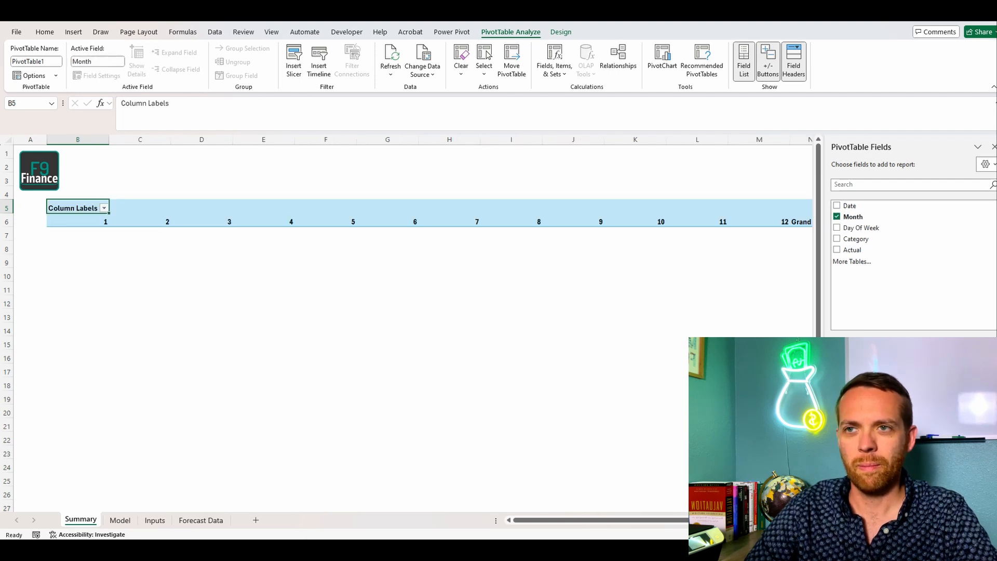
pyautogui.click(837, 239)
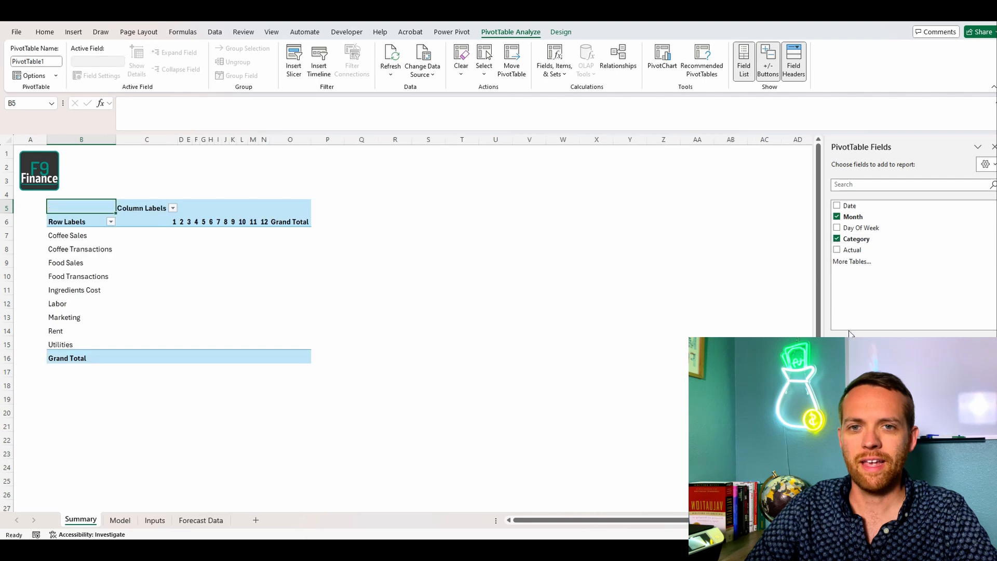
pyautogui.click(838, 250)
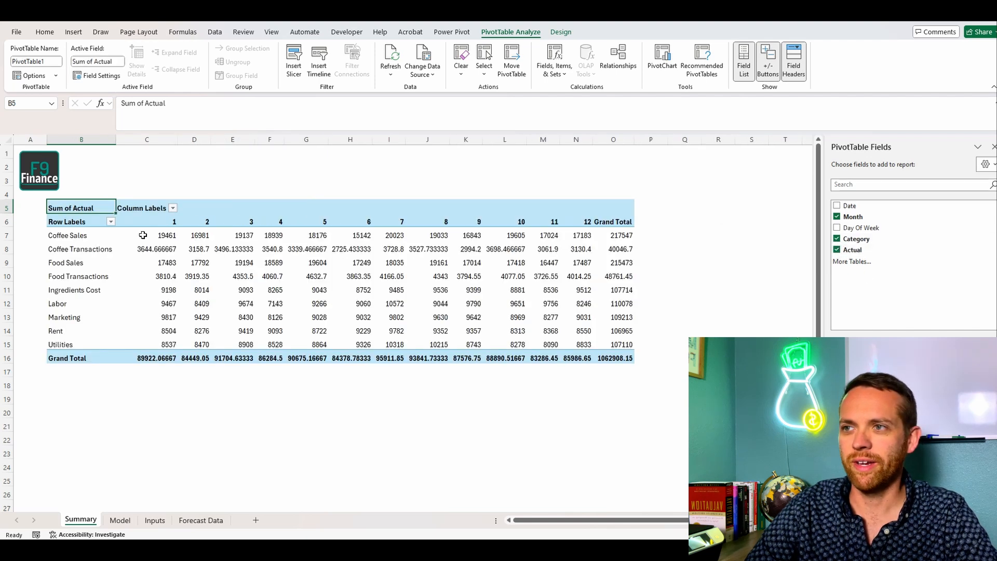
# Step: Format the Summary PivotTable's values with thousands separators and no decimals, and display the Model sheet
pyautogui.moveTo(143, 235); pyautogui.dragTo(623, 358)
pyautogui.click(45, 31)
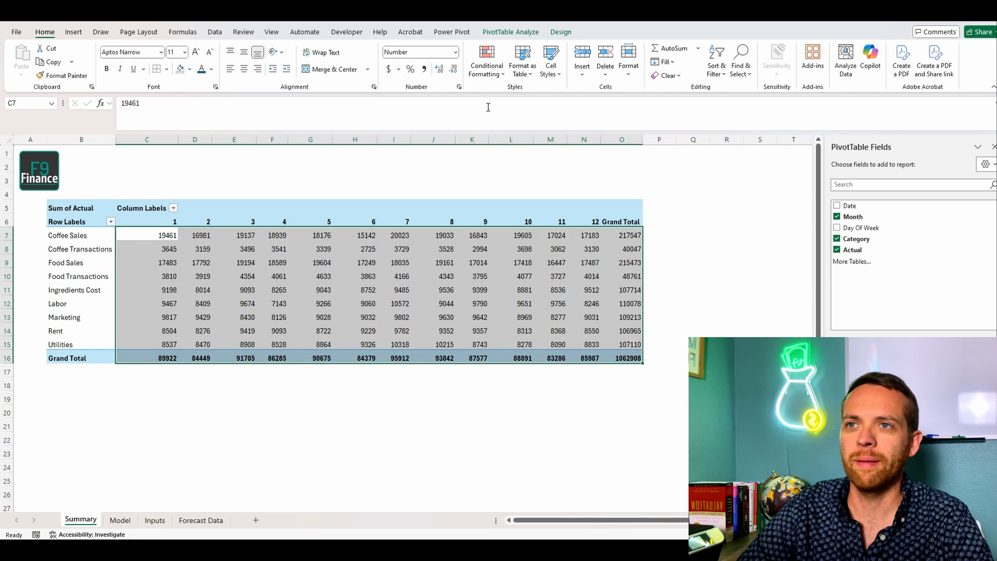
pyautogui.click(423, 69)
pyautogui.click(455, 69)
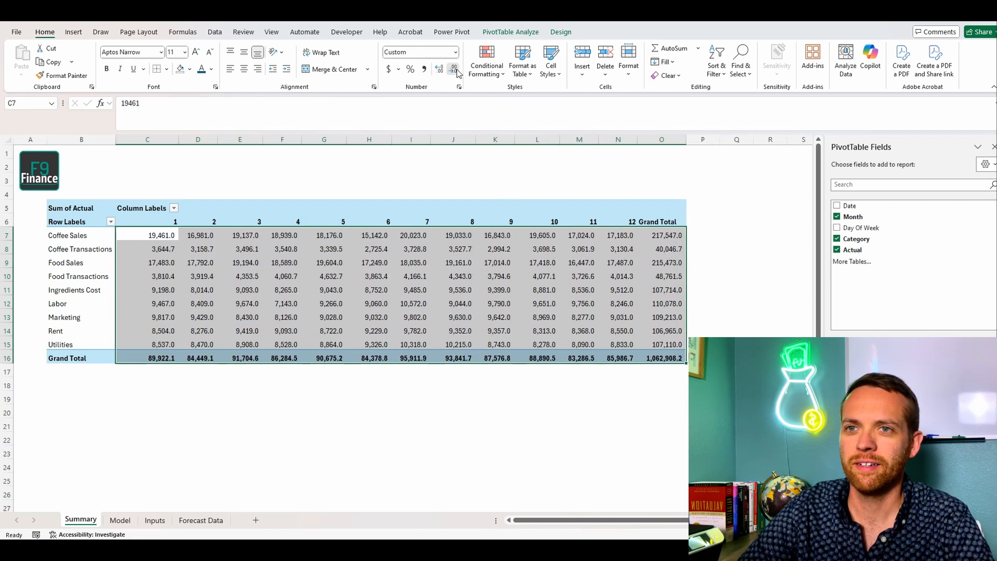
pyautogui.click(455, 70)
pyautogui.click(297, 167)
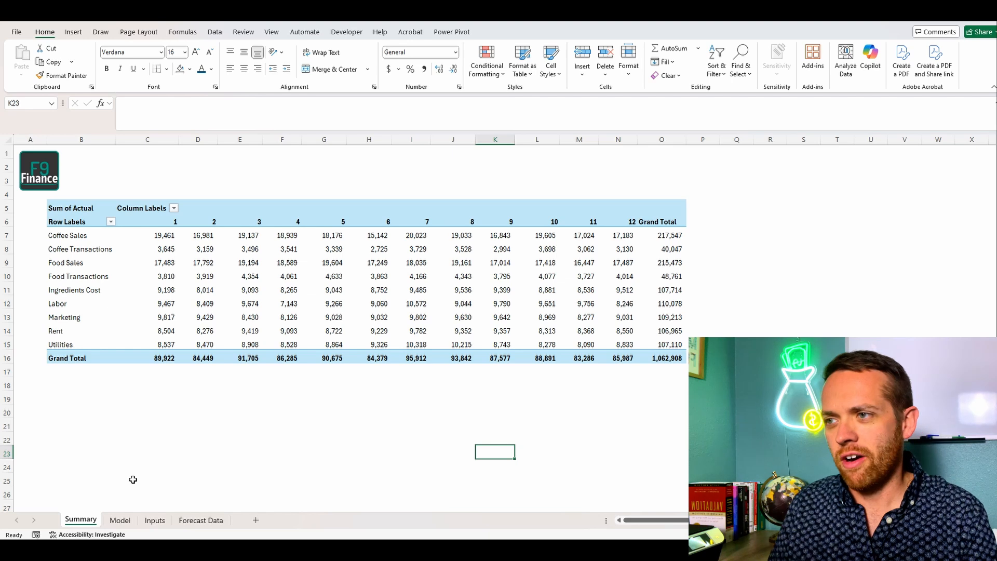
pyautogui.click(120, 520)
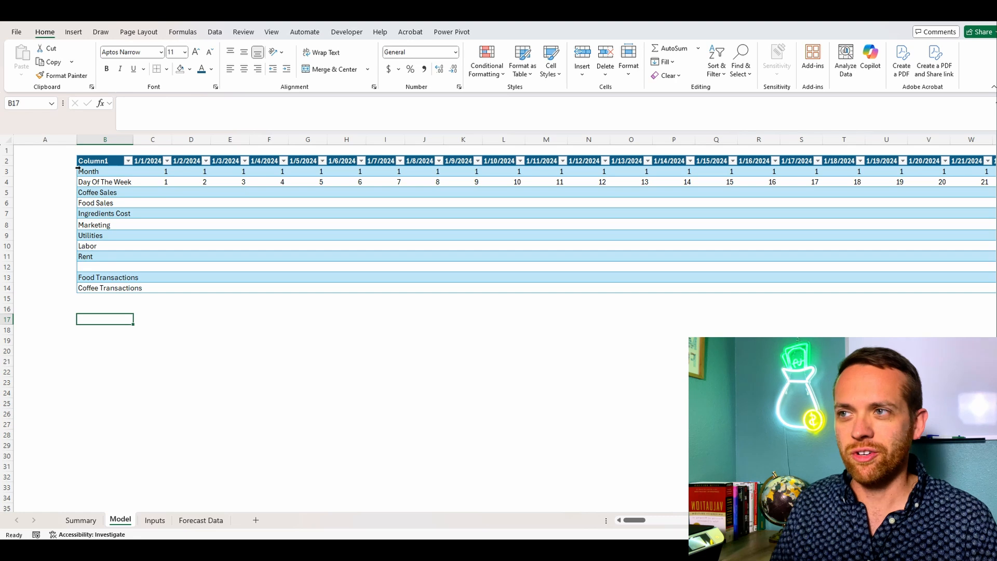
pyautogui.click(54, 195)
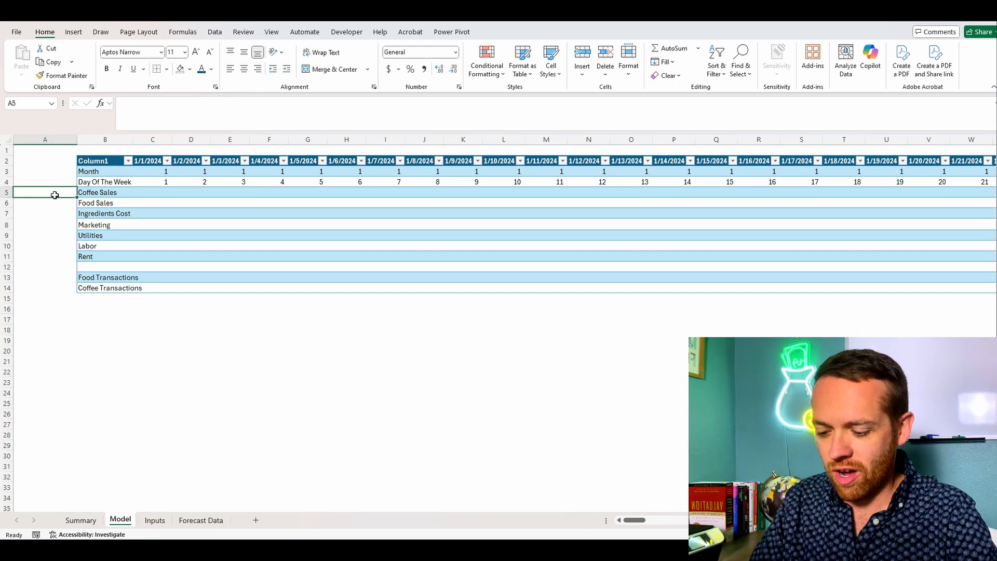
pyautogui.write('Food T')
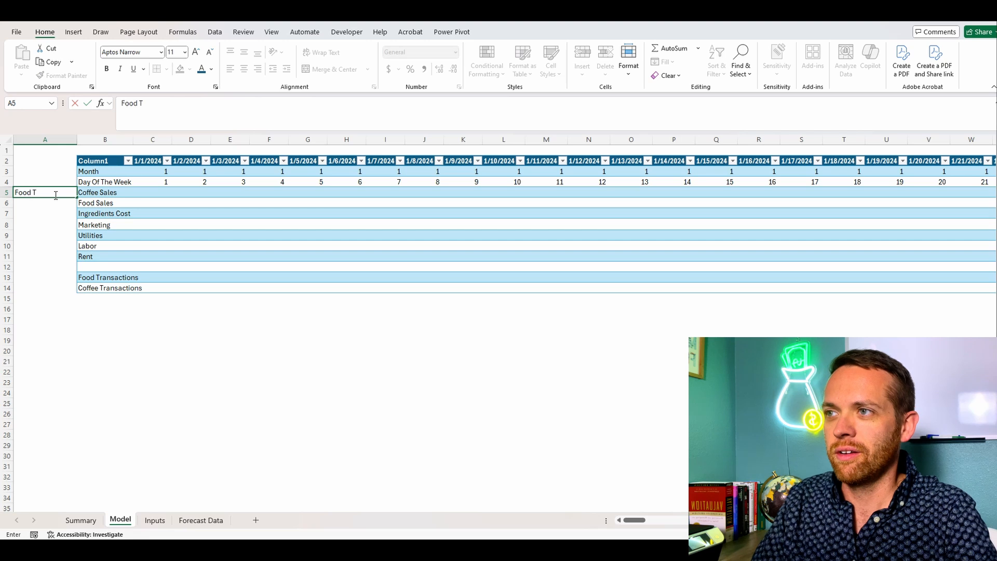
pyautogui.write('ransactions')
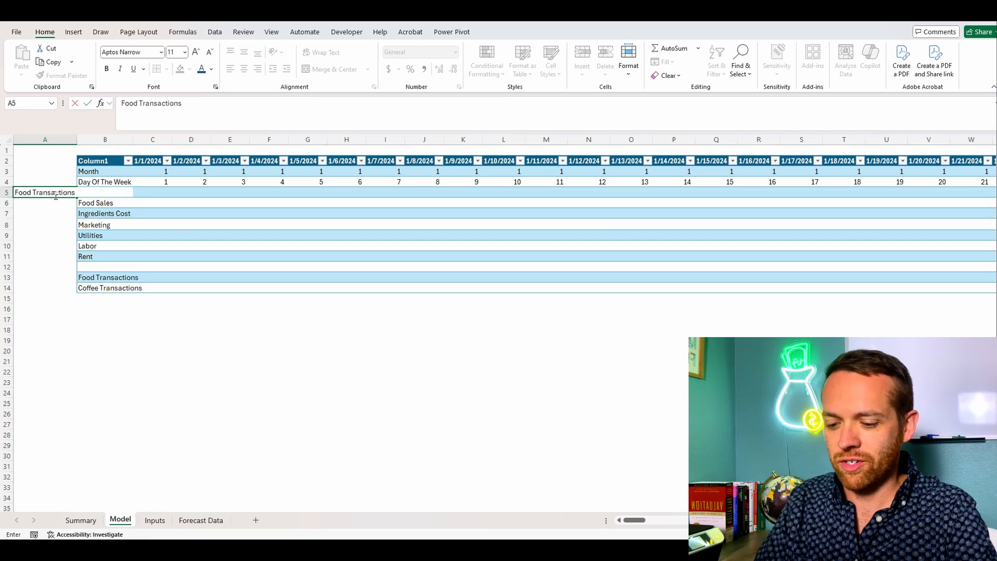
pyautogui.write(' & Rate')
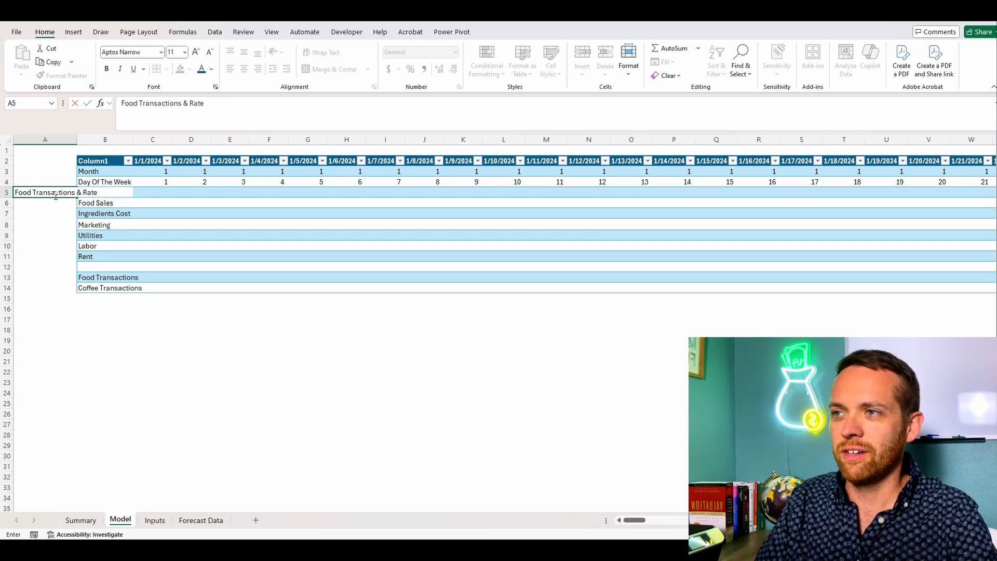
pyautogui.press('Return')
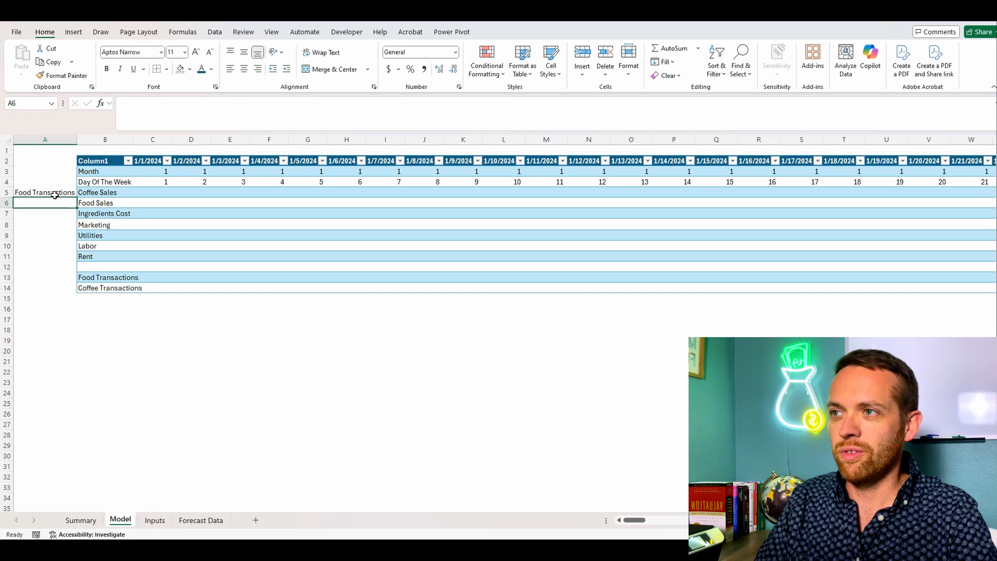
pyautogui.click(55, 195)
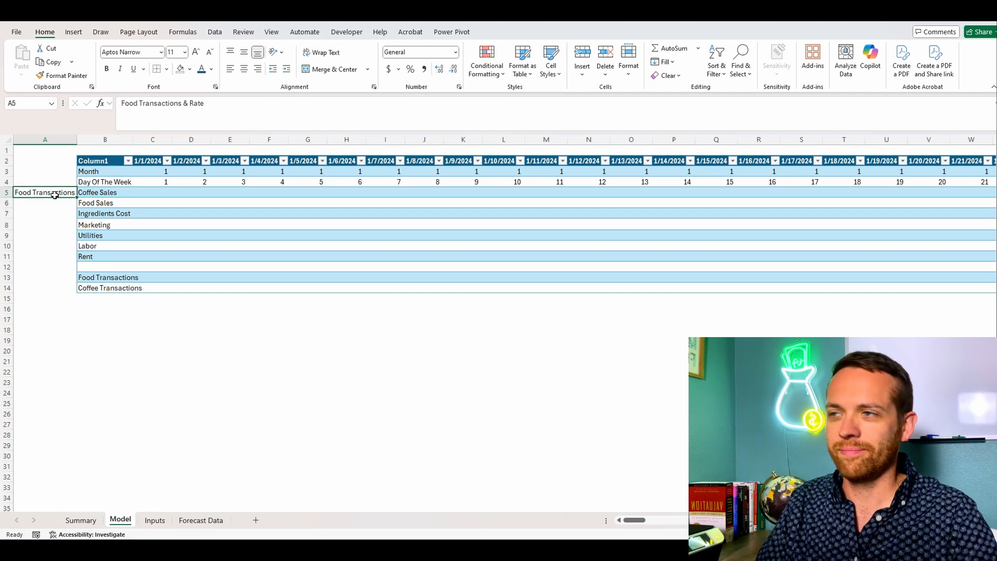
pyautogui.press('Delete')
# Step: Widen column A and enter the driver labels "Coffee Transactions & Rate" in A5 and "Food Transactions & Rate" in A6
pyautogui.moveTo(77, 139); pyautogui.dragTo(129, 134)
pyautogui.write('Coff')
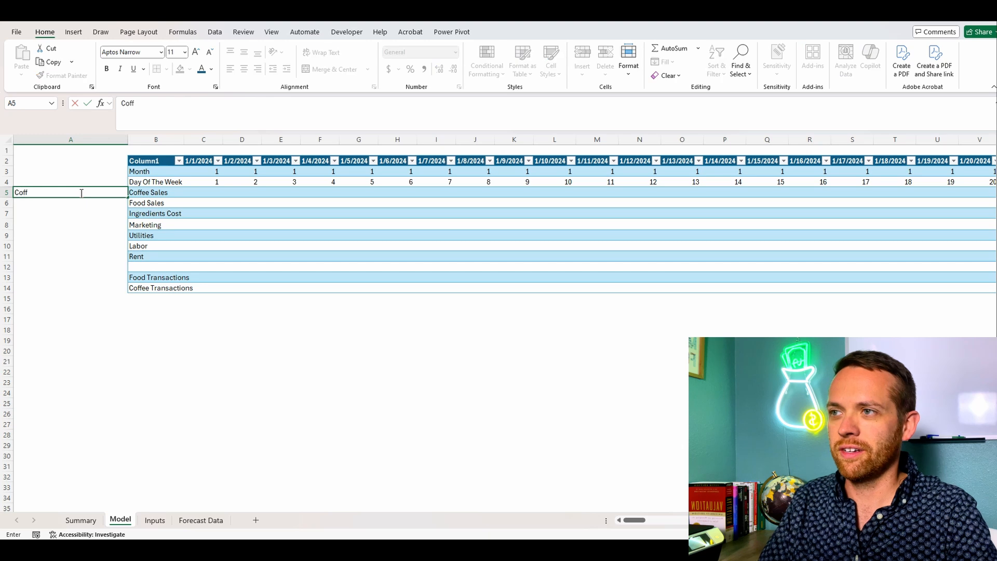
pyautogui.write('ee Transactions & Rate')
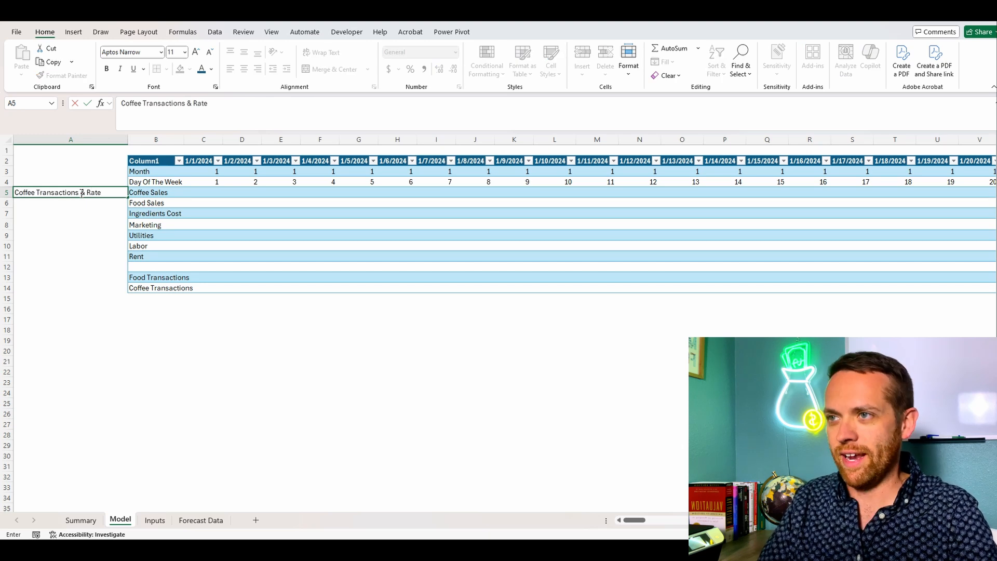
pyautogui.press('Return')
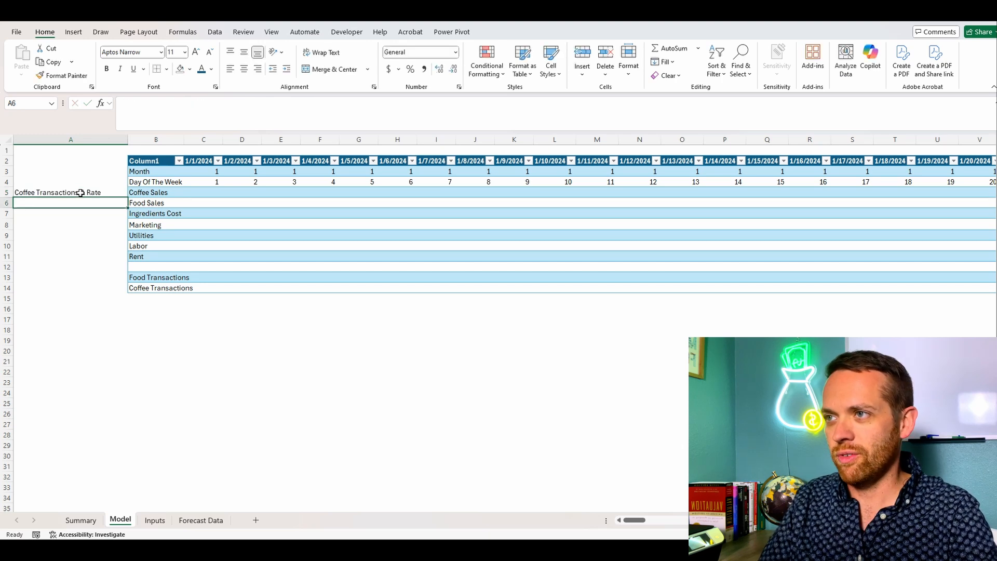
pyautogui.write('Food Transac')
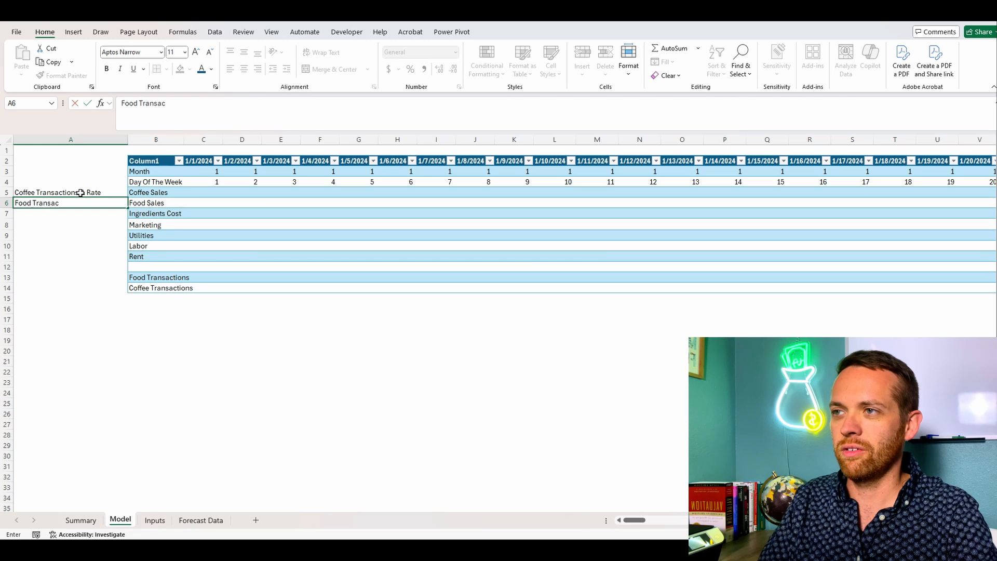
pyautogui.write('tions & Rate')
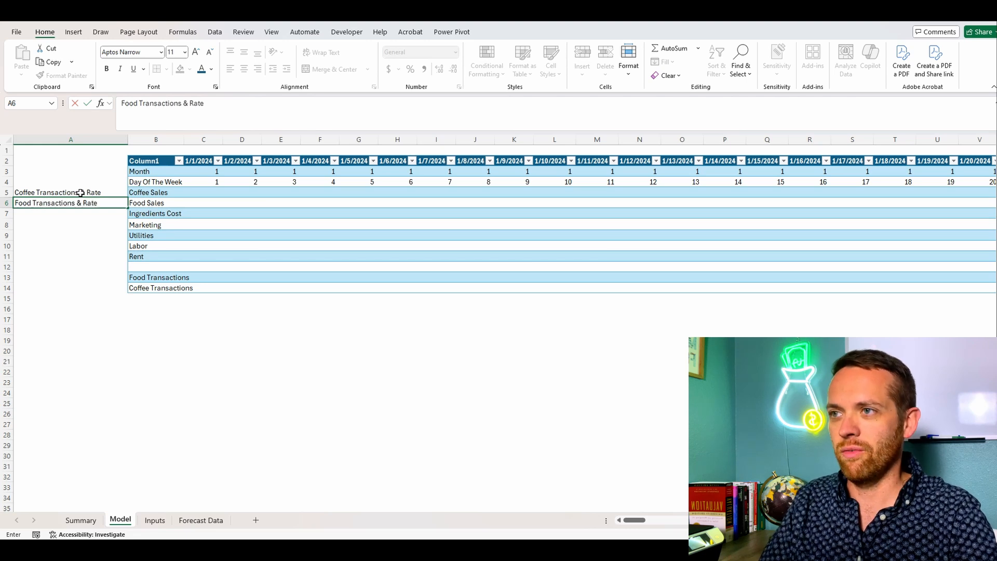
pyautogui.press('Return')
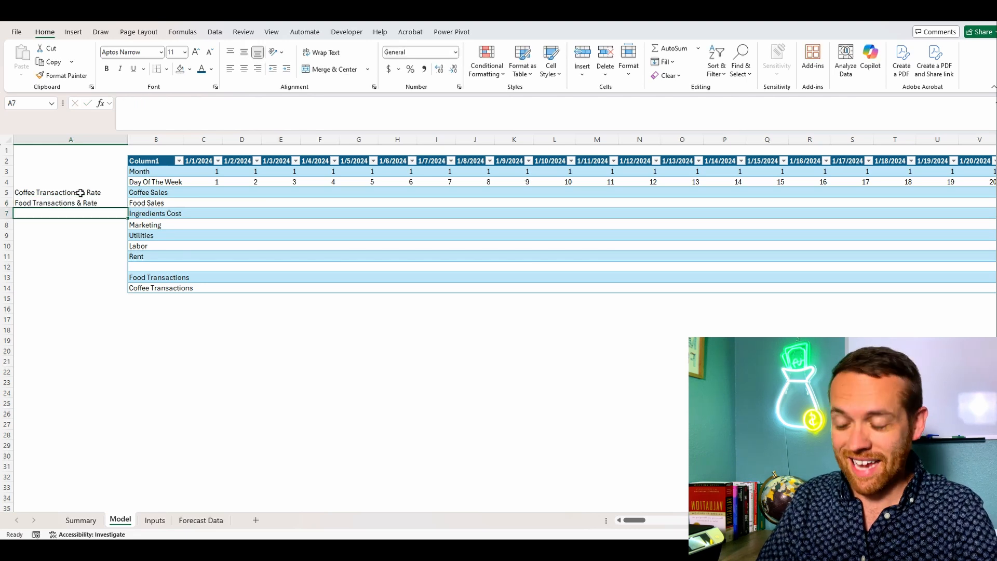
# Step: Label the Ingredients Cost driver in A7 "Coffee & Food Sales and Rate" and the Marketing driver in A8 "% Of Revenue"
pyautogui.write('Coffee & F')
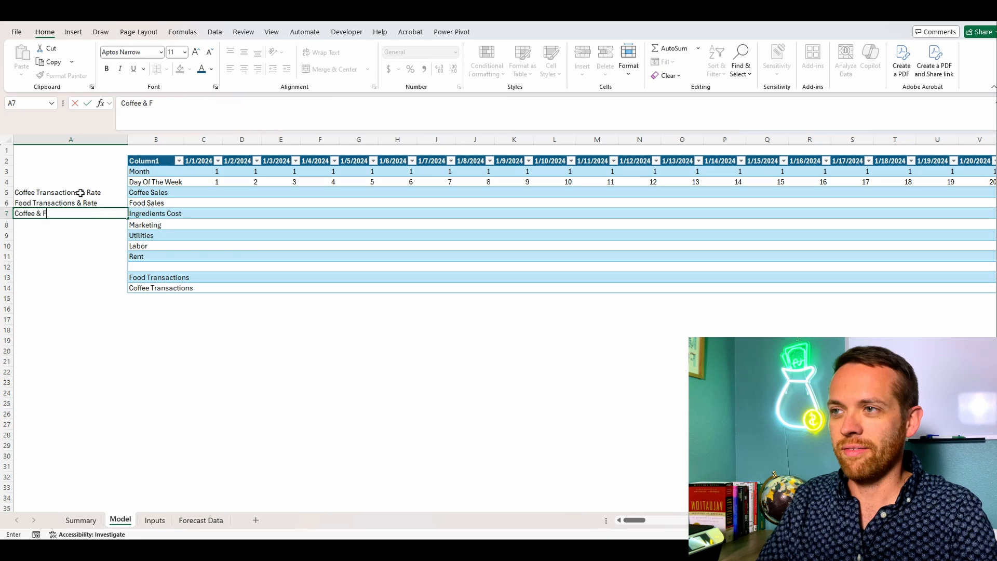
pyautogui.write('ood Sales')
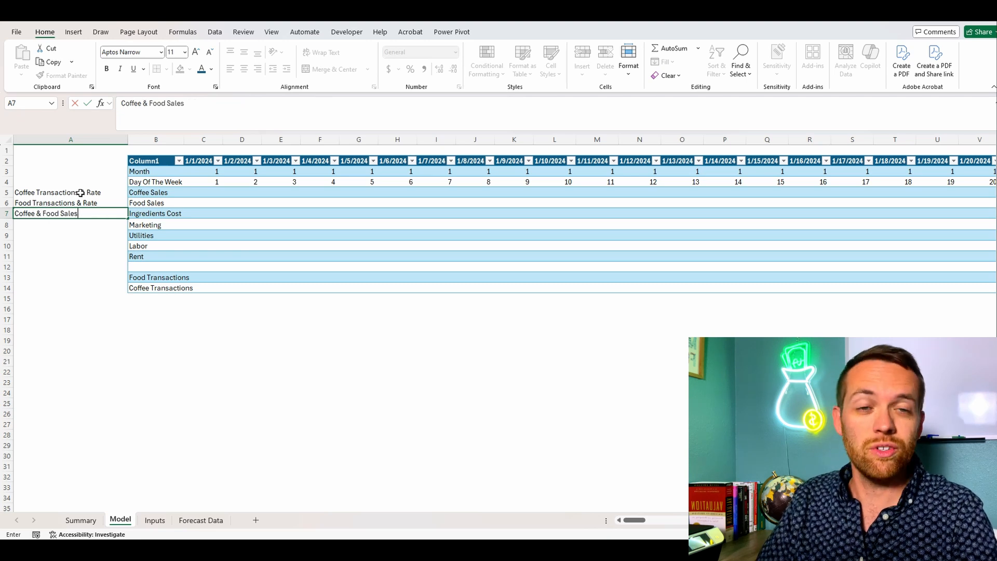
pyautogui.write(' a')
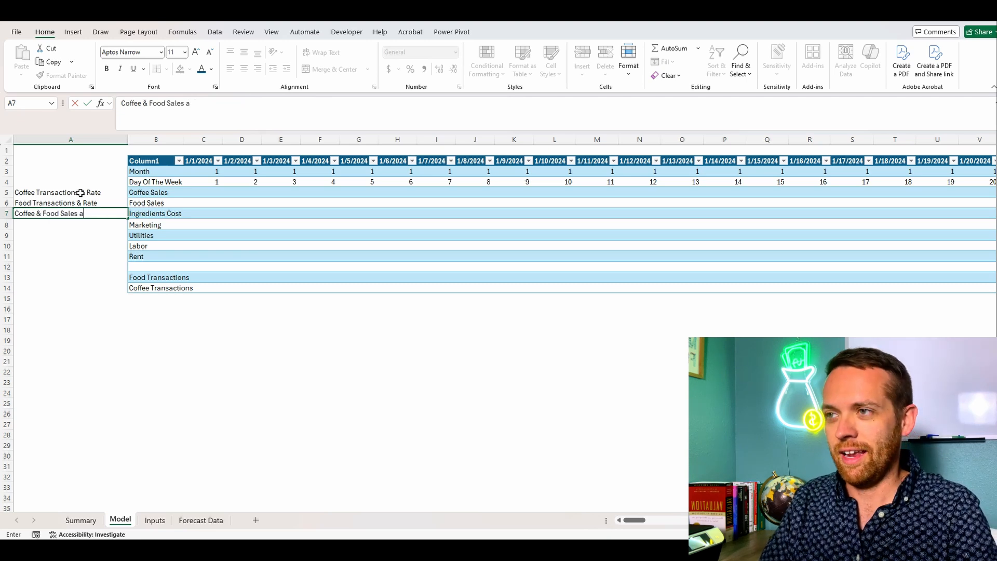
pyautogui.write('nd Rate')
pyautogui.press('Return')
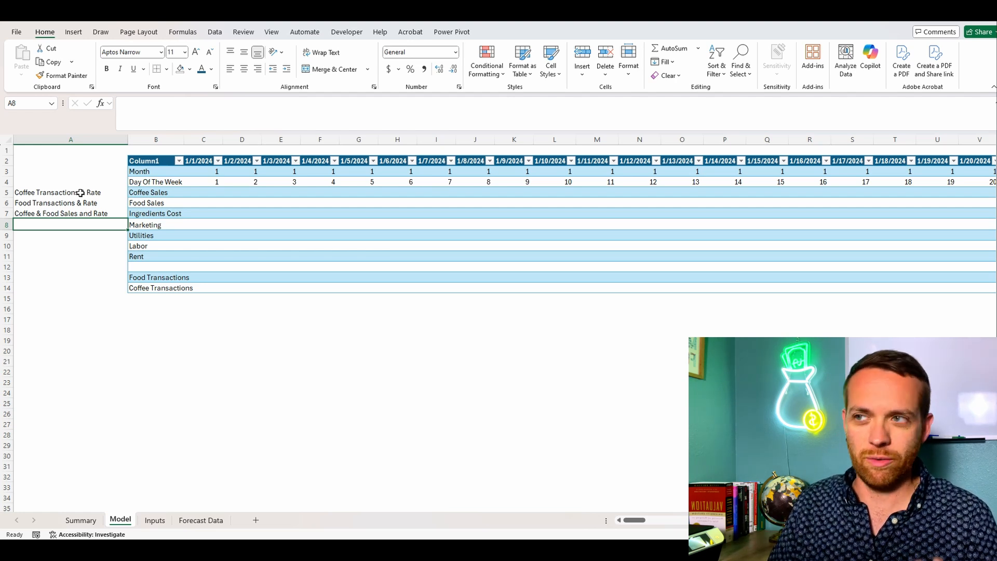
pyautogui.write('%')
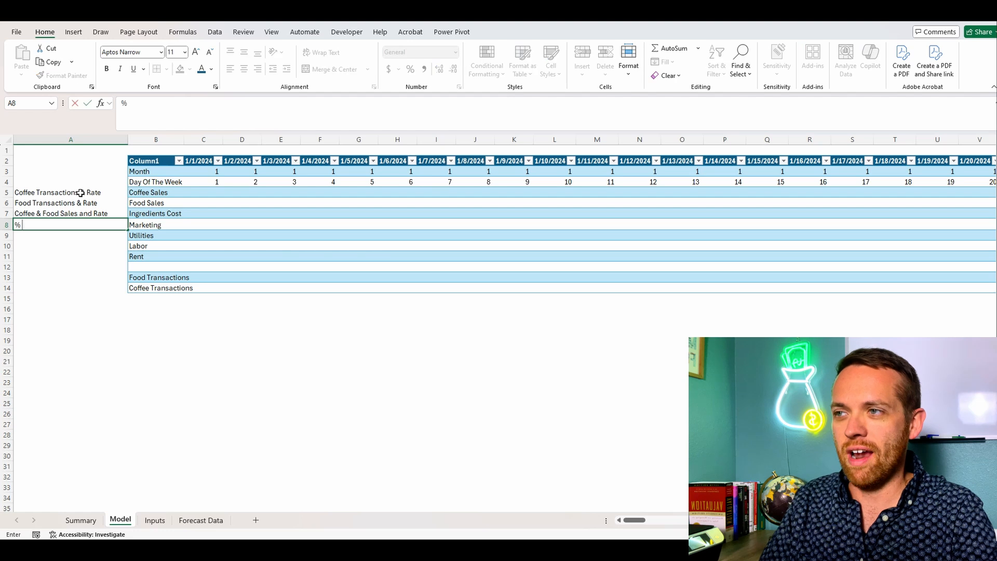
pyautogui.write(' Of Revenue')
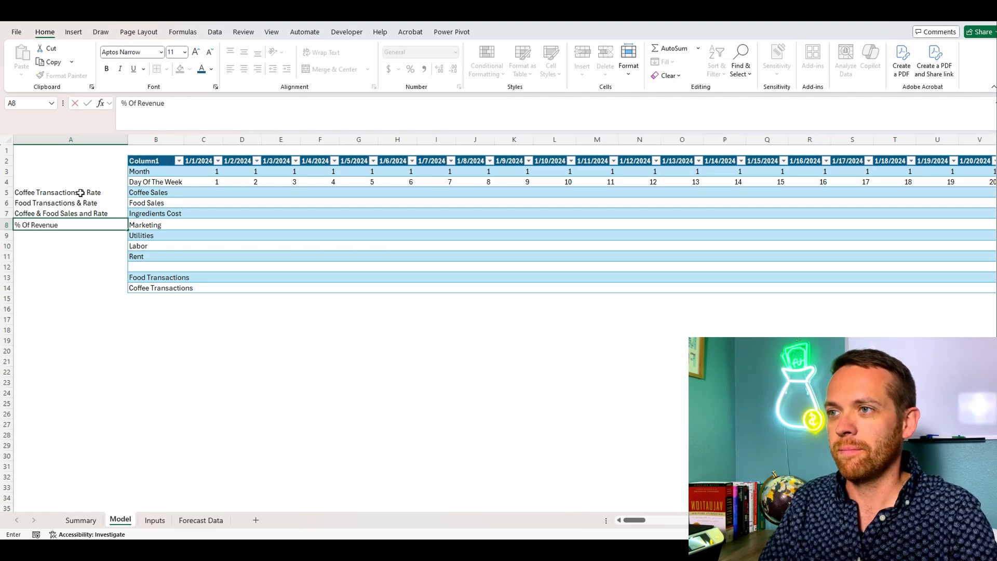
pyautogui.press('Return')
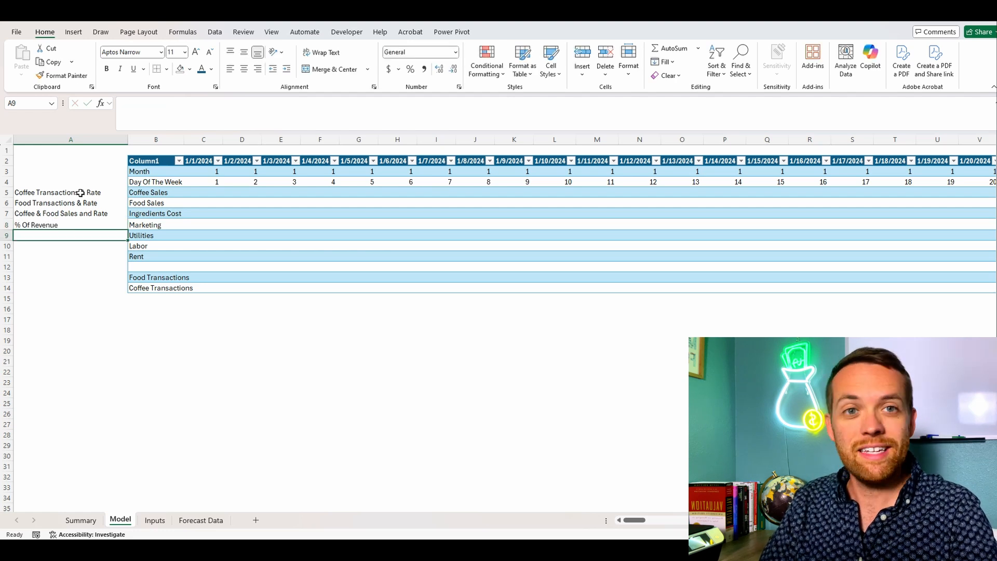
# Step: Enter the driver labels "Fixed" for Utilities in A9, "Labor Hours & Rate" for Labor in A10 and "Fixed" for Rent in A11
pyautogui.write('Fixed')
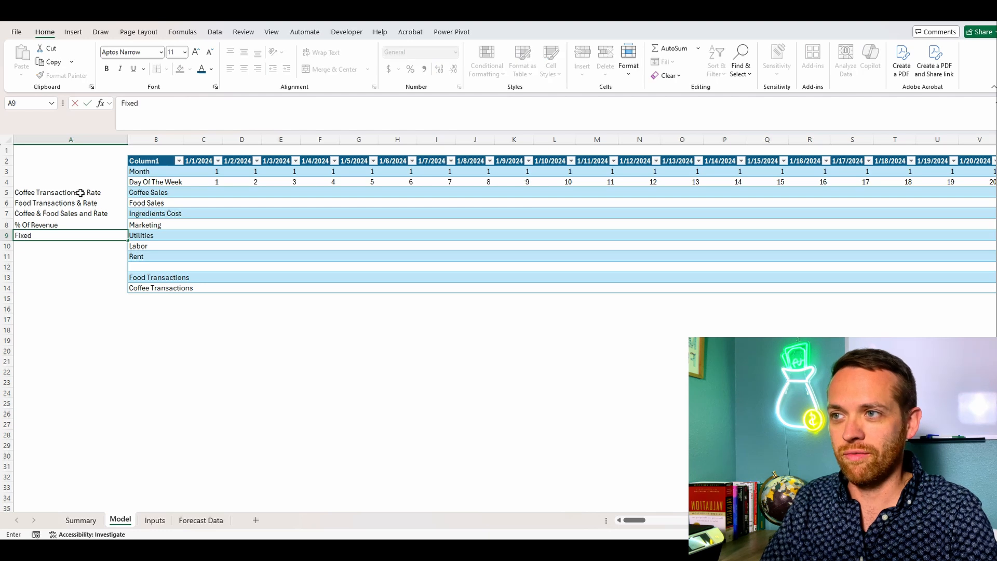
pyautogui.press('Return')
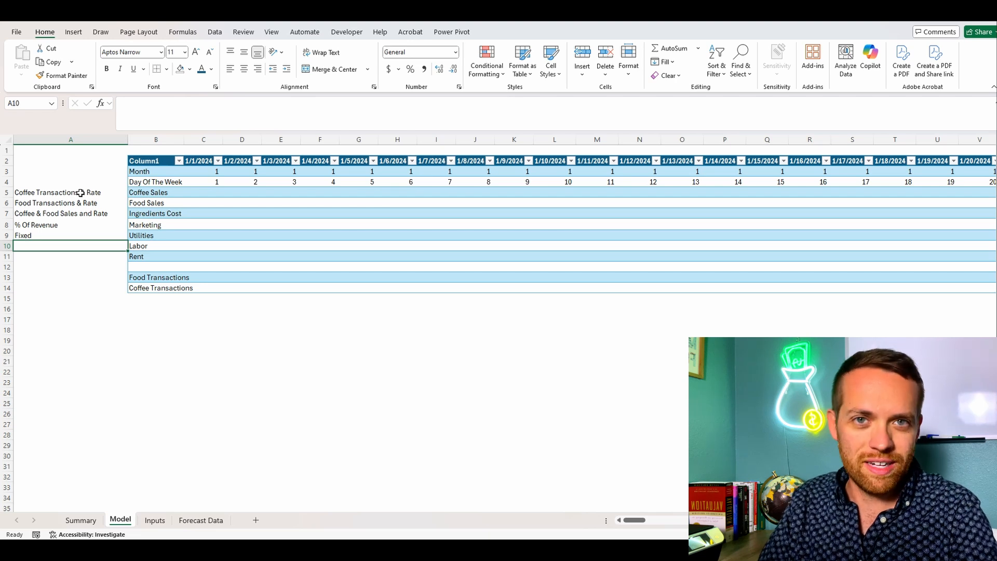
pyautogui.write('Lab')
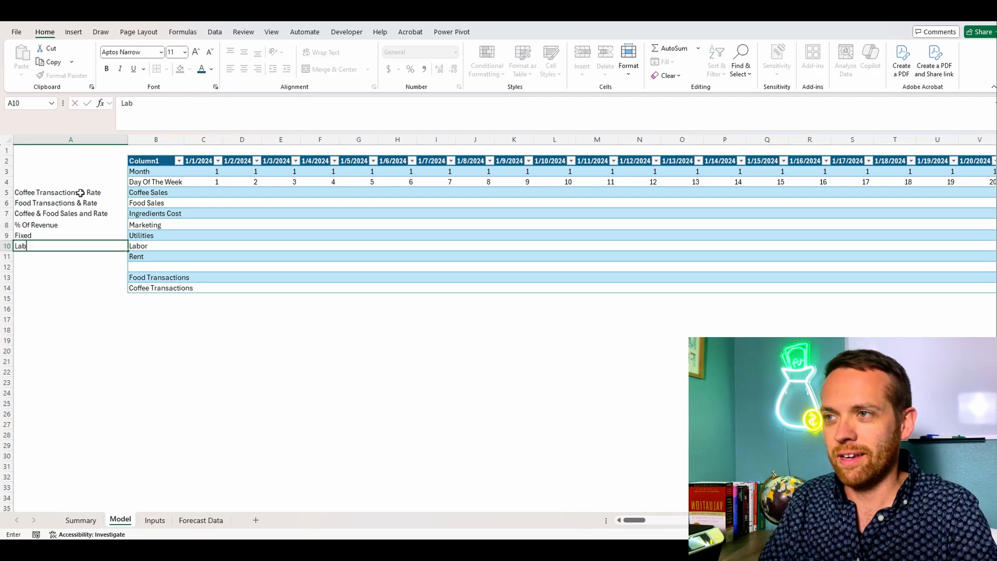
pyautogui.write('or Hours & Rate')
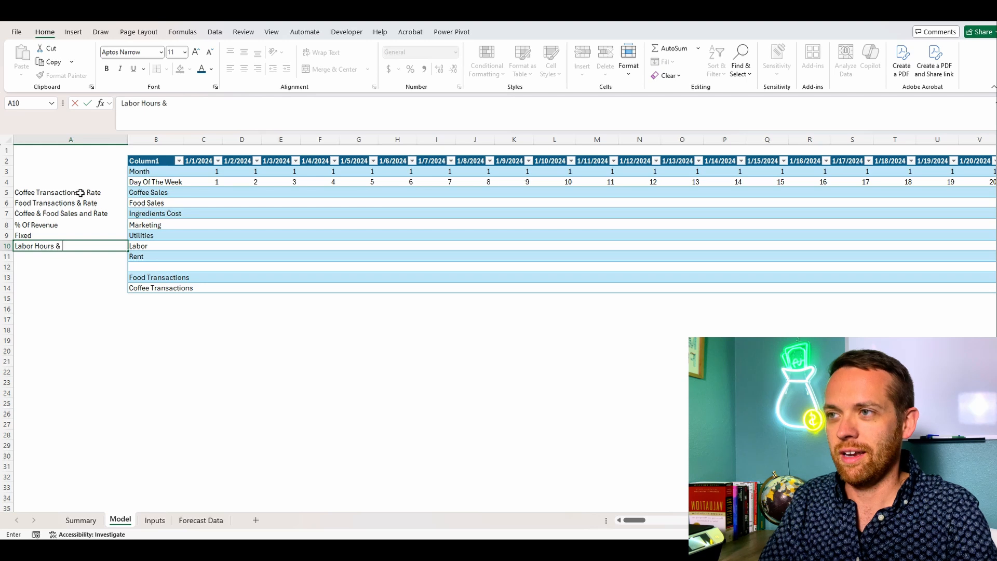
pyautogui.press('Return')
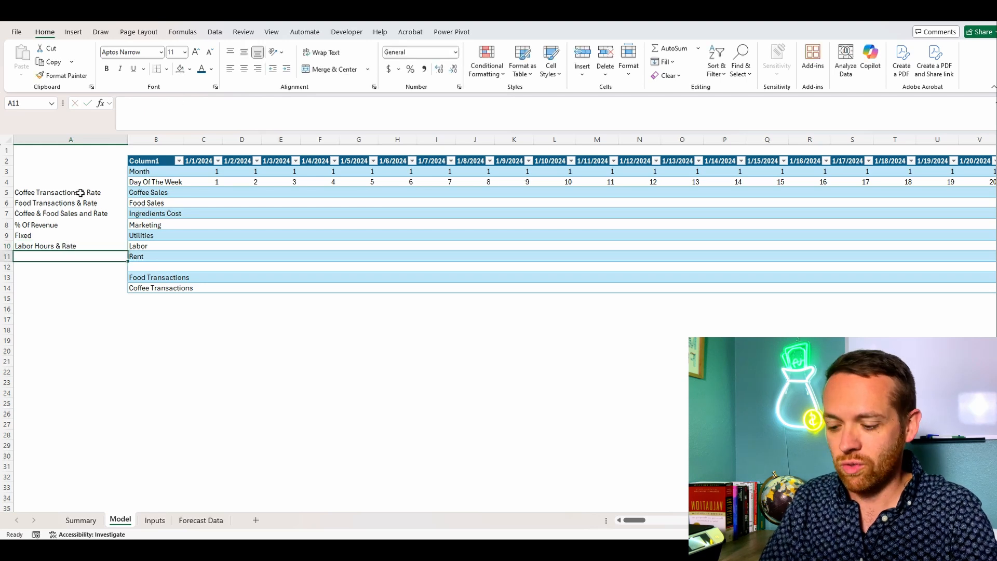
pyautogui.write('Fixed')
pyautogui.press('Return')
pyautogui.press('Return')
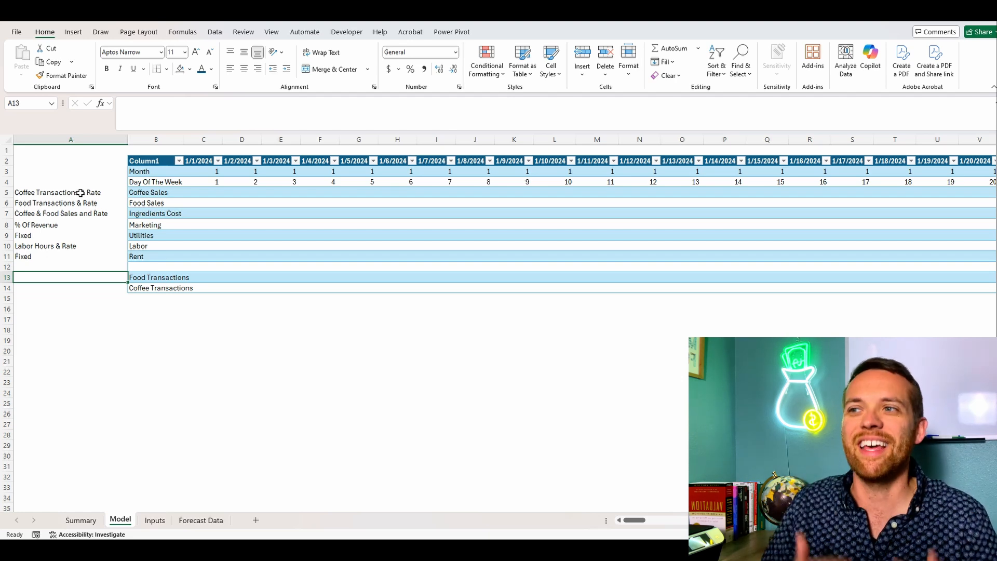
# Step: Enter "Prior Year Historicals" in A13 beside Food Transactions and copy it to A14 for Coffee Transactions
pyautogui.write('Pri')
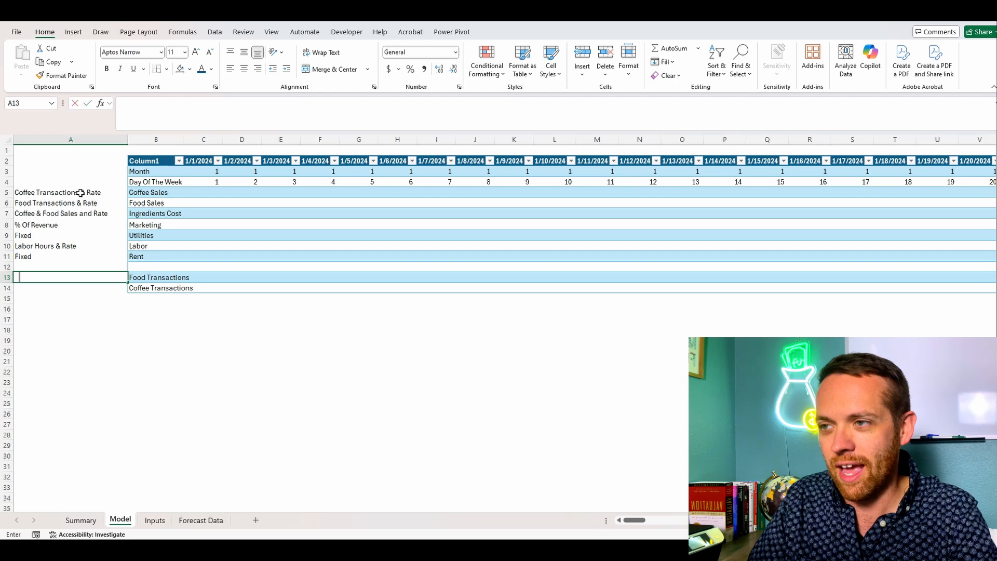
pyautogui.write('or Yea')
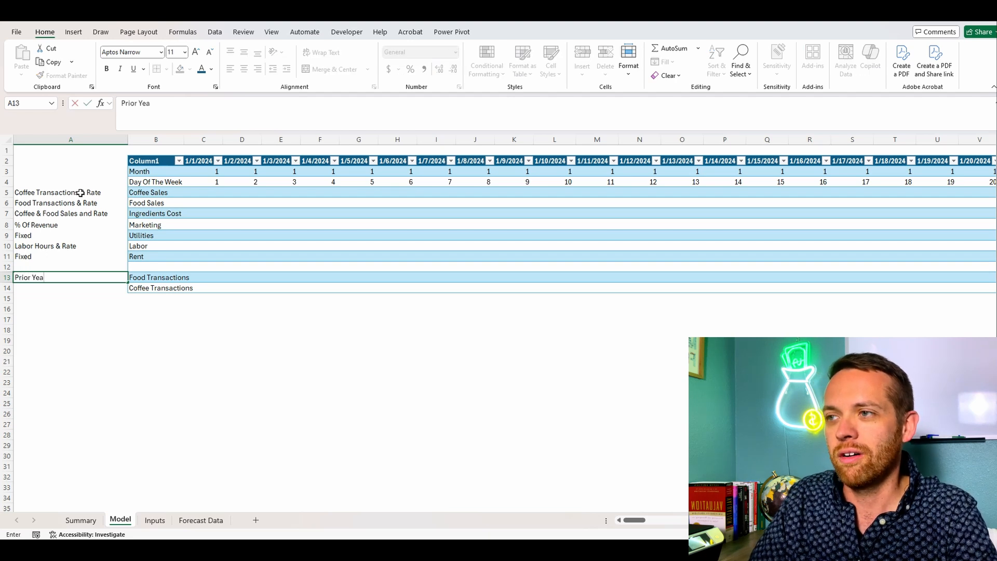
pyautogui.write('r Histori')
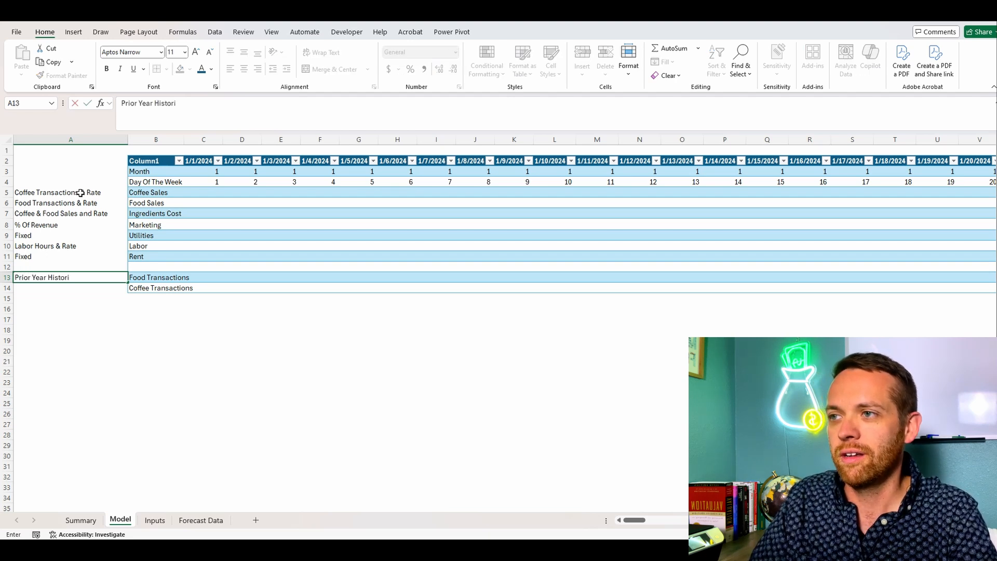
pyautogui.write('cals')
pyautogui.press('Return')
pyautogui.press('Up')
pyautogui.hotkey('ctrl', 'c')
pyautogui.press('Down')
pyautogui.hotkey('ctrl', 'v')
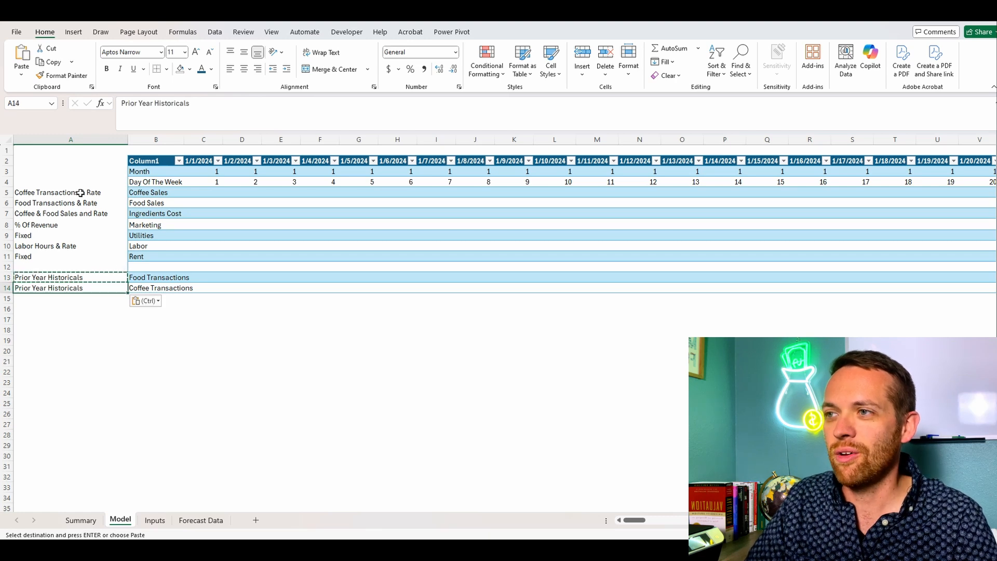
pyautogui.press('Down')
pyautogui.press('Down')
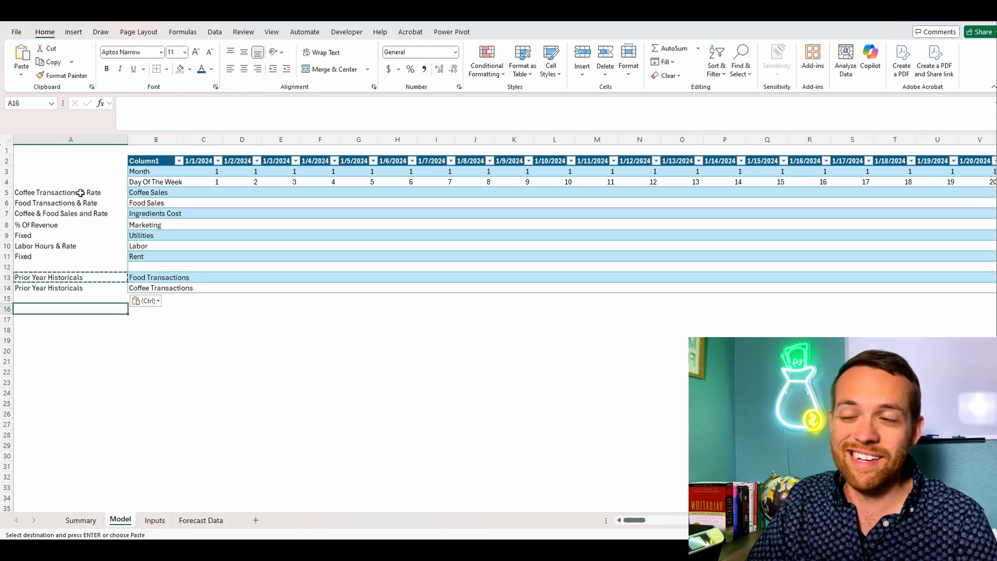
pyautogui.press('Down')
pyautogui.press('Escape')
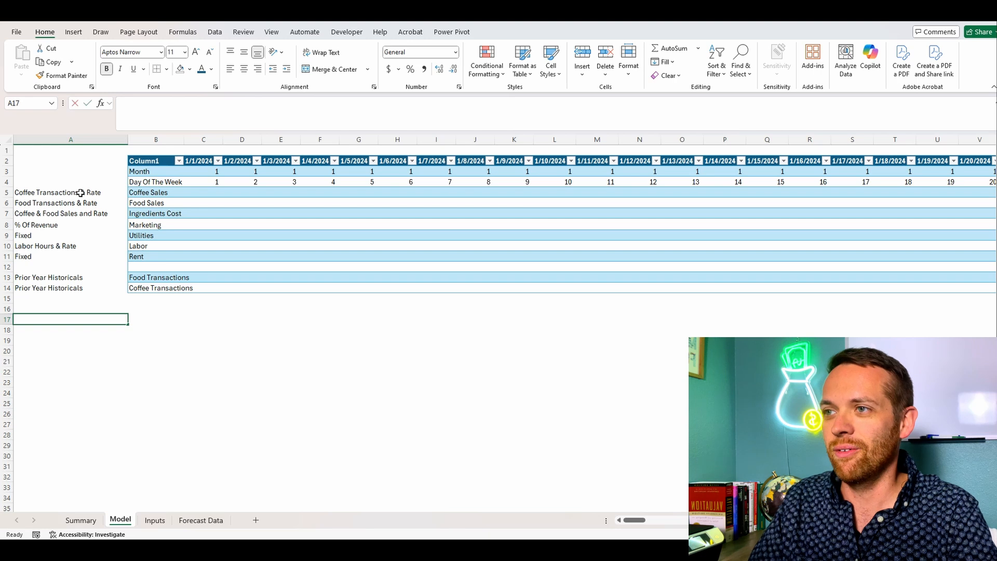
# Step: Enter the bold heading "Rent" in A17 and the row label "Daily Rent" in B17 of the Model sheet
pyautogui.write('Rent')
pyautogui.press('Tab')
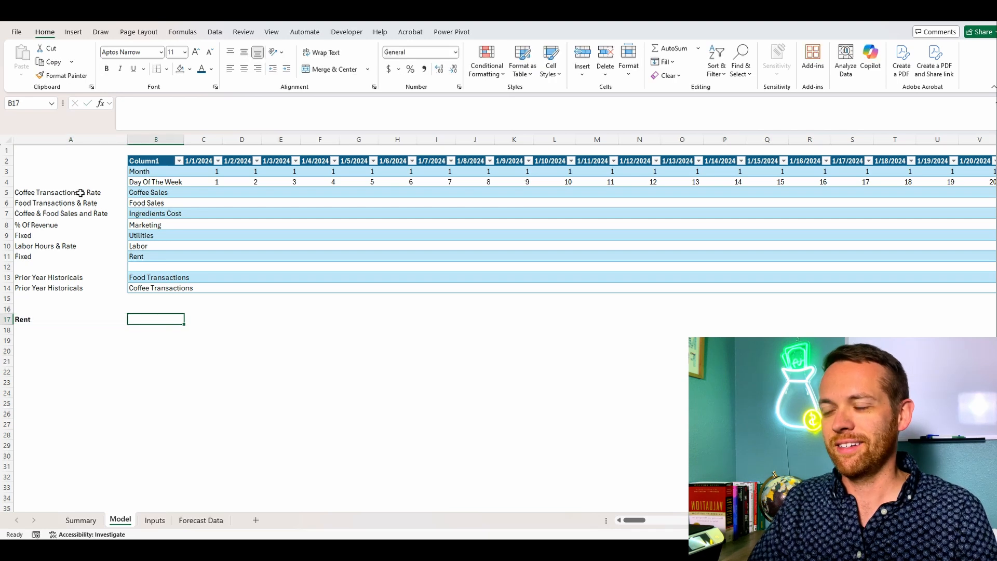
pyautogui.write('Daily Rent')
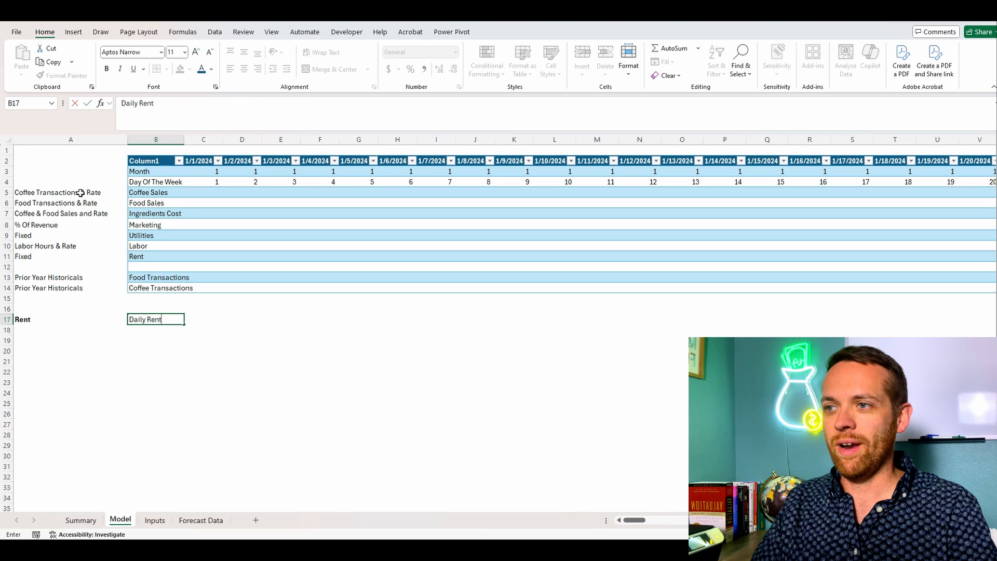
pyautogui.press('Return')
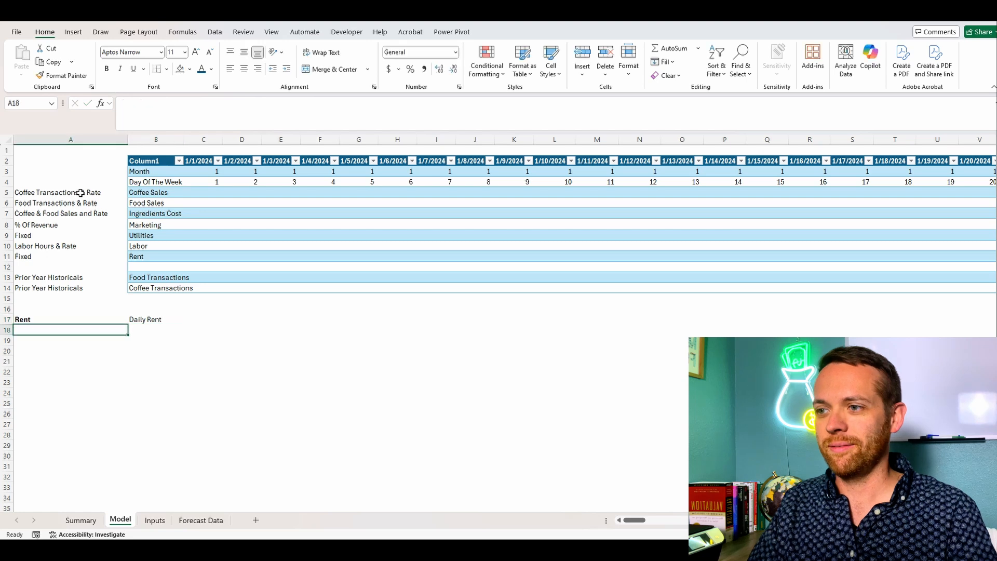
# Step: Check the yearly Rent total on the Summary sheet and label A4 of the Inputs sheet "Daily Rent"
pyautogui.click(80, 520)
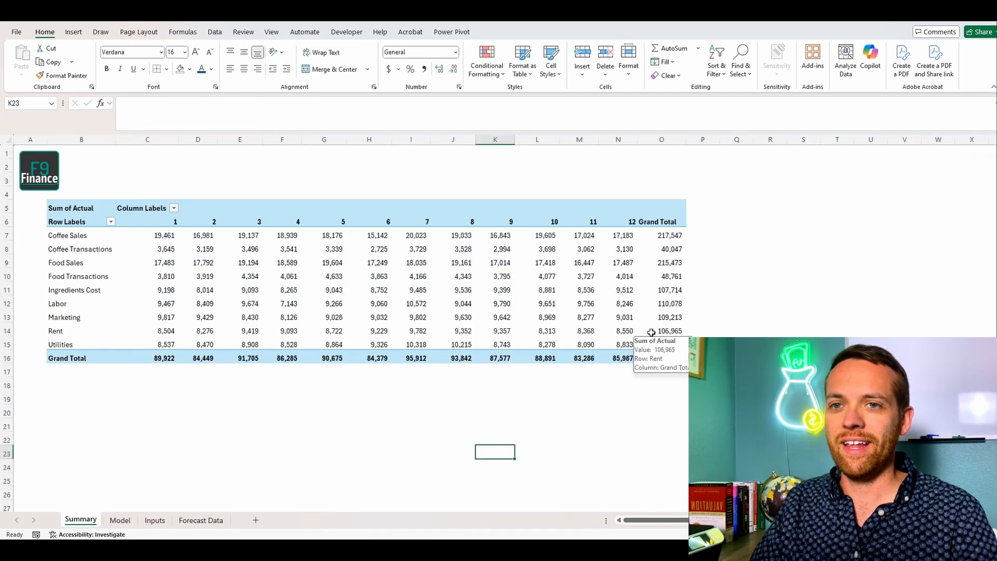
pyautogui.click(124, 521)
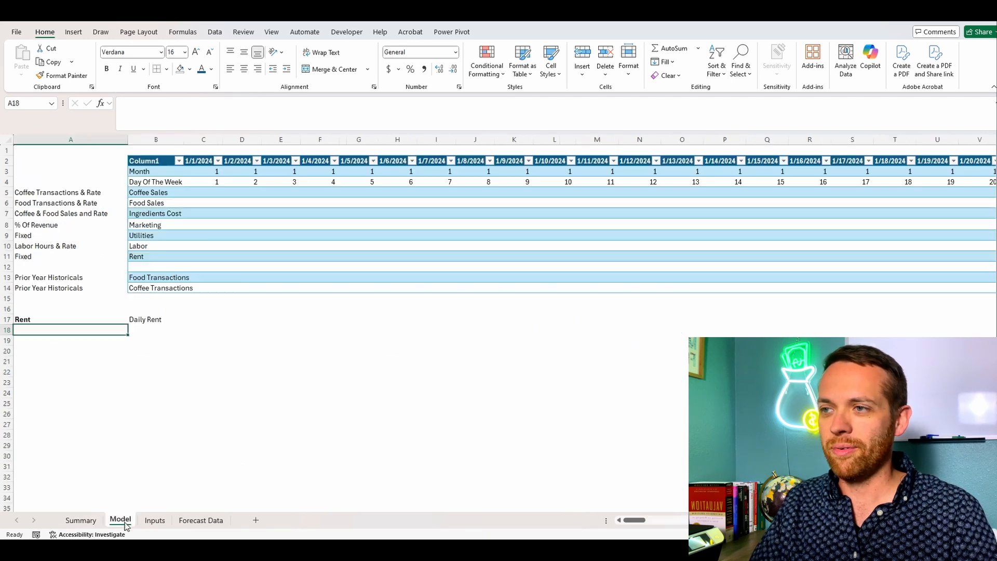
pyautogui.click(160, 521)
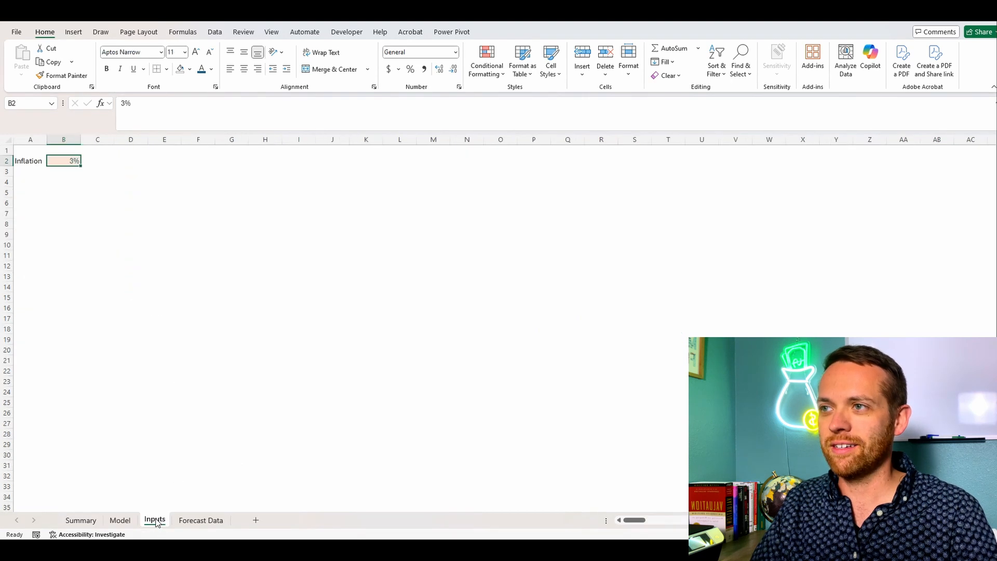
pyautogui.click(35, 184)
pyautogui.write('Da')
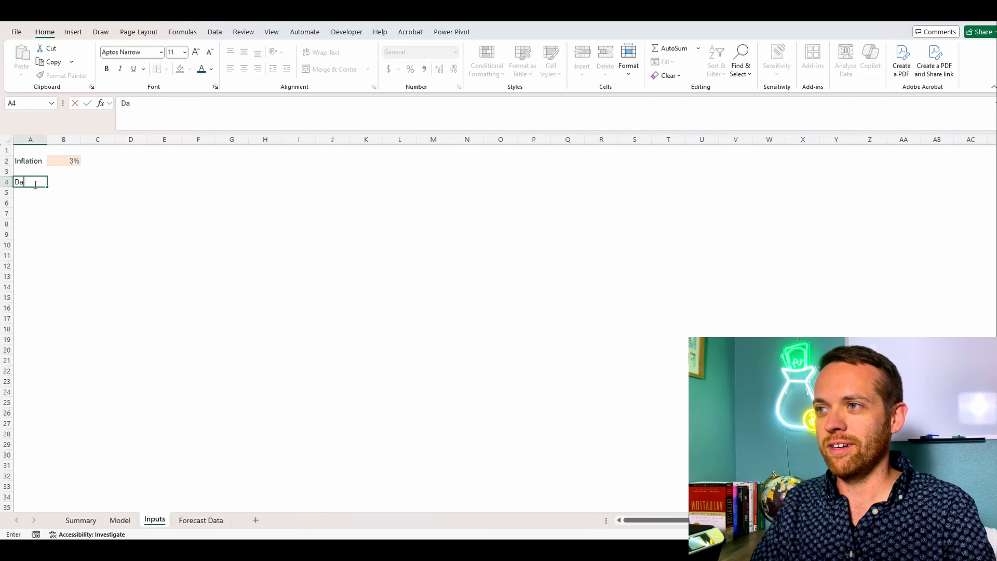
pyautogui.write('ily Rent')
pyautogui.press('Tab')
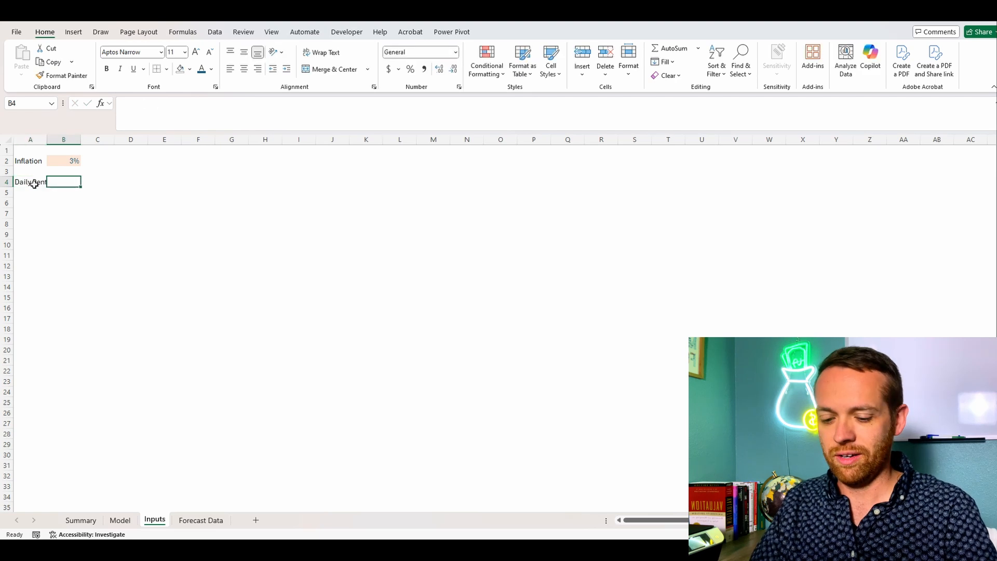
# Step: Enter the inflated annual rent formula =106945*(1+Inflation) in B4 of the Inputs sheet
pyautogui.write('=1')
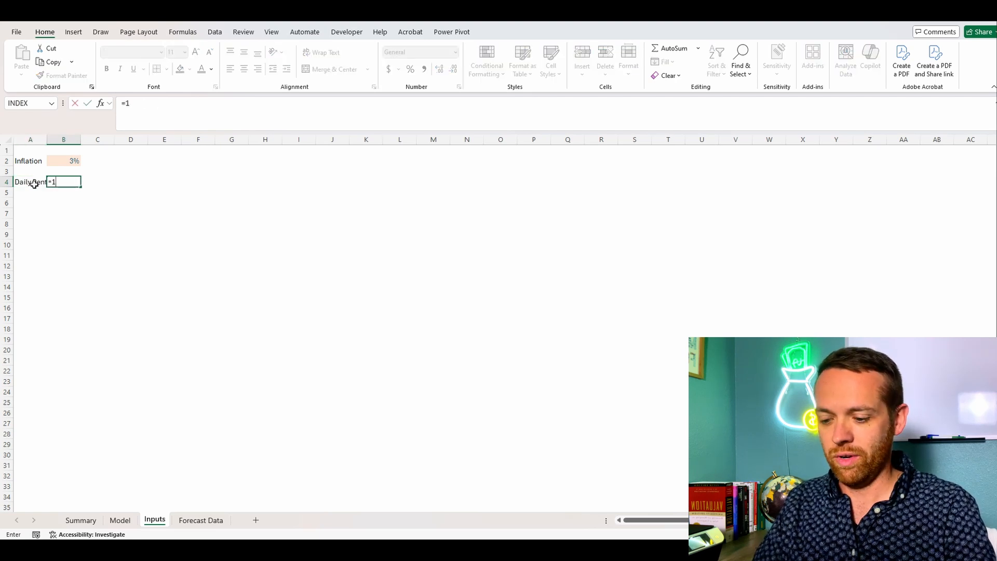
pyautogui.write('06945*(1+')
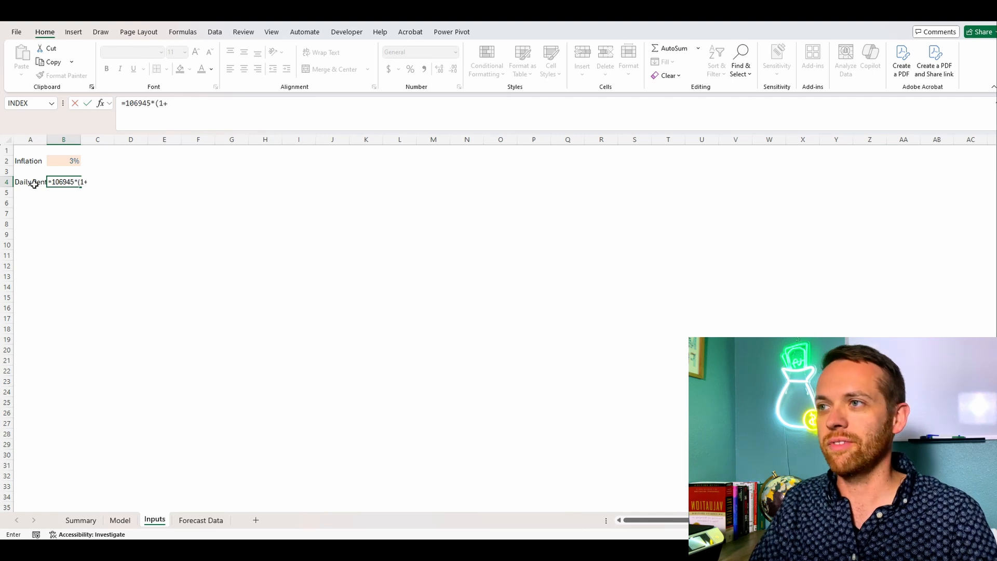
pyautogui.click(68, 162)
pyautogui.write(')')
pyautogui.press('Return')
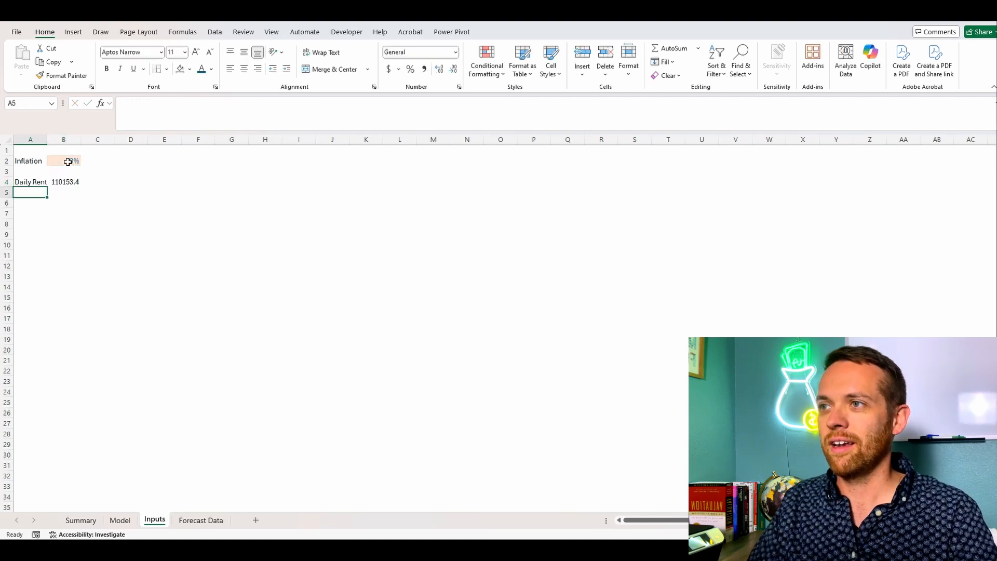
# Step: Fit column A to its labels and shade B4 light orange like the Inflation input cell
pyautogui.press('Up')
pyautogui.press('Right')
pyautogui.doubleClick(50, 142)
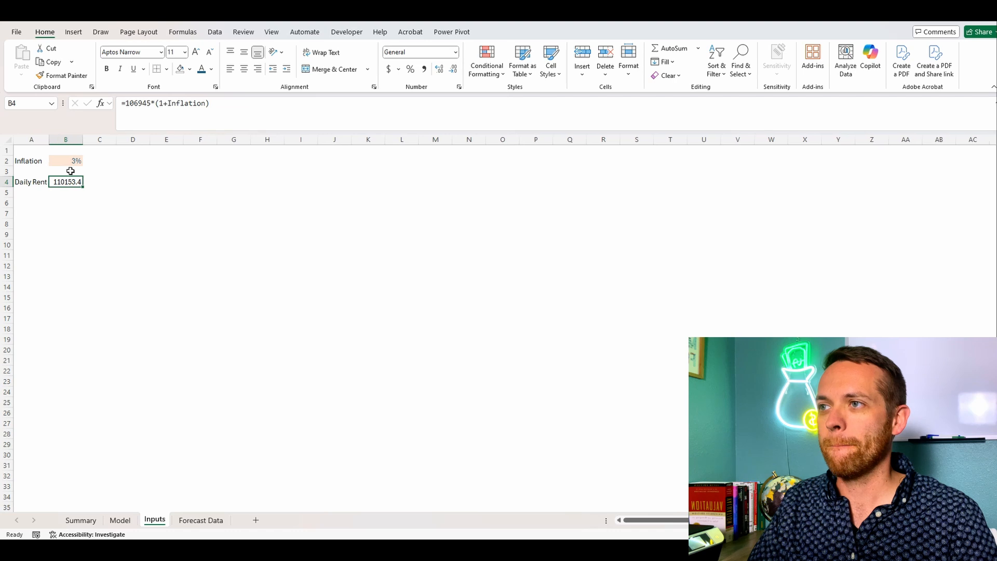
pyautogui.click(190, 70)
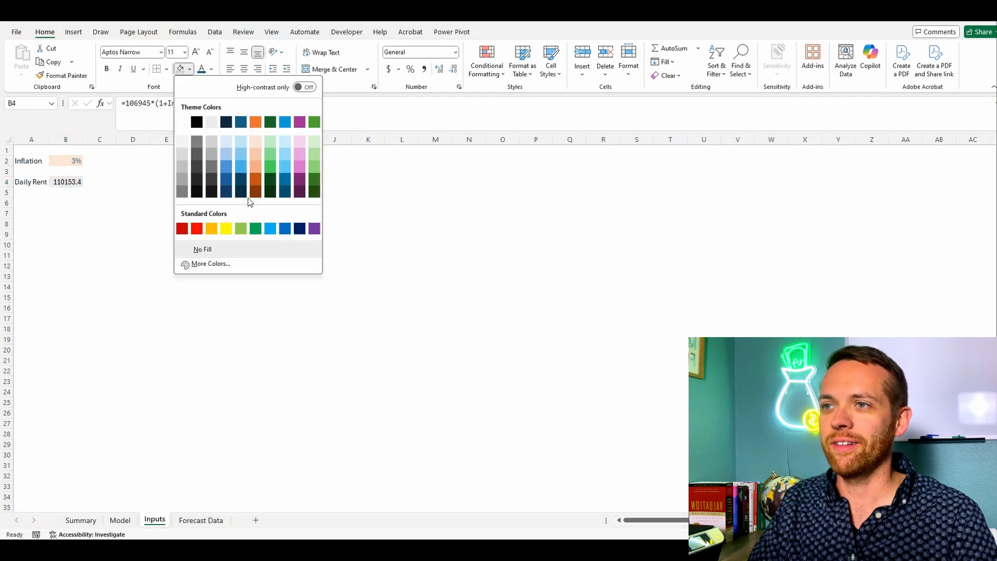
pyautogui.click(260, 144)
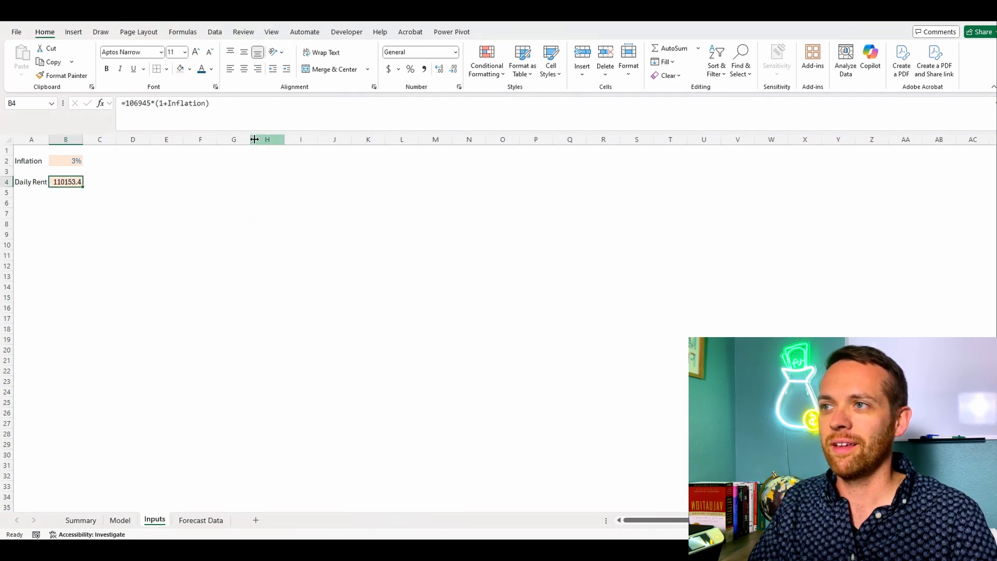
# Step: Calculate the rent per day in C4 with the formula =B4/365
pyautogui.click(102, 180)
pyautogui.write('=B4/365')
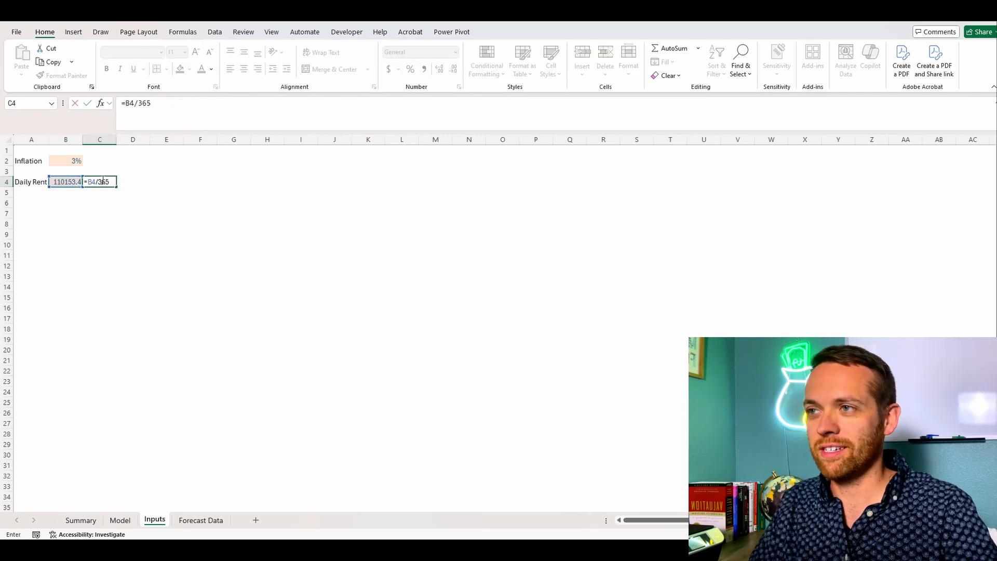
pyautogui.press('Return')
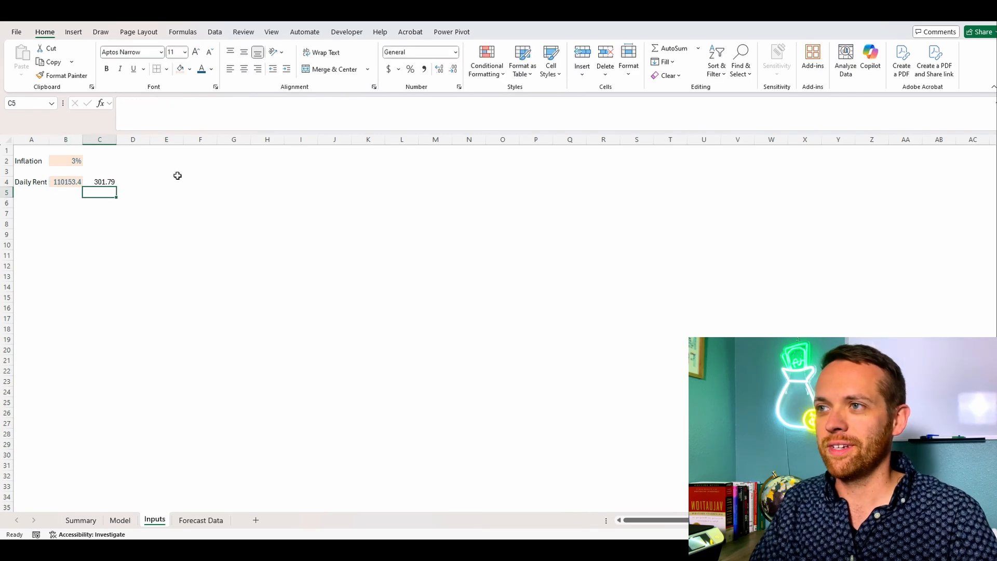
# Step: Define the workbook-scope name DailyRent for cell C4 of the Inputs sheet
pyautogui.click(106, 181)
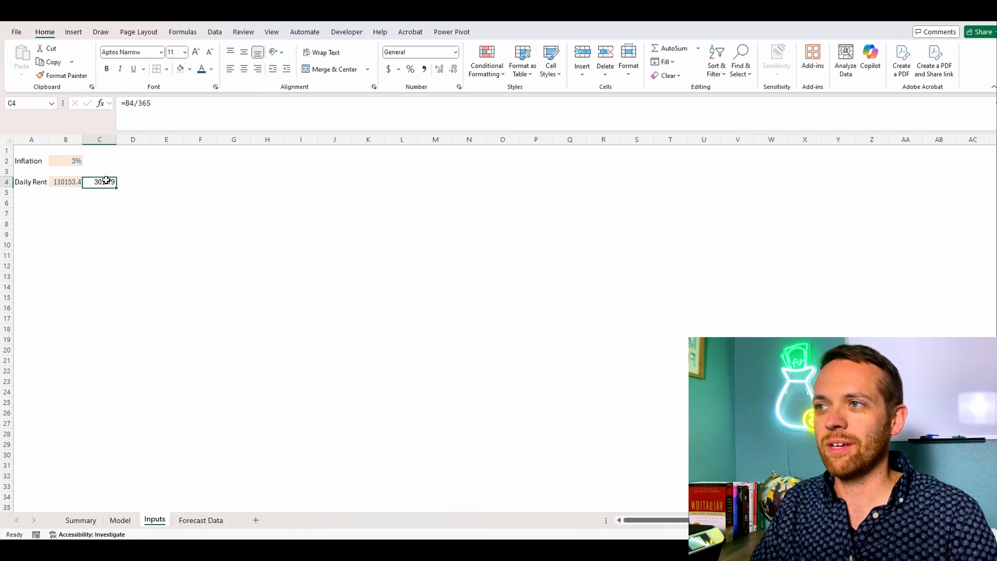
pyautogui.click(176, 33)
pyautogui.click(363, 48)
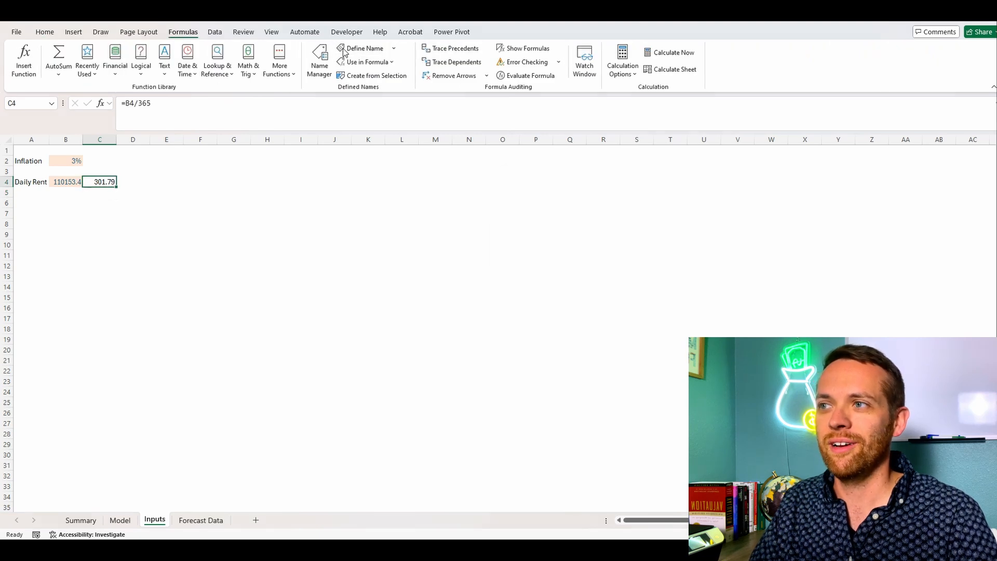
pyautogui.write('Dai')
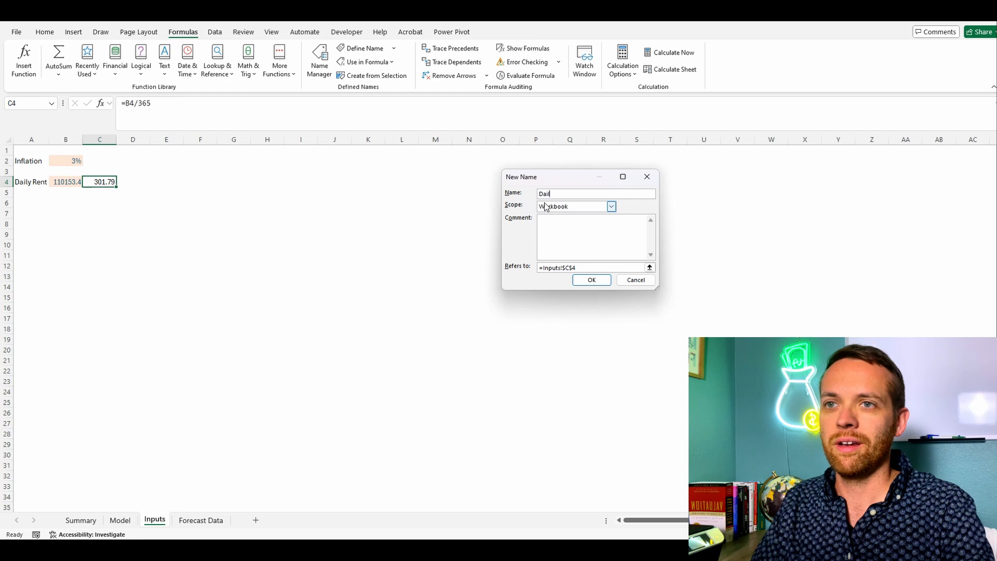
pyautogui.write('lyRent')
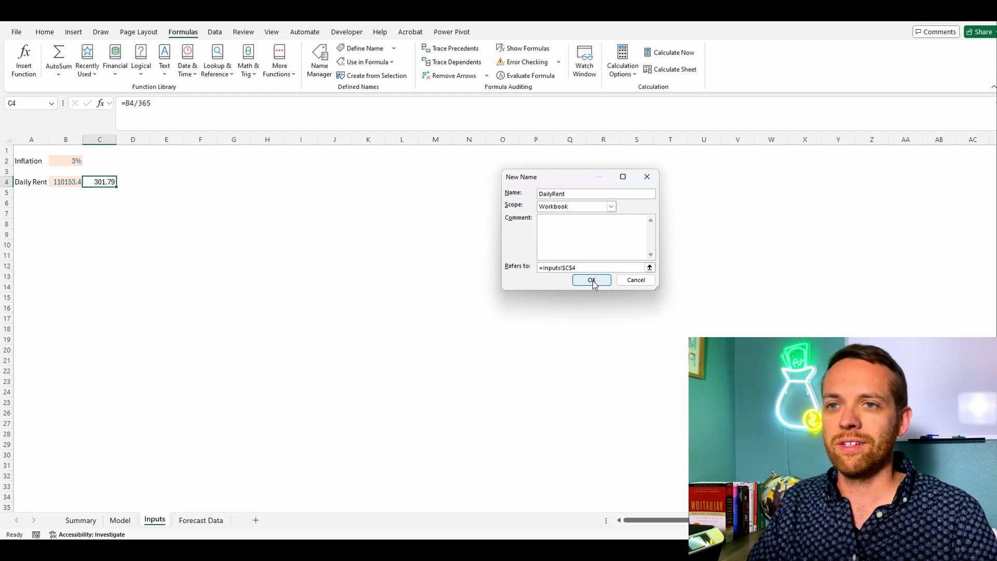
pyautogui.click(591, 280)
# Step: On the Model sheet, enter =DailyRent in C17 for 1/1/2024
pyautogui.click(120, 520)
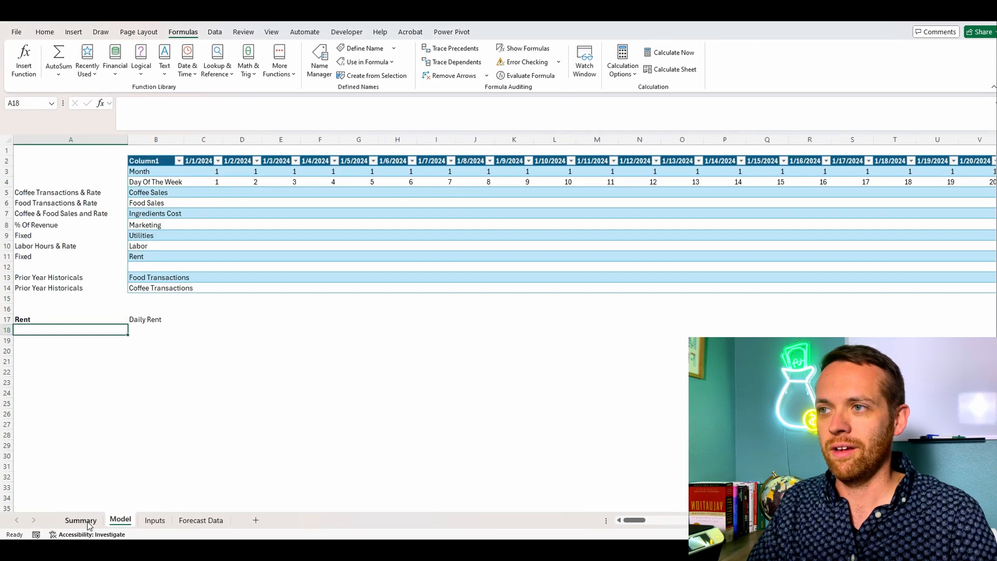
pyautogui.click(171, 320)
pyautogui.click(201, 320)
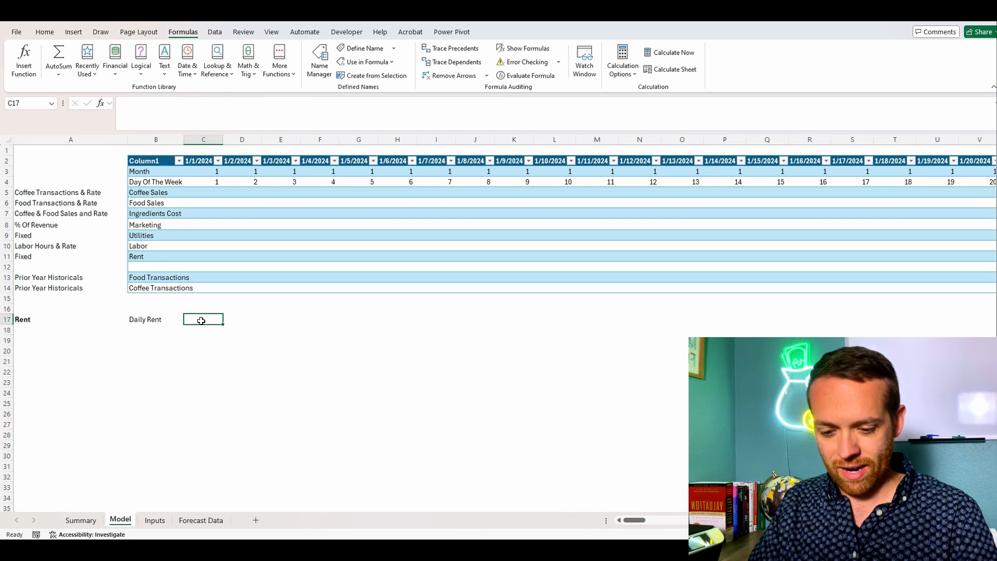
pyautogui.write('=D')
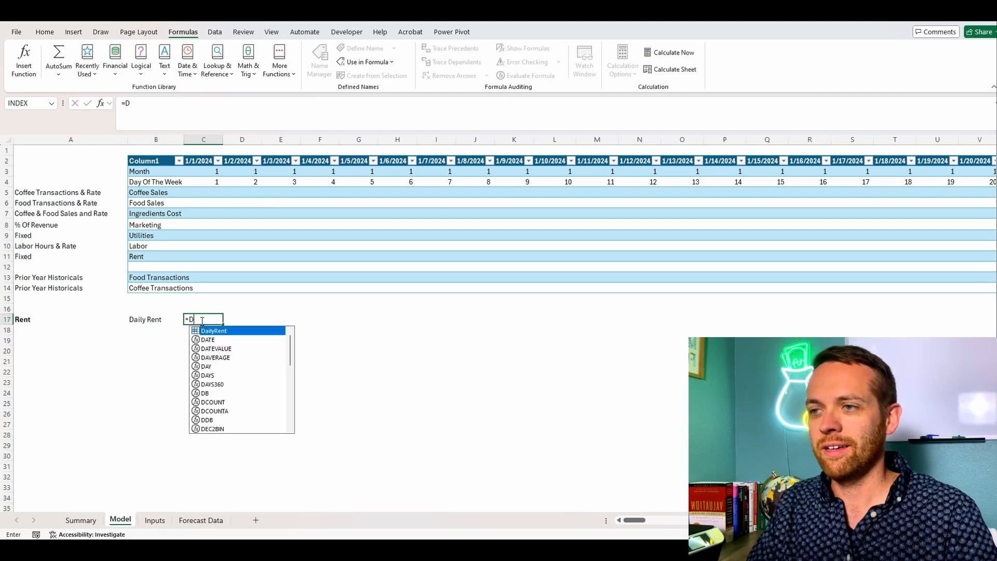
pyautogui.doubleClick(243, 331)
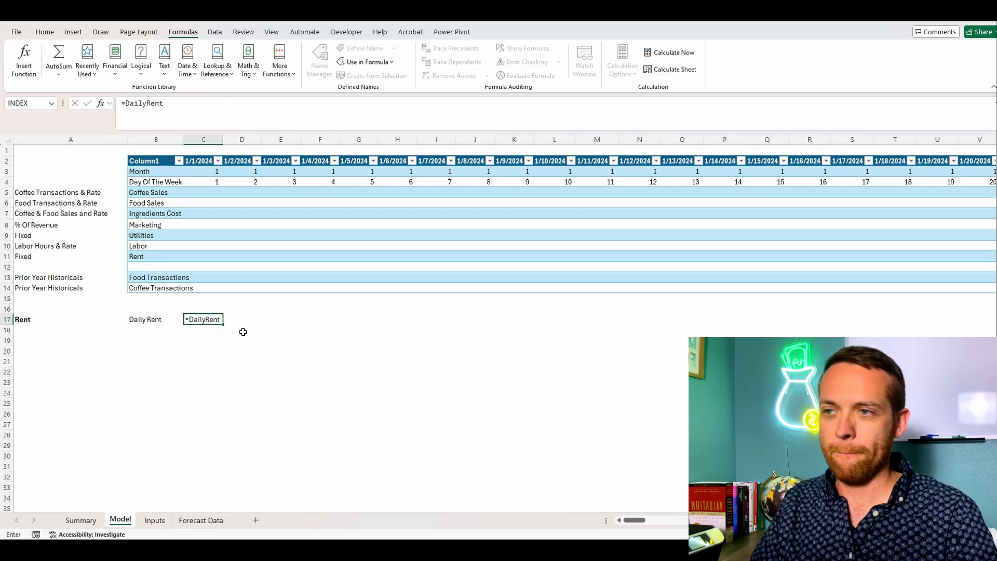
pyautogui.press('Return')
# Step: Copy the DailyRent formula from C17 across row 17 through the 12/31/2024 column
pyautogui.press('Up')
pyautogui.hotkey('ctrl', 'c')
pyautogui.hotkey('shift', 'Right')
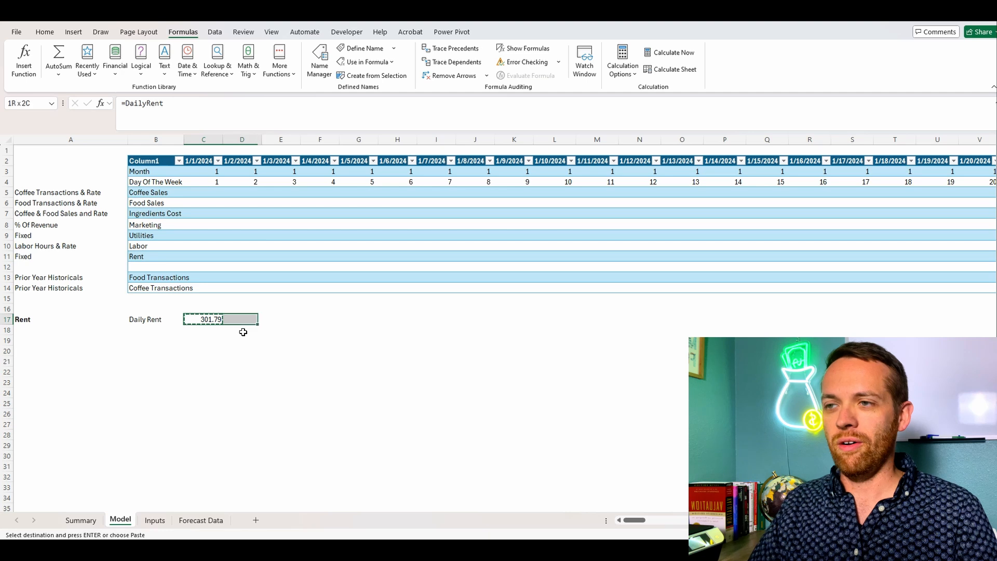
pyautogui.hotkey('shift', 'Right')
pyautogui.hotkey('ctrl', 'shift', 'Right')
pyautogui.hotkey('ctrl', 'v')
pyautogui.moveTo(850, 520); pyautogui.dragTo(581, 525)
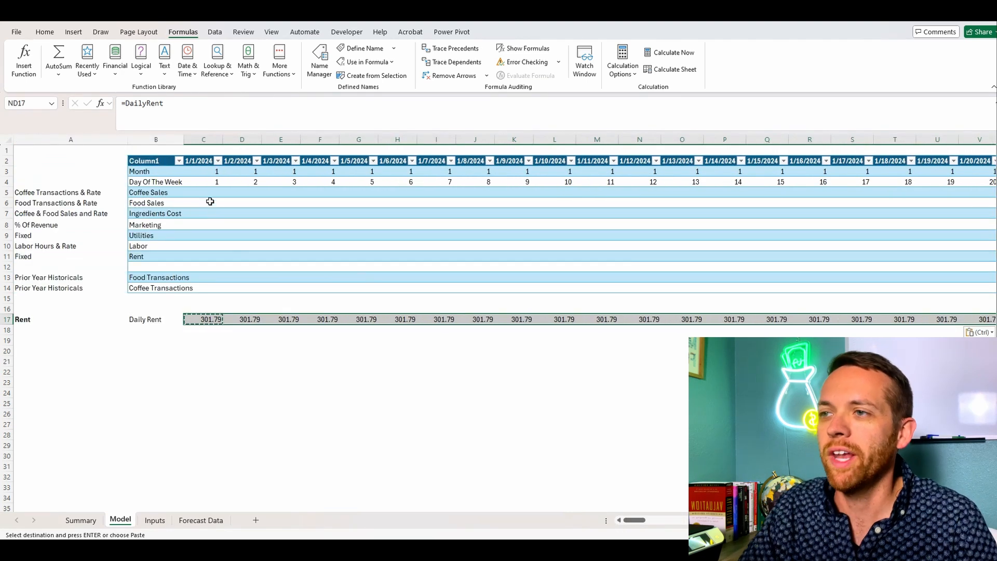
# Step: Try to link the Rent line in C11 to C17 and extend it along row 11
pyautogui.click(210, 257)
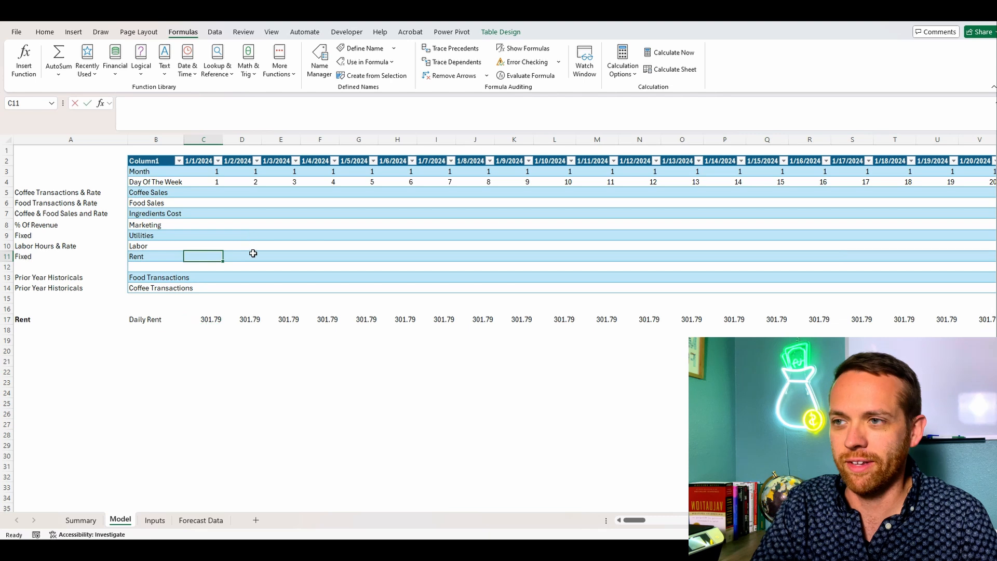
pyautogui.write('=')
pyautogui.click(202, 319)
pyautogui.press('Return')
pyautogui.click(217, 256)
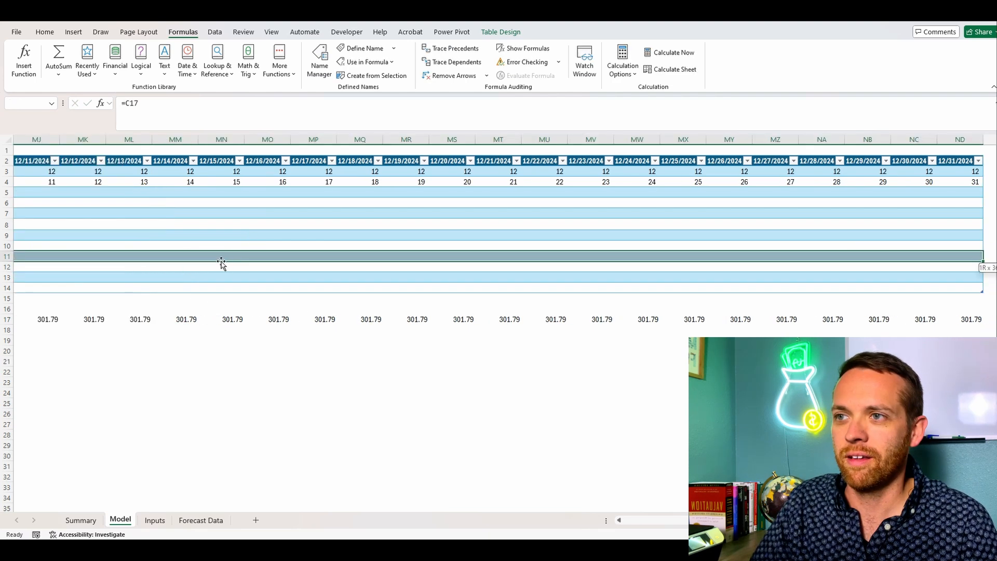
pyautogui.hotkey('ctrl', 'shift', 'Right')
# Step: Enter =C17 in the Rent line's cell C11 and copy it across row 11 through 12/31/2024
pyautogui.write('=')
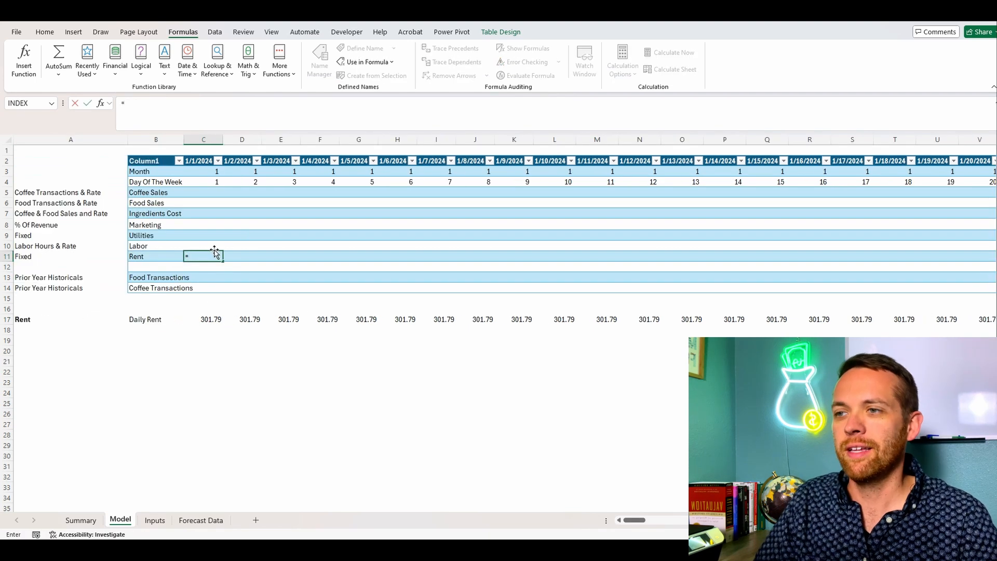
pyautogui.click(206, 320)
pyautogui.hotkey('ctrl', 'Return')
pyautogui.hotkey('ctrl', 'c')
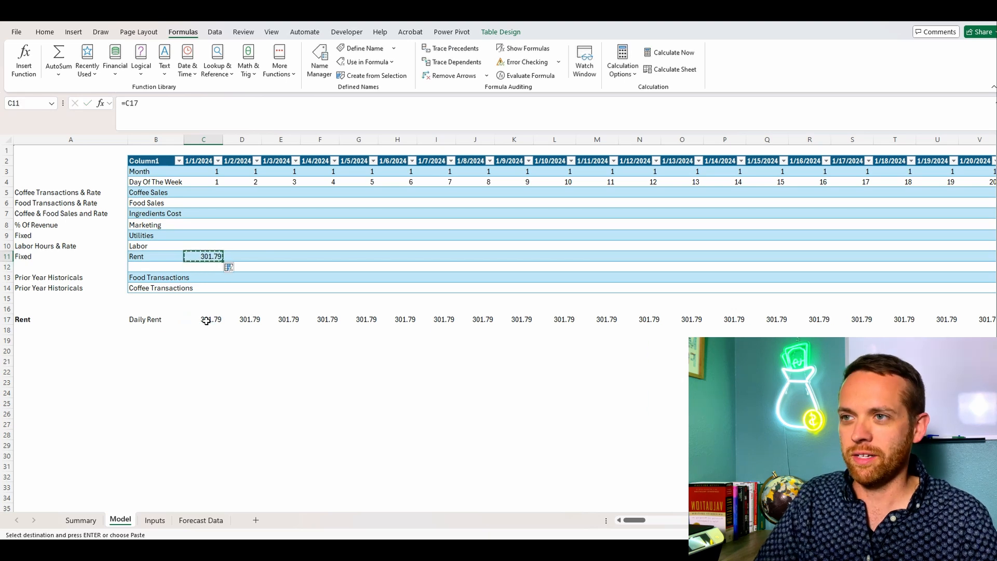
pyautogui.hotkey('ctrl', 'shift', 'Right')
pyautogui.hotkey('ctrl', 'v')
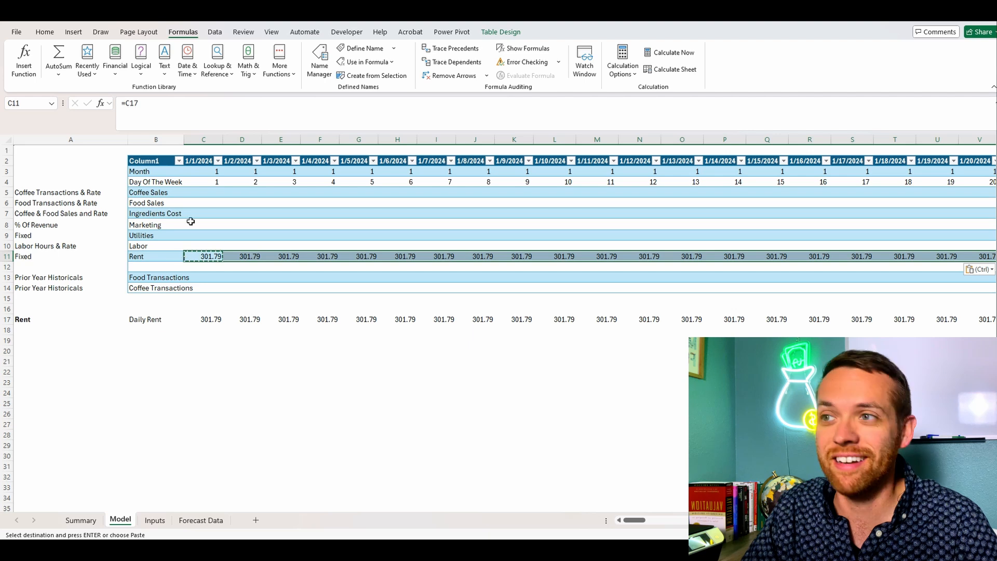
pyautogui.press('Escape')
# Step: On the Inputs sheet, copy the Daily Rent entry A4:C4 to A6 and rename the copied label Daily Utilities
pyautogui.click(206, 237)
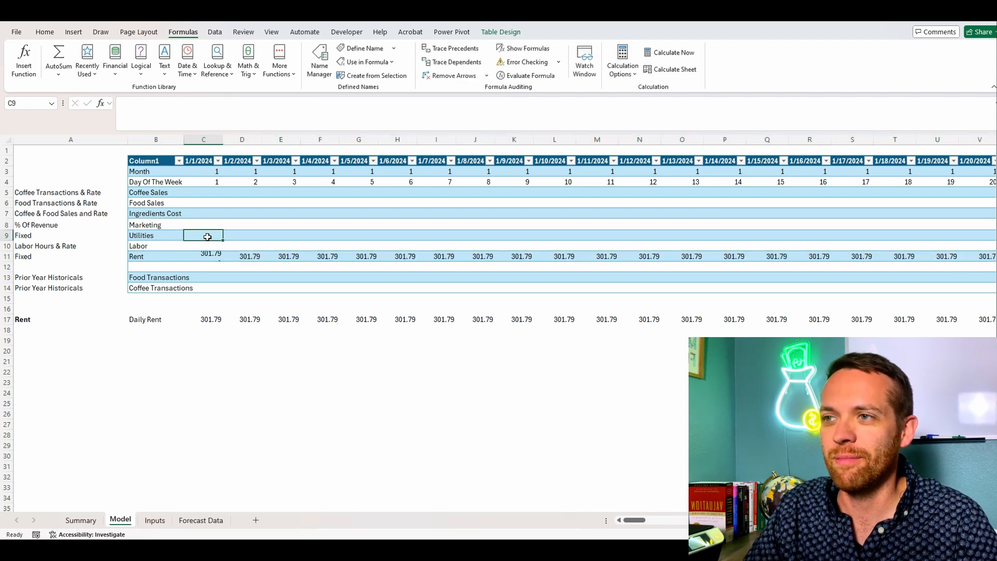
pyautogui.click(87, 522)
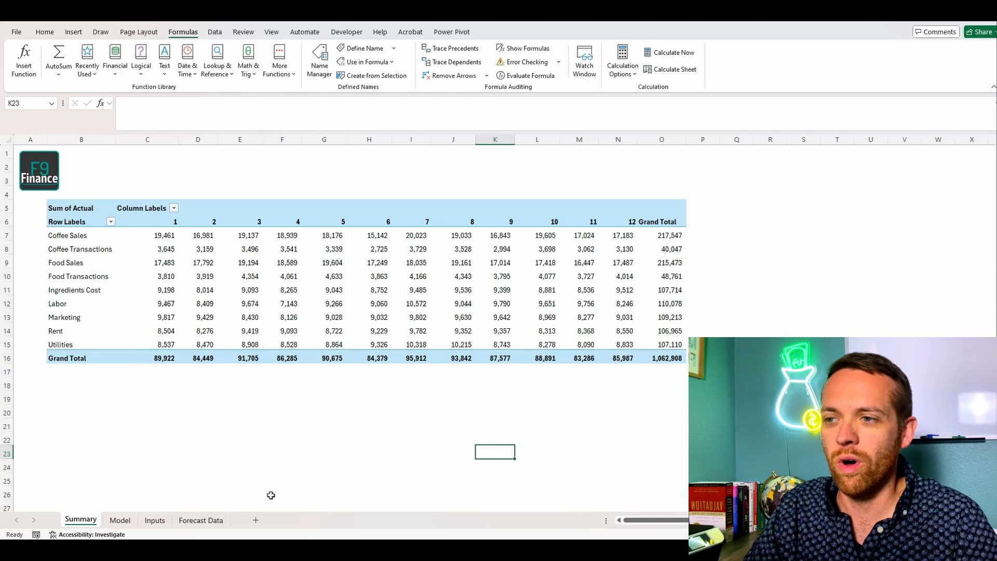
pyautogui.click(148, 522)
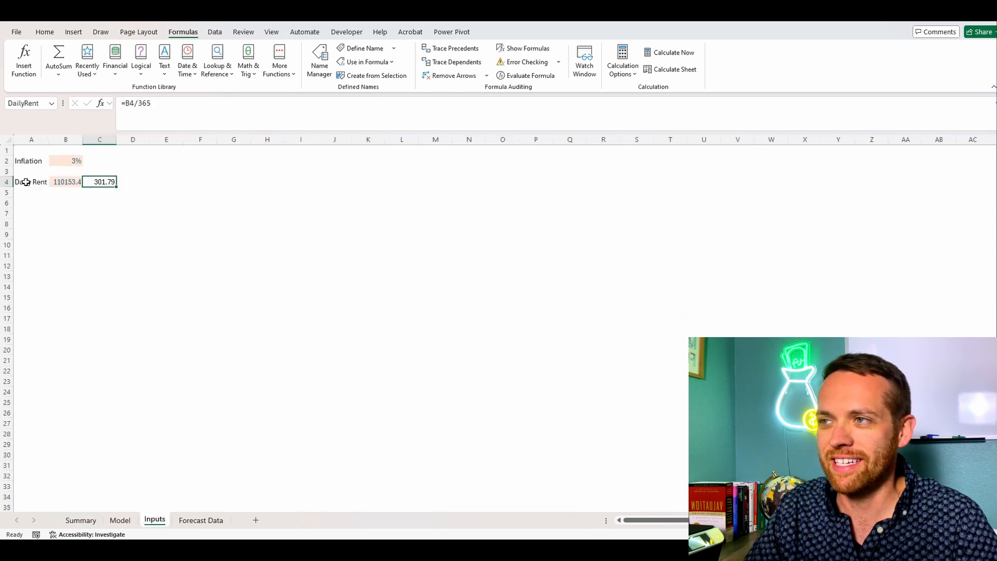
pyautogui.moveTo(23, 182); pyautogui.dragTo(90, 180)
pyautogui.hotkey('ctrl', 'c')
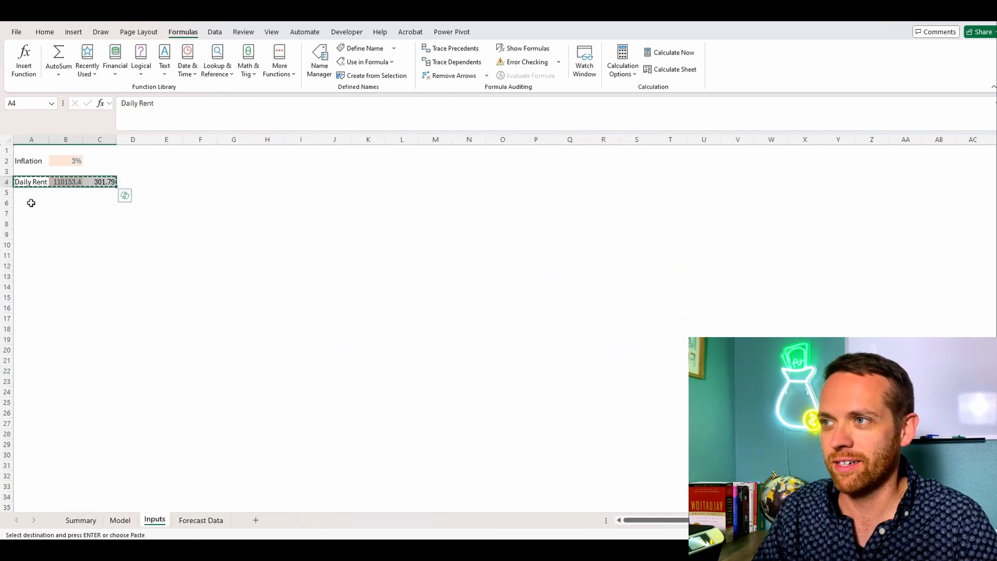
pyautogui.click(29, 203)
pyautogui.hotkey('ctrl', 'v')
pyautogui.moveTo(154, 103); pyautogui.dragTo(141, 101)
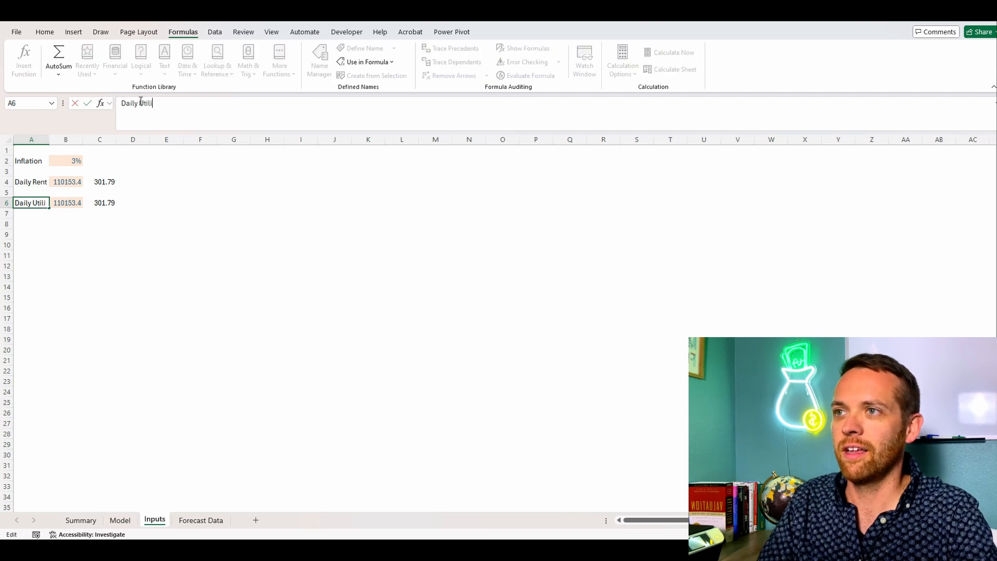
pyautogui.write('ties')
pyautogui.press('Return')
# Step: Set B6 to =107110*(1+Inflation), using the Utilities grand total from the Summary sheet
pyautogui.press('Up')
pyautogui.press('Right')
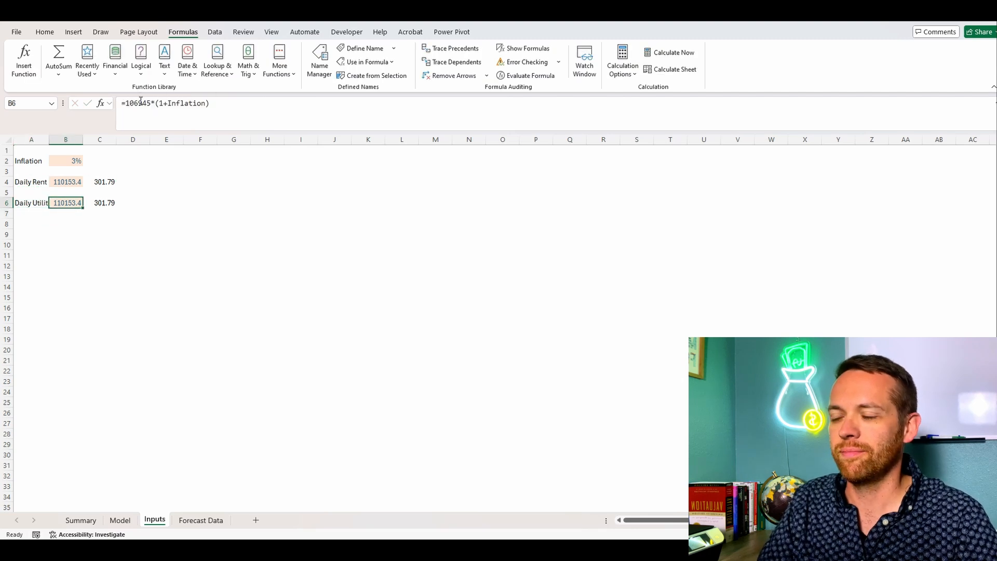
pyautogui.click(85, 521)
pyautogui.click(149, 521)
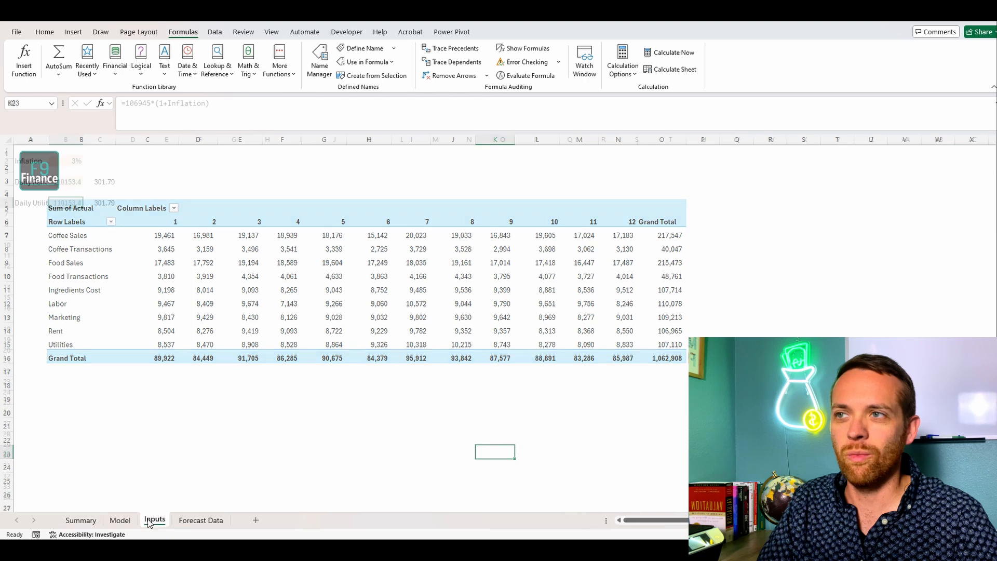
pyautogui.doubleClick(151, 103)
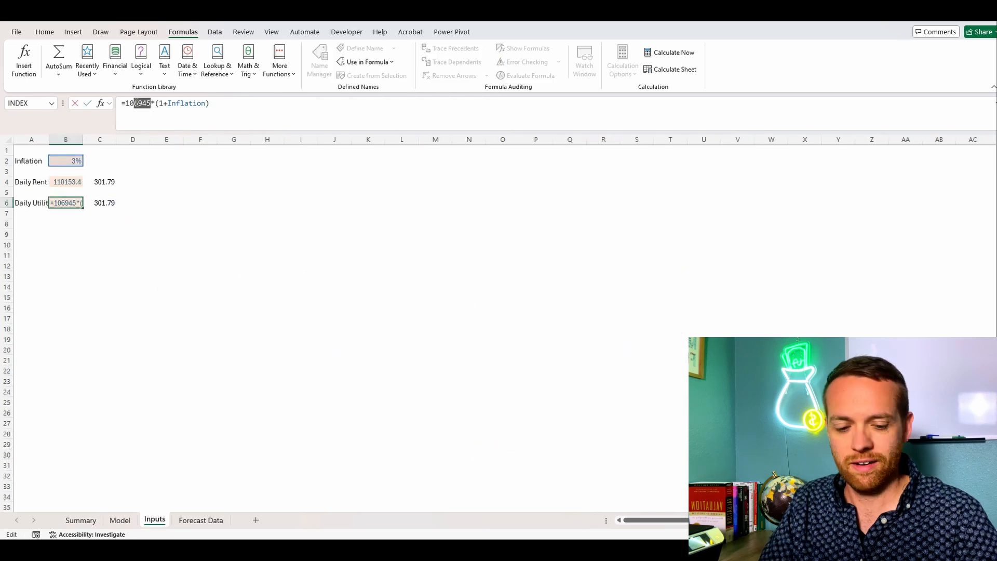
pyautogui.write('1071')
pyautogui.press('Return')
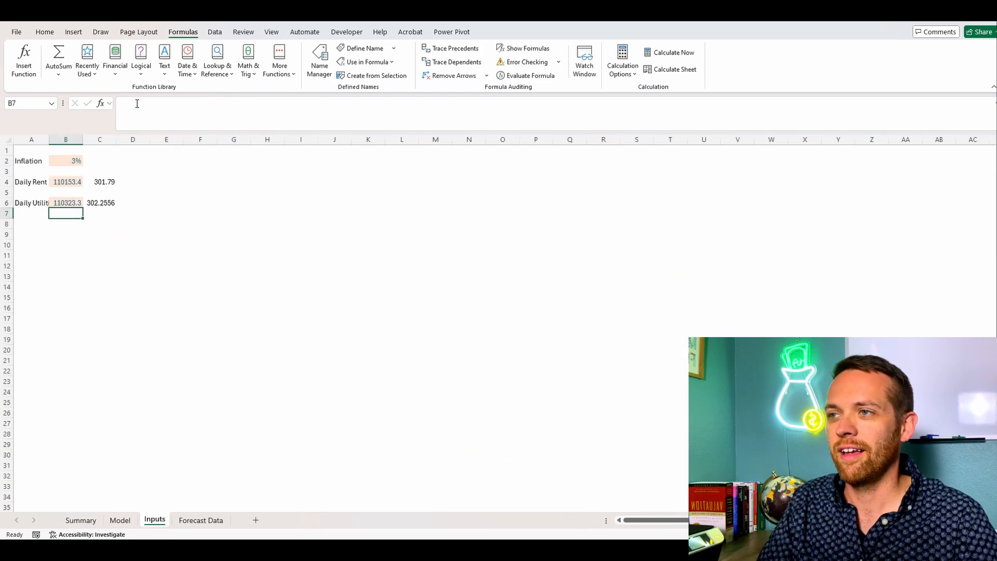
# Step: Define the workbook-level name DailyUtilities for cell C6 on the Inputs sheet
pyautogui.click(100, 206)
pyautogui.click(365, 48)
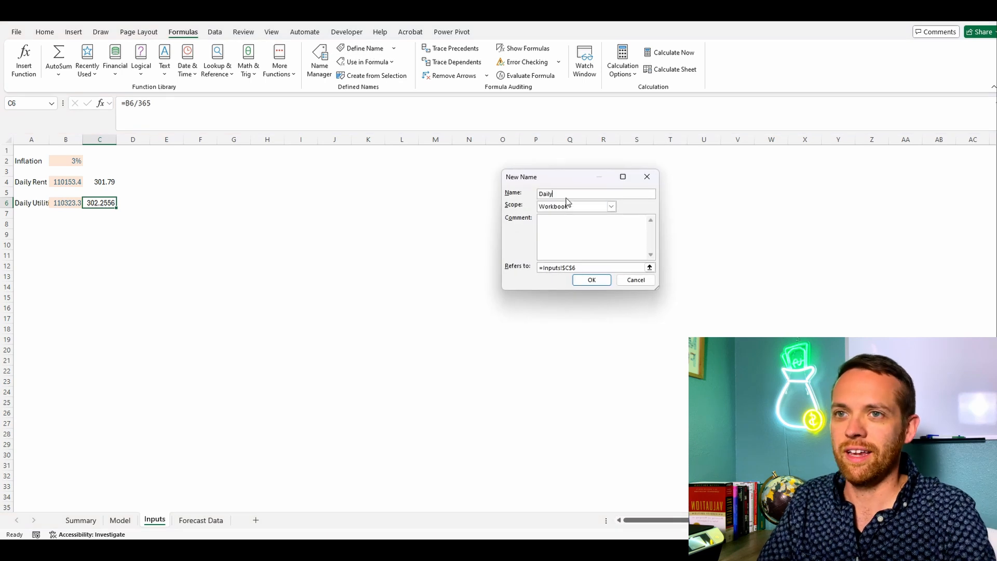
pyautogui.write('DailyUtilities')
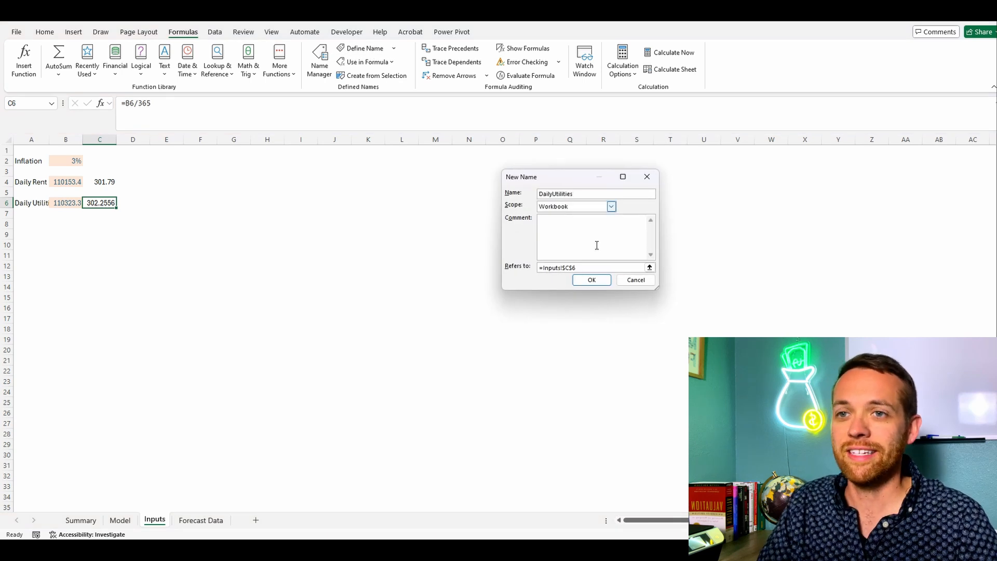
pyautogui.click(597, 281)
# Step: On the Model sheet, duplicate the entire Rent row 17 into row 19
pyautogui.click(81, 520)
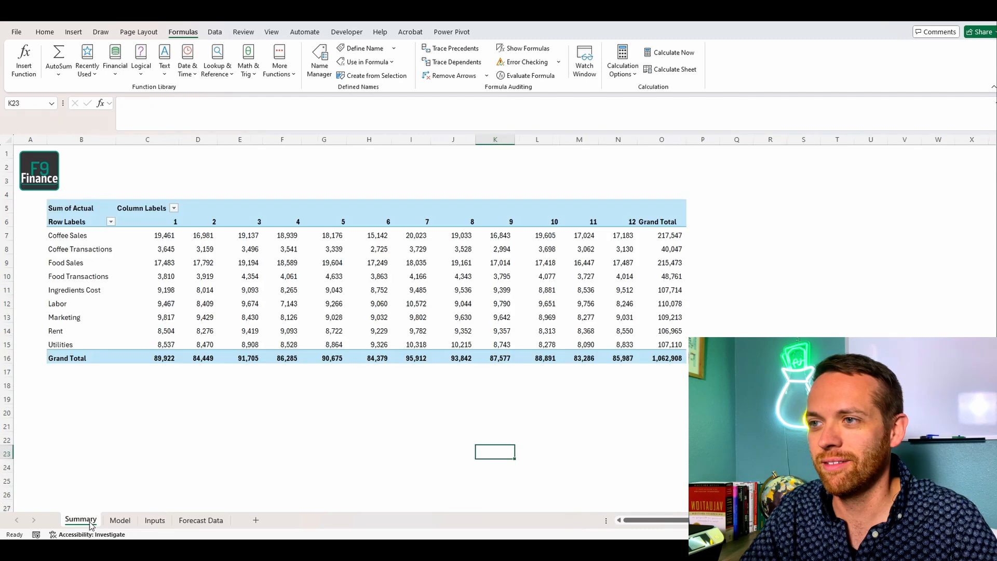
pyautogui.click(120, 520)
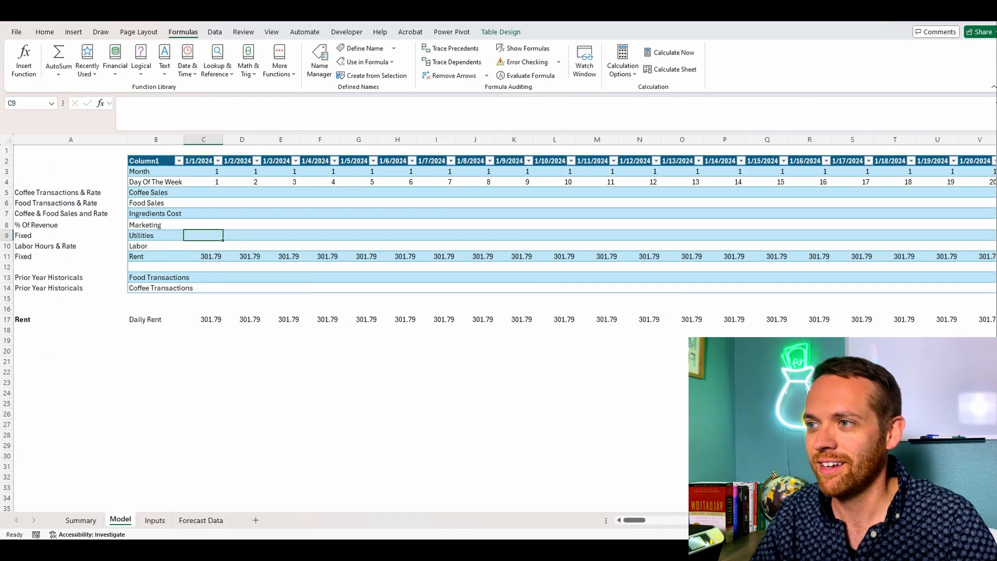
pyautogui.click(7, 319)
pyautogui.hotkey('ctrl', 'c')
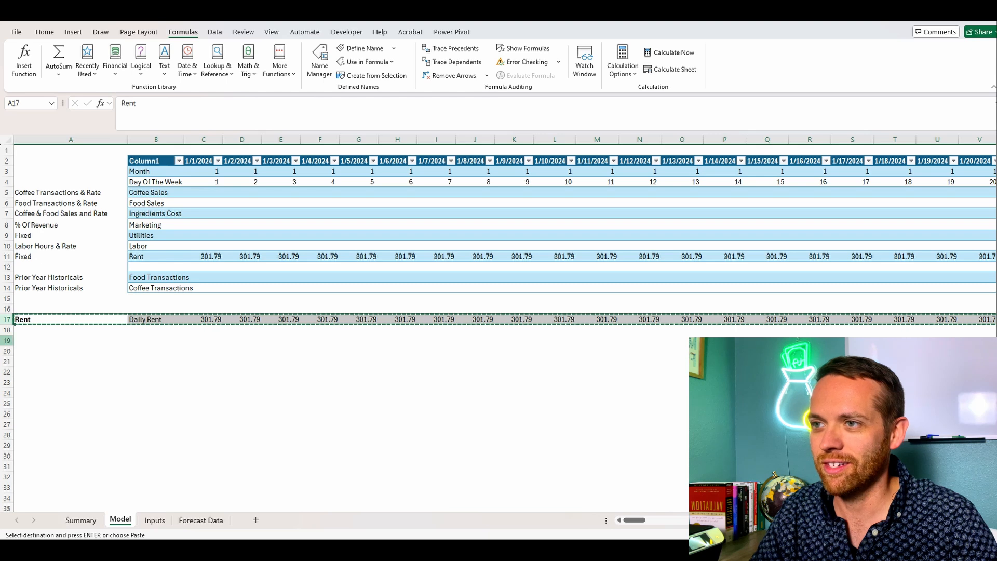
pyautogui.click(7, 340)
pyautogui.hotkey('ctrl', 'v')
# Step: Relabel the copied row with Utilities in A19 and Daily Utilities in B19
pyautogui.click(22, 340)
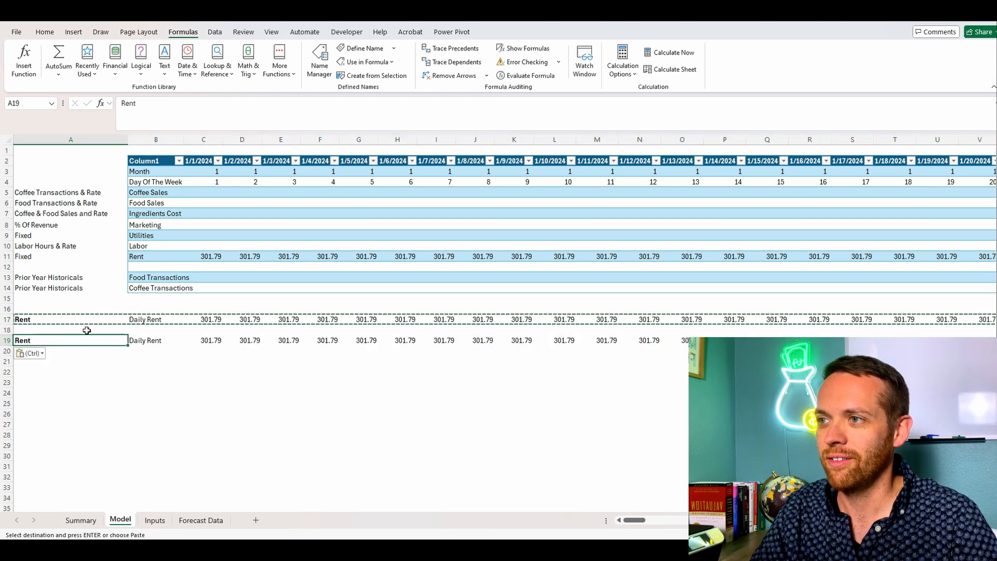
pyautogui.write('Utilitie')
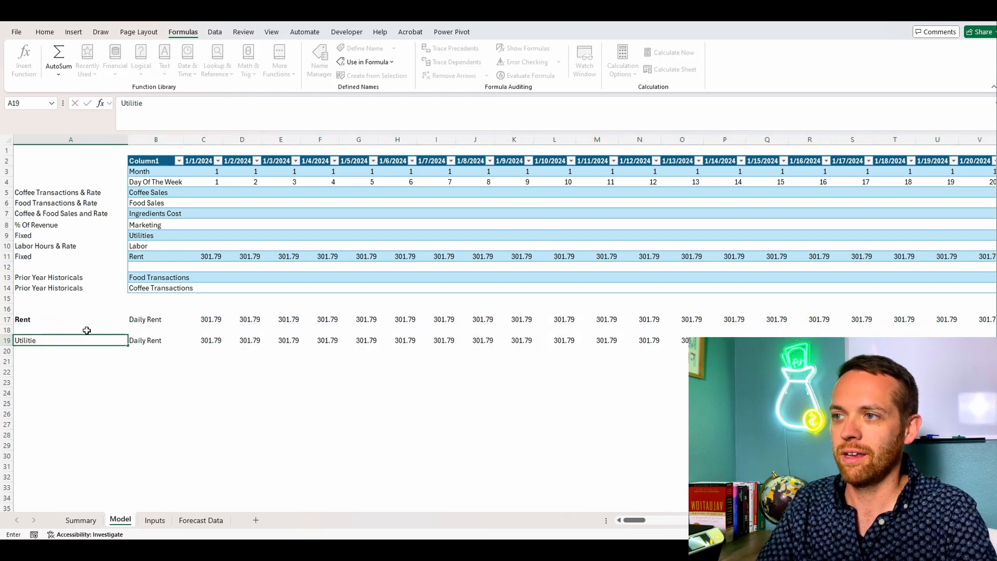
pyautogui.write('s')
pyautogui.press('Tab')
pyautogui.write('Dai')
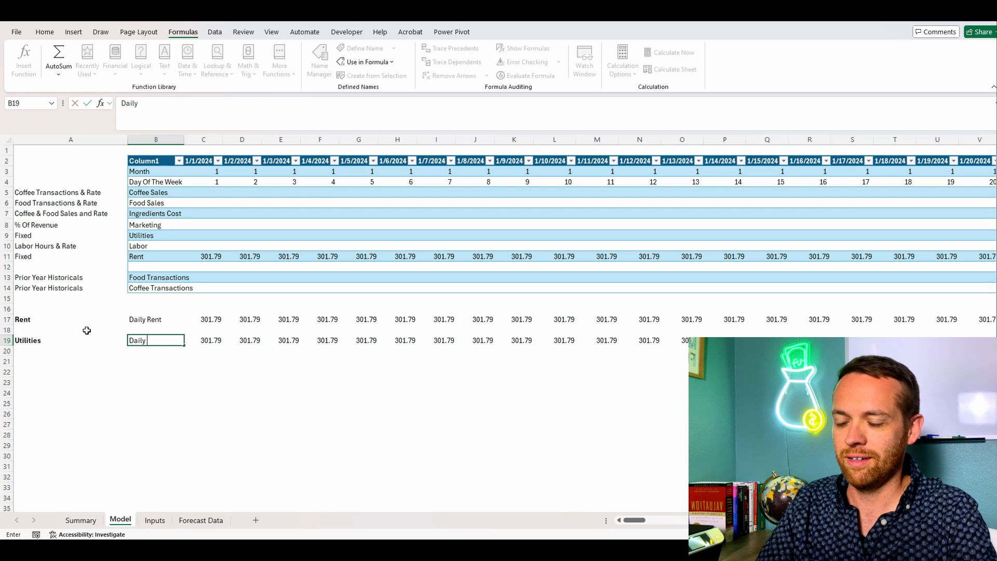
pyautogui.write('ly Utilities')
pyautogui.press('Tab')
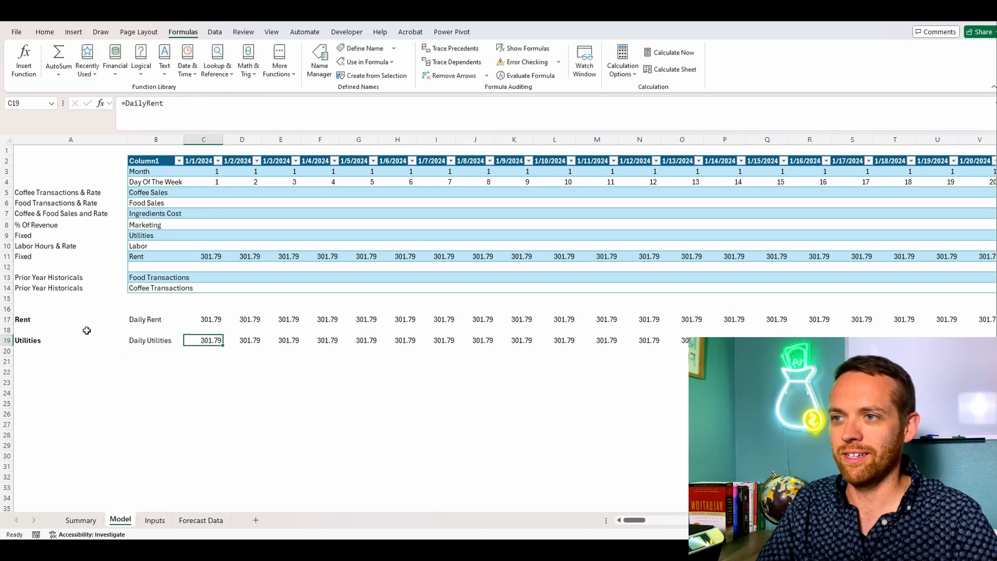
# Step: Enter =DailyUtilities in C19 and copy it across row 19 through the 12/31/2024 column
pyautogui.write('=Dail')
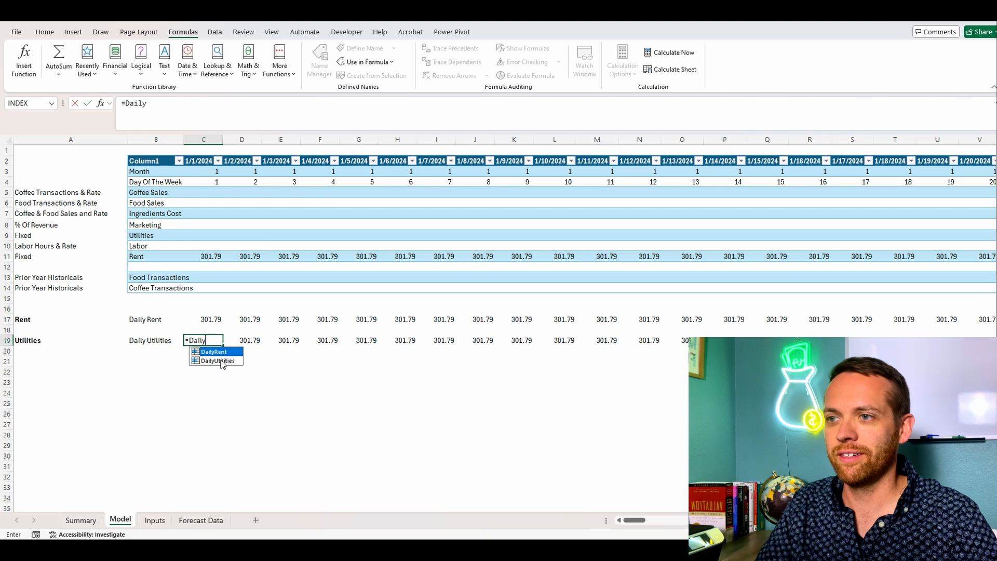
pyautogui.write('y')
pyautogui.doubleClick(222, 361)
pyautogui.press('Return')
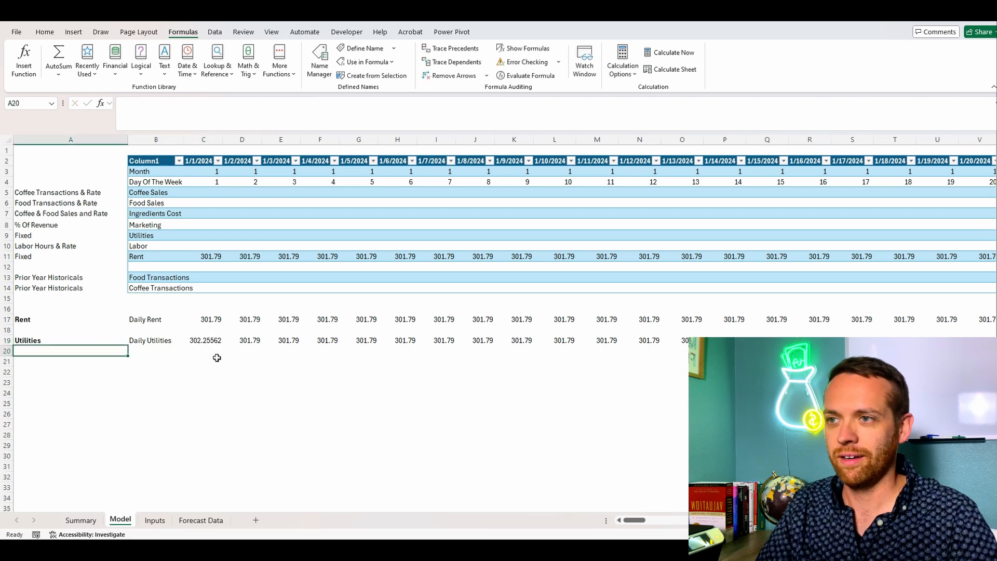
pyautogui.press('Up')
pyautogui.hotkey('ctrl', 'c')
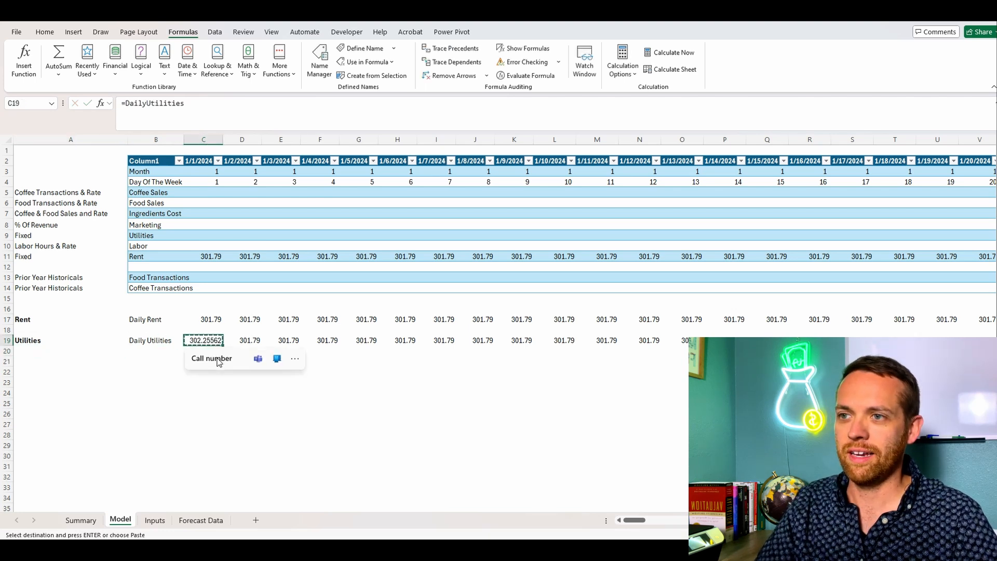
pyautogui.hotkey('ctrl', 'shift', 'Right')
pyautogui.hotkey('ctrl', 'v')
# Step: Link the Utilities line's 1/1/2024 cell C9 to the daily utilities value with =C19
pyautogui.press('Up')
pyautogui.press('Up')
pyautogui.press('Up')
pyautogui.press('Up')
pyautogui.press('Up')
pyautogui.press('Up')
pyautogui.press('Up')
pyautogui.press('Up')
pyautogui.press('Up')
pyautogui.press('Up')
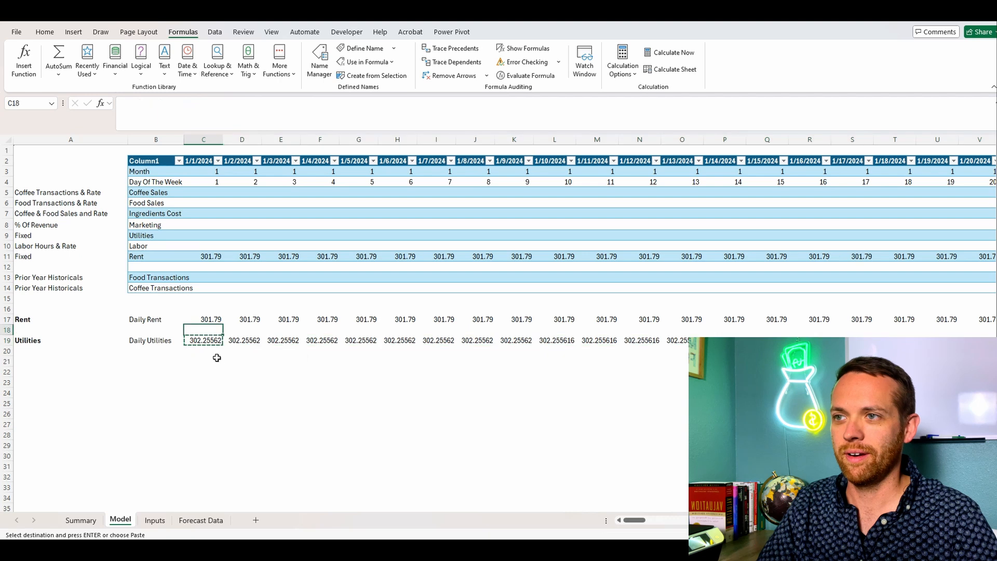
pyautogui.press('Up')
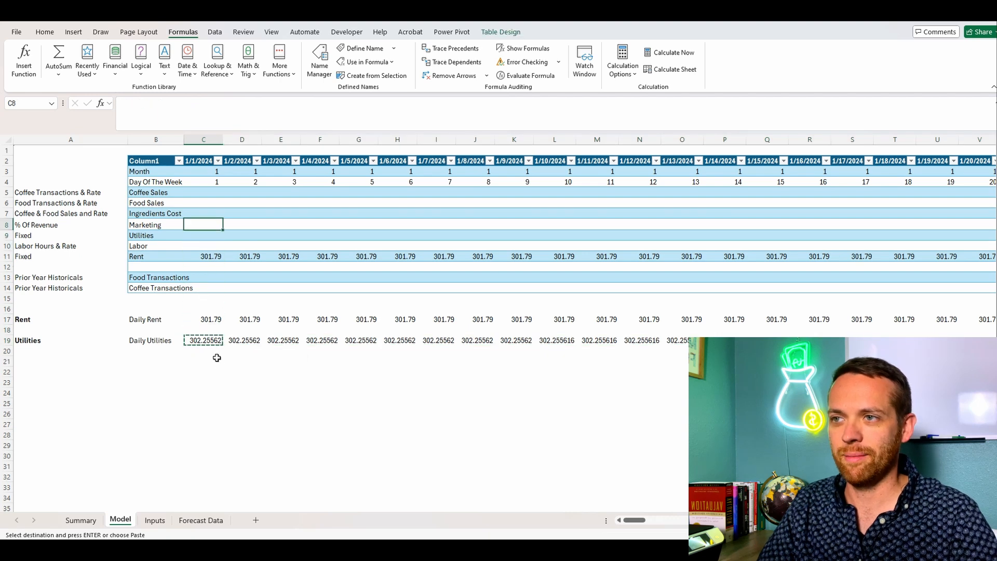
pyautogui.press('Down')
pyautogui.write('=')
pyautogui.click(208, 342)
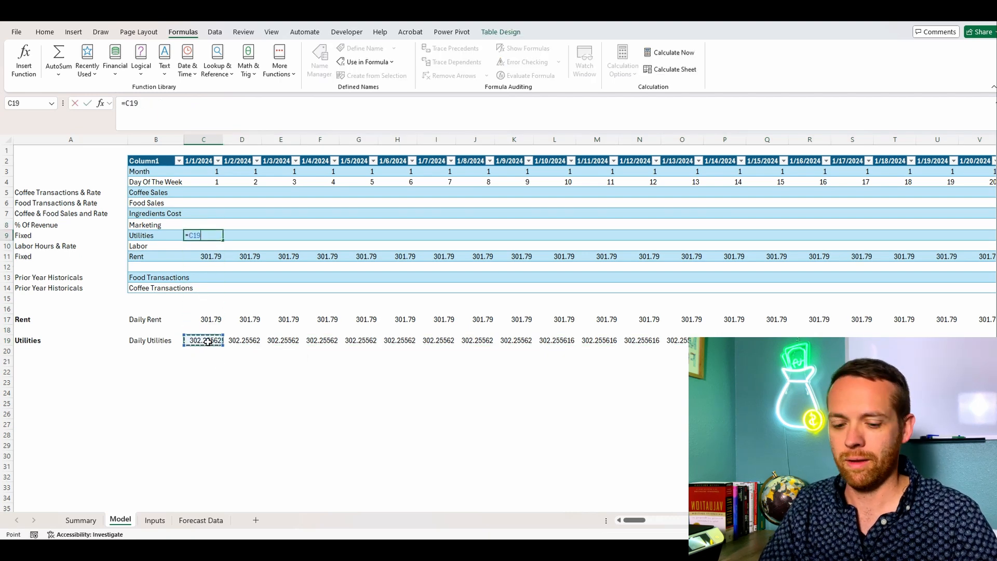
pyautogui.press('Return')
# Step: Copy the C9 formula across the Utilities line in row 9 through 12/31/2024
pyautogui.press('Up')
pyautogui.hotkey('ctrl', 'c')
pyautogui.hotkey('ctrl', 'shift', 'Right')
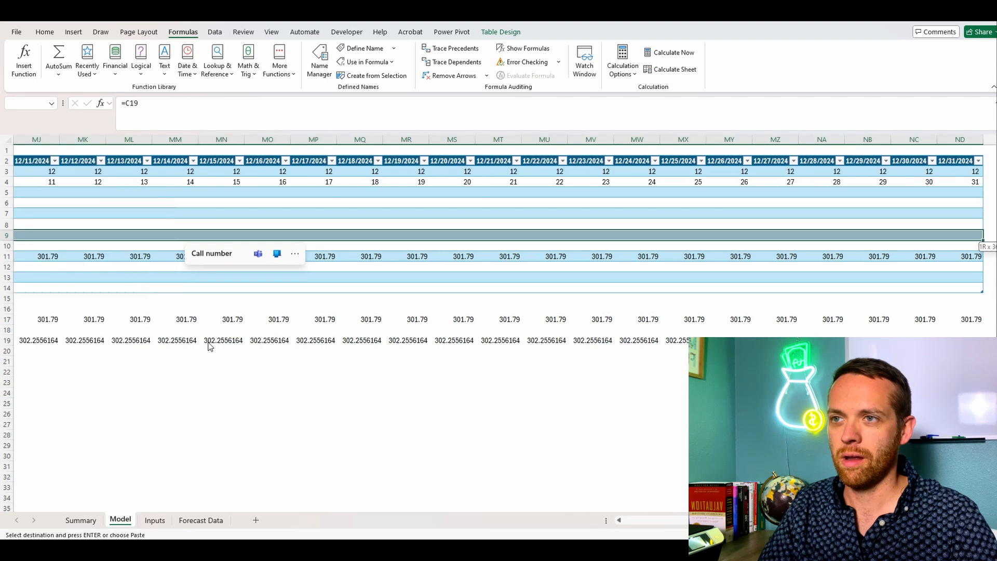
pyautogui.hotkey('ctrl', 'v')
pyautogui.hotkey('ctrl', 'BackSpace')
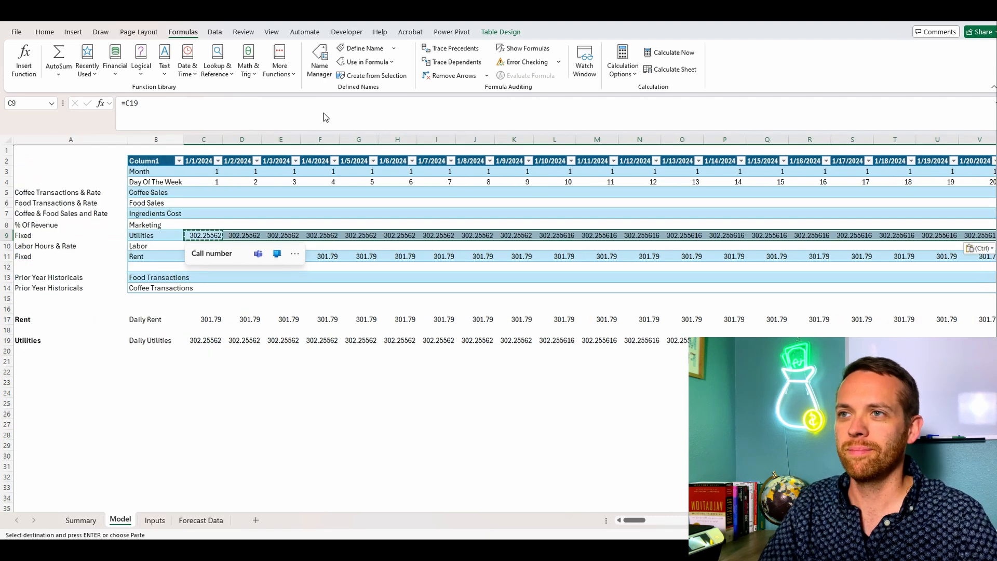
pyautogui.click(212, 369)
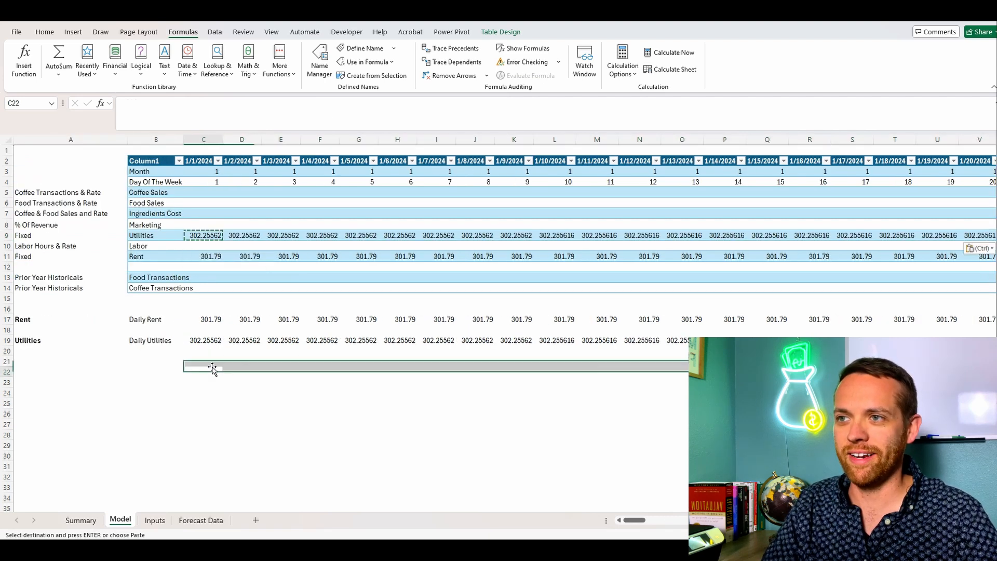
pyautogui.click(317, 111)
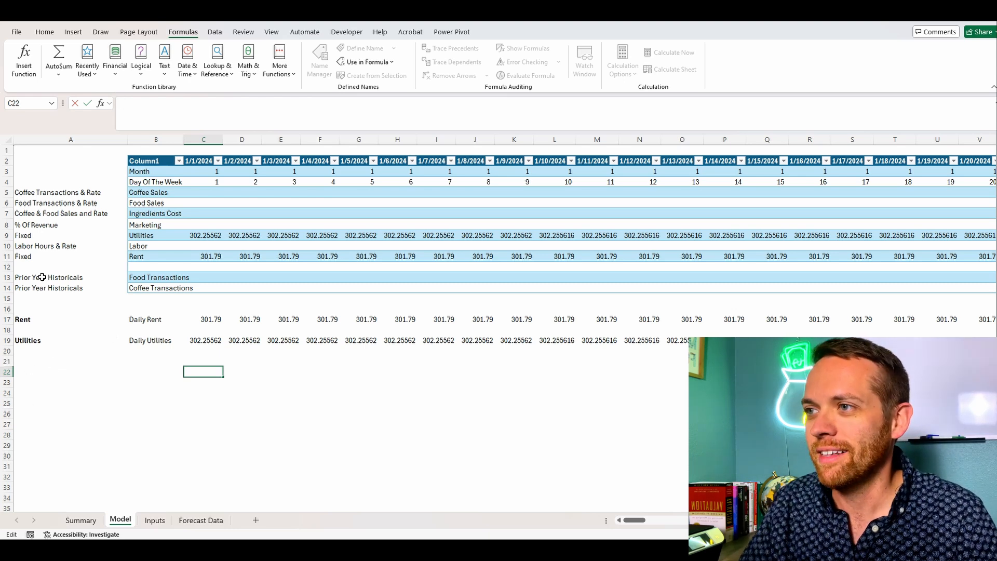
# Step: Copy the bold Utilities label from A19 to A21 and replace its text with Food Transactions
pyautogui.click(24, 349)
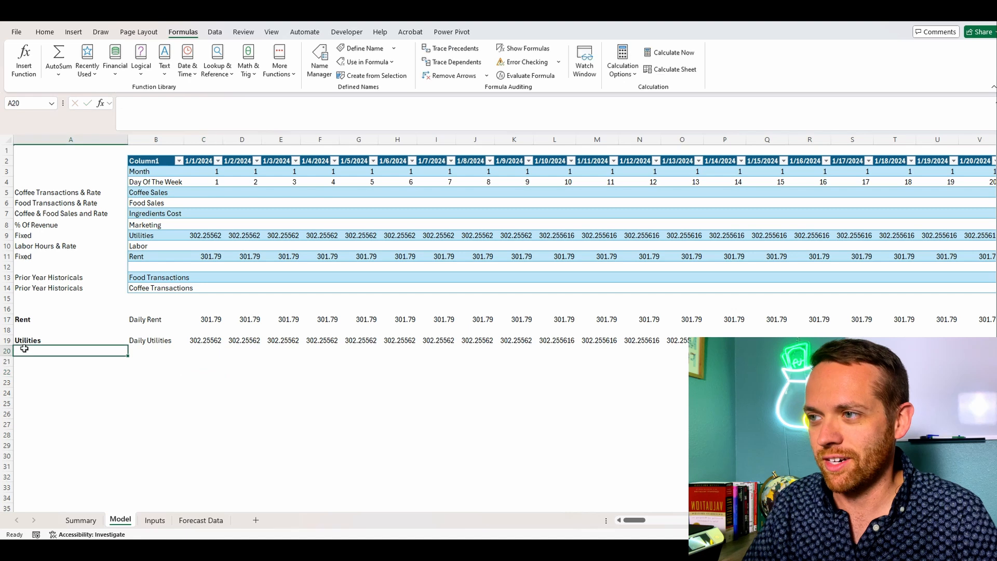
pyautogui.click(24, 342)
pyautogui.hotkey('ctrl', 'c')
pyautogui.click(24, 362)
pyautogui.hotkey('ctrl', 'v')
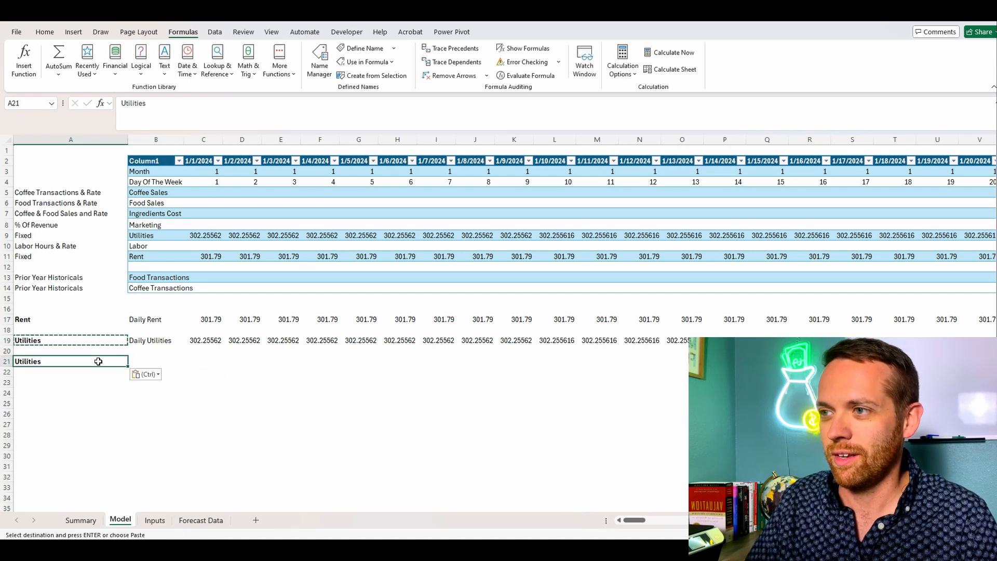
pyautogui.write('Food Transactions')
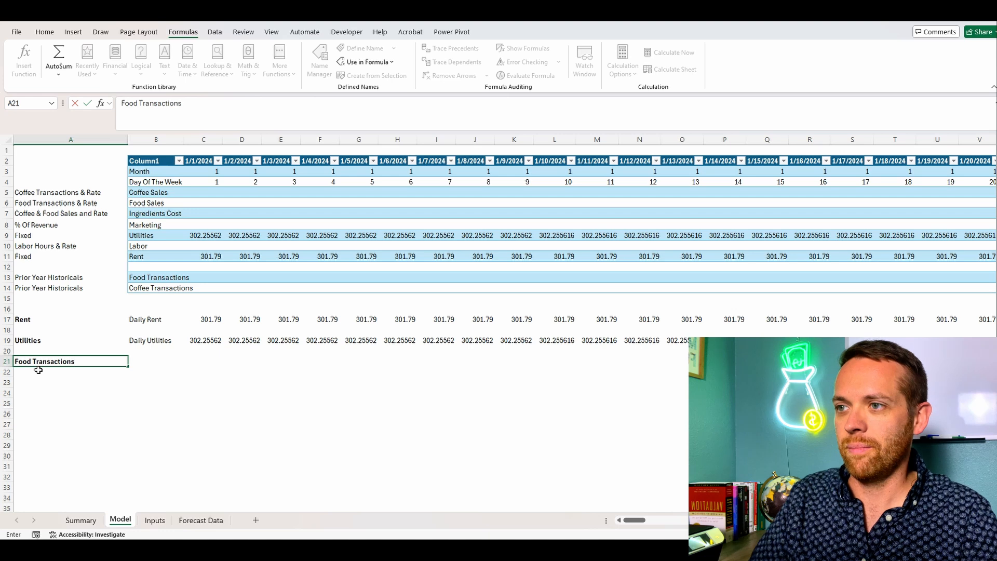
pyautogui.press('Tab')
# Step: Under the Food Transactions section, label B21 Prior Year and B22 Trend Adjustment
pyautogui.write('P')
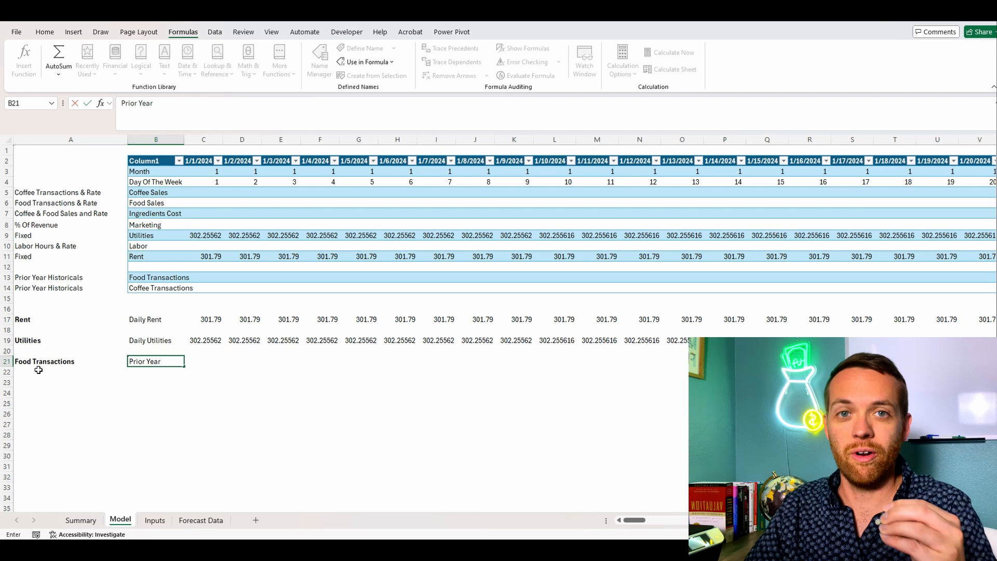
pyautogui.write('rior Year')
pyautogui.press('Return')
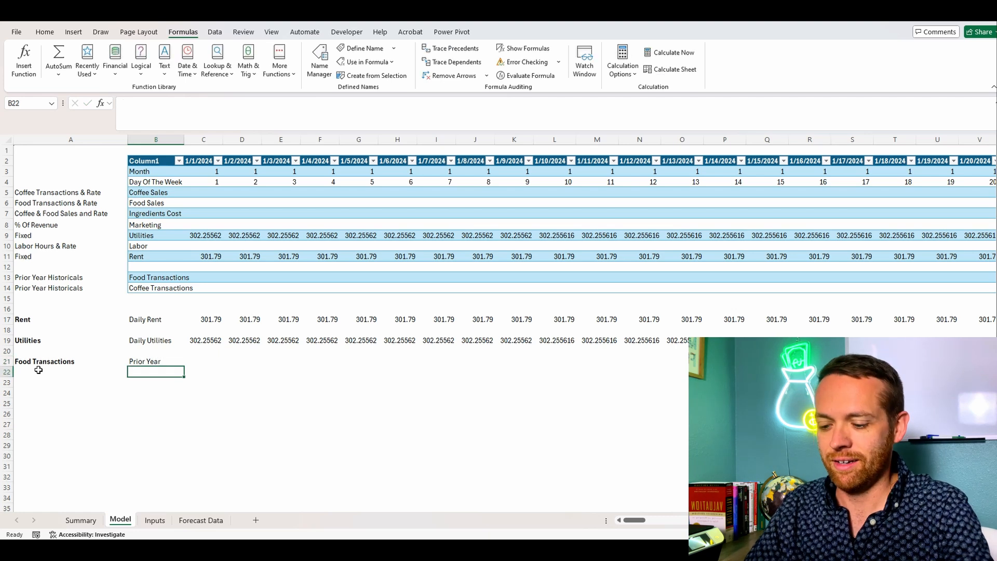
pyautogui.write('Trend Adj')
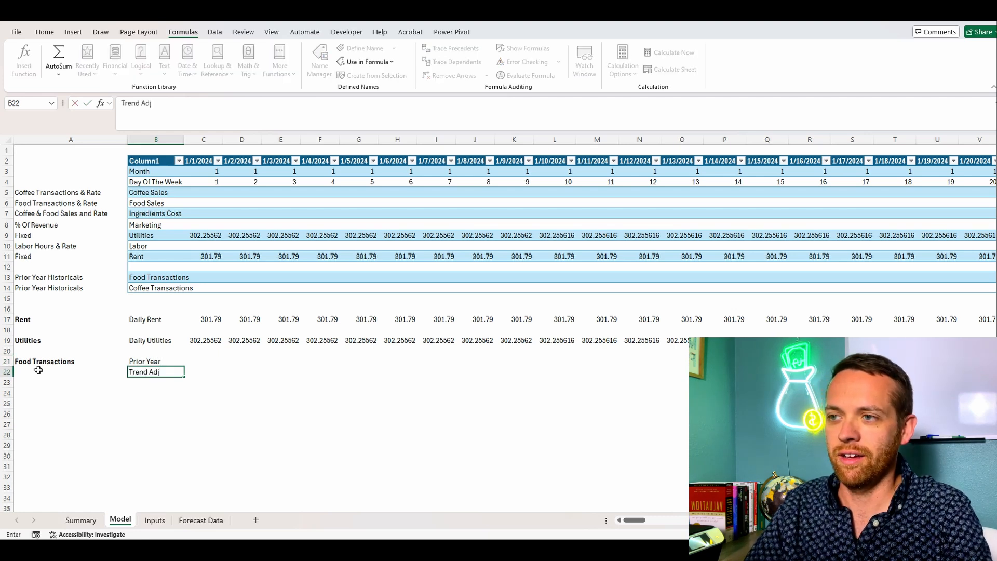
pyautogui.write('ustment')
pyautogui.press('Return')
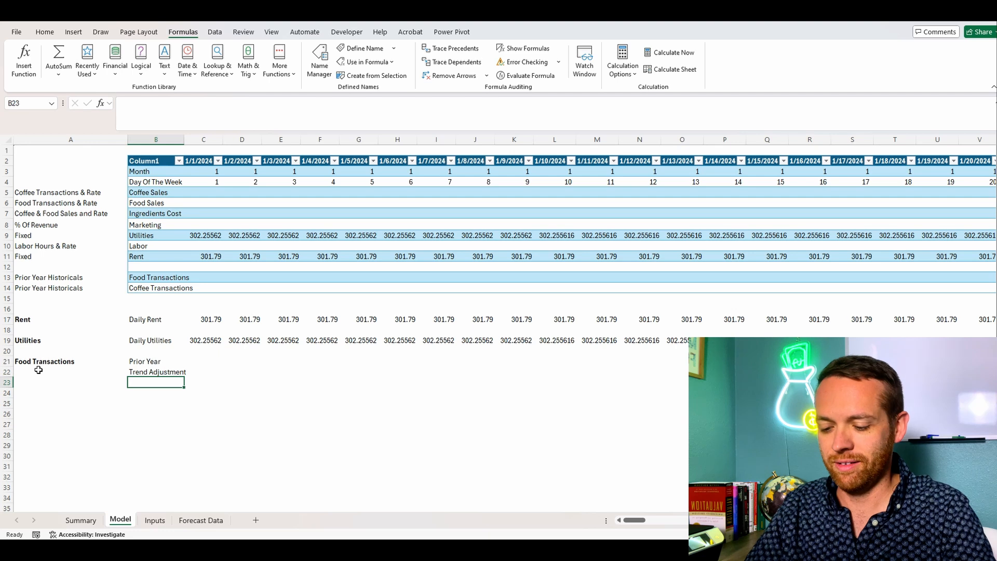
# Step: Label B23 Manual Adjustments and B24 Forecast in the Food Transactions section, and autofit column B's width to its labels
pyautogui.write('Manual Adjustments')
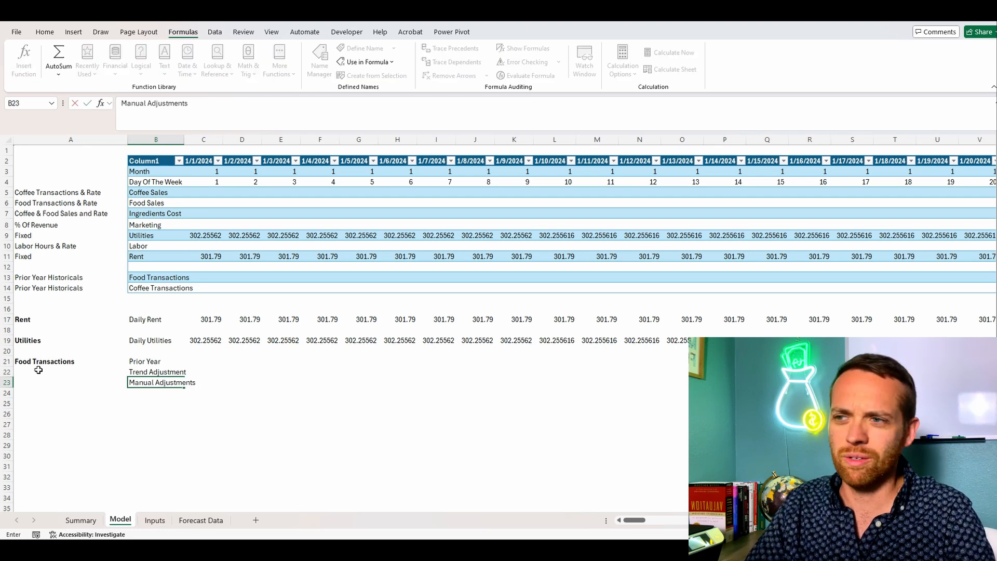
pyautogui.press('Return')
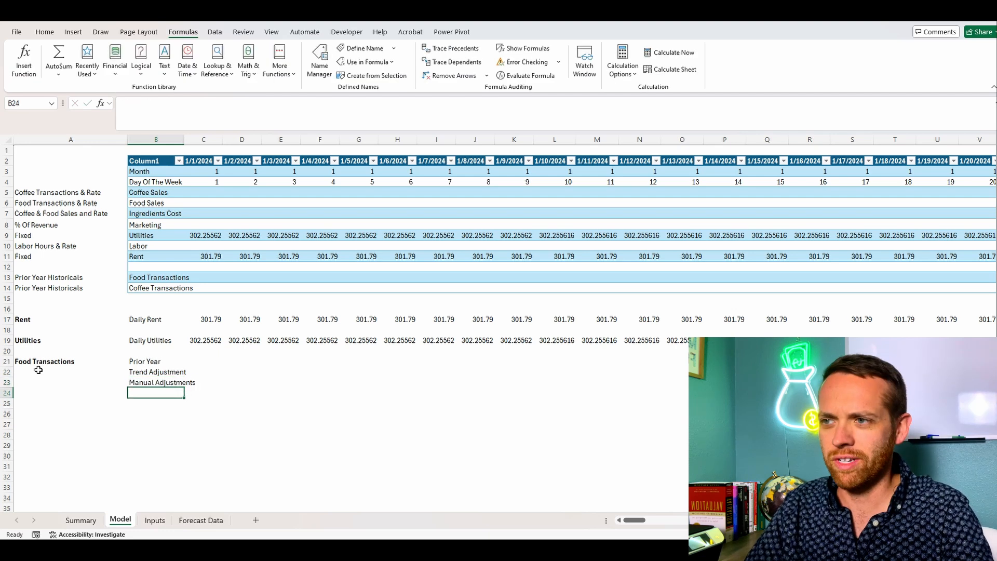
pyautogui.write('Forecast')
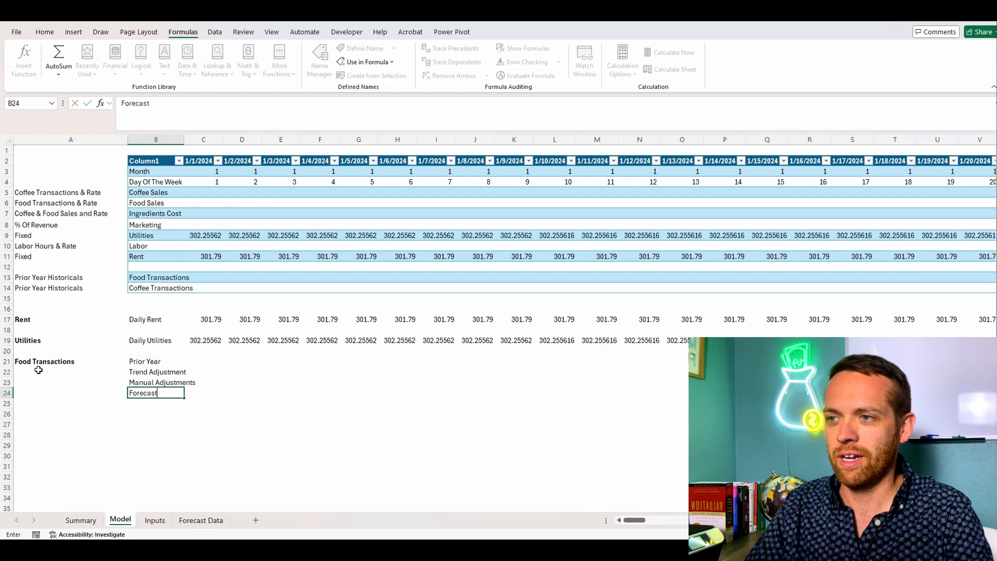
pyautogui.press('Return')
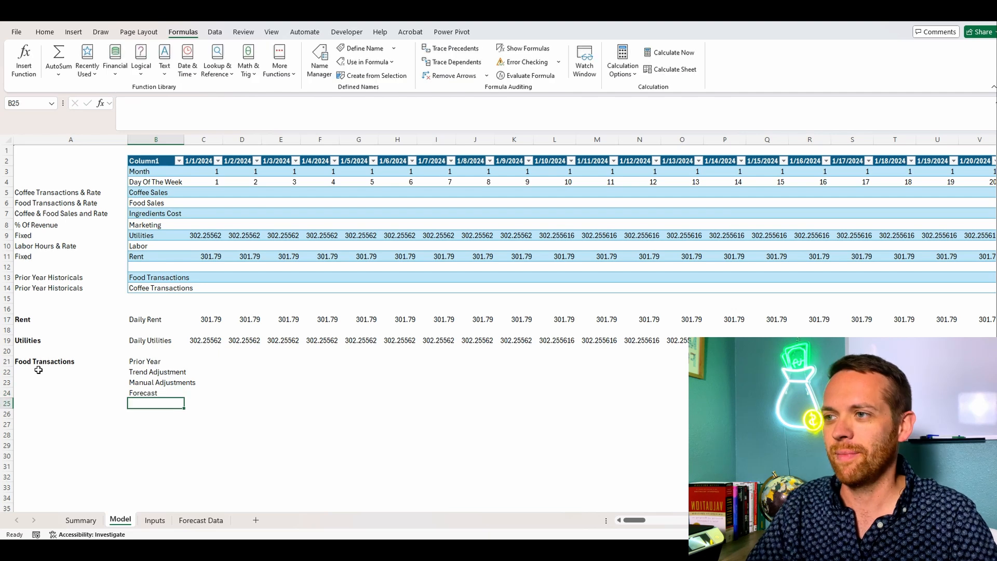
pyautogui.doubleClick(186, 137)
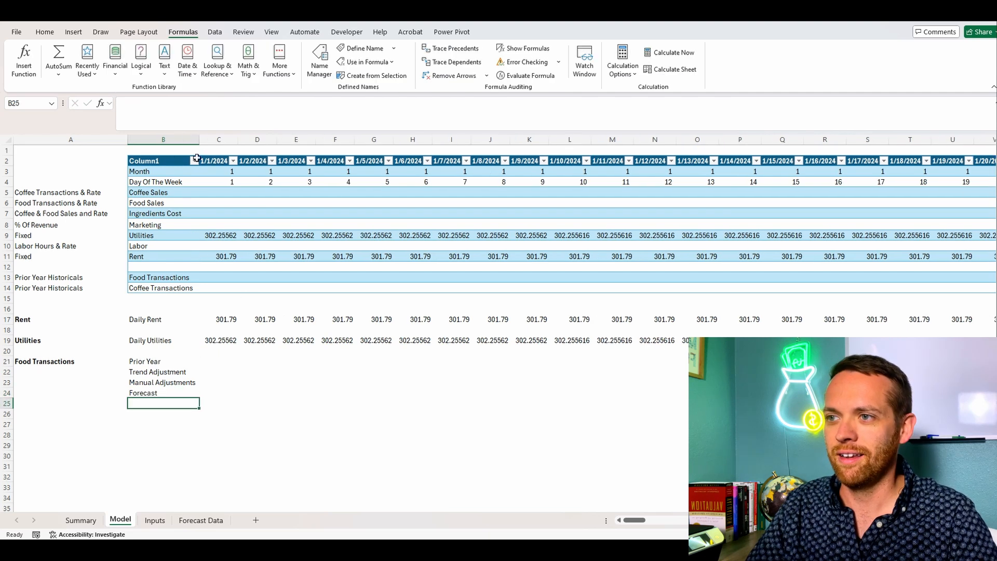
pyautogui.click(214, 362)
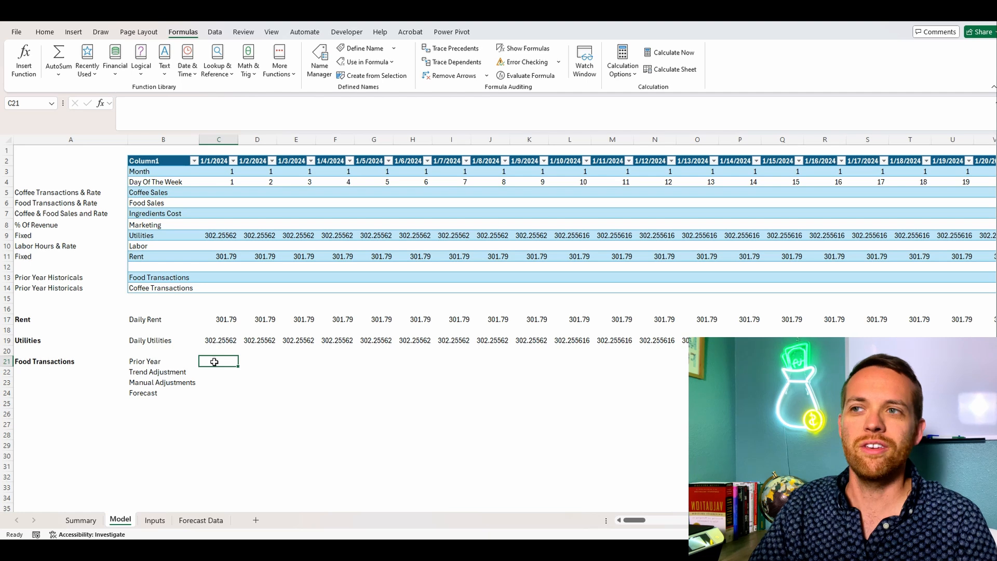
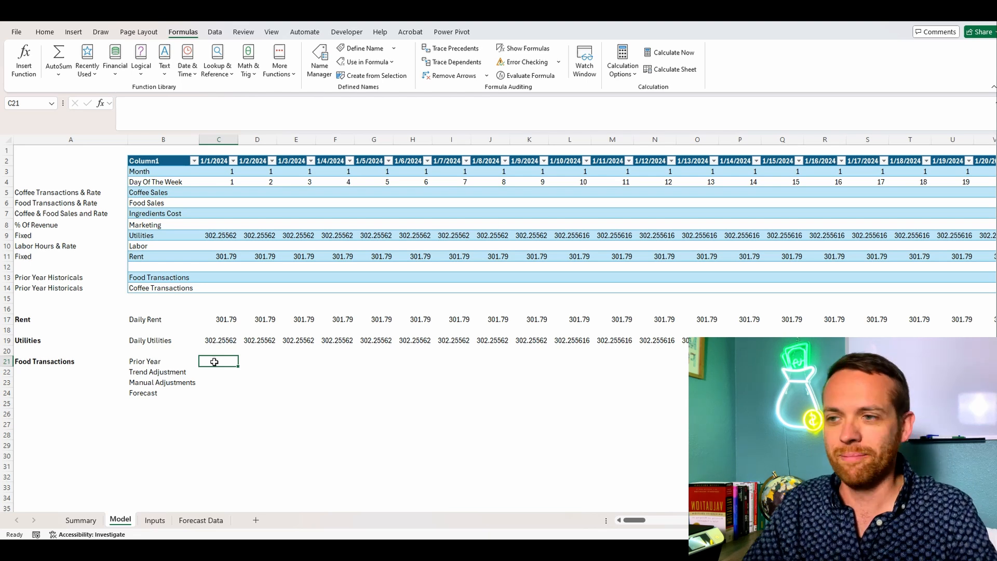
# Step: In the food transactions Prior Year cell C21, start a SUMIFS formula with Forecast_Data[Actual] as the sum range
pyautogui.write('=SUM')
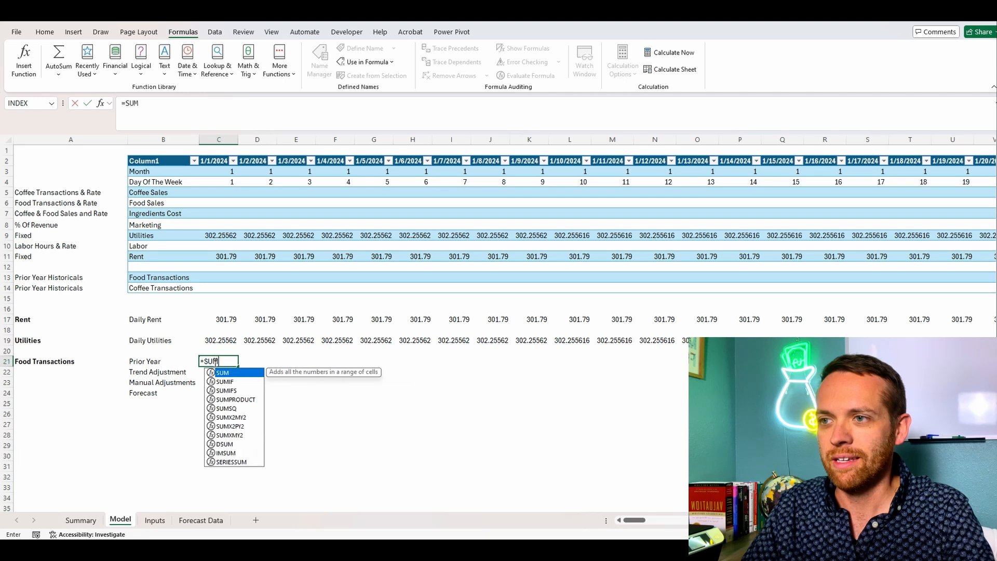
pyautogui.write('IFS(')
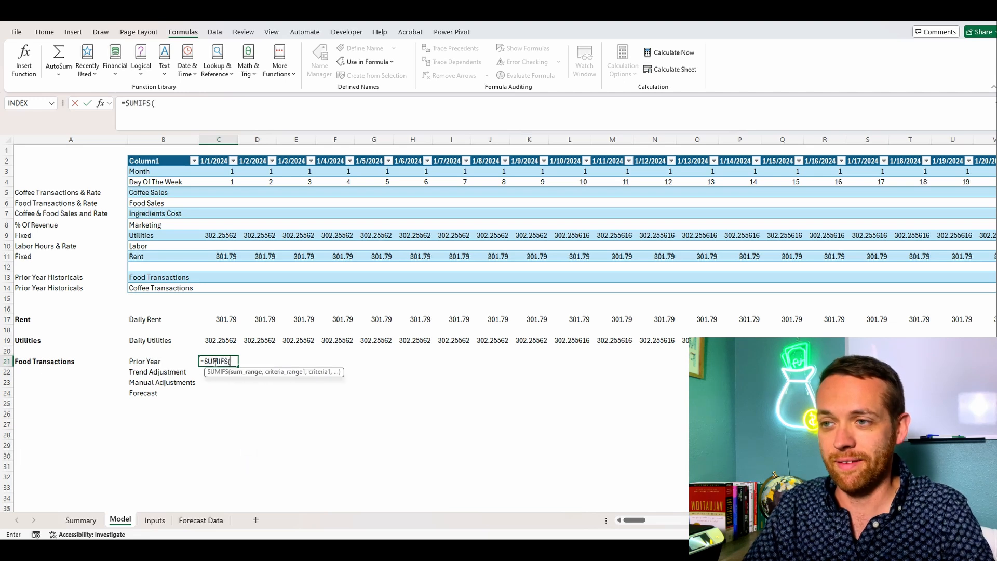
pyautogui.click(200, 520)
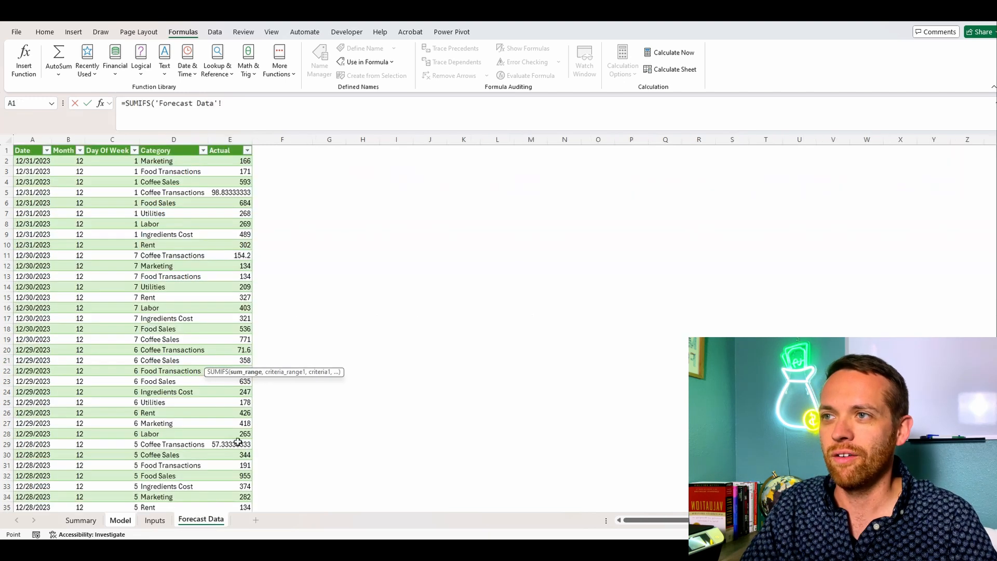
pyautogui.click(231, 140)
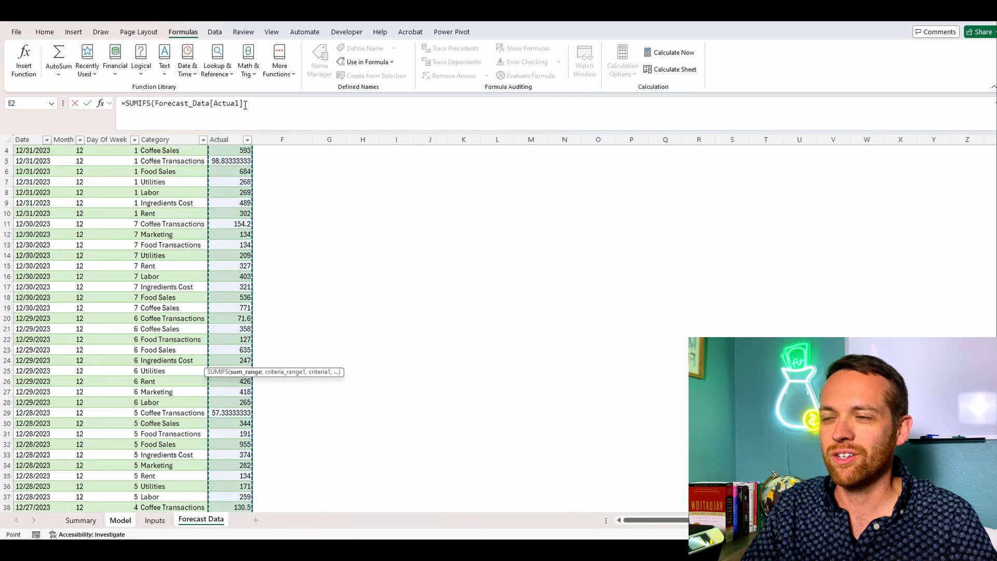
pyautogui.click(262, 102)
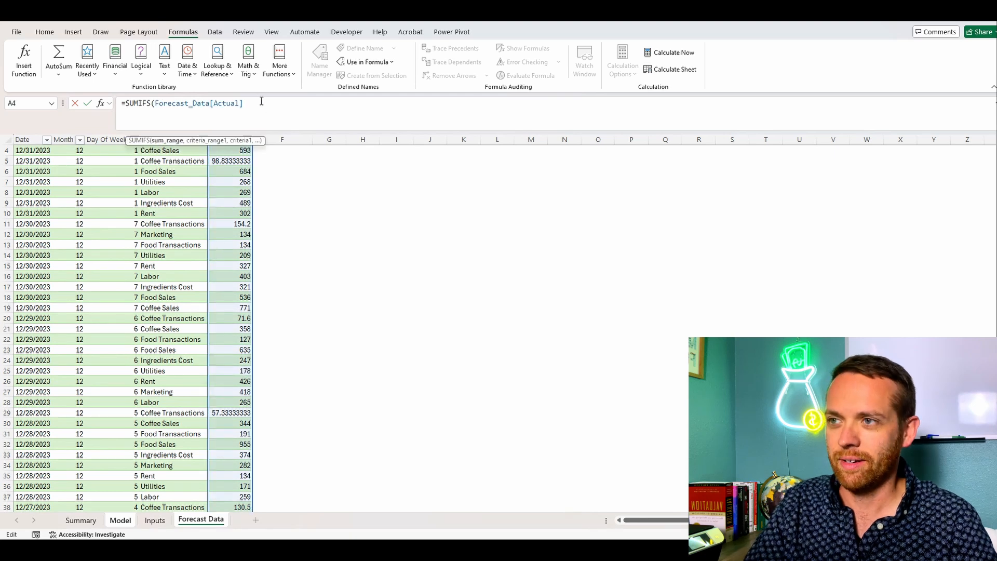
# Step: Add a SUMIFS criterion matching Forecast_Data[Day Of Week] to the row-locked Model cell C$4
pyautogui.write(',')
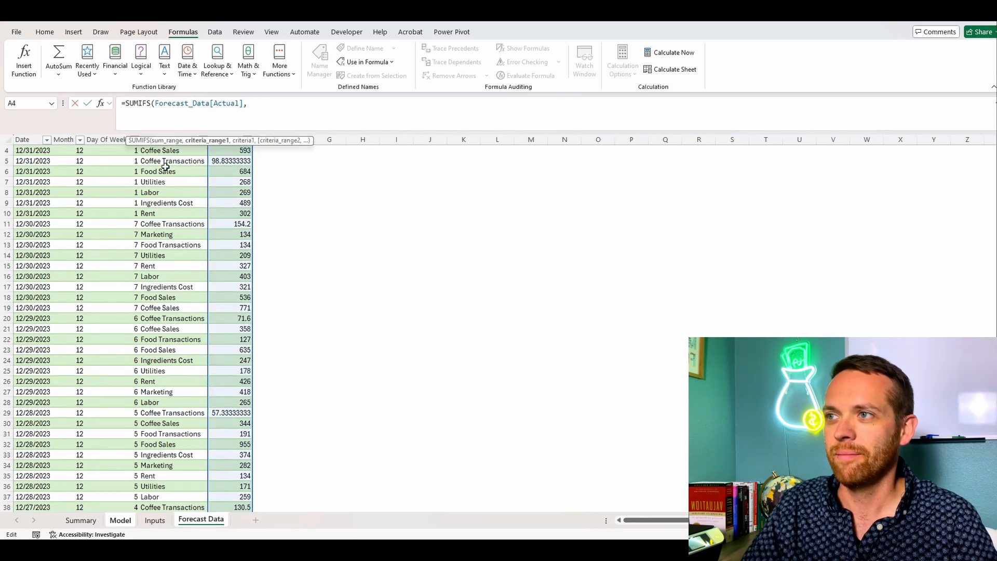
pyautogui.click(102, 137)
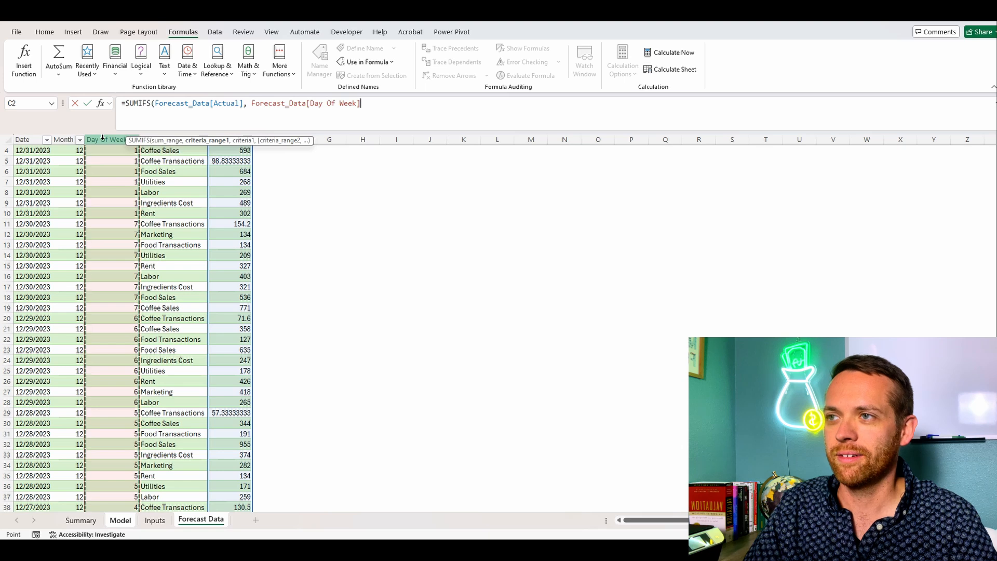
pyautogui.write(',')
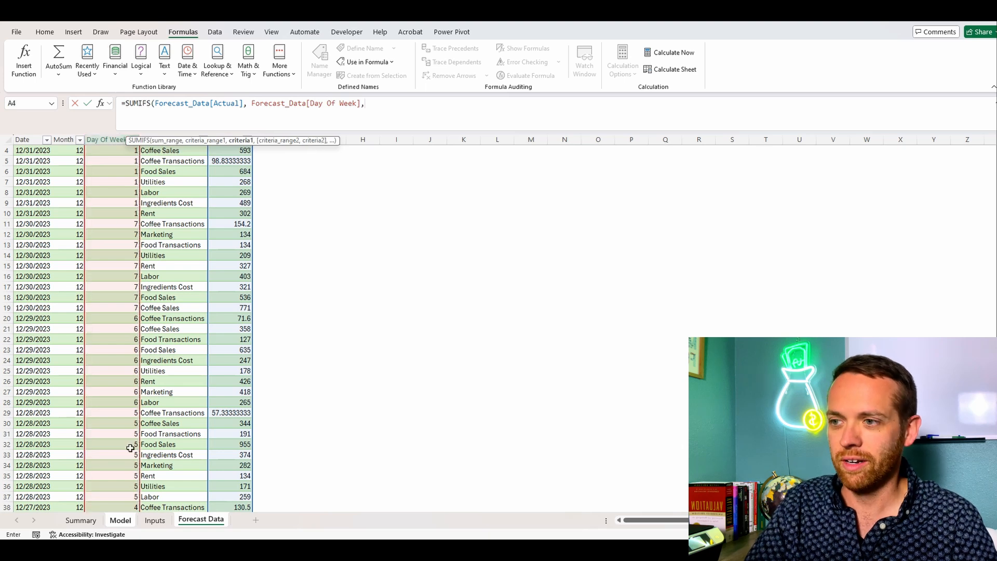
pyautogui.click(118, 520)
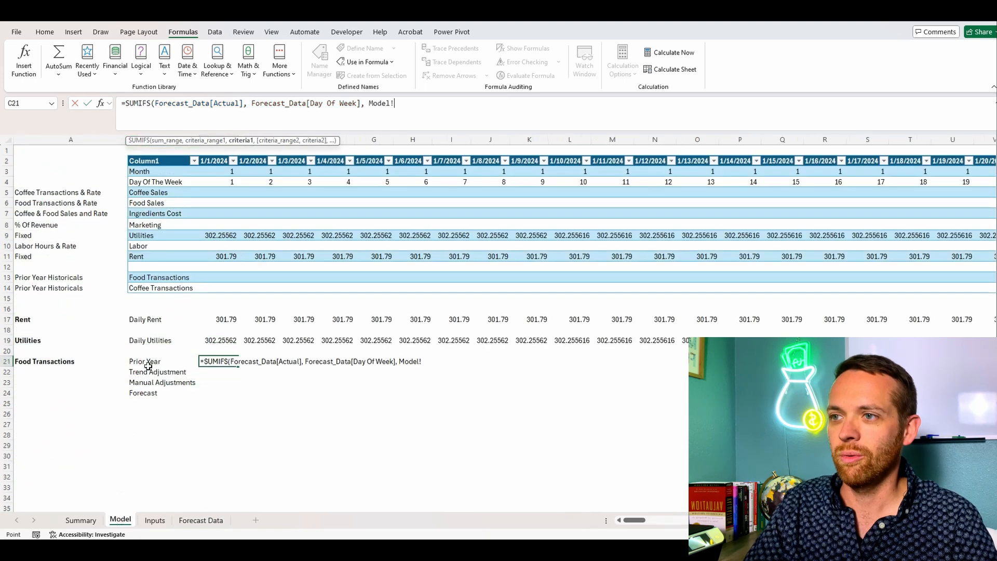
pyautogui.click(220, 182)
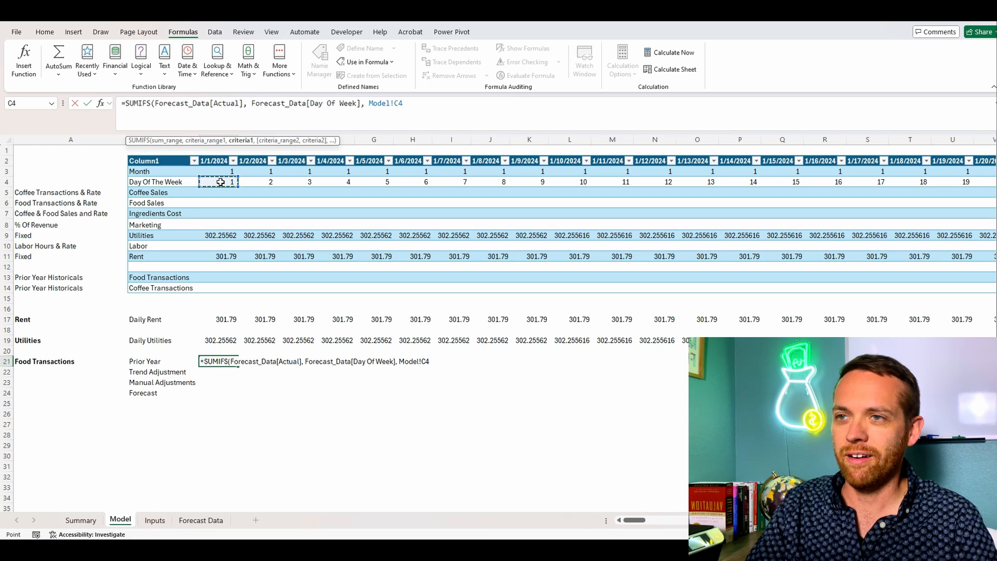
pyautogui.press('F4')
pyautogui.press('F4')
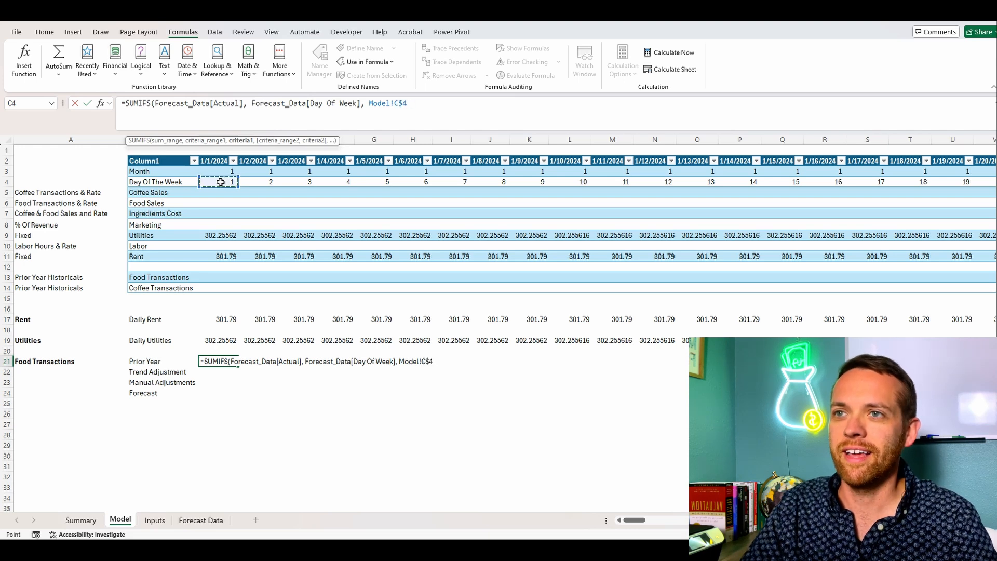
# Step: Add a second SUMIFS criterion matching Forecast_Data[Month] to the row-locked Model cell C$3, and close the function
pyautogui.write(',')
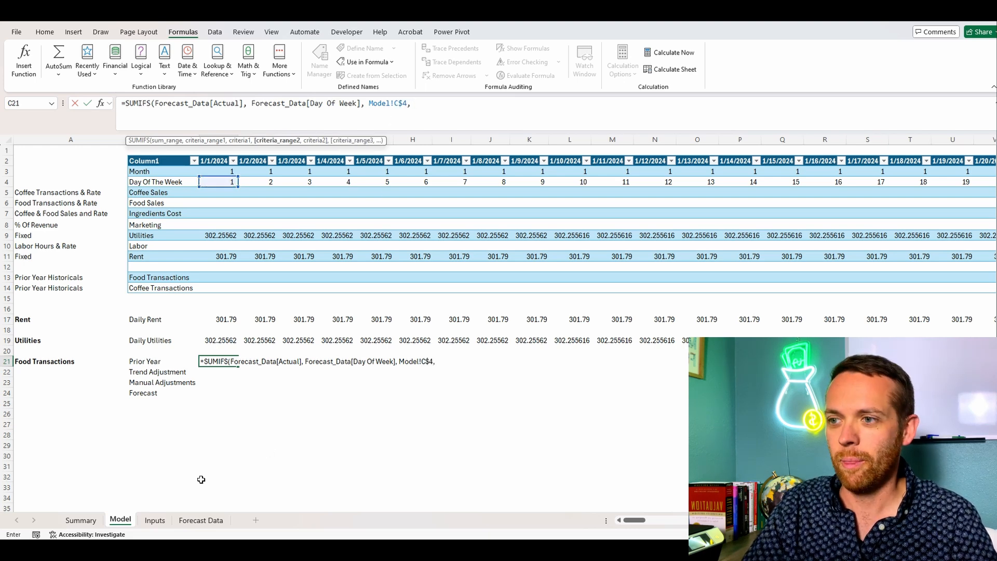
pyautogui.click(200, 519)
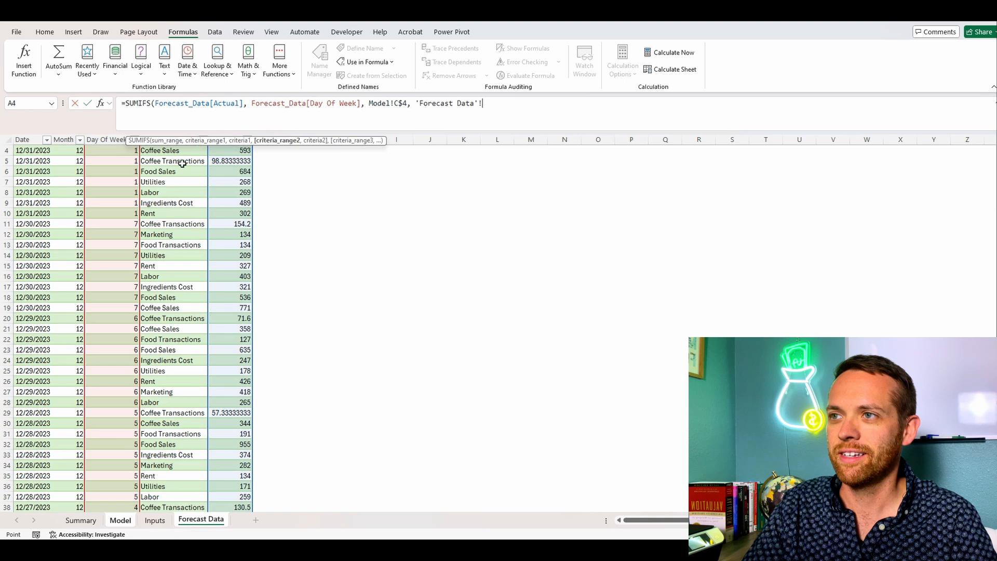
pyautogui.click(67, 136)
pyautogui.write(',')
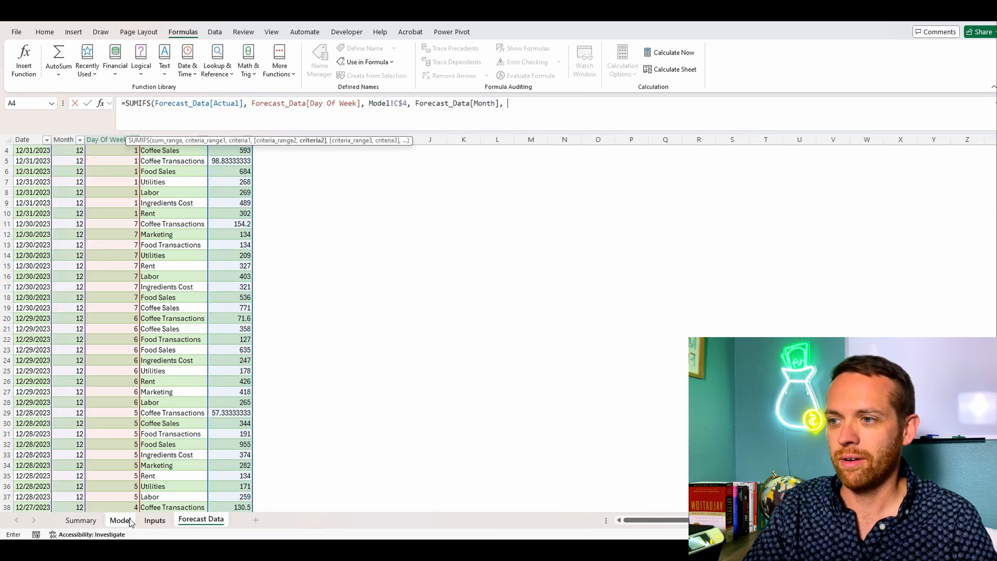
pyautogui.click(120, 520)
pyautogui.click(216, 170)
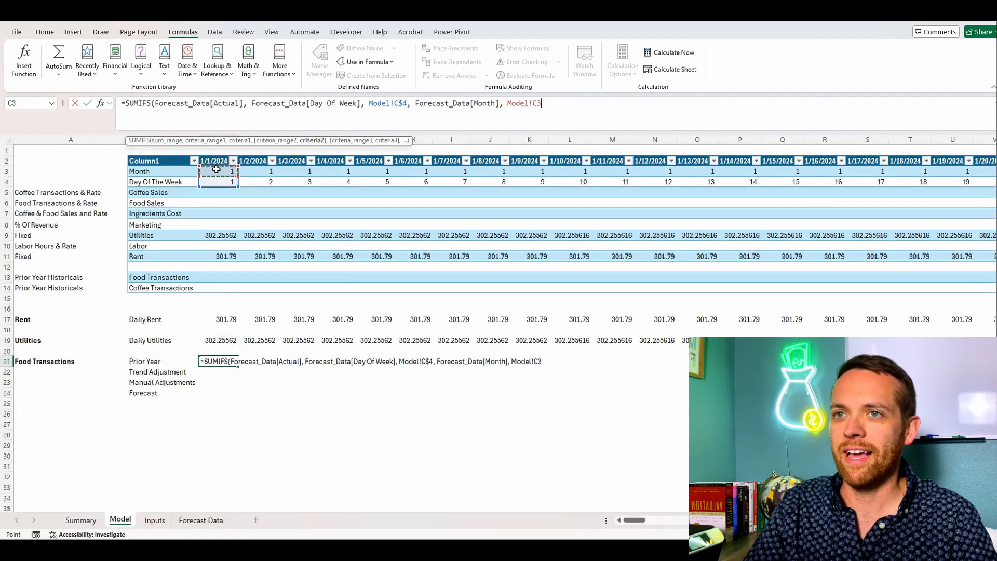
pyautogui.press('F4')
pyautogui.press('F4')
pyautogui.write(')')
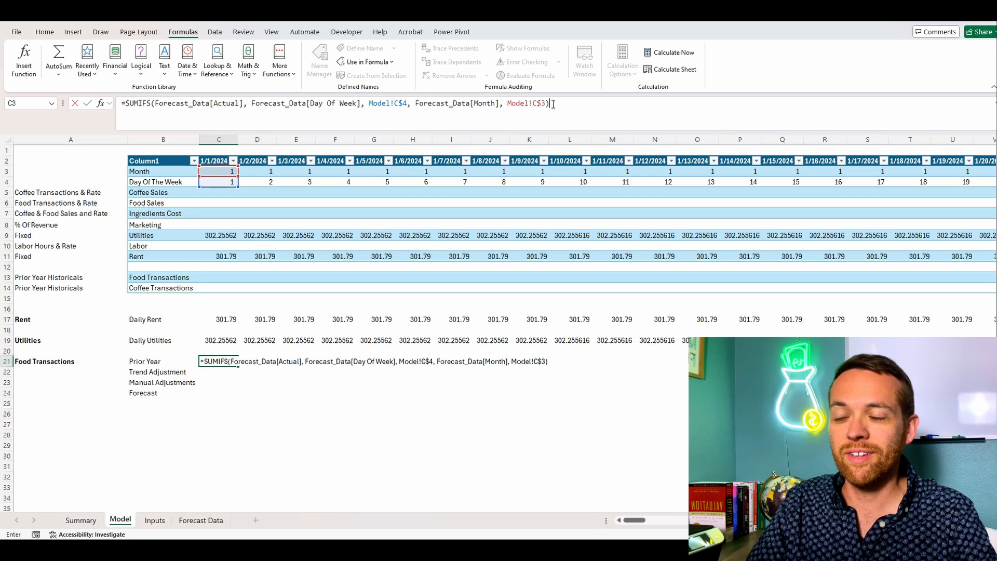
# Step: Divide the SUMIFS result by a COUNTIFS that starts with Forecast_Data[Day Of Week] as its first criteria range
pyautogui.click(600, 103)
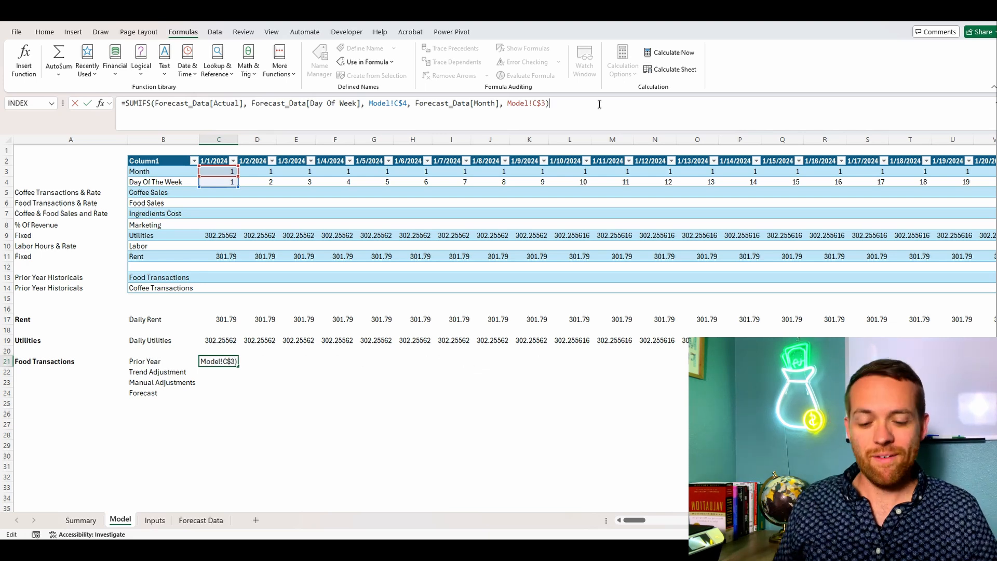
pyautogui.write('/COUNTI')
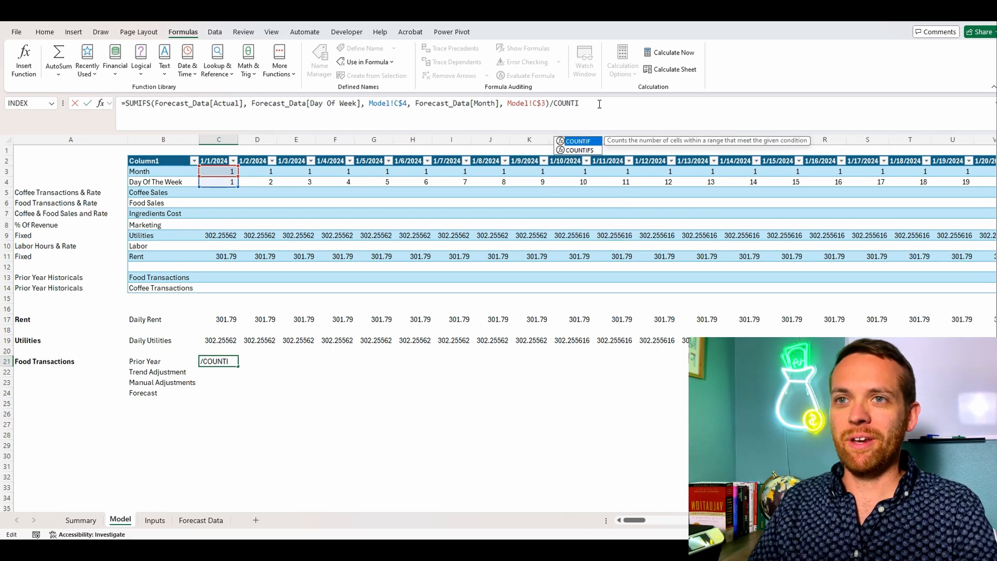
pyautogui.write('FS(')
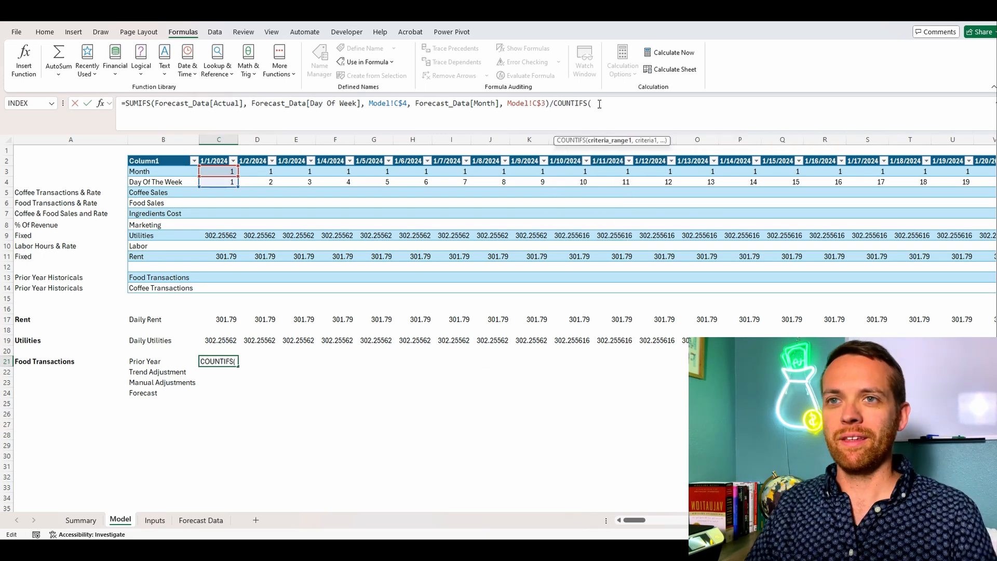
pyautogui.click(193, 521)
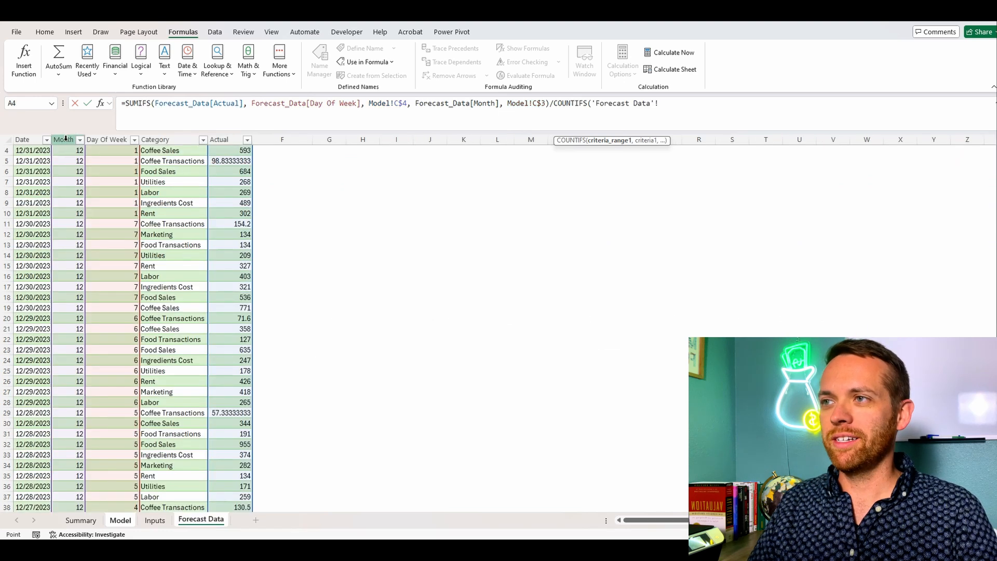
pyautogui.click(112, 138)
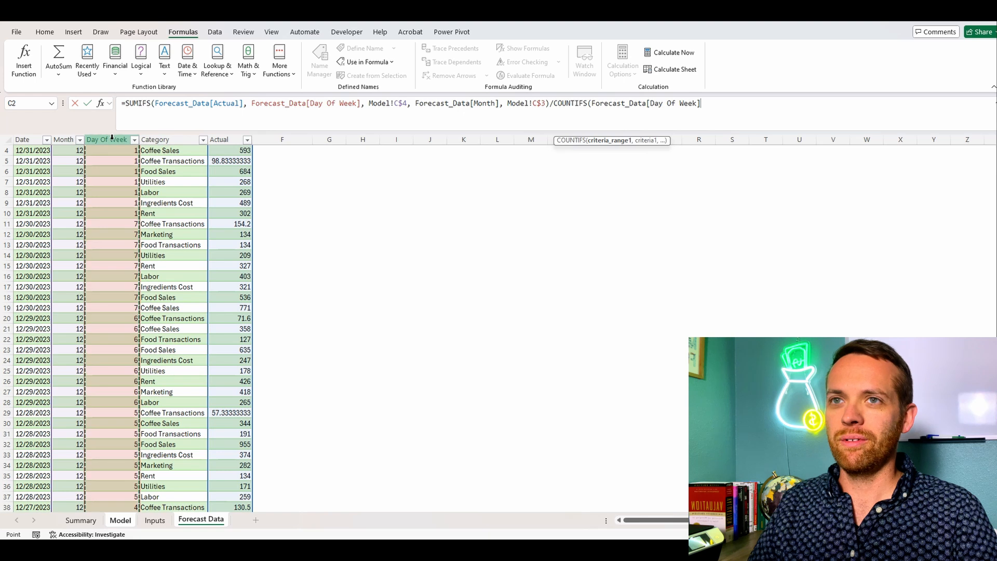
pyautogui.write(',')
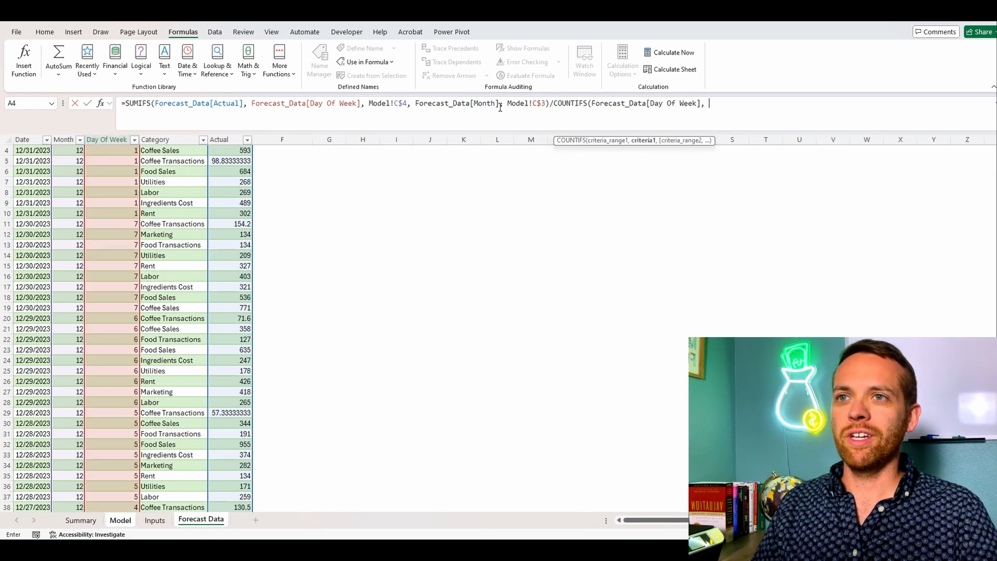
# Step: Reuse the SUMIFS day and month criteria in COUNTIFS, add Forecast_Data[Category], "Food Transactions" to both functions, and enter the C21 formula
pyautogui.moveTo(500, 107); pyautogui.dragTo(185, 107)
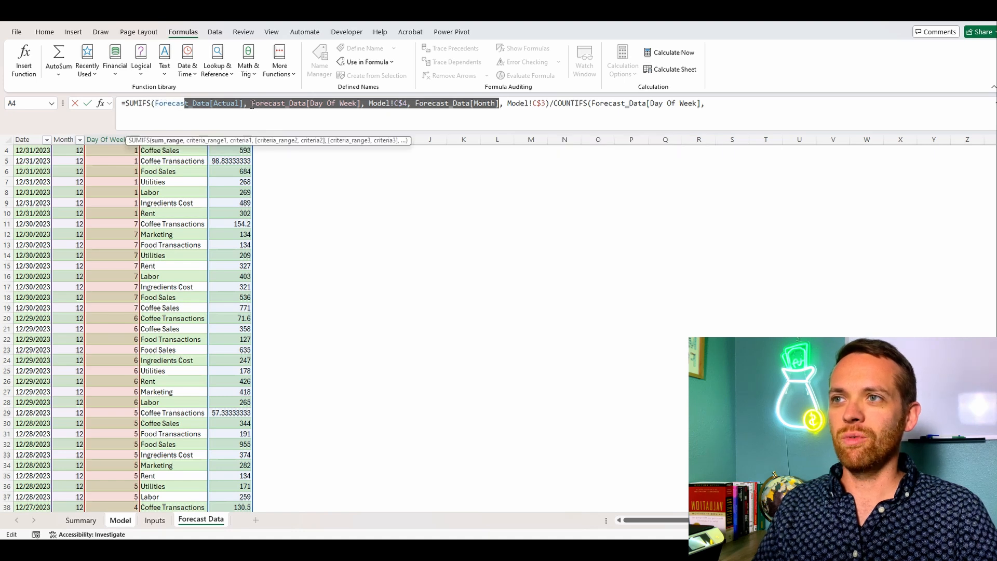
pyautogui.moveTo(252, 105); pyautogui.dragTo(542, 98)
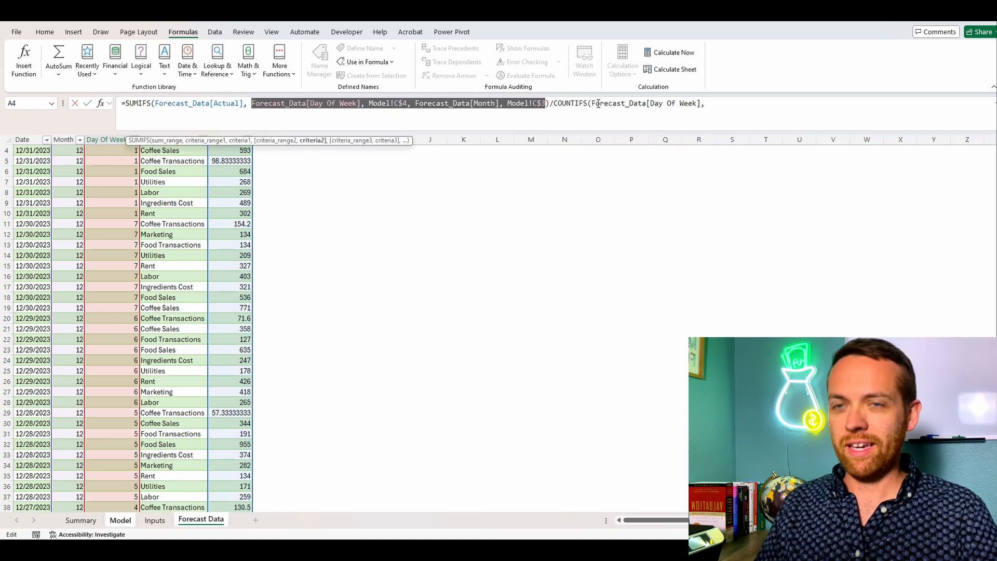
pyautogui.moveTo(713, 107); pyautogui.dragTo(592, 115)
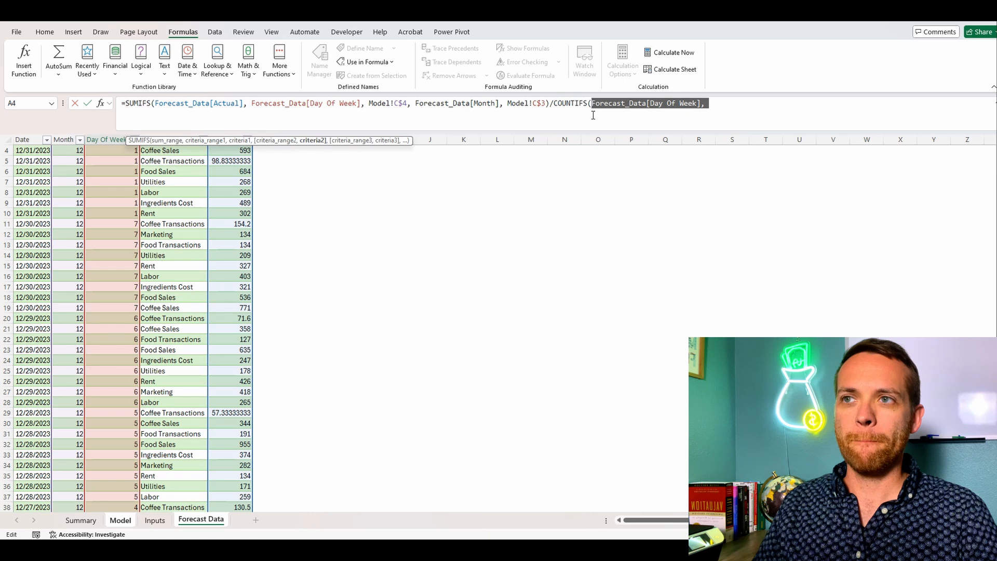
pyautogui.hotkey('ctrl', 'v')
pyautogui.press('Return')
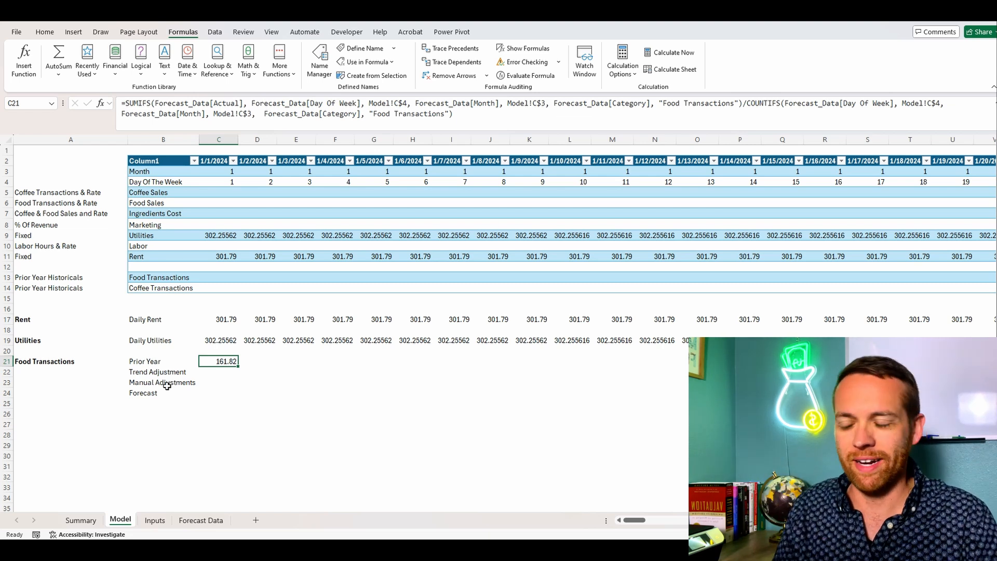
# Step: On the Summary sheet, copy the pivot table's month headers 1 to 12 and paste them as values starting at C20
pyautogui.click(80, 520)
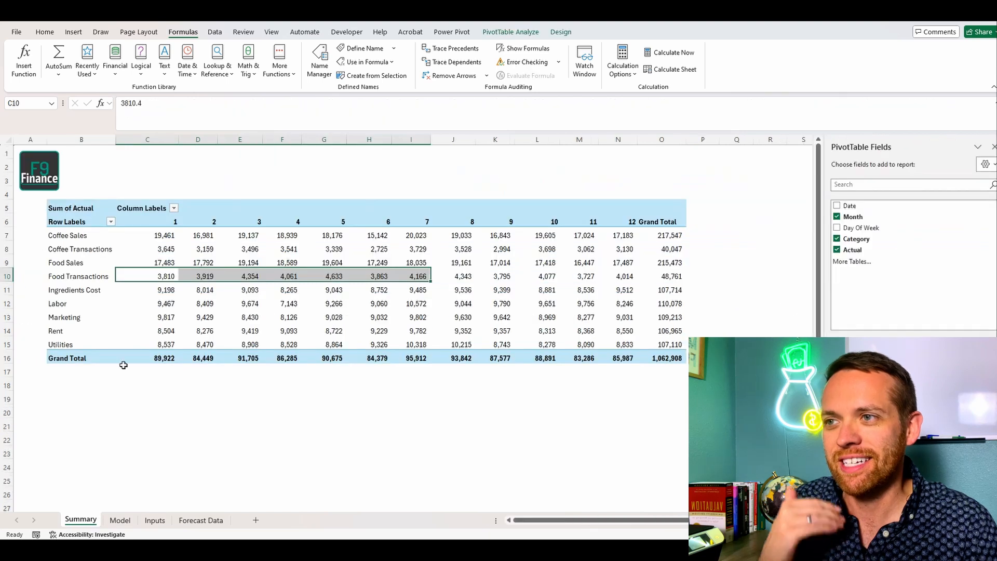
pyautogui.moveTo(164, 221); pyautogui.dragTo(607, 223)
pyautogui.hotkey('ctrl', 'c')
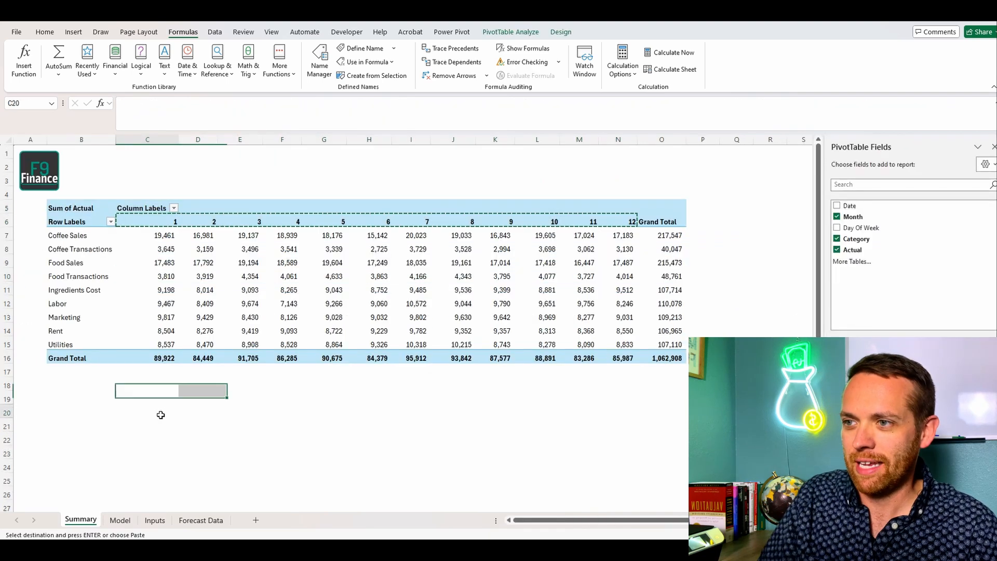
pyautogui.click(147, 410)
pyautogui.hotkey('ctrl', 'alt', 'v')
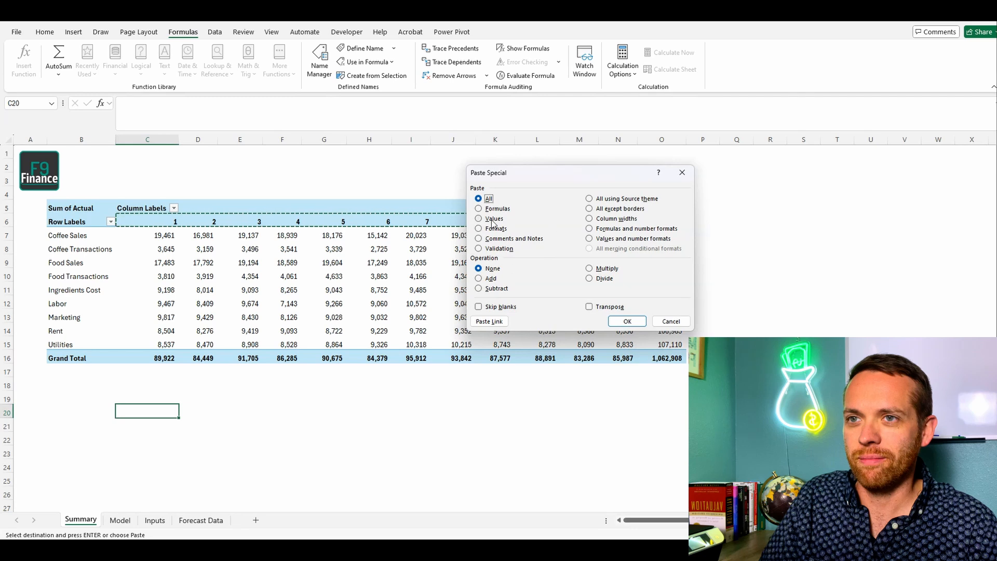
pyautogui.click(488, 218)
pyautogui.click(626, 320)
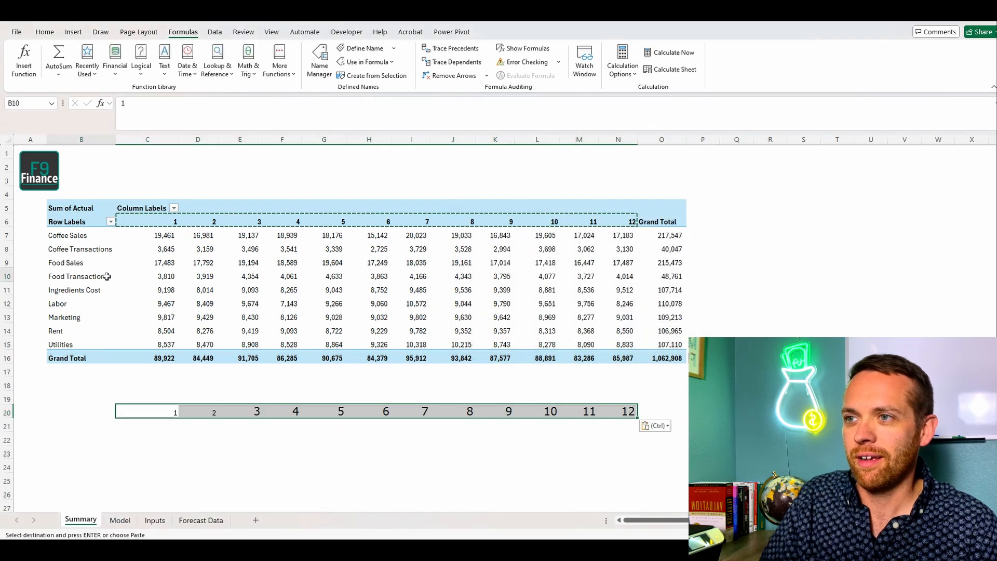
# Step: Copy the pivot table's Food Transactions label and its monthly figures for months 1 to 12 into row 21, starting at B21
pyautogui.moveTo(83, 277); pyautogui.dragTo(614, 270)
pyautogui.hotkey('ctrl', 'c')
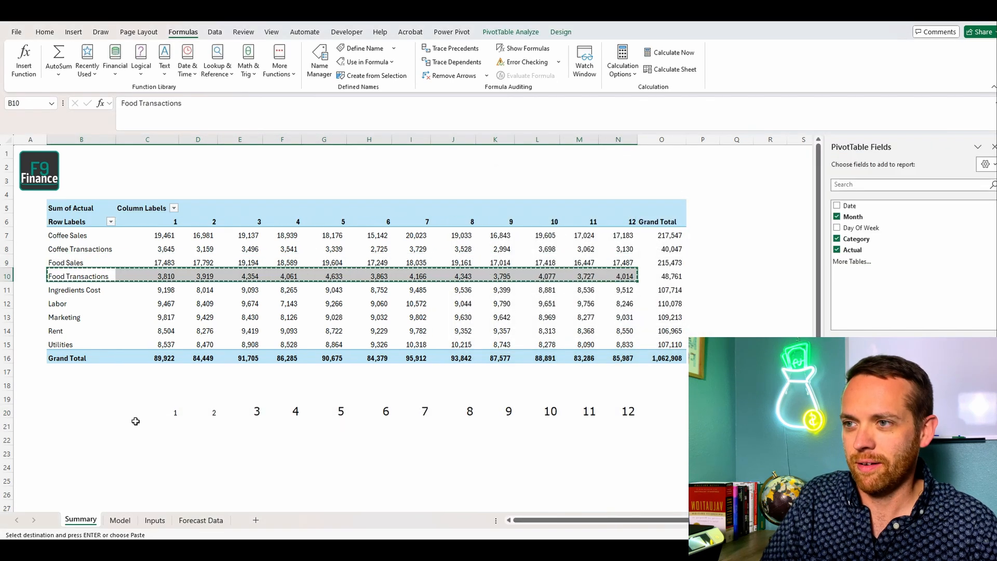
pyautogui.click(80, 425)
pyautogui.hotkey('ctrl', 'v')
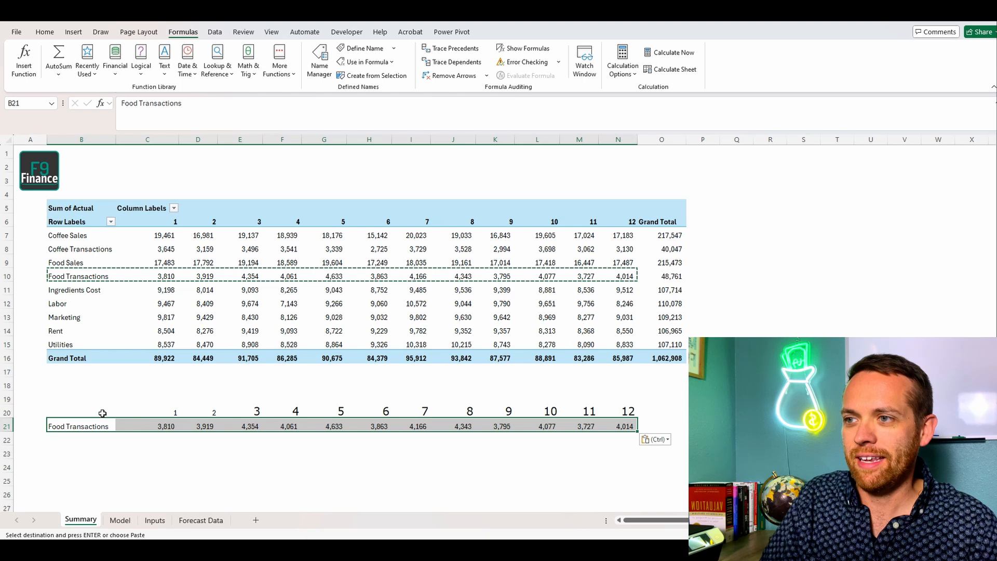
# Step: Insert a 2-D line chart of the monthly Food Transactions from B20:N21 on the Summary sheet
pyautogui.moveTo(100, 412); pyautogui.dragTo(615, 421)
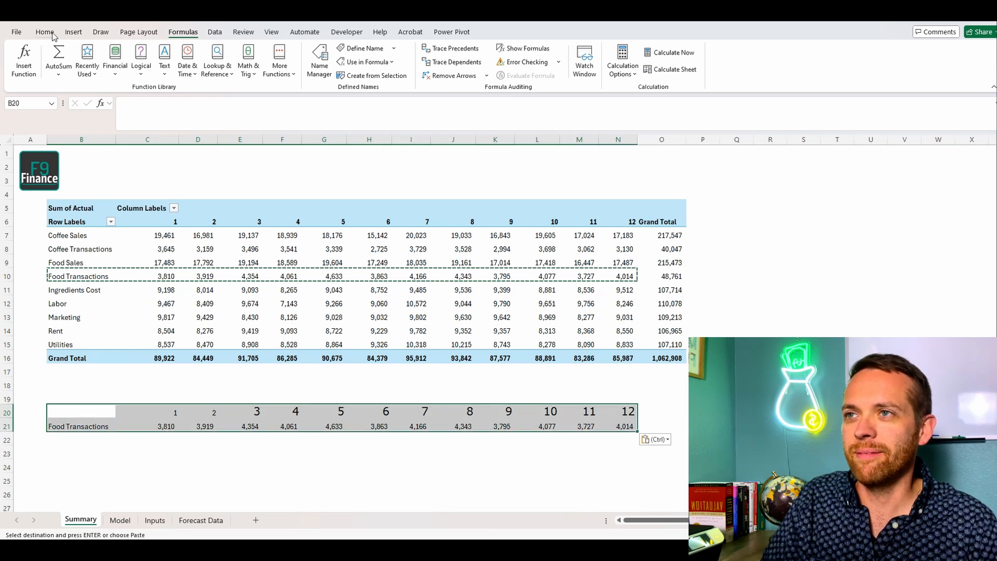
pyautogui.click(73, 32)
pyautogui.click(373, 48)
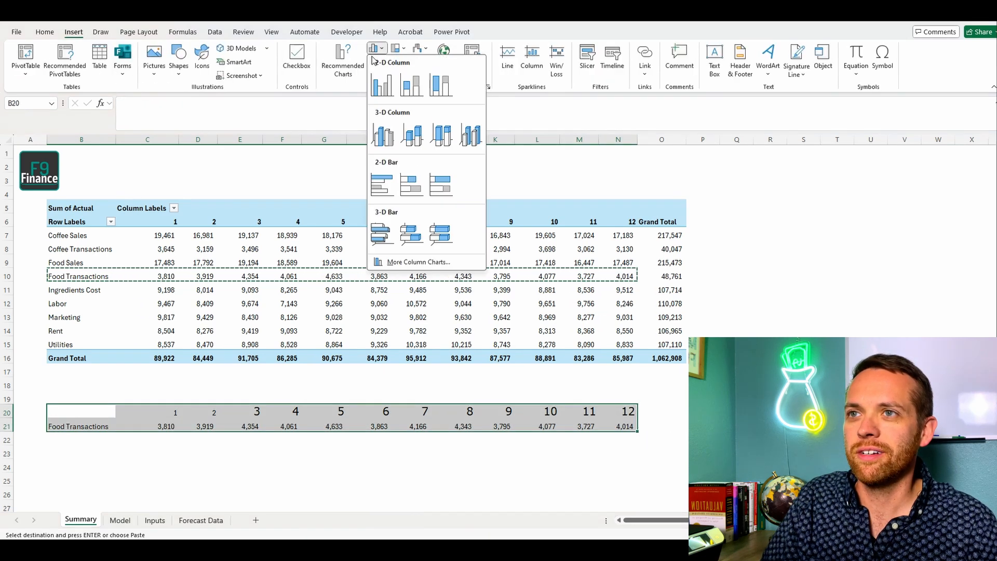
pyautogui.click(375, 62)
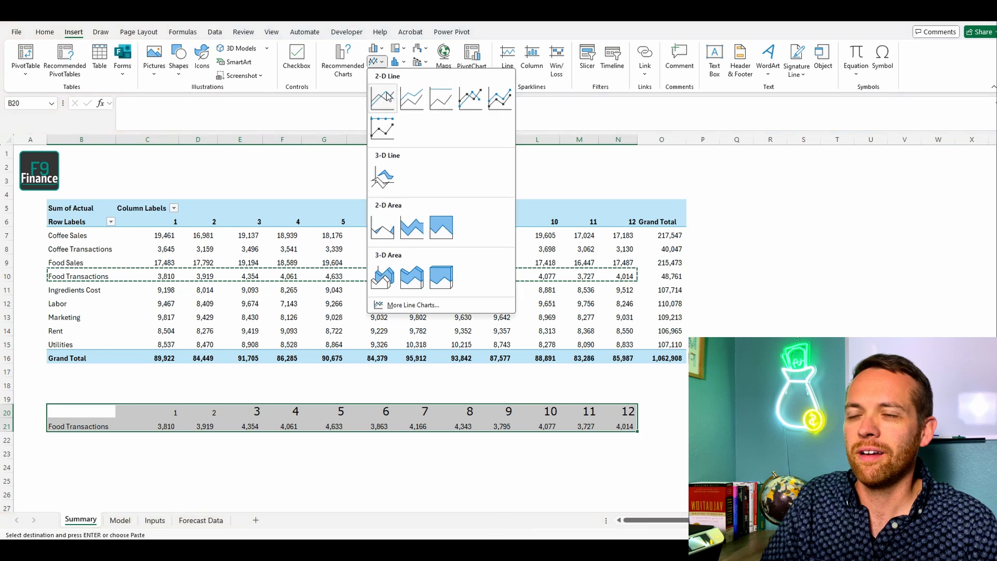
pyautogui.click(382, 96)
# Step: Add a linear trendline to the Food Transactions series, show its equation on the chart, and place the equation label just above the line
pyautogui.click(504, 303)
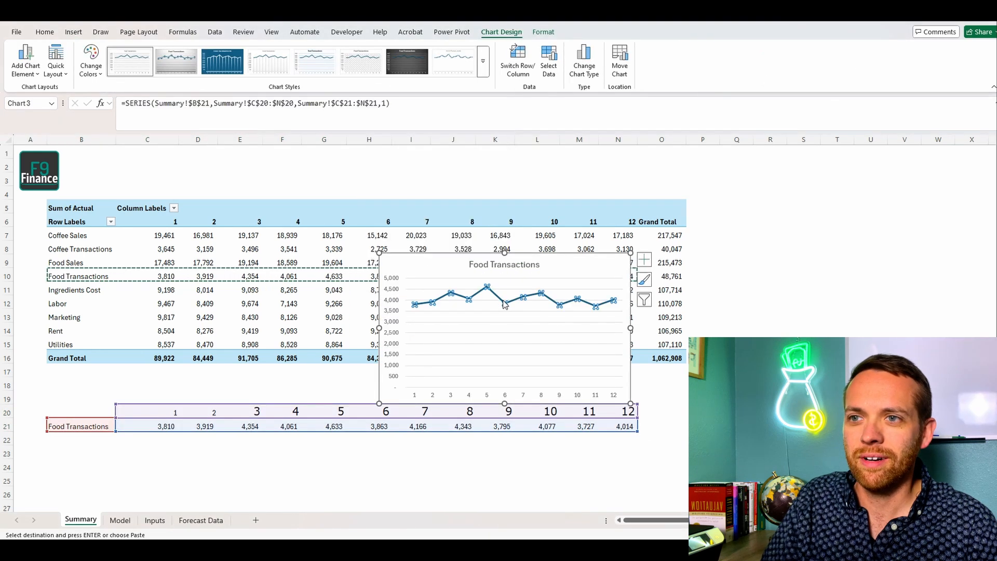
pyautogui.rightClick(504, 303)
pyautogui.click(546, 400)
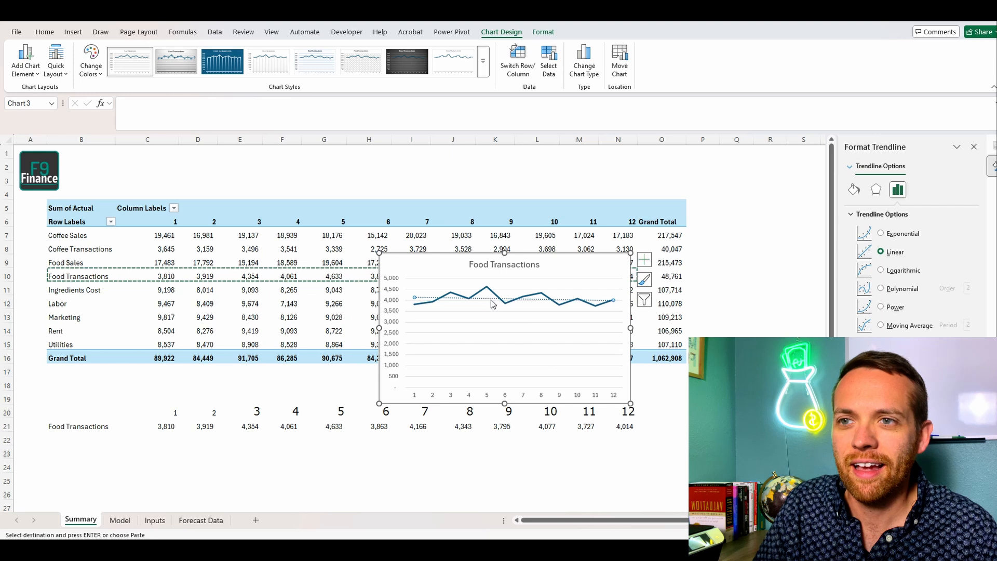
pyautogui.rightClick(491, 300)
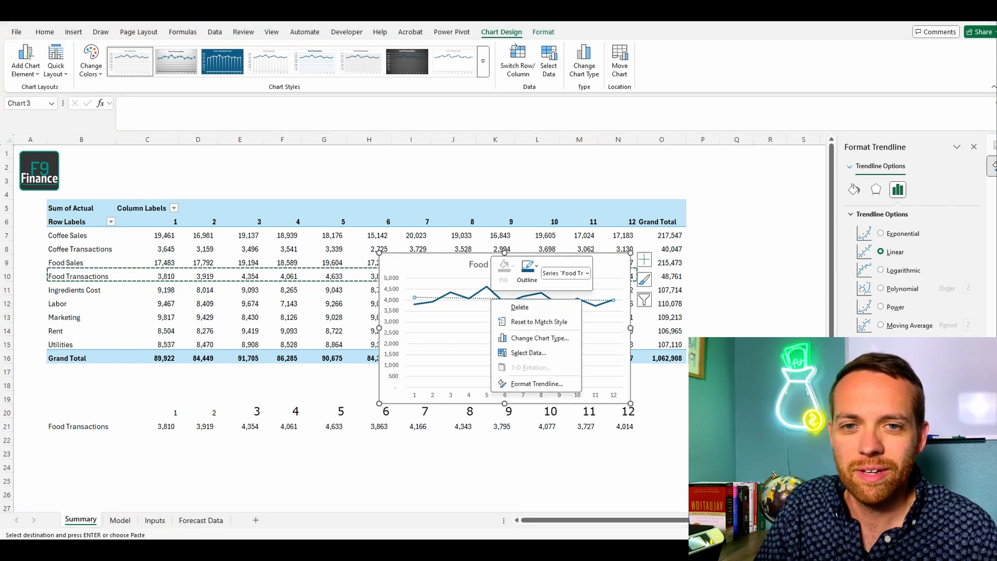
pyautogui.click(862, 452)
pyautogui.moveTo(600, 300); pyautogui.dragTo(603, 280)
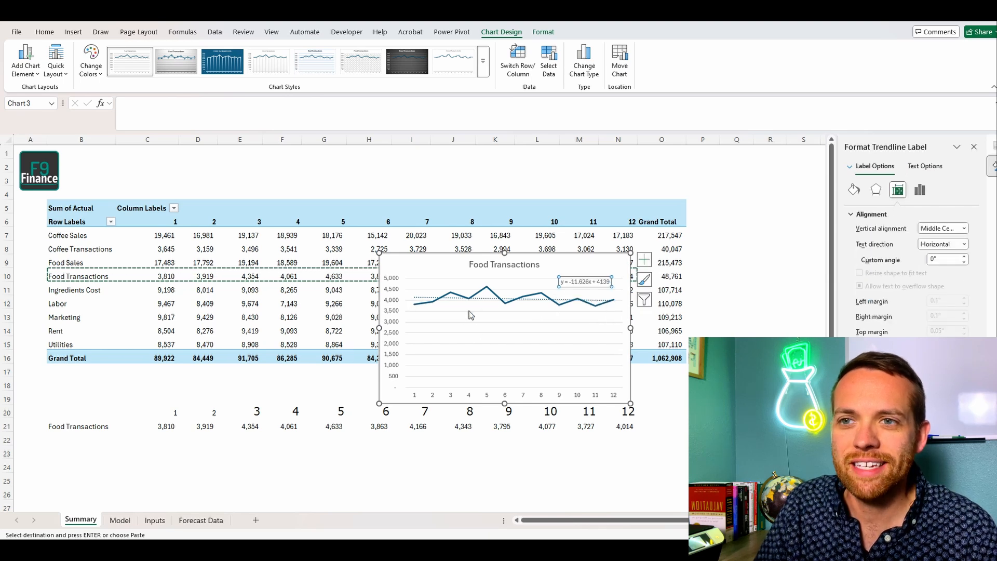
# Step: Delete the Food Transactions chart and clear the copied helper data in B20:N21 of the Summary sheet
pyautogui.click(599, 260)
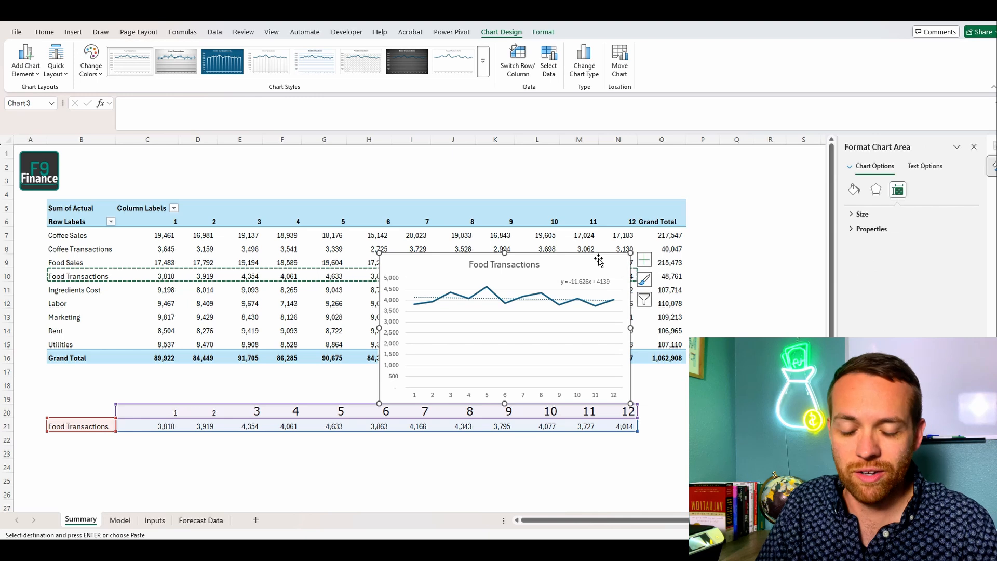
pyautogui.press('Delete')
pyautogui.press('Escape')
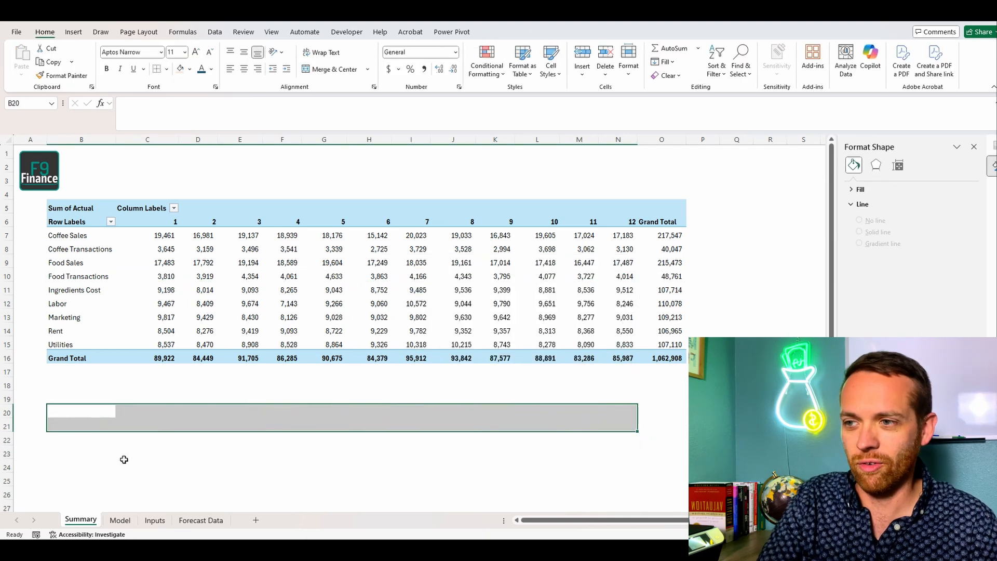
# Step: On the Inputs sheet, label A8 "Trend Adjustment - Food" and widen column A to fit the text
pyautogui.click(120, 520)
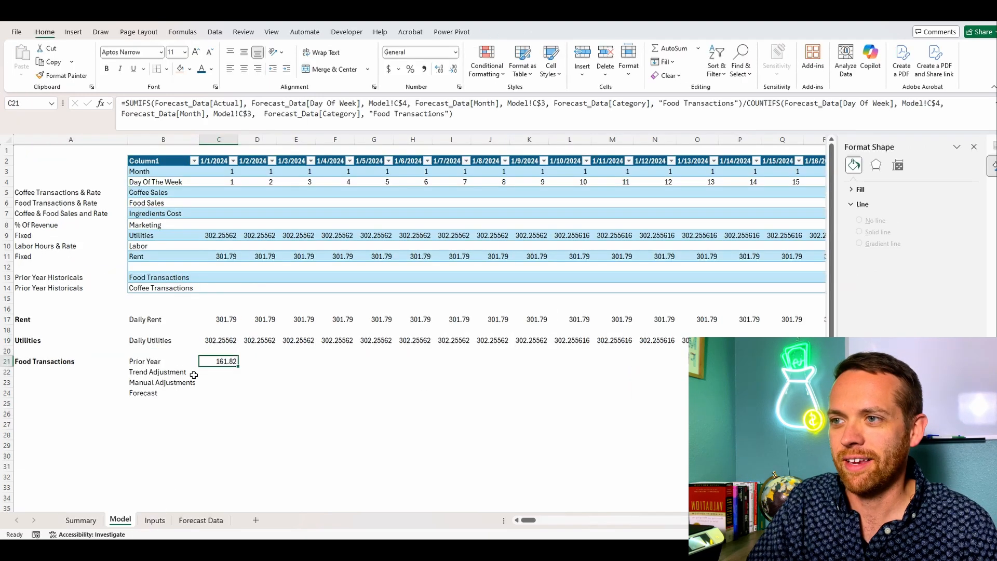
pyautogui.click(216, 373)
pyautogui.click(155, 520)
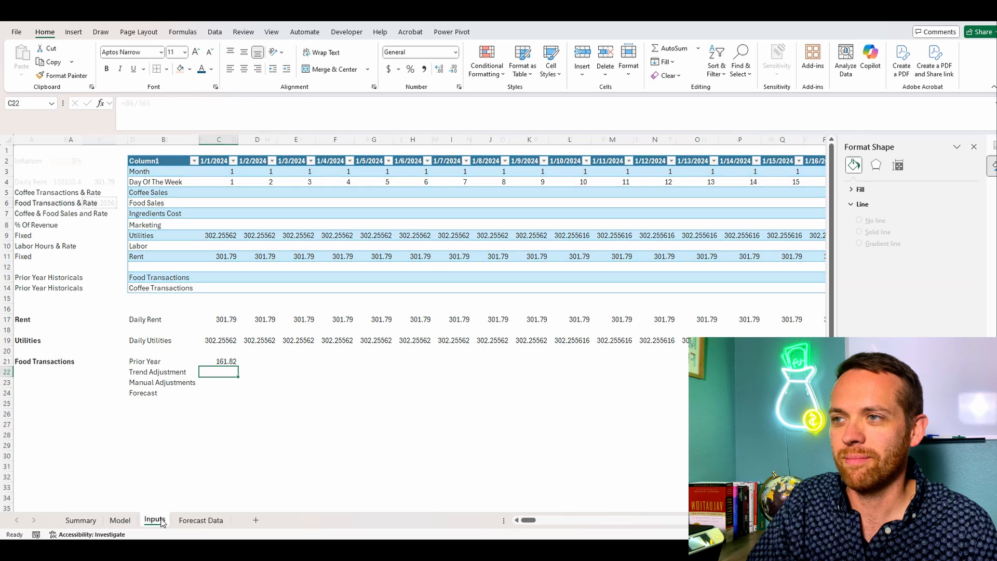
pyautogui.click(33, 224)
pyautogui.write('Tr')
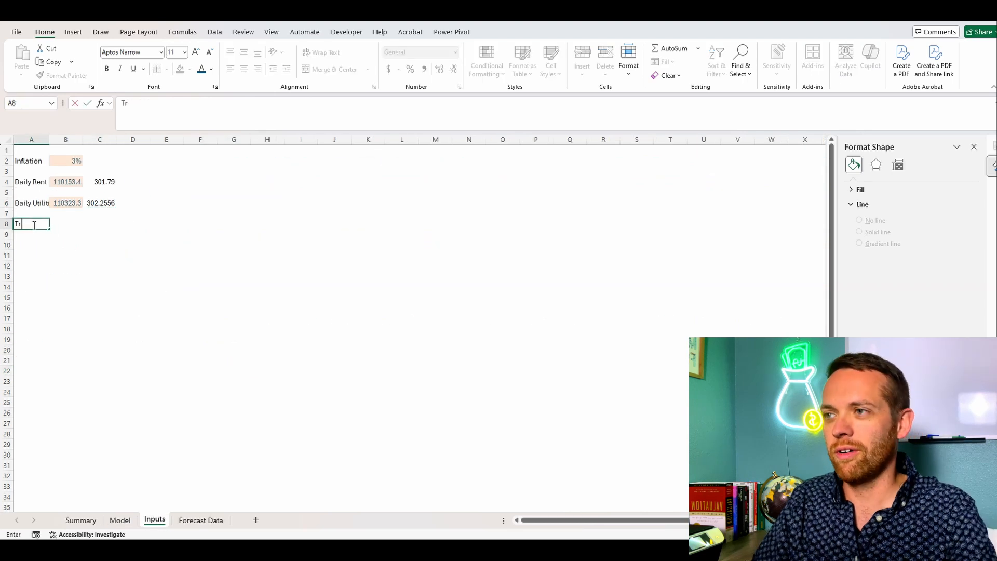
pyautogui.write('a')
pyautogui.press('BackSpace')
pyautogui.write('end Adjus')
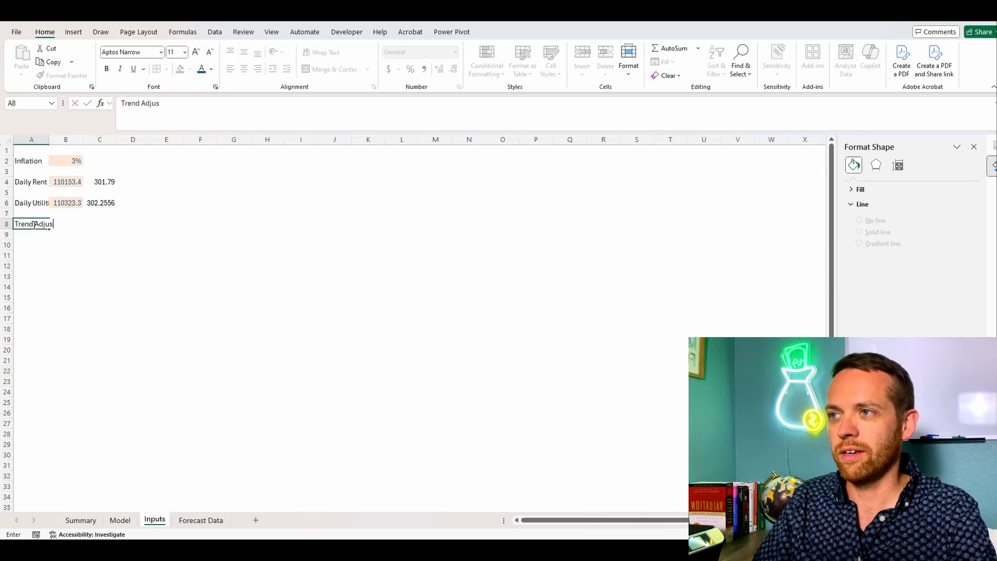
pyautogui.write('tment - Fo')
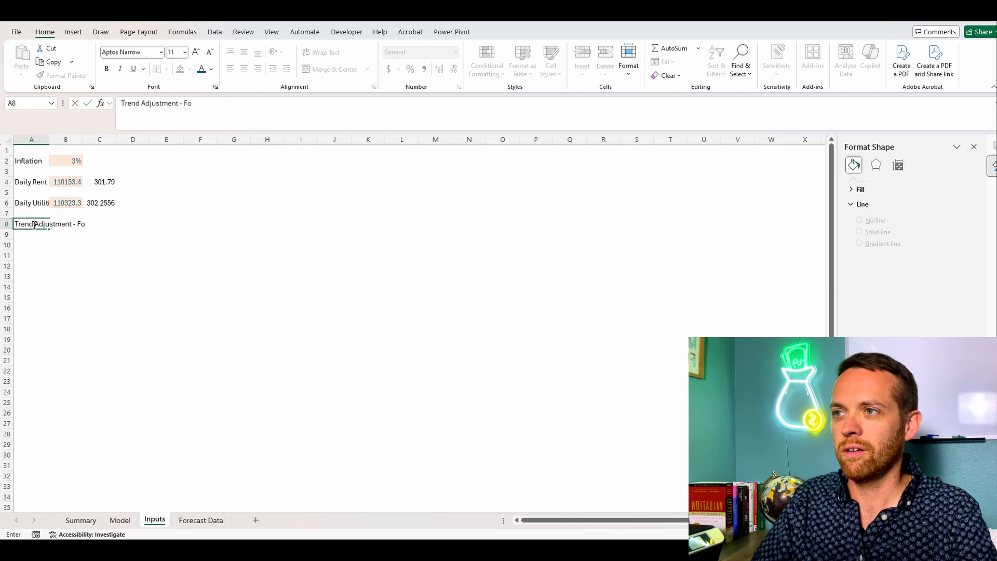
pyautogui.write('od')
pyautogui.press('Return')
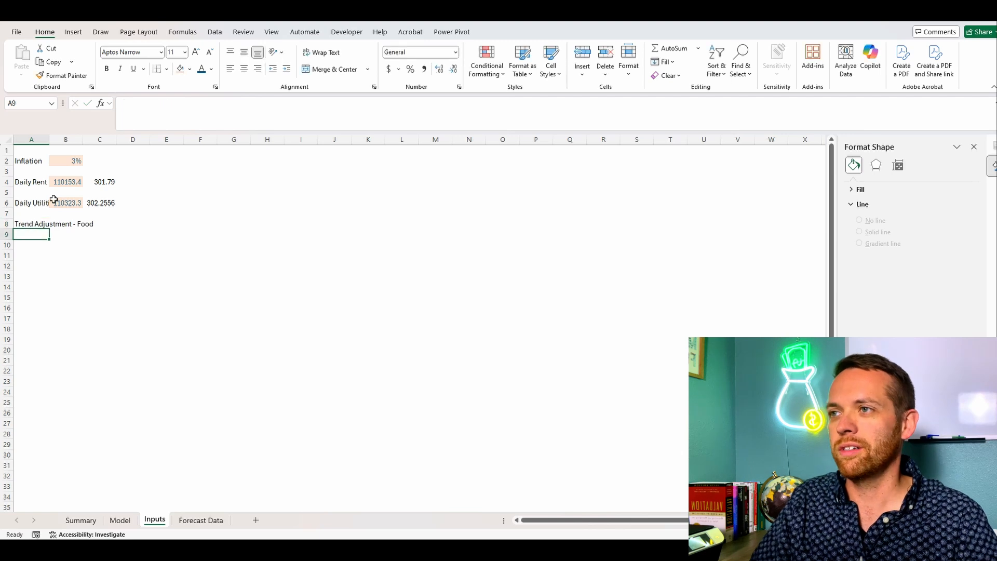
pyautogui.doubleClick(49, 139)
# Step: Enter -3% in B8 as the food trend adjustment and give the cell the light orange input fill
pyautogui.click(110, 227)
pyautogui.write('-')
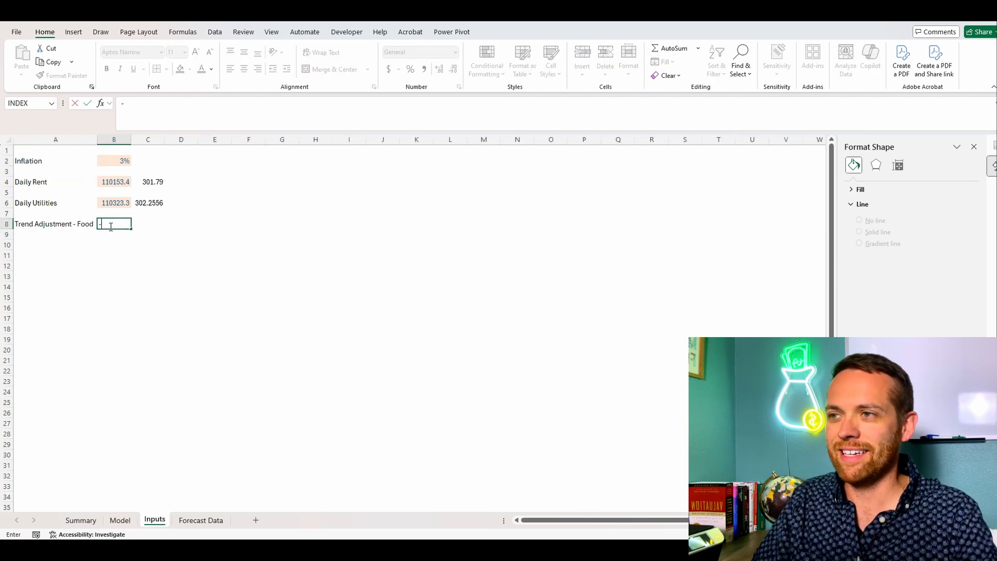
pyautogui.write('3%')
pyautogui.press('Return')
pyautogui.click(109, 223)
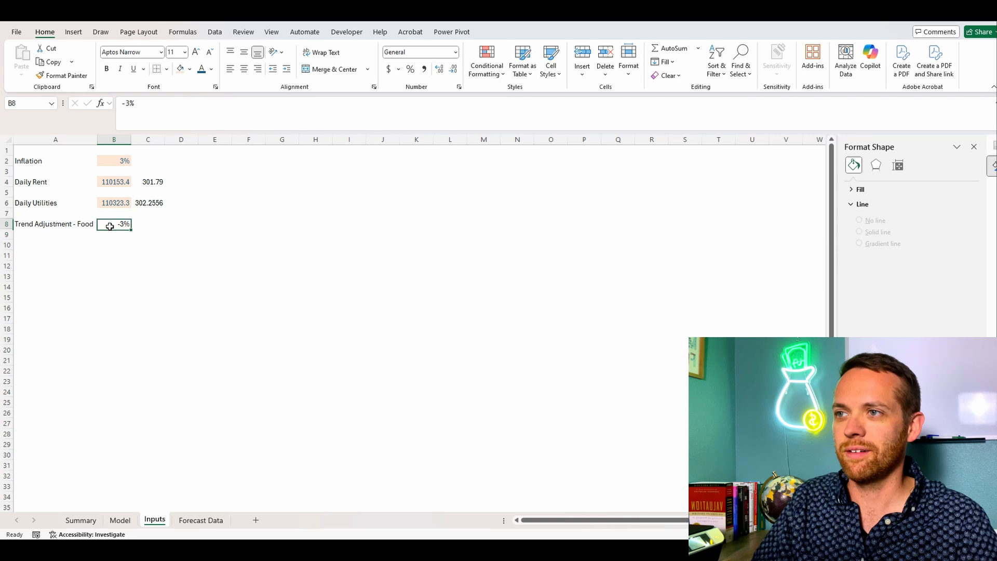
pyautogui.click(181, 69)
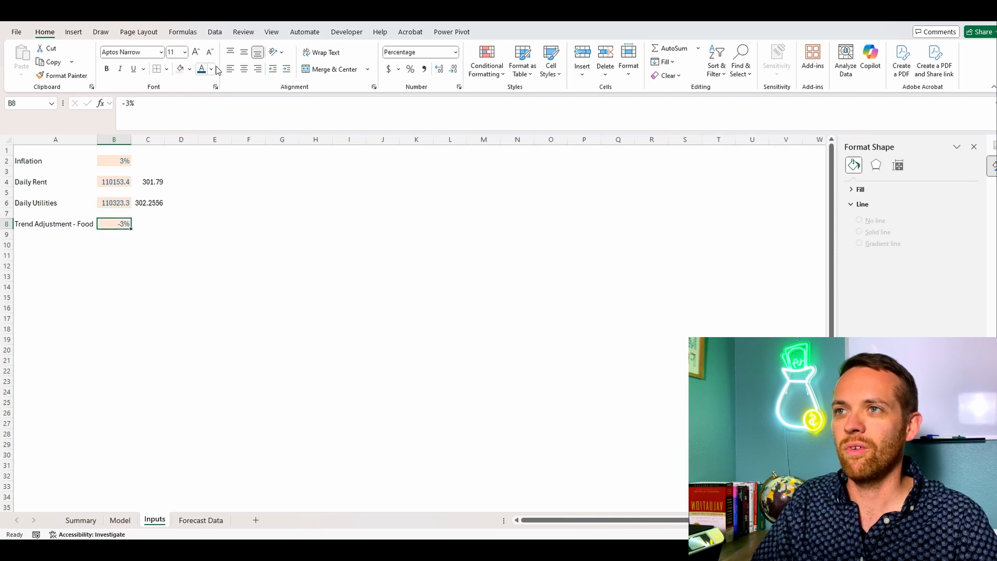
# Step: Define the workbook-scoped name FoodTrend for Inputs cell B8
pyautogui.click(183, 32)
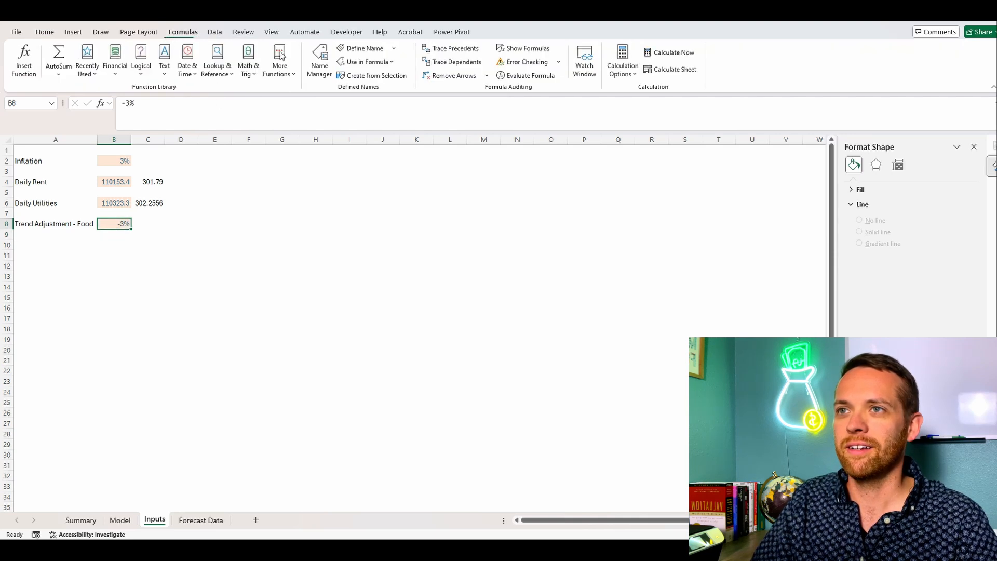
pyautogui.click(363, 49)
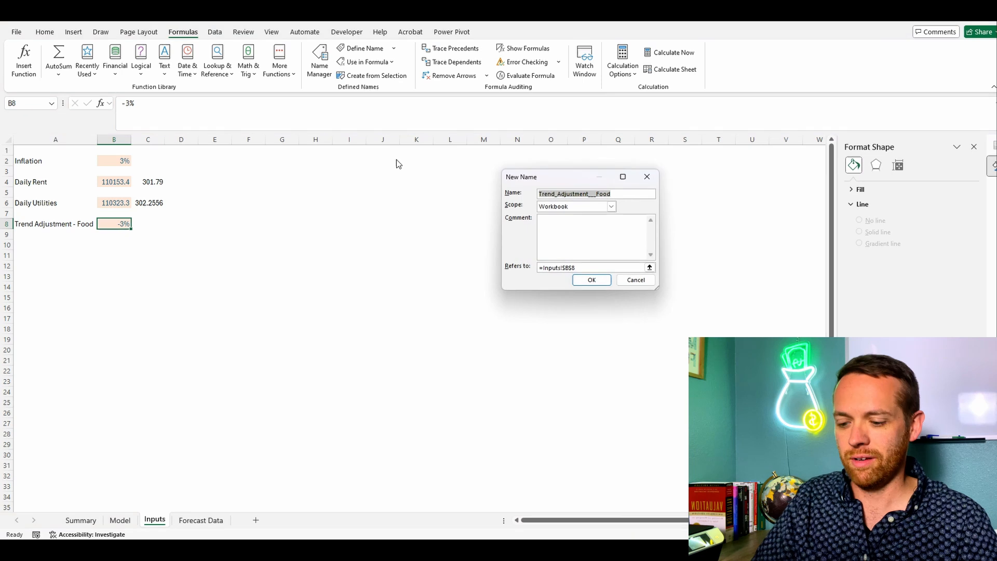
pyautogui.write('FoodTrend')
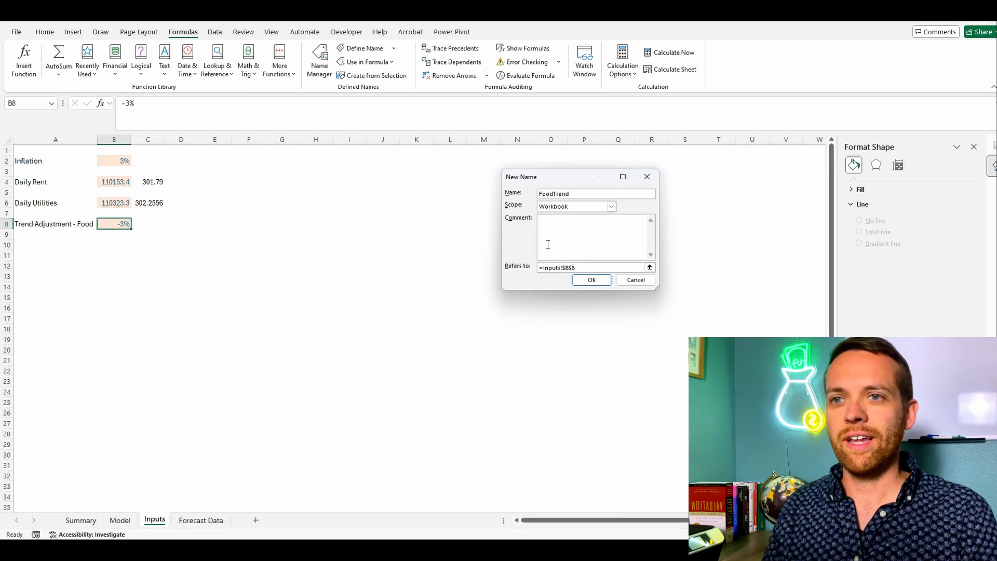
pyautogui.click(591, 280)
# Step: On the Model sheet, enter =C21*FoodTrend in C22 as the food Trend Adjustment
pyautogui.click(81, 520)
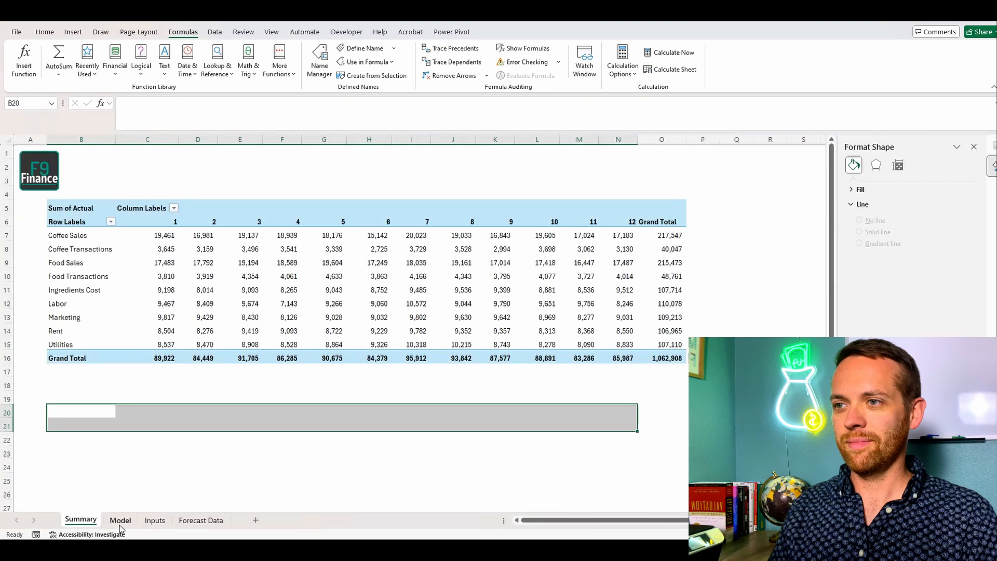
pyautogui.click(119, 521)
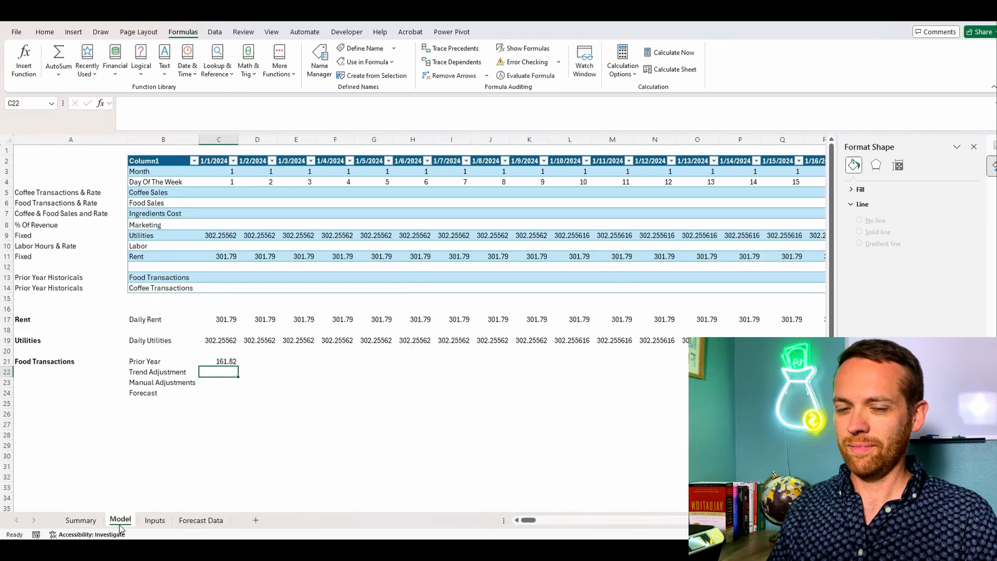
pyautogui.write('=')
pyautogui.click(218, 362)
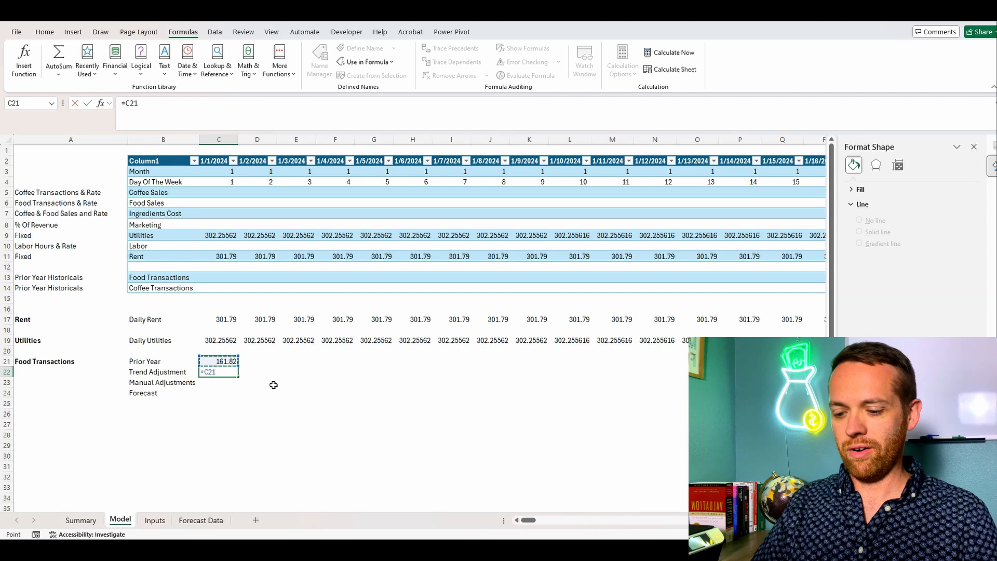
pyautogui.write('*Food')
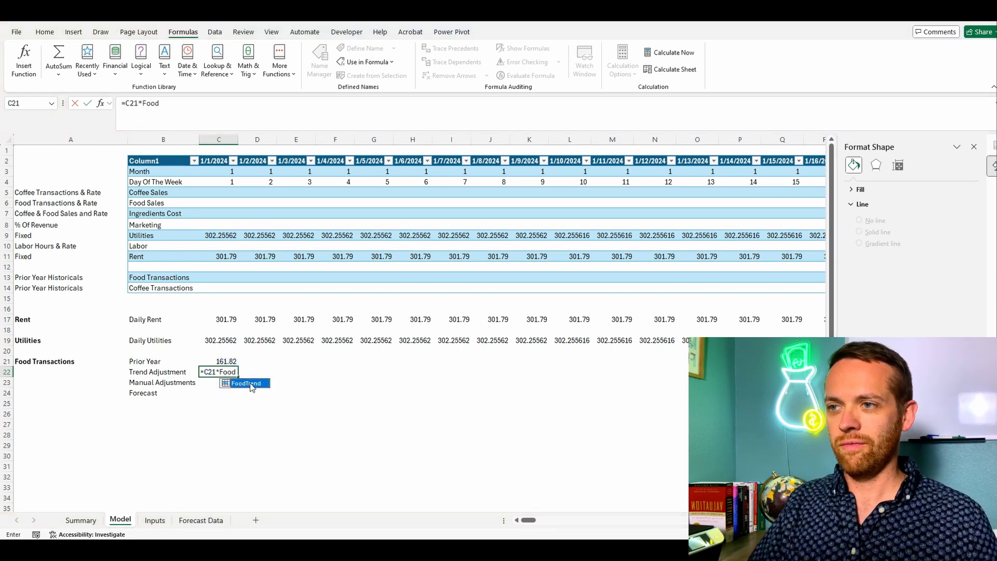
pyautogui.press('Return')
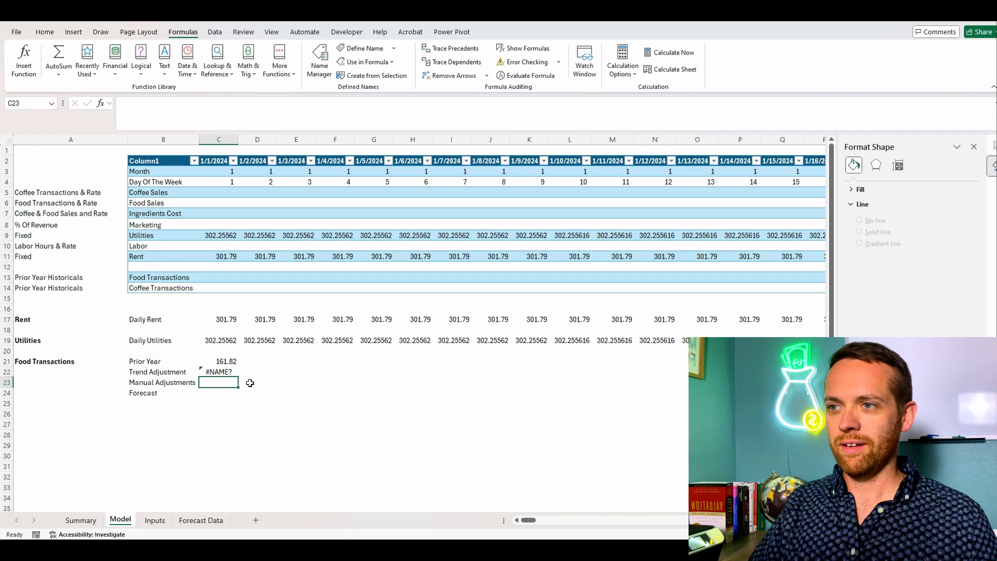
pyautogui.click(224, 368)
pyautogui.click(178, 104)
pyautogui.write('Trend')
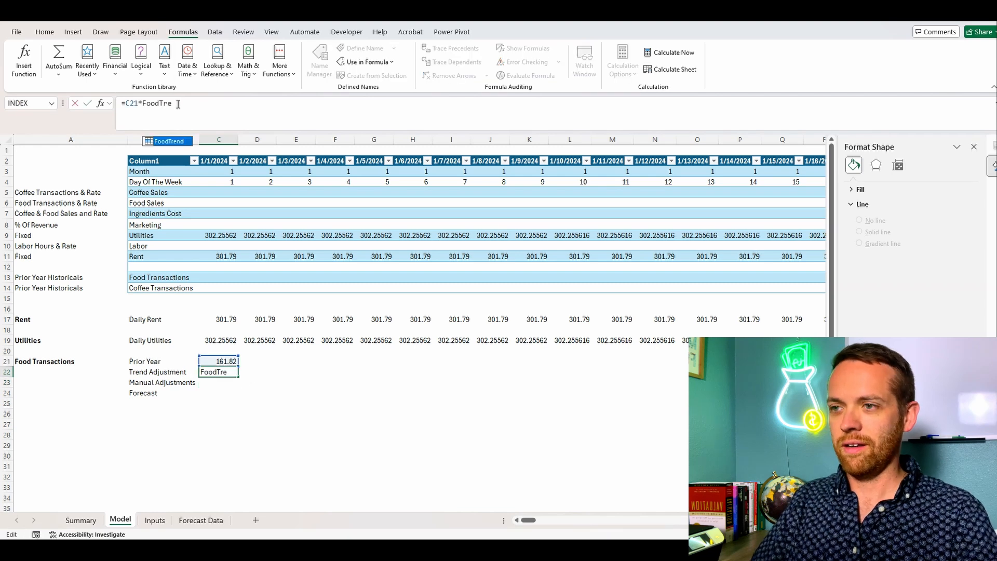
pyautogui.press('Return')
# Step: Enter =SUM(C21:C23) in C24 as the Food Transactions Forecast
pyautogui.press('Up')
pyautogui.press('Up')
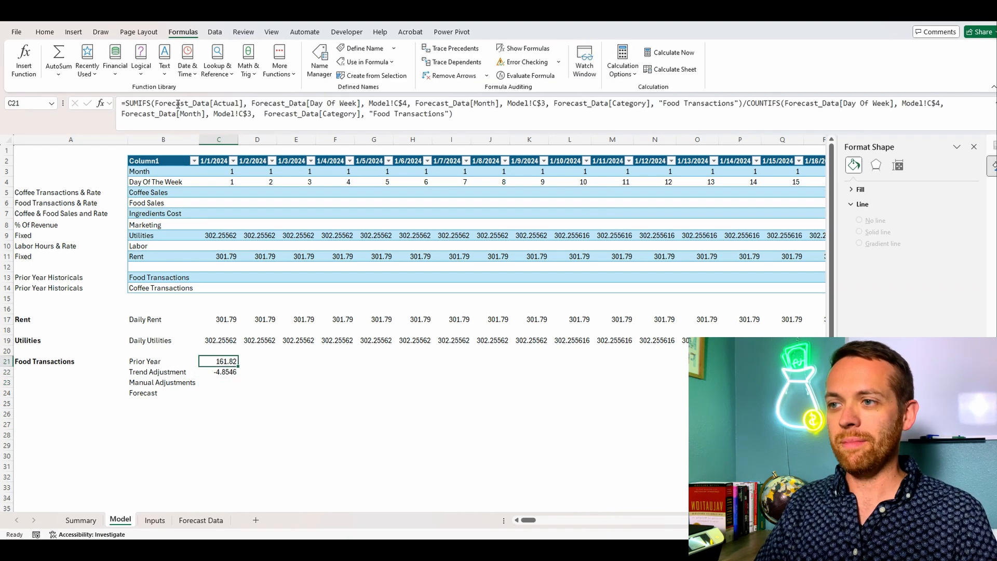
pyautogui.press('Down')
pyautogui.press('Down')
pyautogui.press('Down')
pyautogui.write('=SUM(')
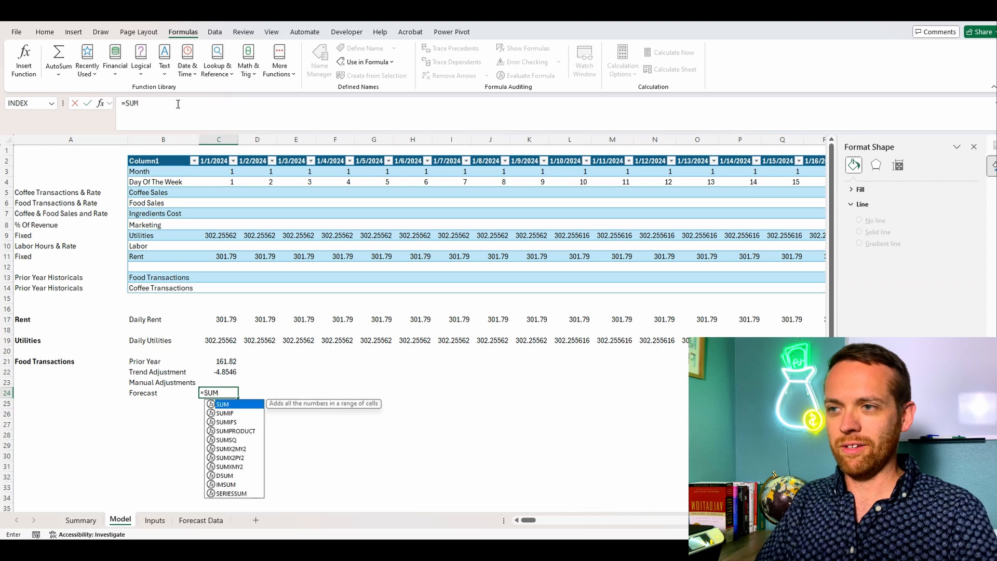
pyautogui.press('Up')
pyautogui.hotkey('shift', 'Up')
pyautogui.hotkey('shift', 'Up')
pyautogui.write(')')
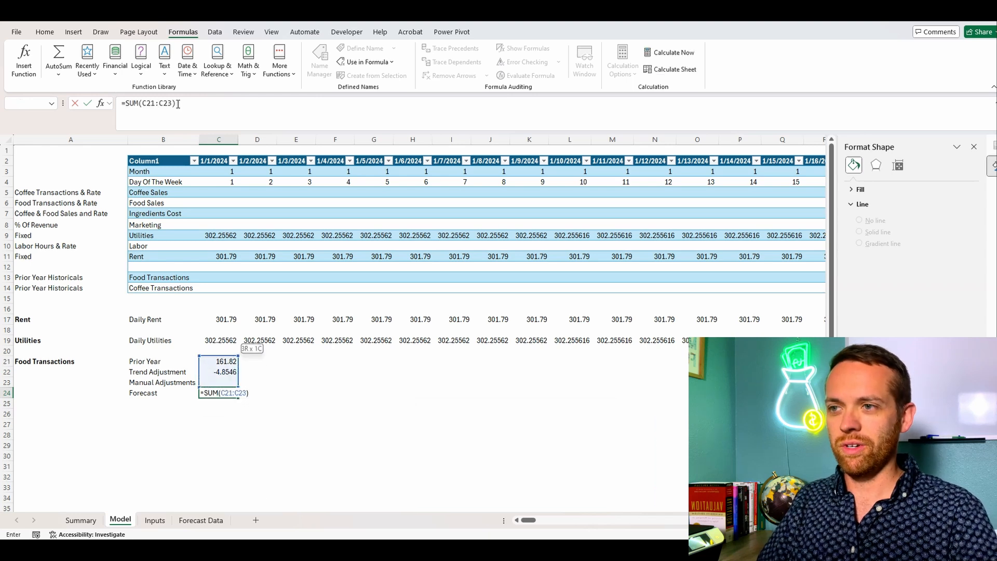
pyautogui.press('Return')
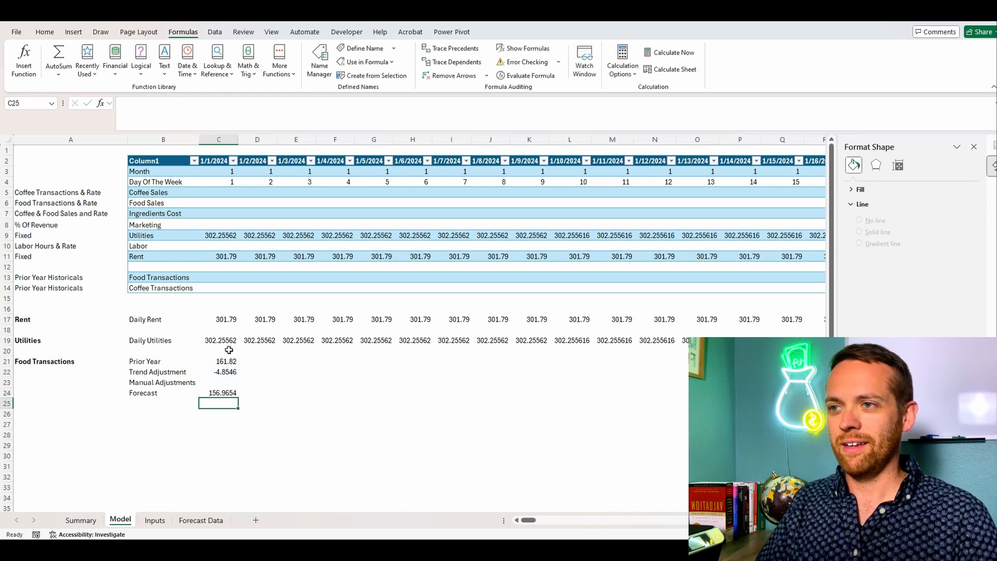
# Step: Extend the C21:C24 formulas across the daily columns and copy the Food Transactions block in rows 21 to 24 to row 26
pyautogui.moveTo(229, 359); pyautogui.dragTo(467, 385)
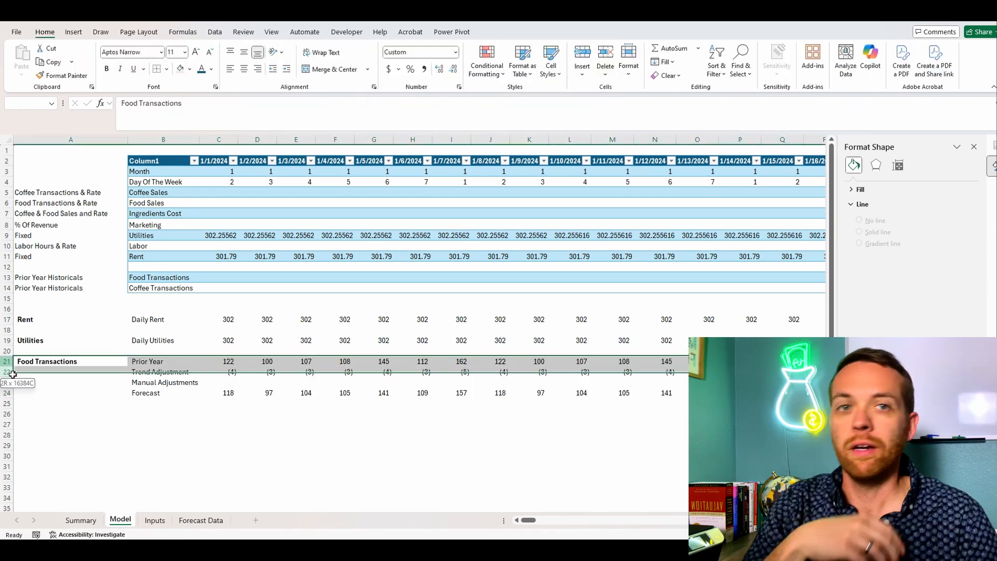
pyautogui.moveTo(8, 363); pyautogui.dragTo(14, 392)
pyautogui.hotkey('ctrl', 'c')
pyautogui.click(8, 414)
pyautogui.hotkey('ctrl', 'v')
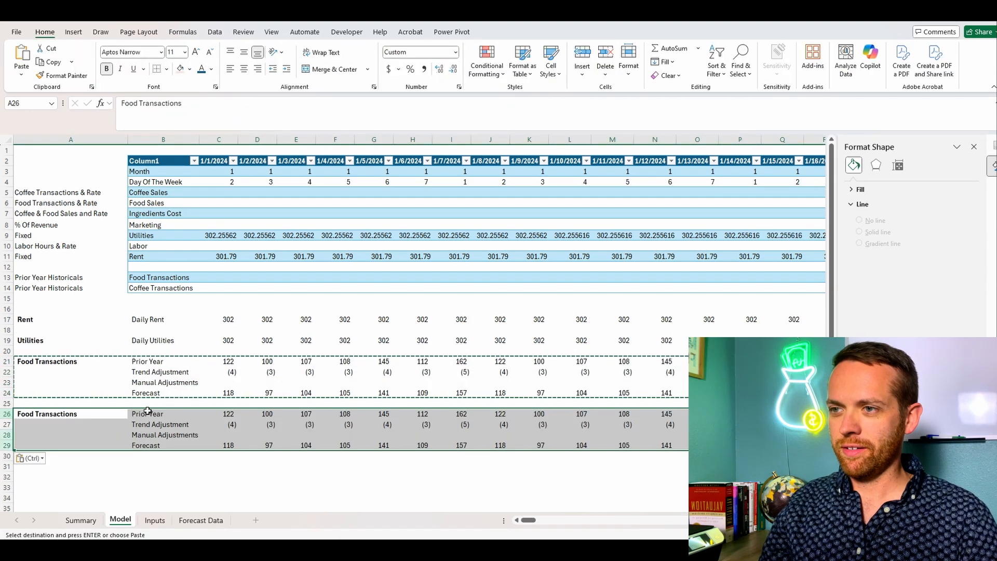
# Step: Change both category criteria in the C26 Prior Year formula from "Food Transactions" to "Coffee Transactions"
pyautogui.click(217, 414)
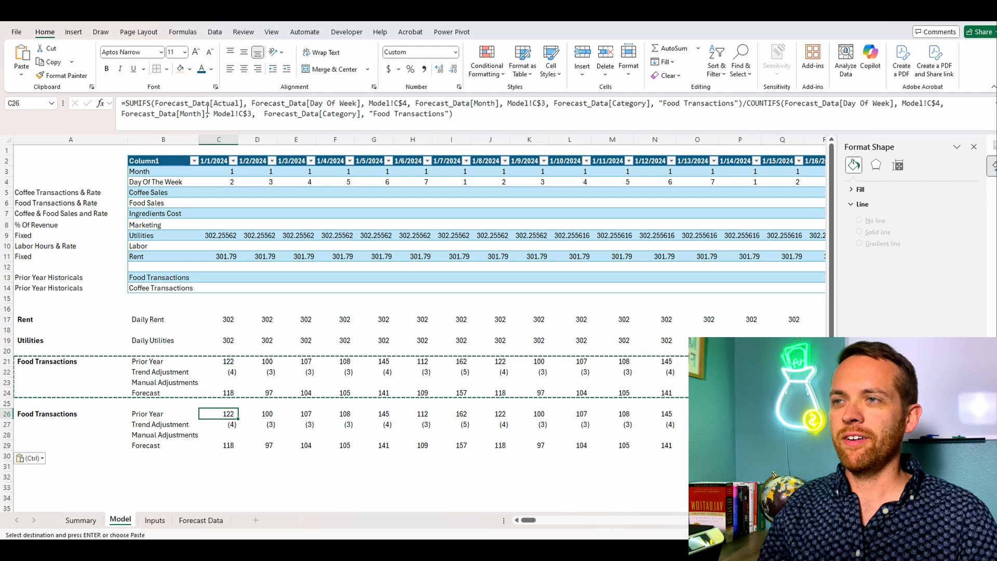
pyautogui.click(386, 113)
pyautogui.write('Coffee')
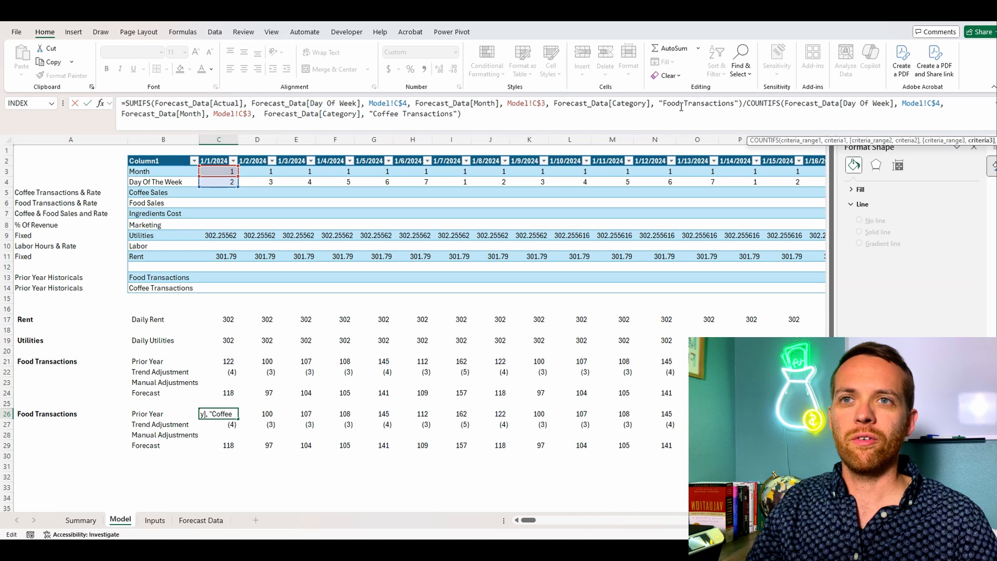
pyautogui.moveTo(681, 107); pyautogui.dragTo(664, 103)
pyautogui.write('Coff')
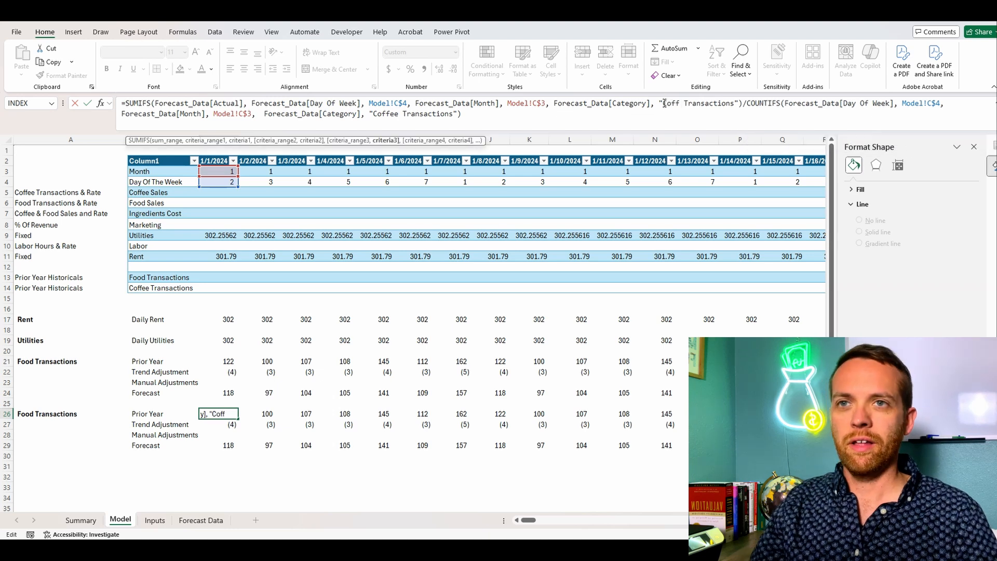
pyautogui.write('ee')
pyautogui.press('Return')
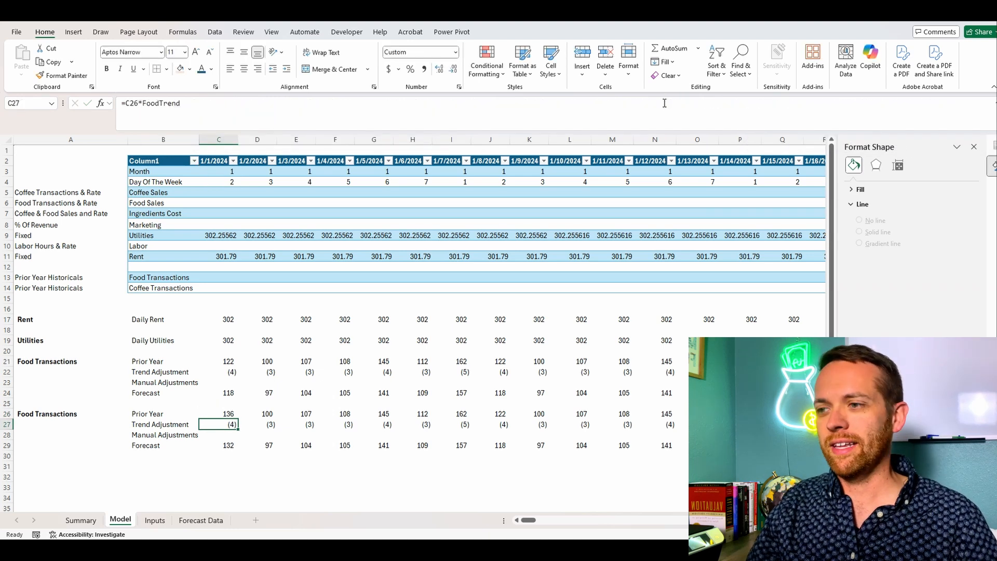
# Step: On the Summary sheet, copy the month headers to row 20 starting at C20 and the Coffee Transactions row for months 1 to 12 to B21
pyautogui.click(79, 521)
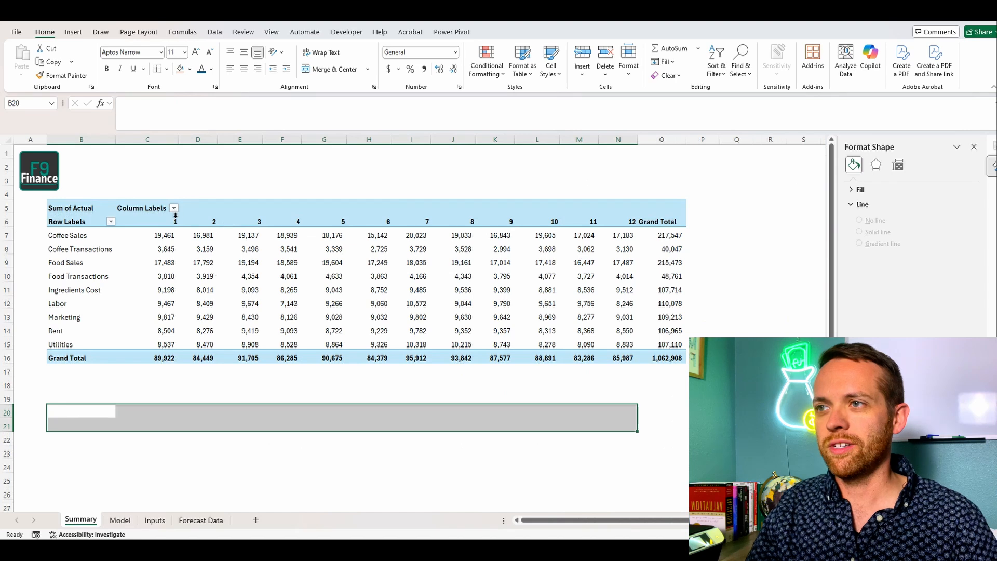
pyautogui.moveTo(175, 215); pyautogui.dragTo(626, 223)
pyautogui.hotkey('ctrl', 'c')
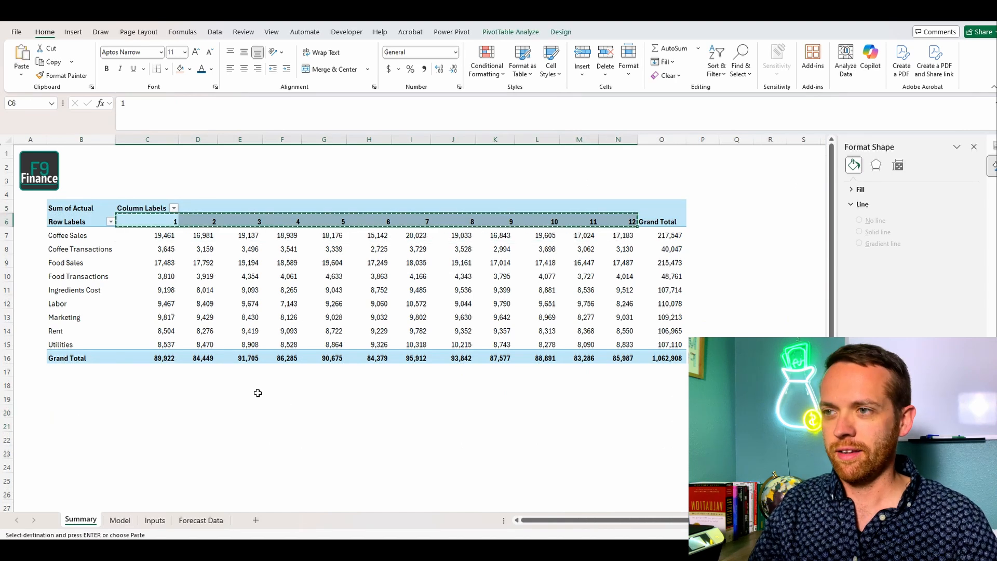
pyautogui.click(162, 412)
pyautogui.hotkey('ctrl', 'v')
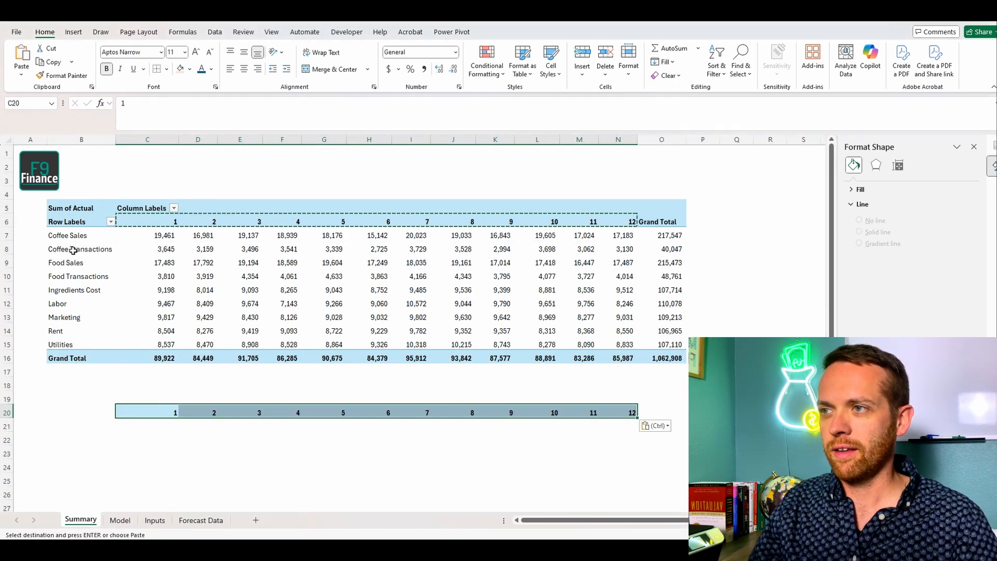
pyautogui.click(78, 249)
pyautogui.moveTo(113, 247); pyautogui.dragTo(626, 249)
pyautogui.hotkey('ctrl', 'c')
pyautogui.click(113, 429)
pyautogui.hotkey('ctrl', 'v')
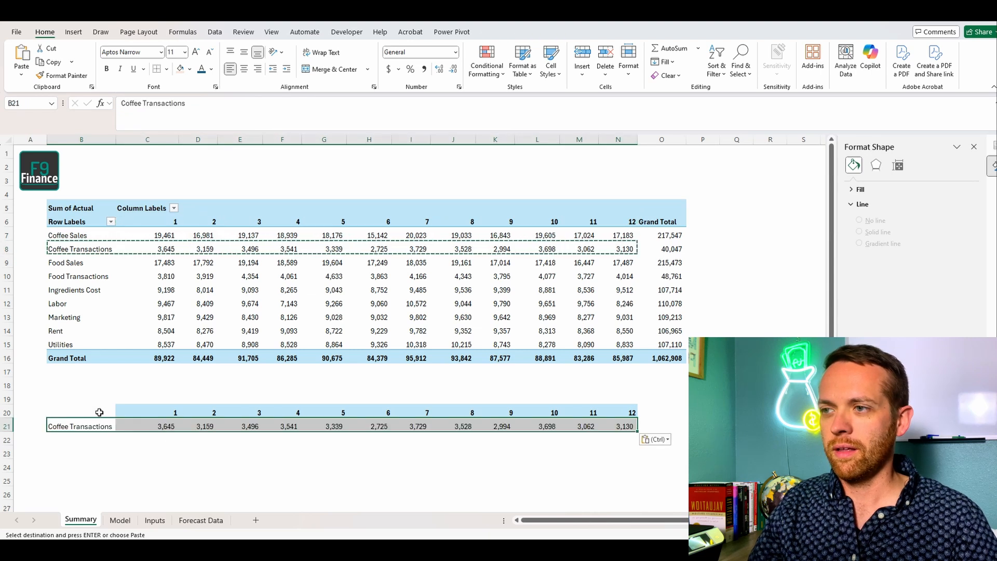
# Step: Insert a 2-D line chart of the Coffee Transactions data in B20:N21 and add a linear trendline to its series
pyautogui.moveTo(98, 412); pyautogui.dragTo(623, 426)
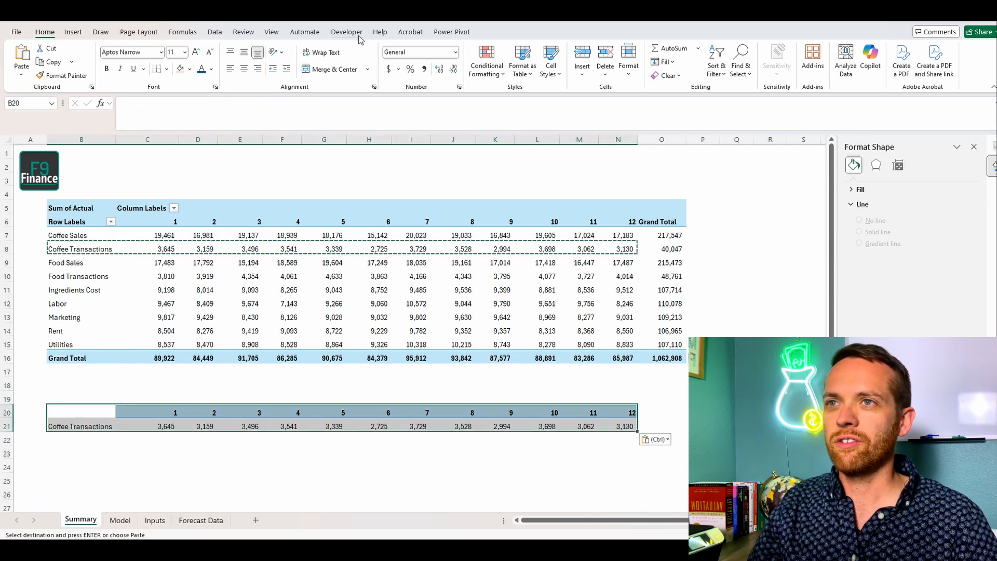
pyautogui.click(74, 32)
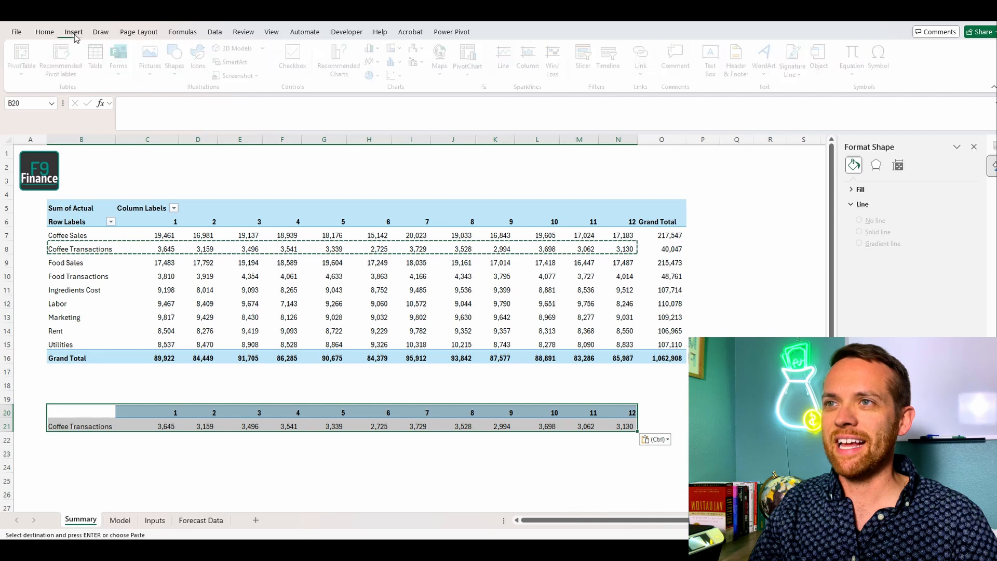
pyautogui.click(377, 61)
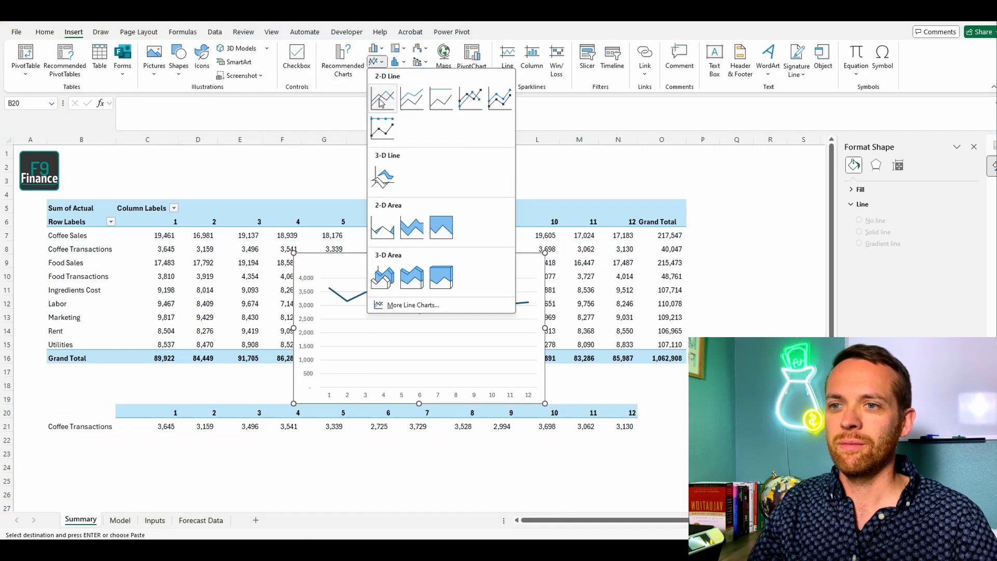
pyautogui.click(394, 128)
pyautogui.rightClick(453, 294)
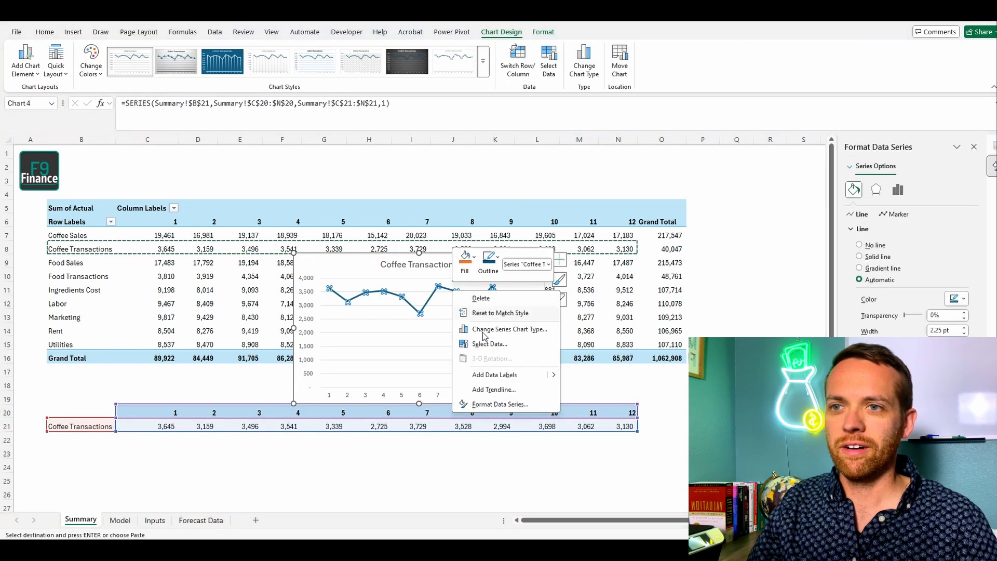
pyautogui.click(502, 389)
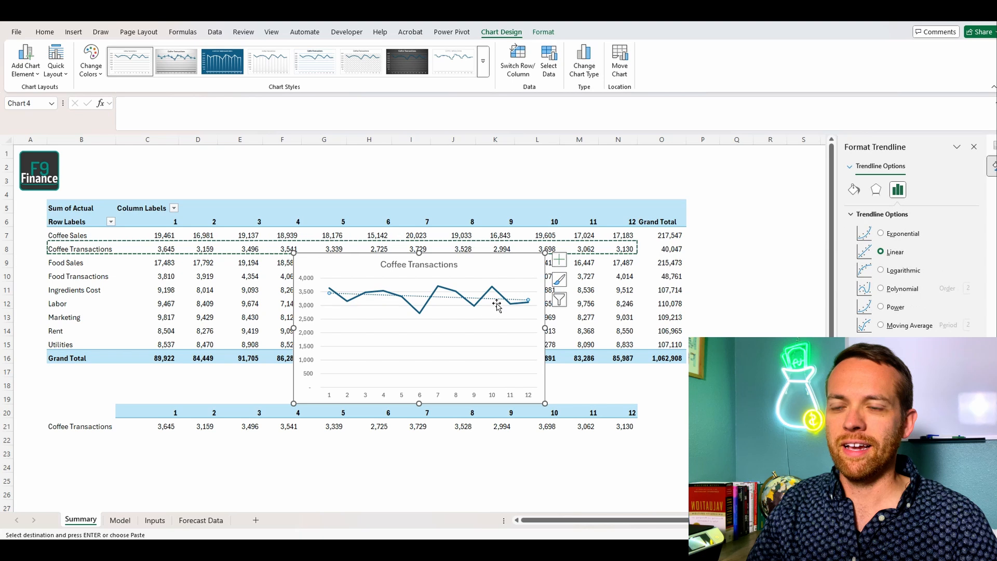
# Step: Delete the Coffee Transactions chart and clear the contents and fill colour of B20:N21
pyautogui.click(511, 262)
pyautogui.press('Delete')
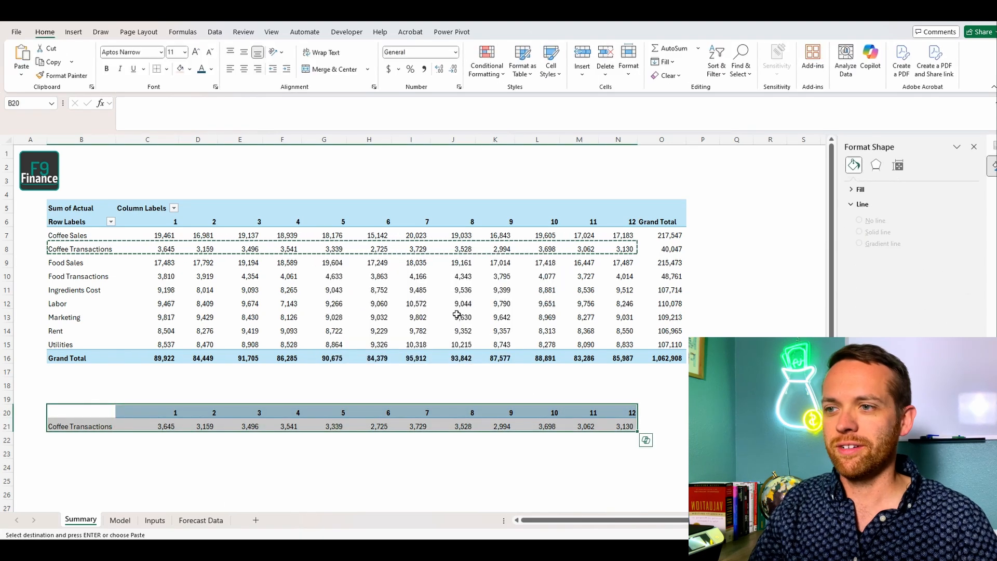
pyautogui.press('Delete')
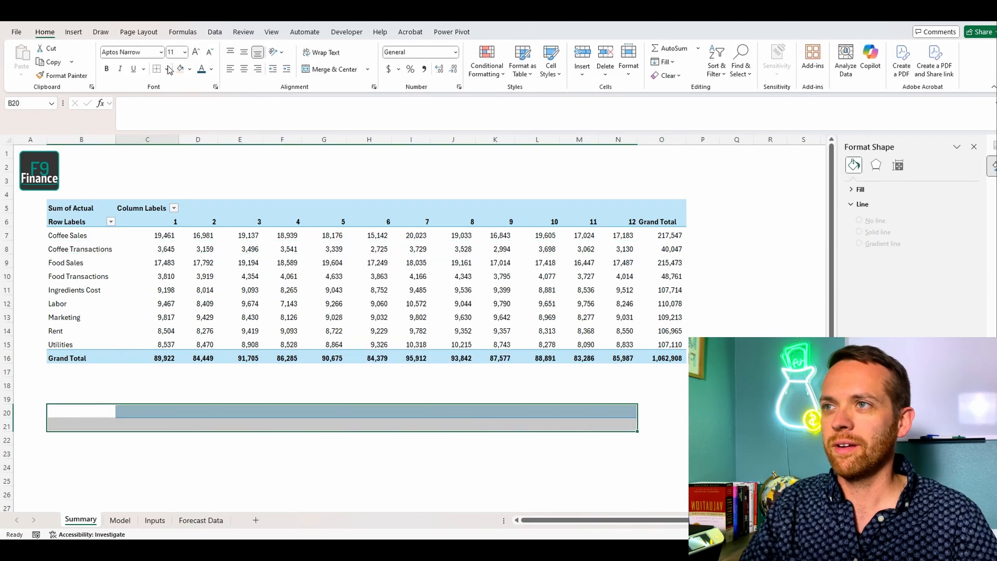
pyautogui.click(190, 71)
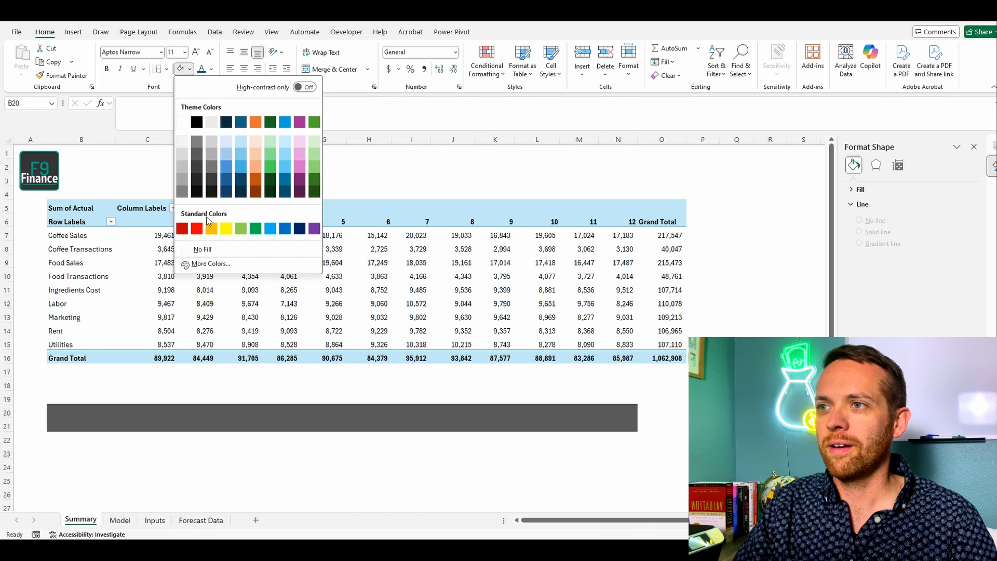
pyautogui.click(201, 258)
# Step: On the Inputs sheet, copy the food trend adjustment row to row 10 and relabel A10 as Trend Adjustment - Coffee
pyautogui.click(122, 521)
pyautogui.click(154, 520)
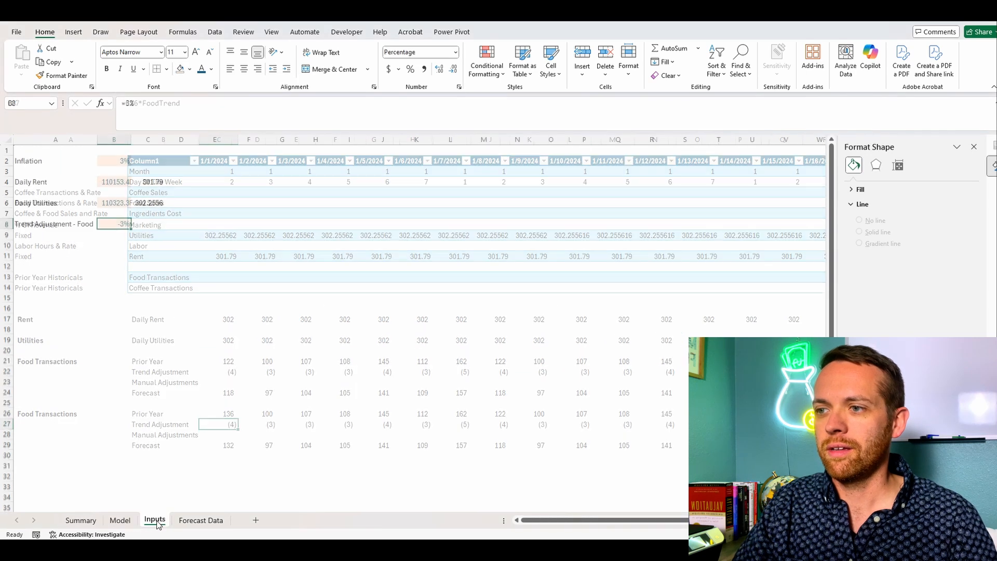
pyautogui.click(8, 223)
pyautogui.hotkey('ctrl', 'c')
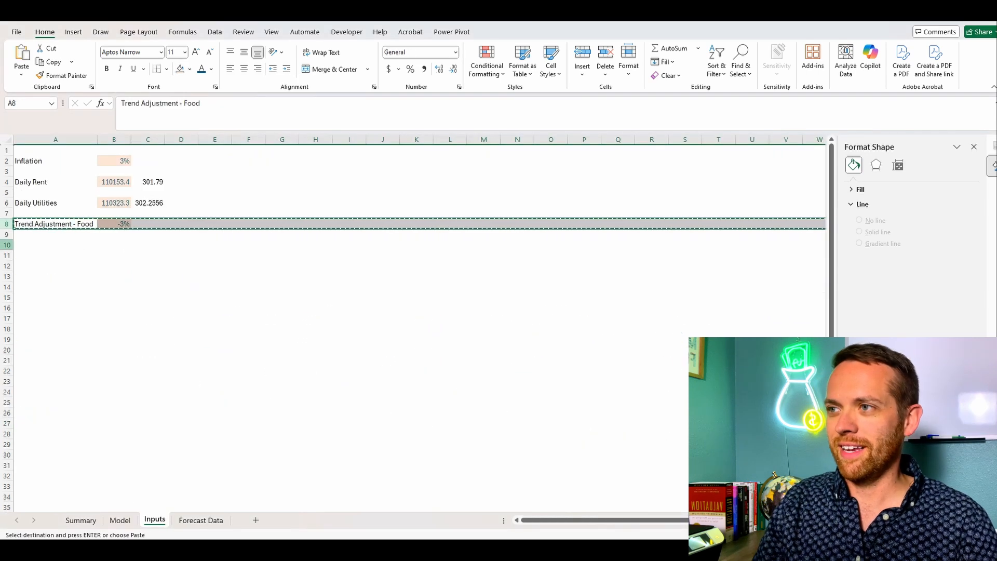
pyautogui.click(34, 245)
pyautogui.hotkey('ctrl', 'v')
pyautogui.click(35, 244)
pyautogui.press('Escape')
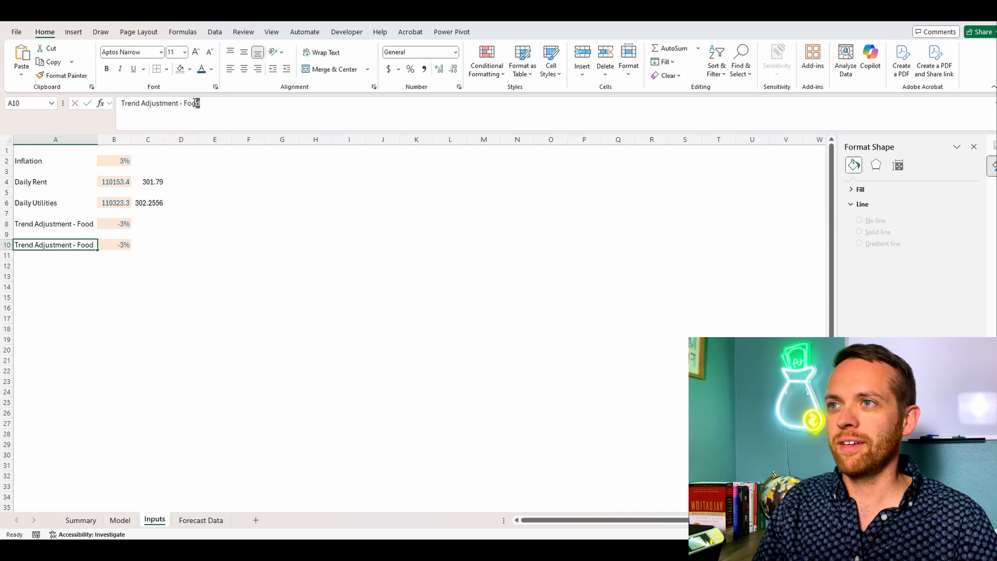
pyautogui.write('Coffee')
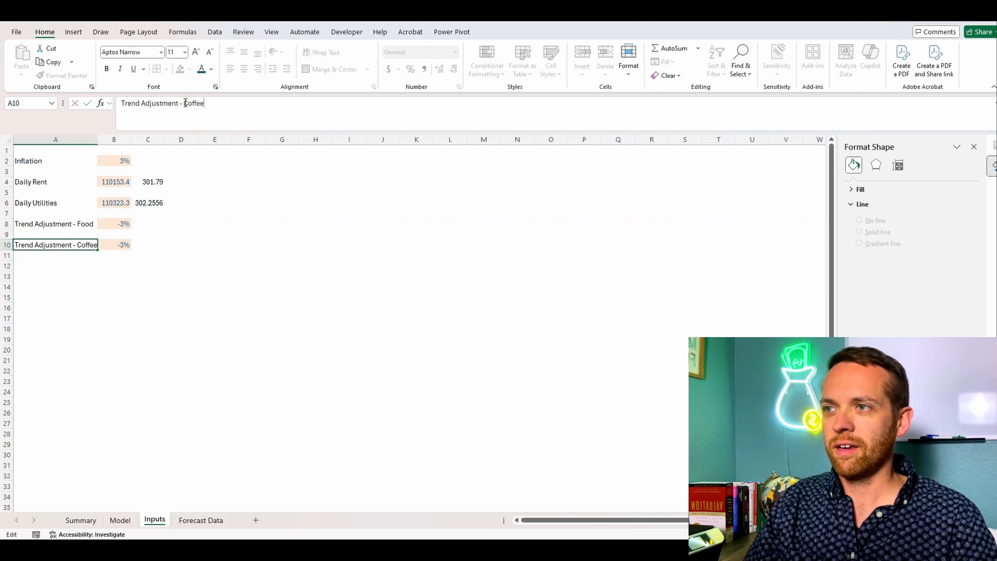
# Step: Set the coffee trend adjustment in B10 to -5% and autofit the width of column A
pyautogui.press('Tab')
pyautogui.write('-5')
pyautogui.press('Return')
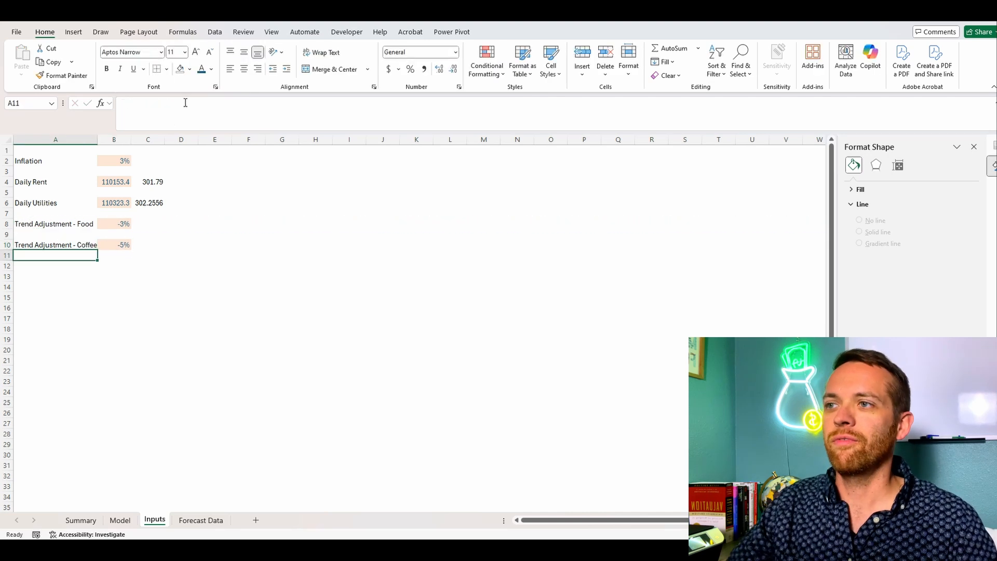
pyautogui.doubleClick(98, 141)
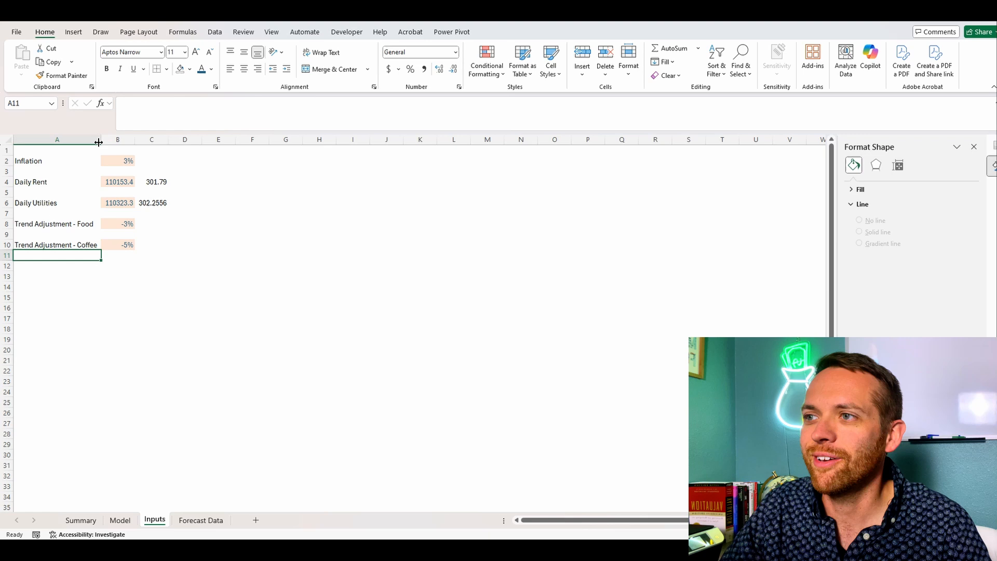
# Step: Define the workbook-scoped name CoffeeTrend for Inputs cell B10
pyautogui.click(134, 244)
pyautogui.click(183, 32)
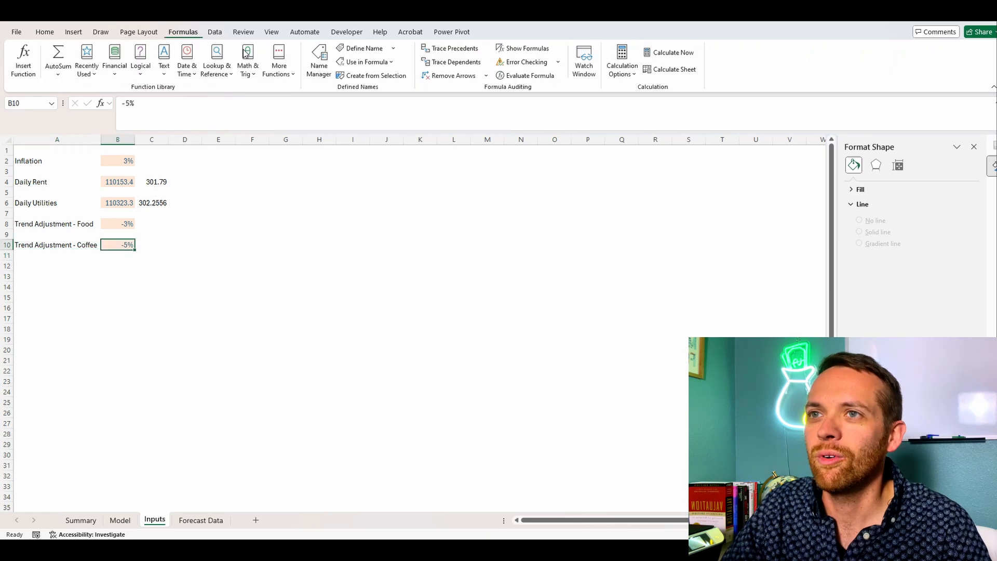
pyautogui.click(364, 47)
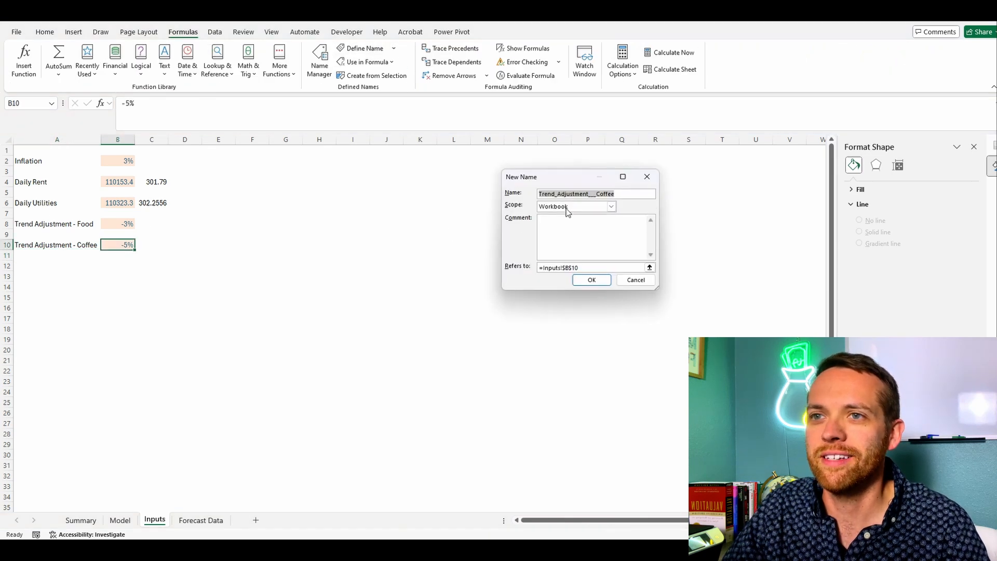
pyautogui.click(619, 193)
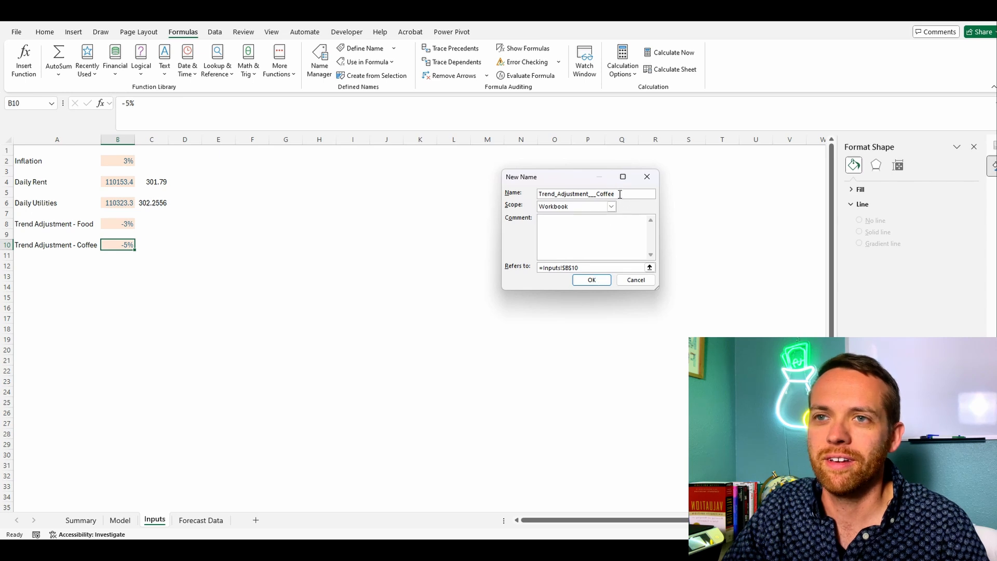
pyautogui.moveTo(621, 193); pyautogui.dragTo(511, 196)
pyautogui.write('Coffee')
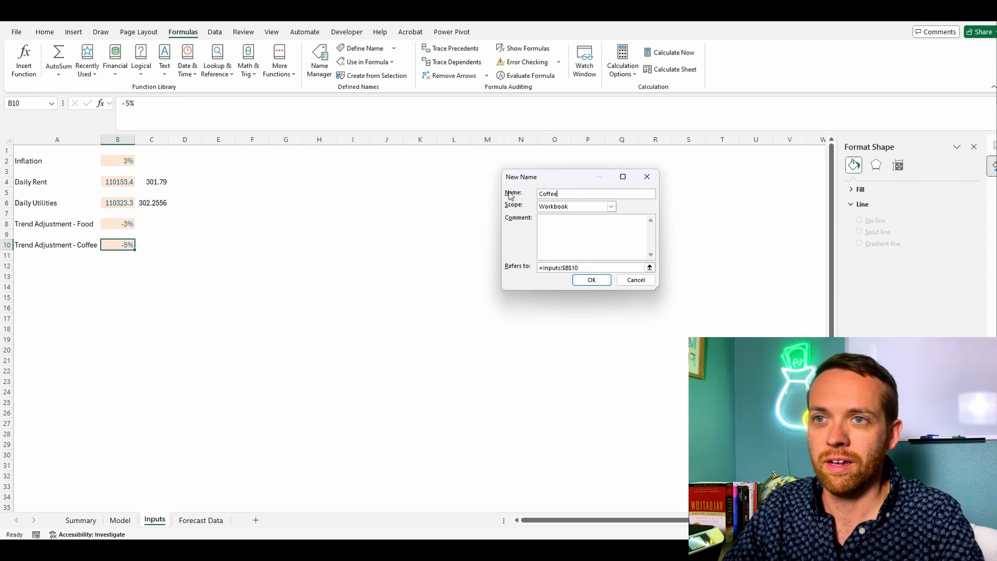
pyautogui.write('Trend')
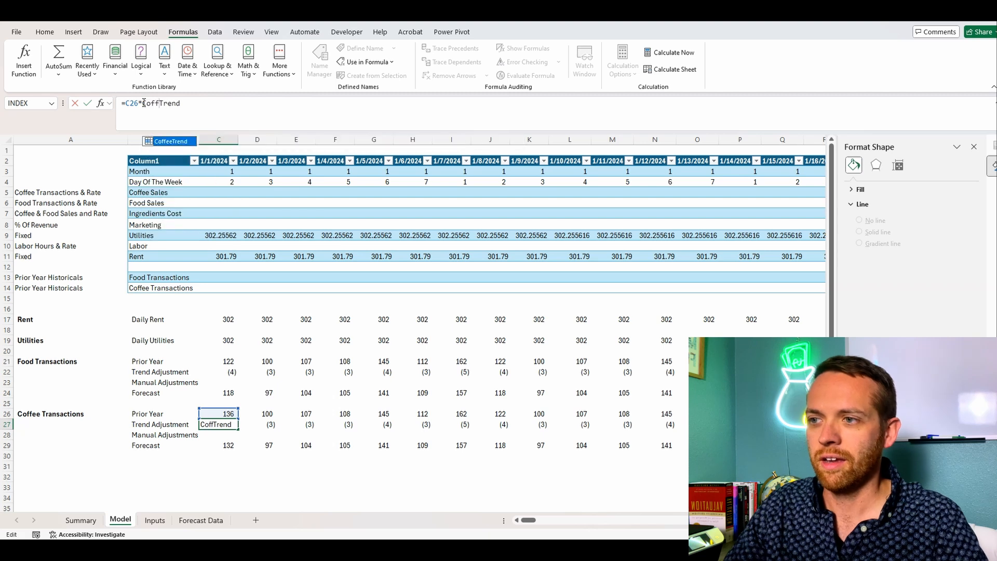
# Step: On the Model sheet, set C27 to =C26*CoffeeTrend and extend the C26:C29 coffee formulas across all daily columns
pyautogui.press('Return')
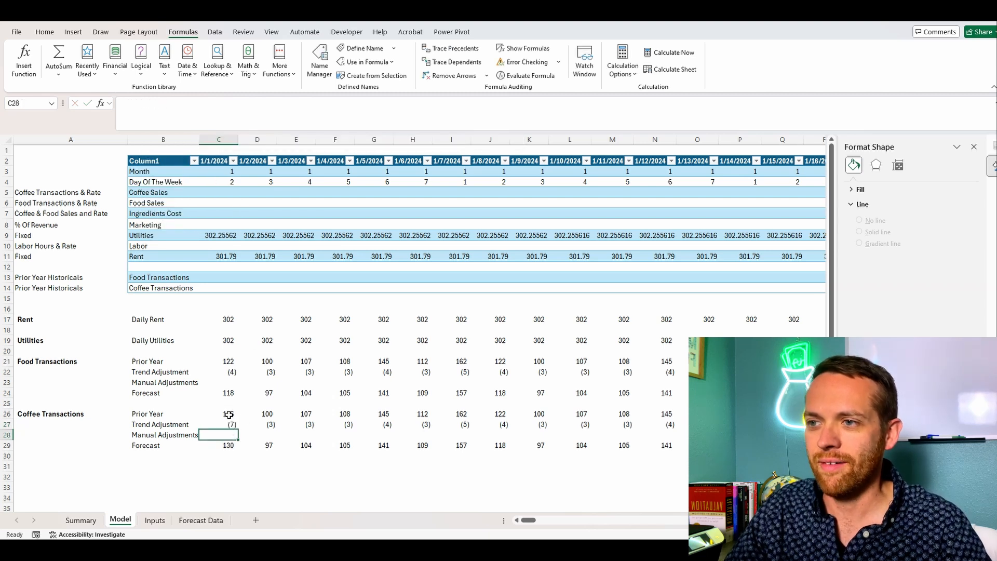
pyautogui.moveTo(229, 415); pyautogui.dragTo(229, 445)
pyautogui.hotkey('ctrl', 'c')
pyautogui.hotkey('ctrl', 'shift', 'Right')
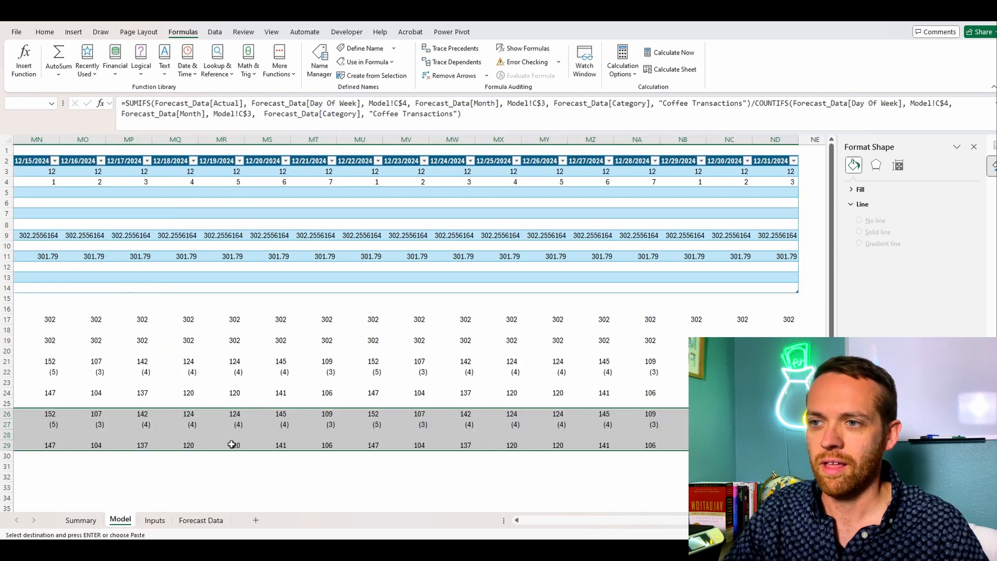
pyautogui.hotkey('ctrl', 'BackSpace')
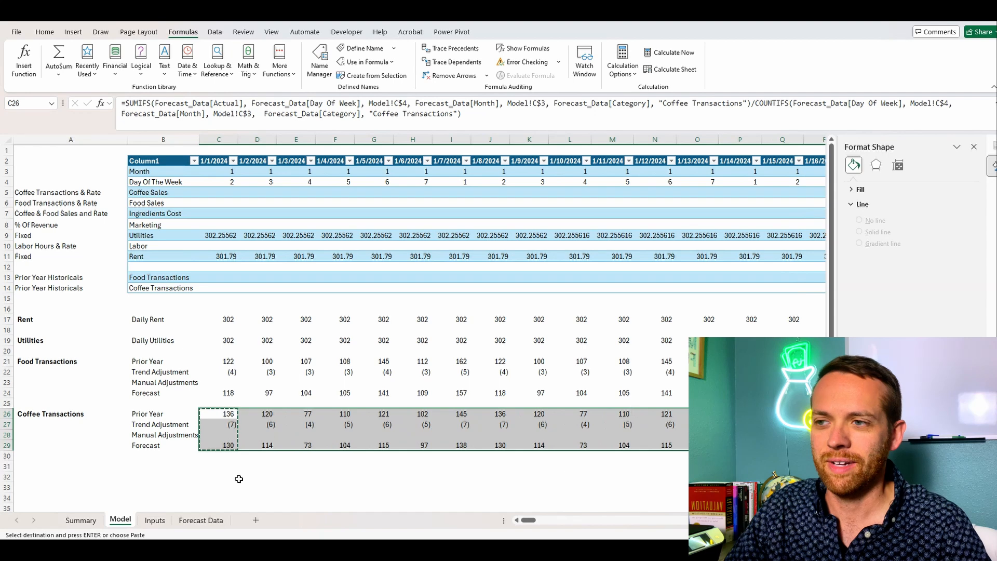
# Step: Link the table's Food Transactions cell C13 to =C24 and its Coffee Transactions cell C14 to =C29
pyautogui.click(229, 279)
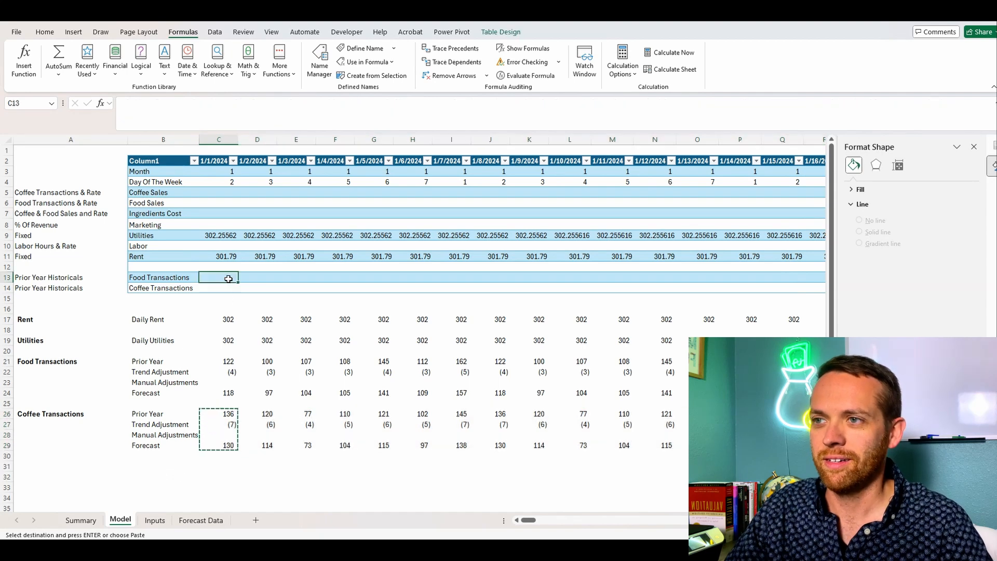
pyautogui.write('=')
pyautogui.click(227, 393)
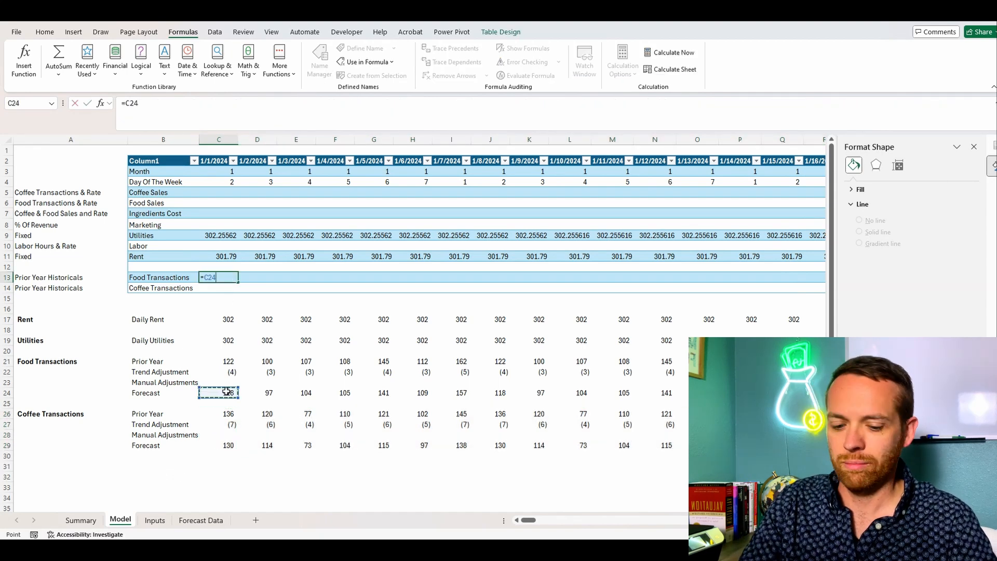
pyautogui.press('Return')
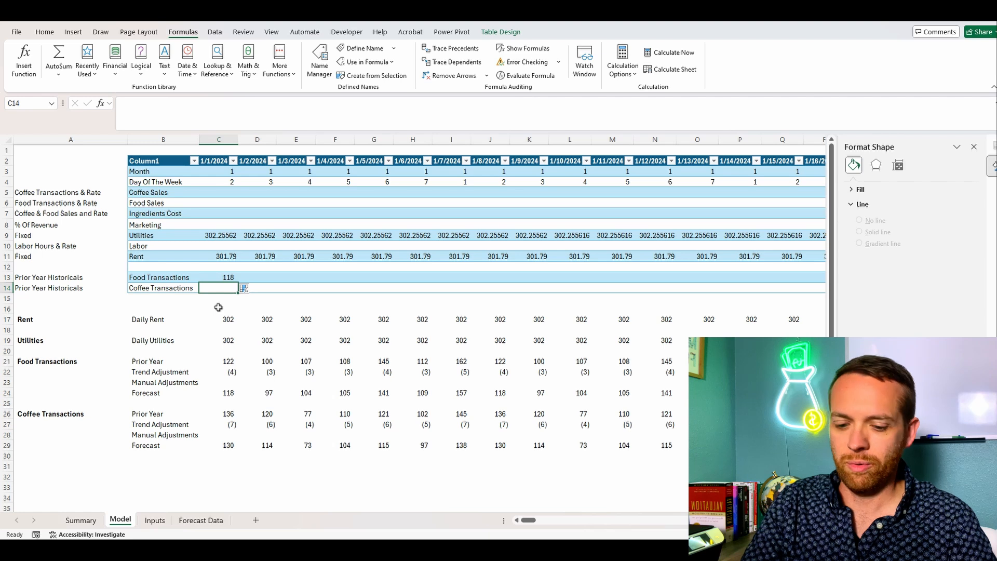
pyautogui.write('=')
pyautogui.click(228, 445)
pyautogui.press('Return')
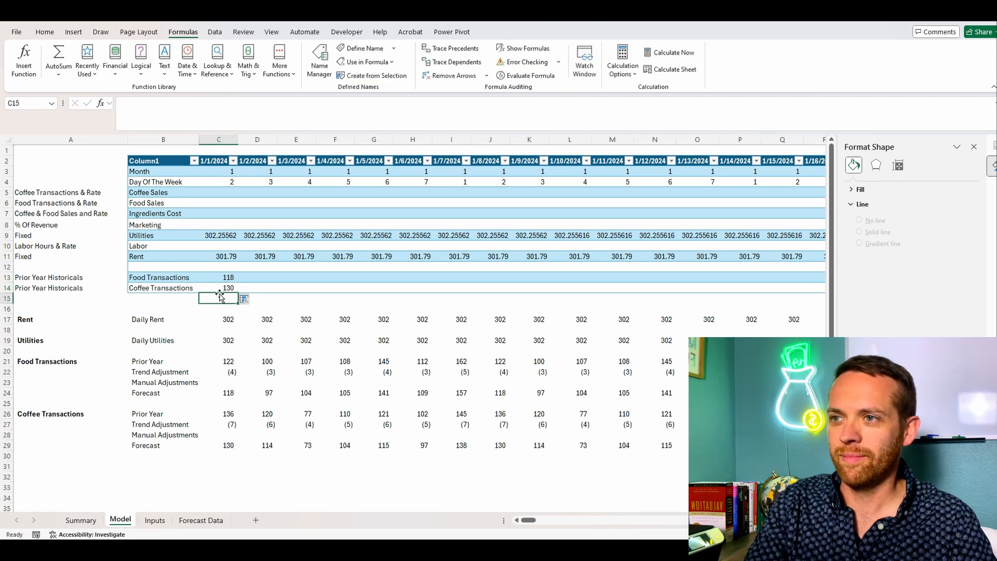
# Step: Extend the table's Food Transactions and Coffee Transactions formulas in C13:C14 across all daily columns
pyautogui.moveTo(221, 277); pyautogui.dragTo(223, 289)
pyautogui.hotkey('ctrl', 'c')
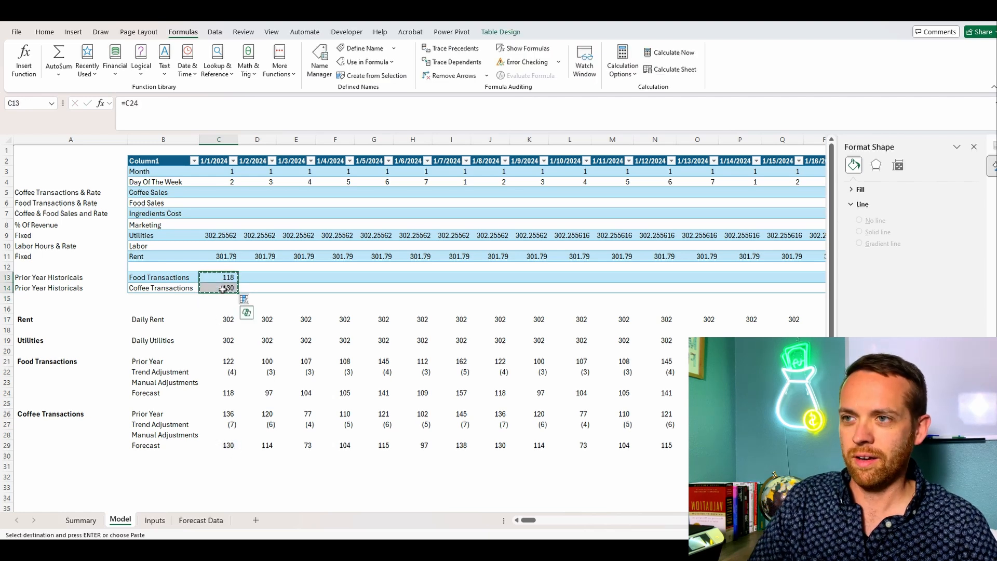
pyautogui.hotkey('ctrl', 'shift', 'Right')
pyautogui.hotkey('ctrl', 'v')
pyautogui.press('Left')
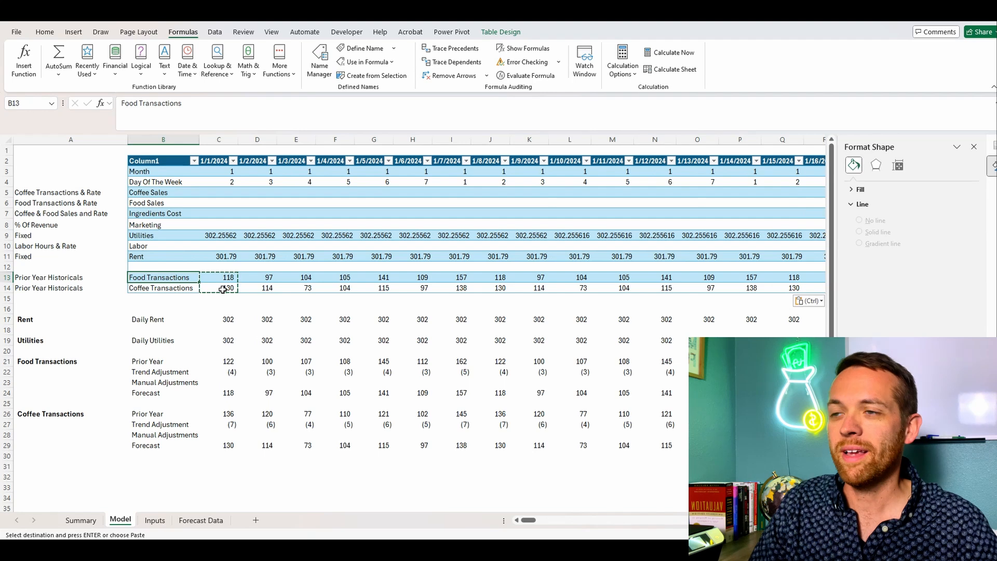
pyautogui.click(259, 107)
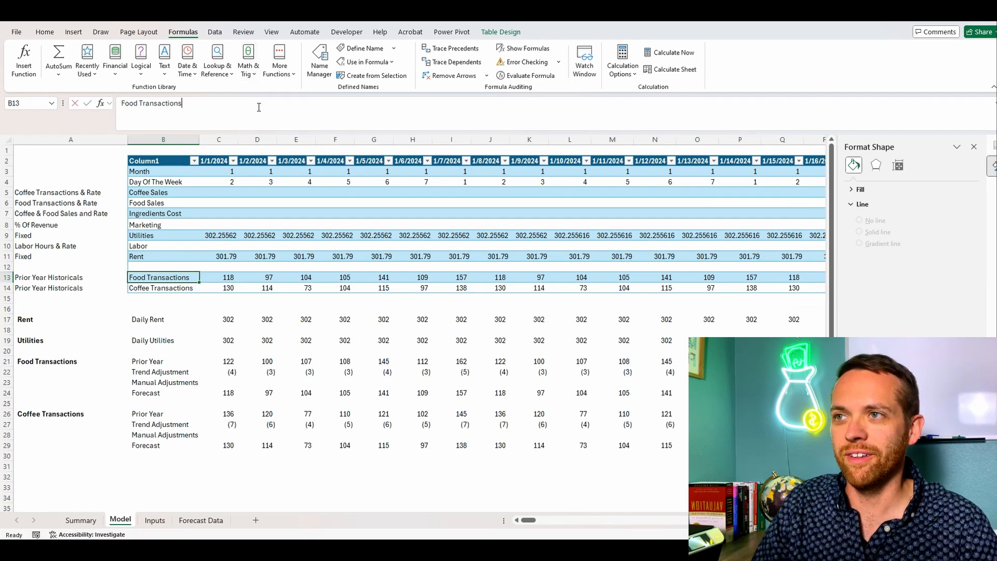
pyautogui.click(271, 465)
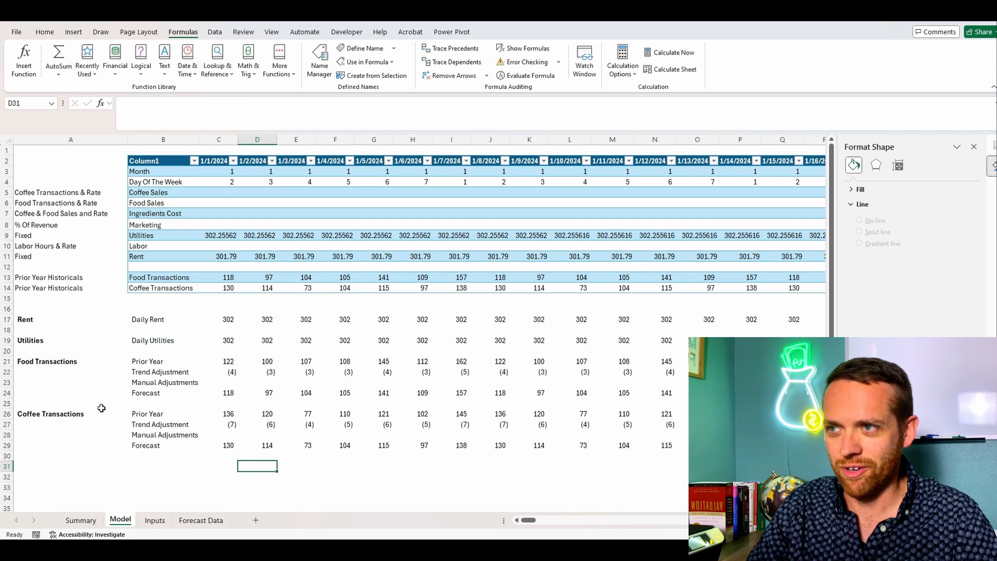
# Step: Start a new section with the bold heading Food Sales in A31 and the row label Food Transaction in B31
pyautogui.scroll(-2, 112, 357)
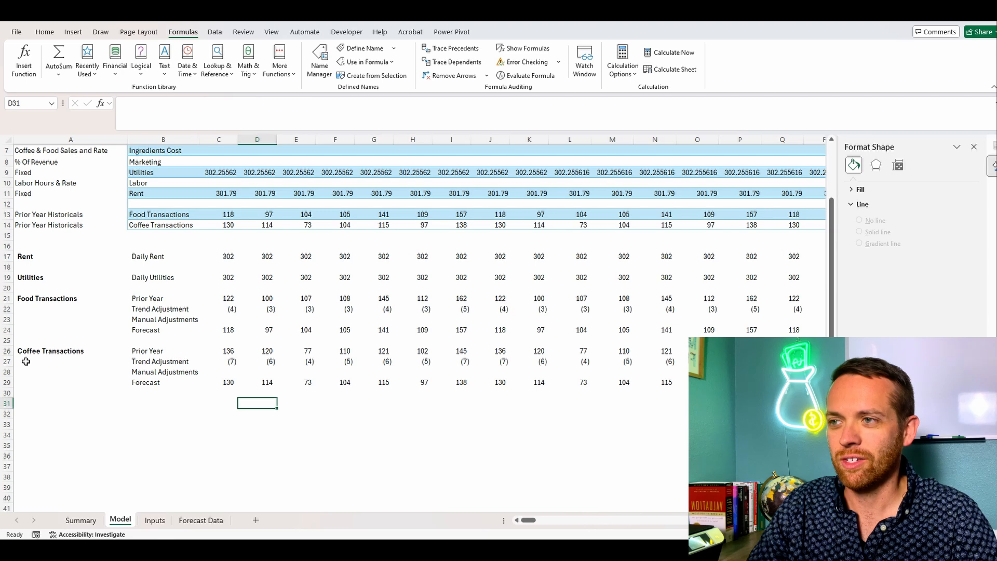
pyautogui.click(43, 301)
pyautogui.hotkey('ctrl', 'c')
pyautogui.click(42, 403)
pyautogui.hotkey('ctrl', 'v')
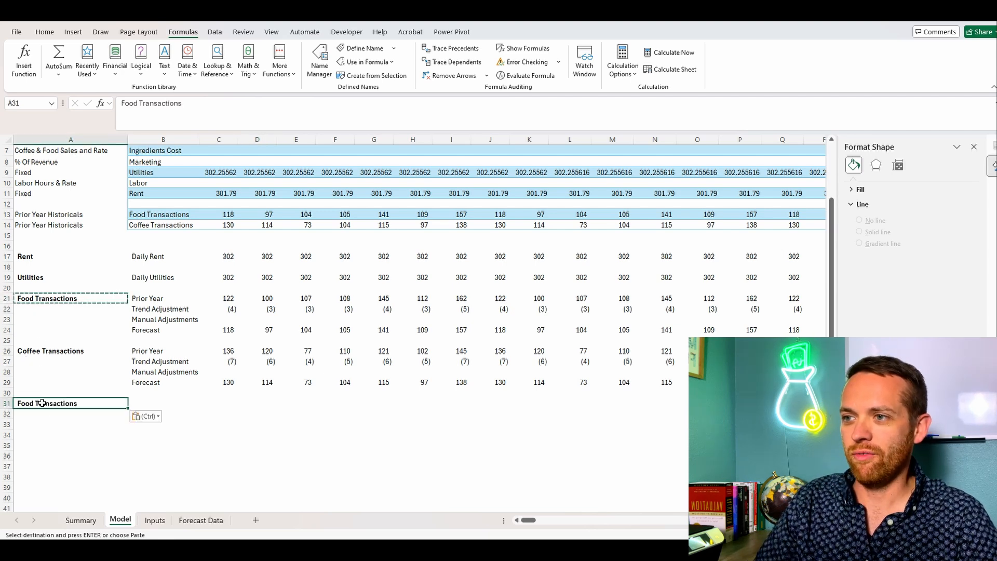
pyautogui.write('Food Sales')
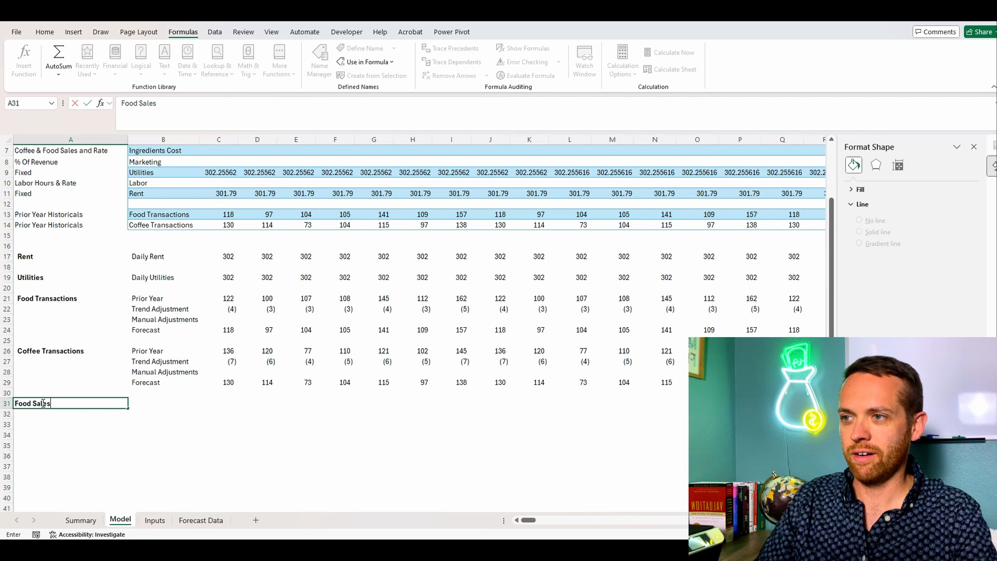
pyautogui.press('Tab')
pyautogui.write('Fo')
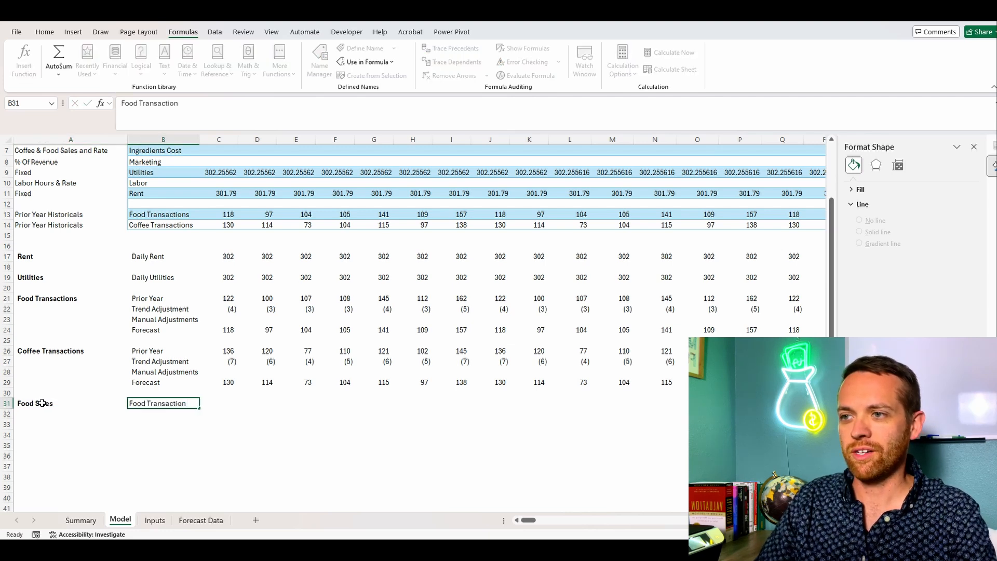
pyautogui.press('Return')
pyautogui.press('Tab')
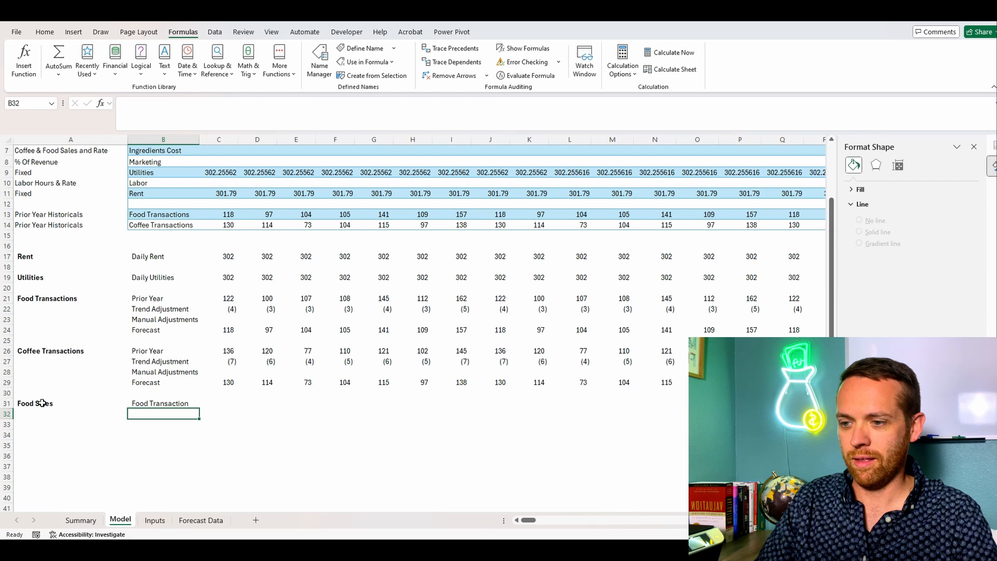
# Step: Label B32 Prior Year Rate, B33 Inflation and B34 Manual Adjustments in the Food Sales section
pyautogui.write('Prior Year Rate')
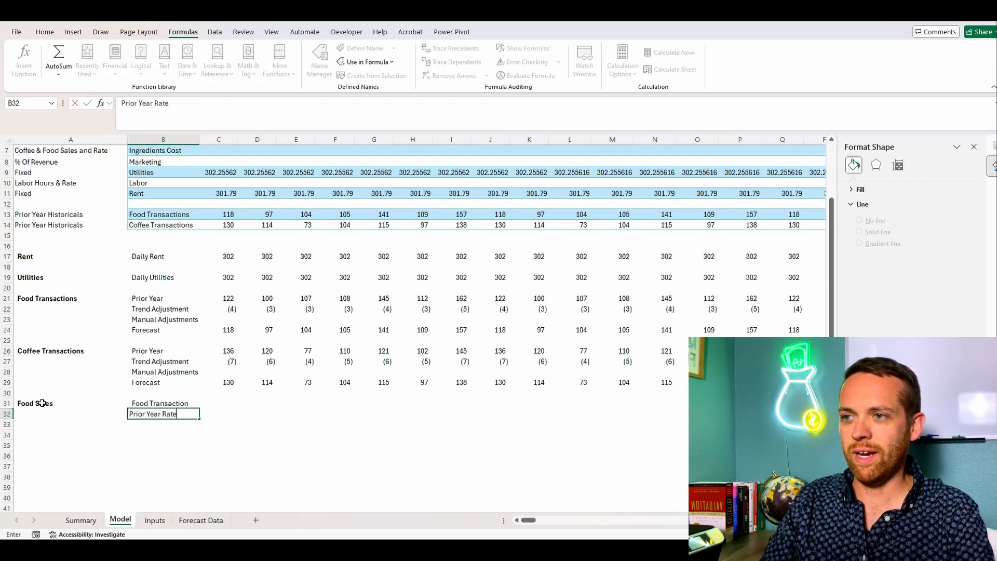
pyautogui.press('Return')
pyautogui.write('Trend')
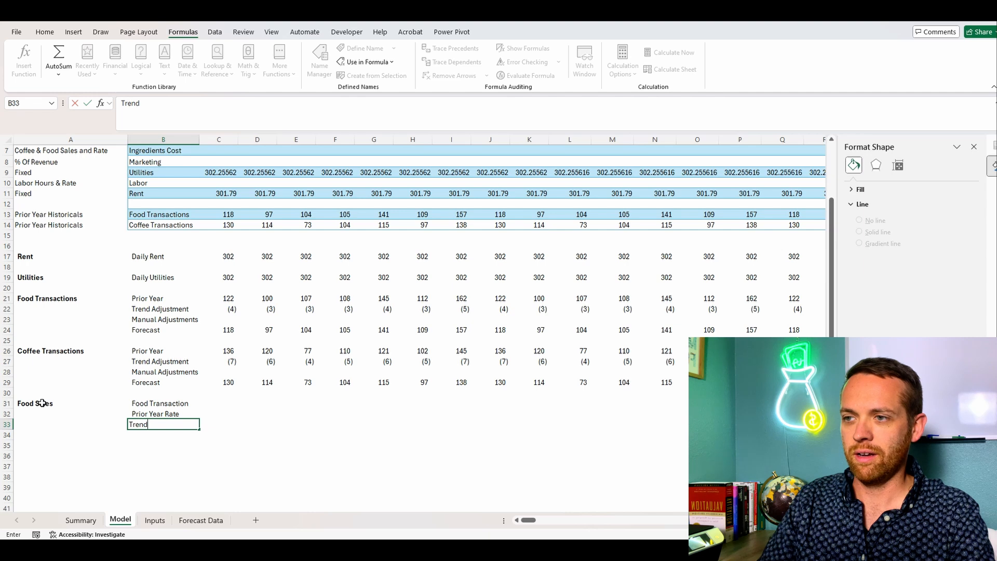
pyautogui.write('Infla')
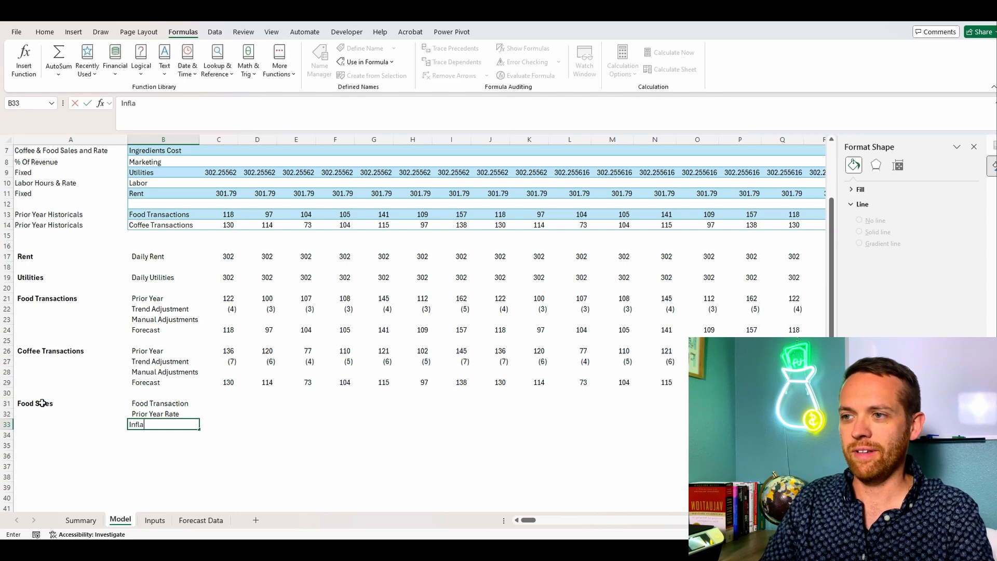
pyautogui.write('tion')
pyautogui.press('Return')
pyautogui.write('Manual A')
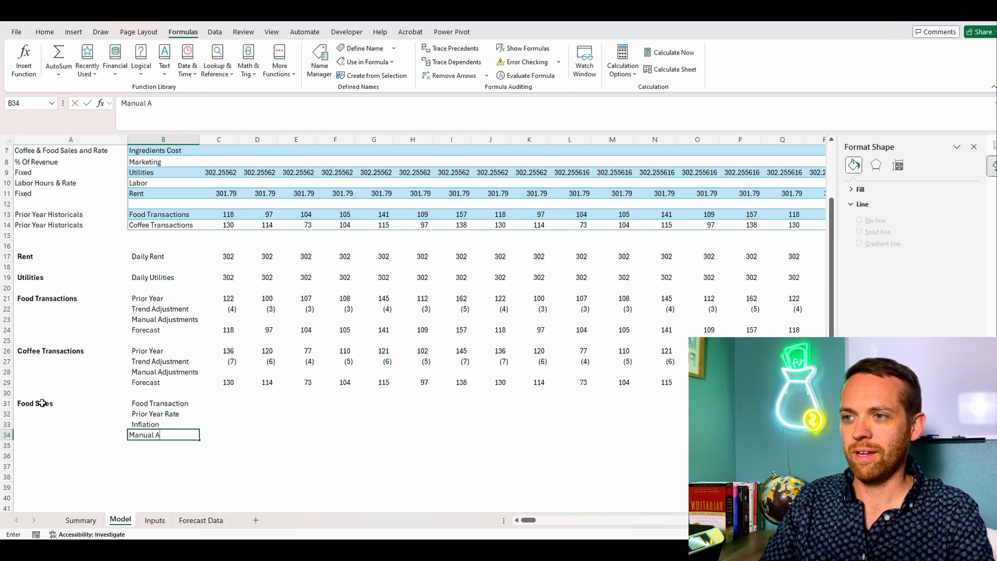
pyautogui.write('djustments')
pyautogui.press('Return')
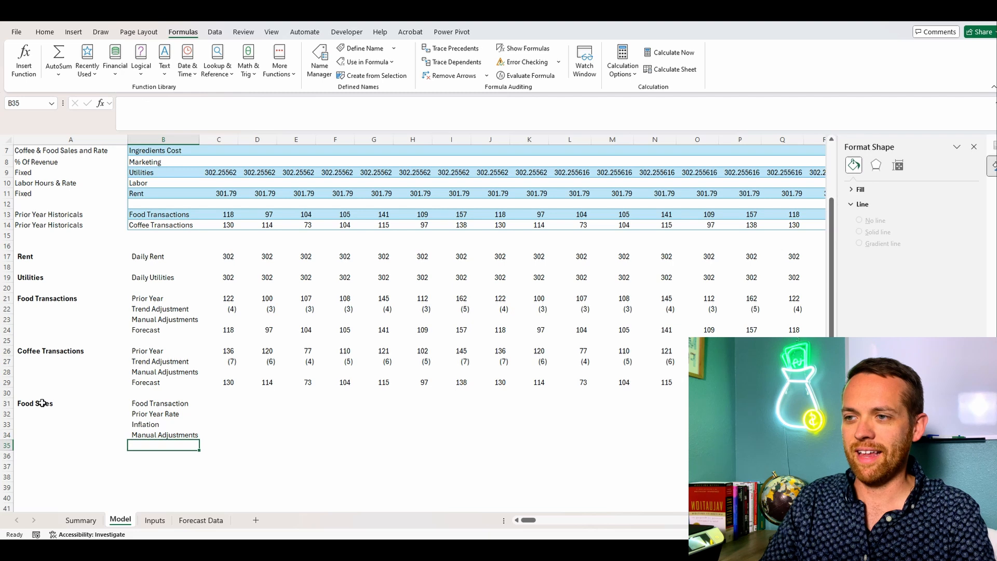
# Step: Finish the Food Sales section's row labels with New Rate in B35 and Food Sales in B36
pyautogui.write('New Rate')
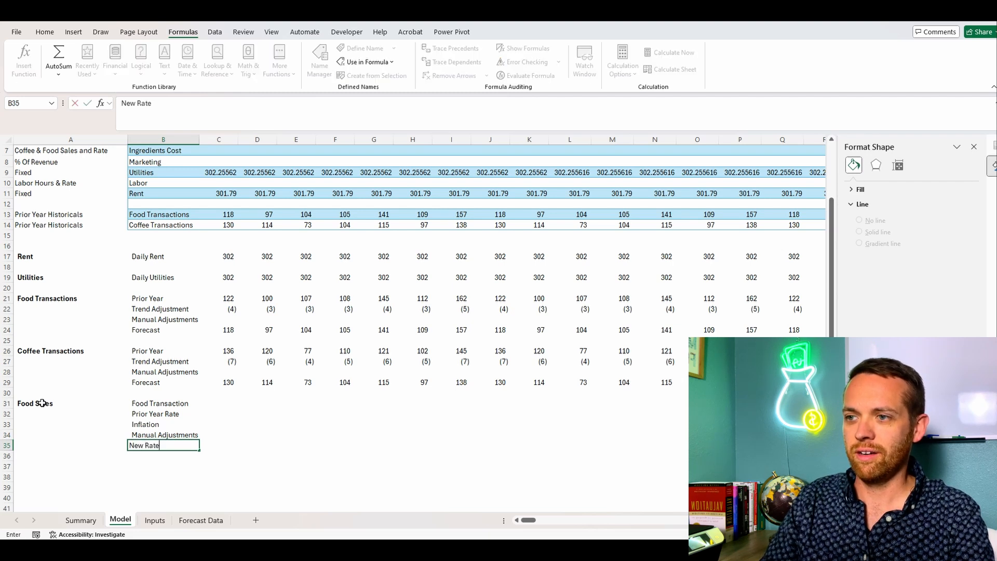
pyautogui.press('Return')
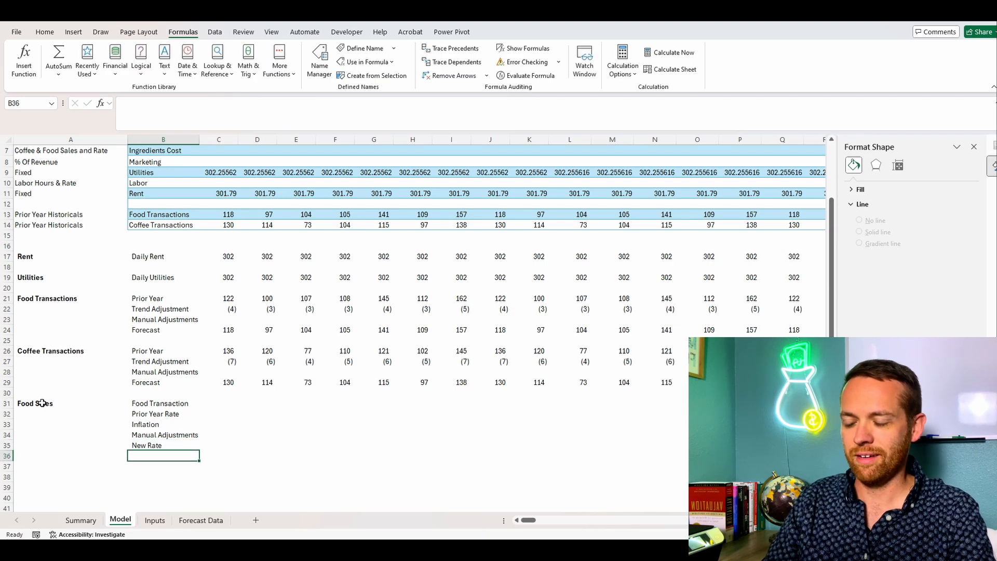
pyautogui.write('Food S')
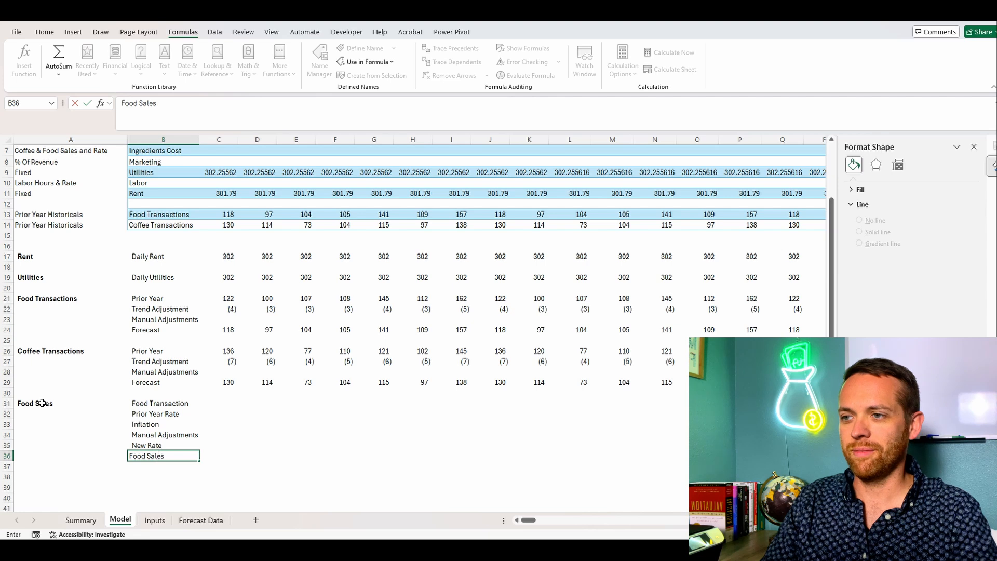
pyautogui.write('ales')
# Step: Set the Food Transaction cell C31 in the Food Sales section to =C29
pyautogui.press('Tab')
pyautogui.press('Up')
pyautogui.press('Up')
pyautogui.press('Up')
pyautogui.press('Up')
pyautogui.press('Up')
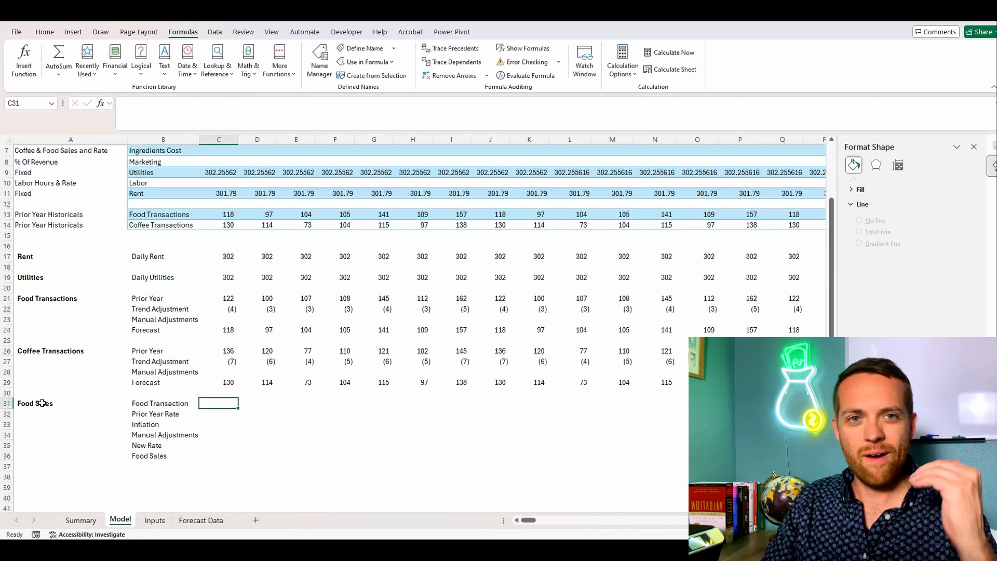
pyautogui.write('=')
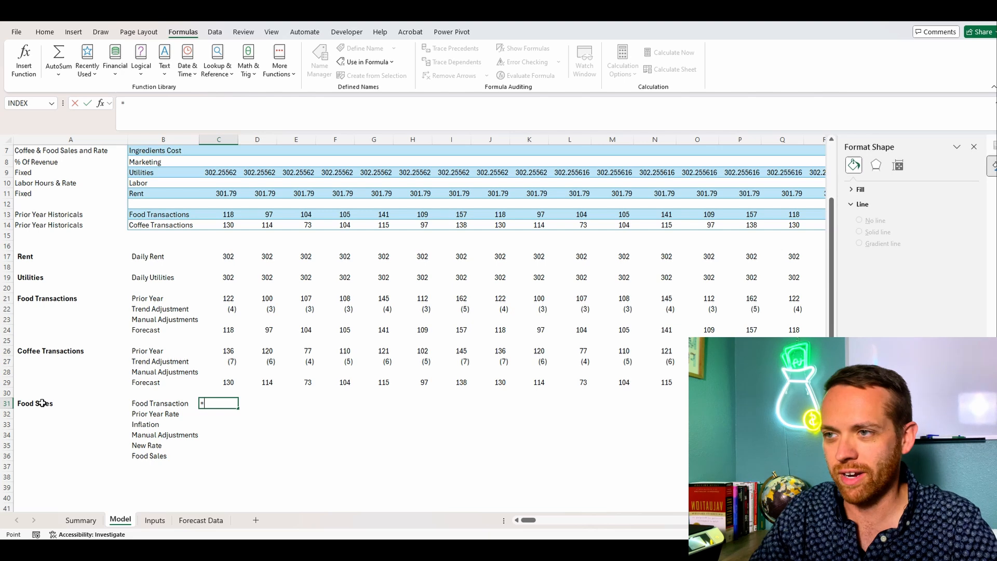
pyautogui.press('Up')
pyautogui.press('Up')
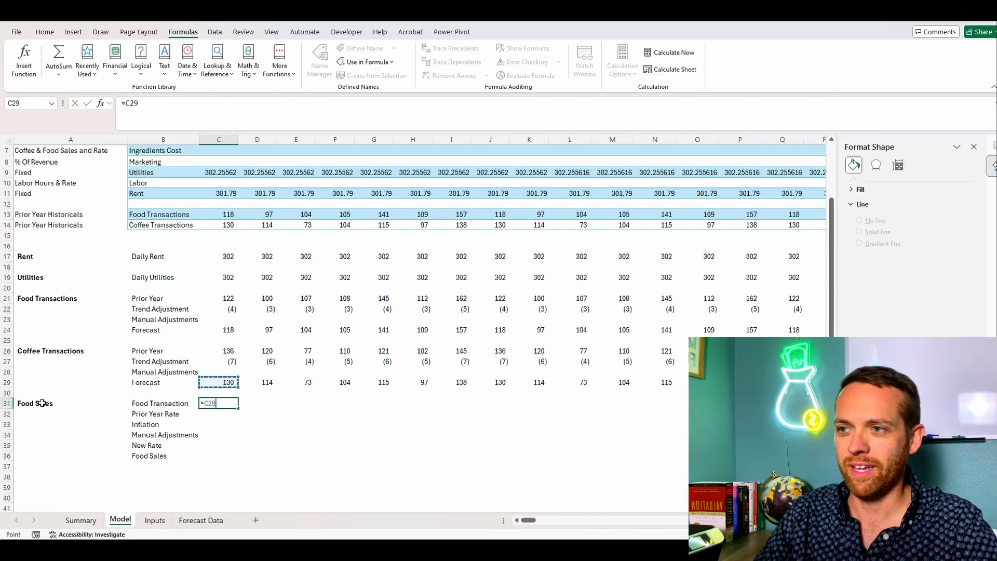
pyautogui.press('Return')
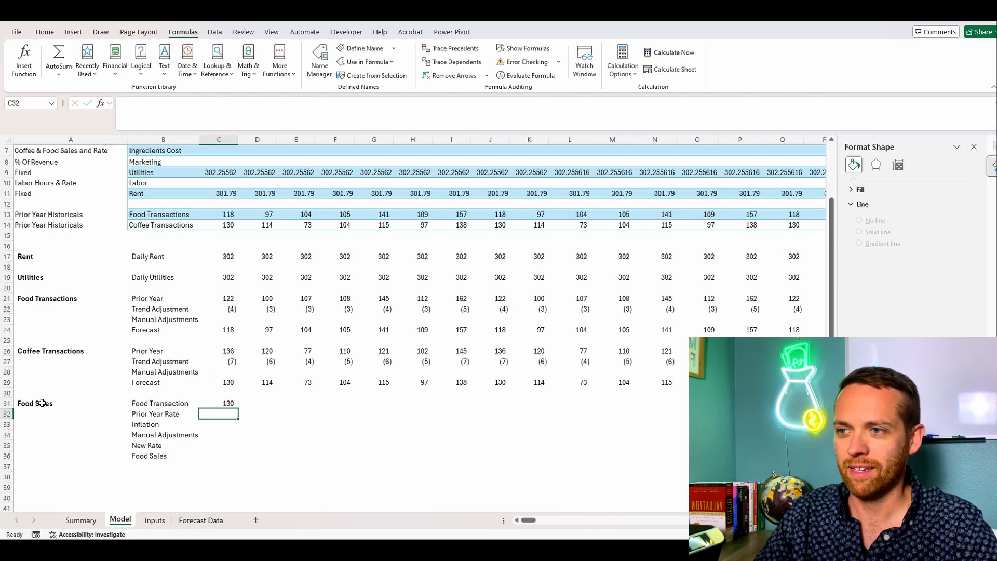
# Step: Set the Food Sales section's Inflation cell C33 to =INFLATION*C32
pyautogui.press('Down')
pyautogui.write('=INFL')
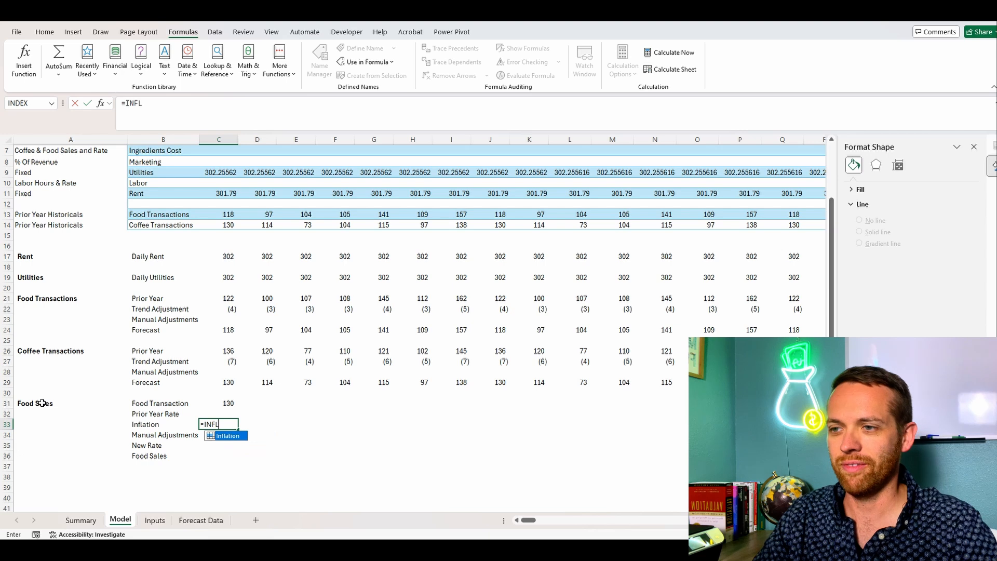
pyautogui.press('Return')
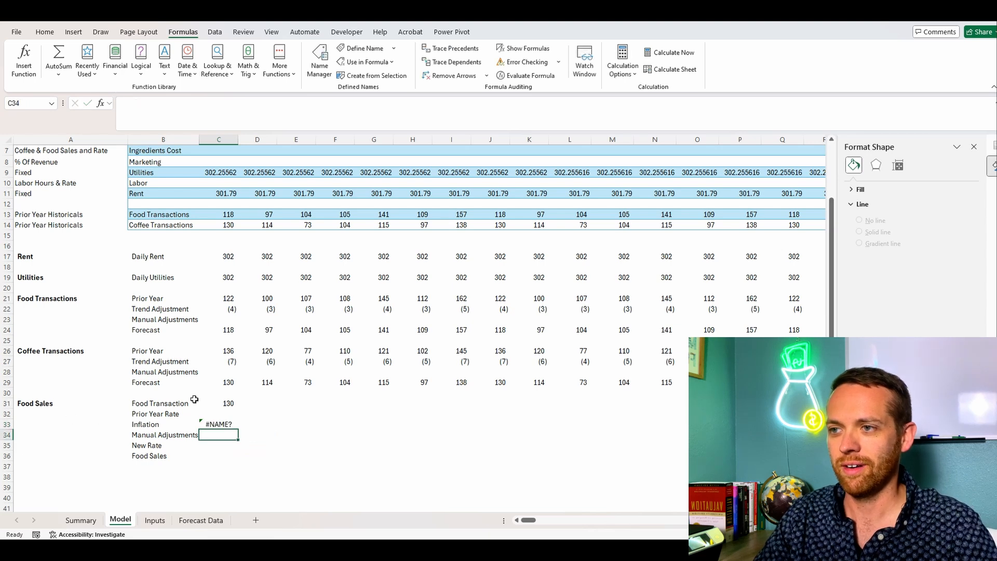
pyautogui.click(213, 424)
pyautogui.click(180, 103)
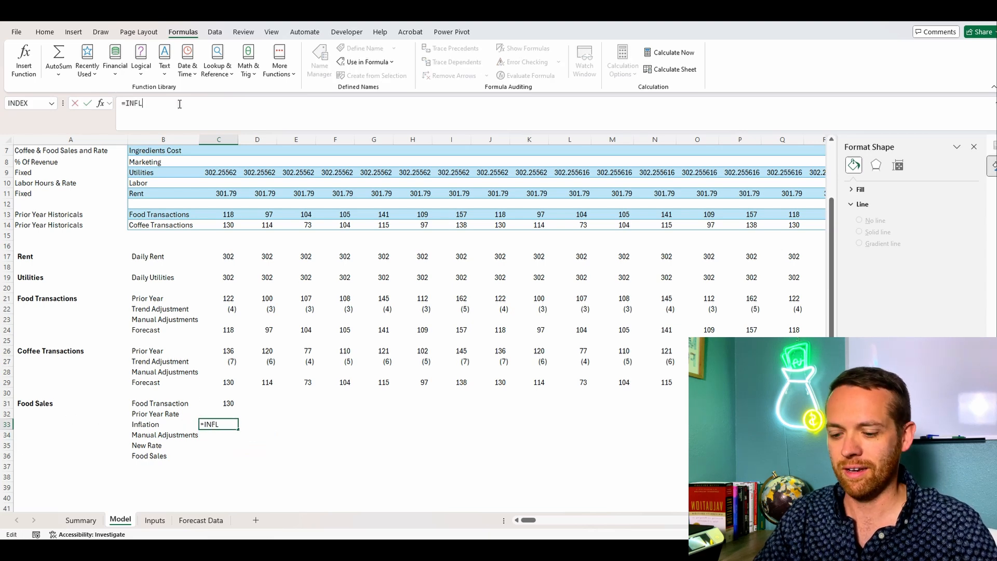
pyautogui.write('ATION*')
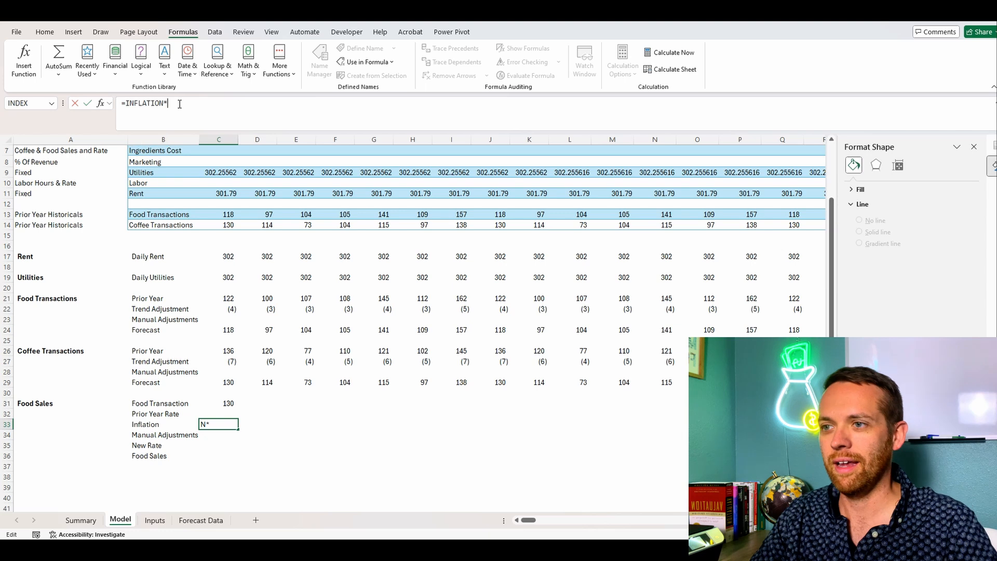
pyautogui.click(223, 412)
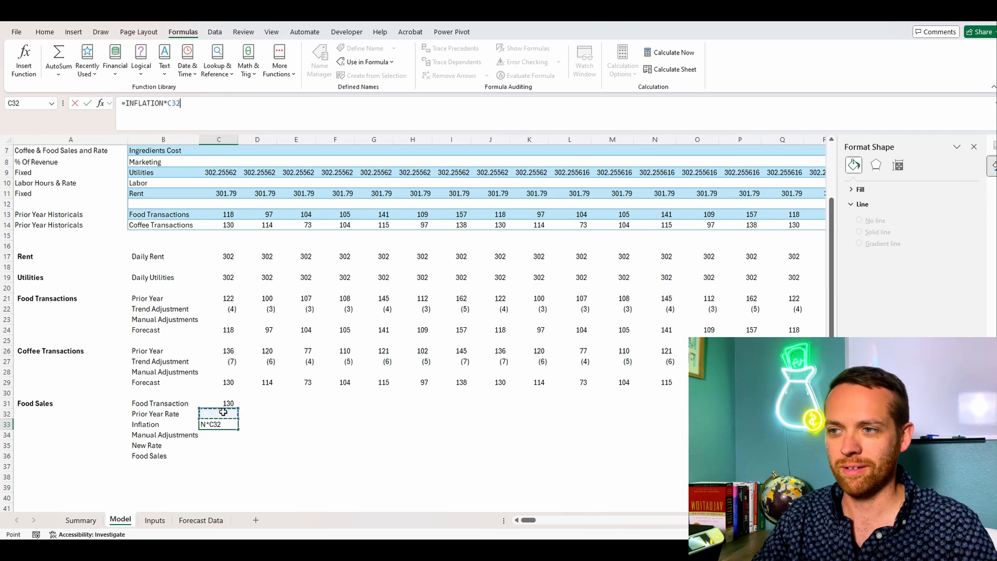
pyautogui.press('Return')
pyautogui.press('Return')
# Step: Calculate the New Rate in C35 as the sum of C32:C34
pyautogui.write('=SUM(')
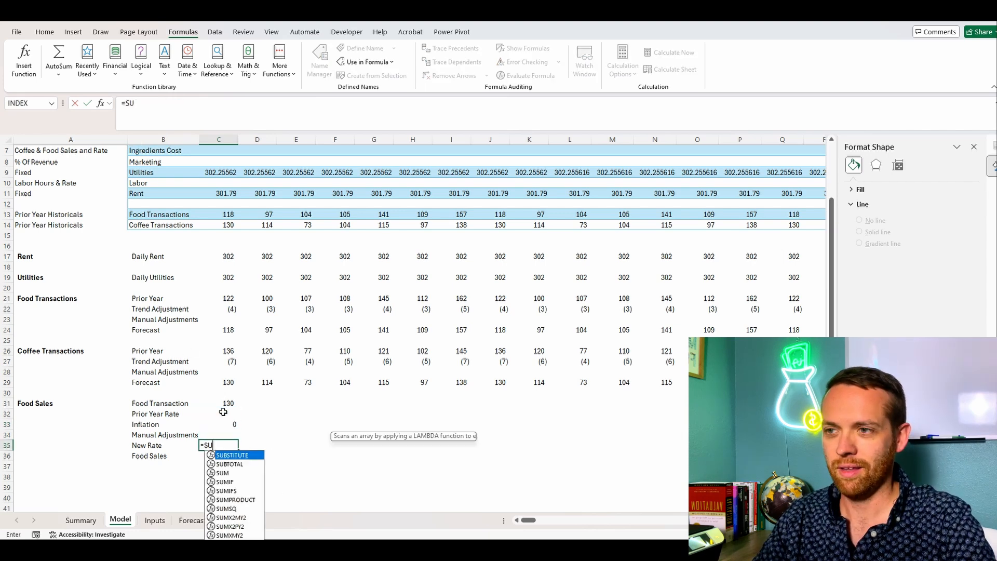
pyautogui.press('Up')
pyautogui.hotkey('shift', 'Up')
pyautogui.hotkey('shift', 'Up')
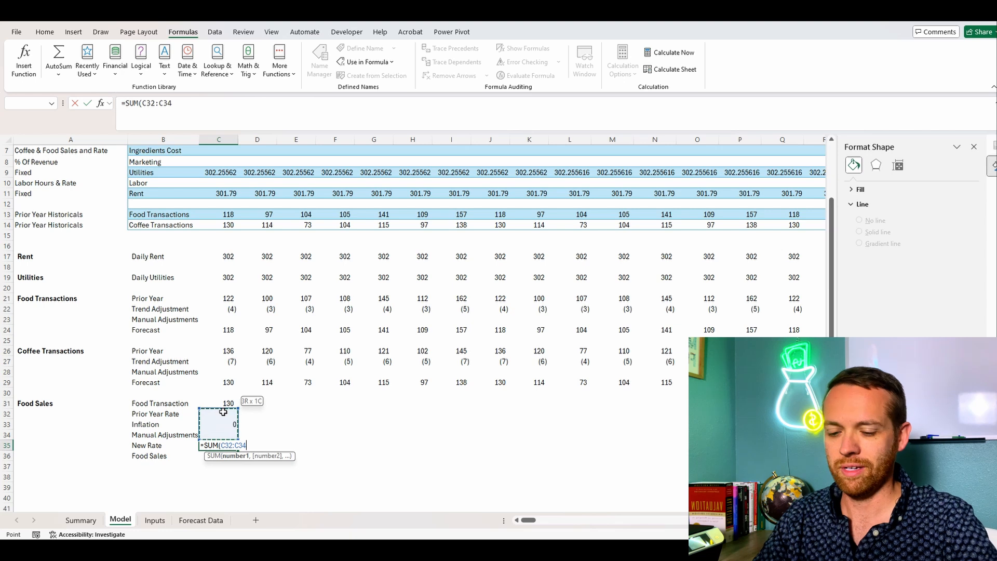
pyautogui.press('Return')
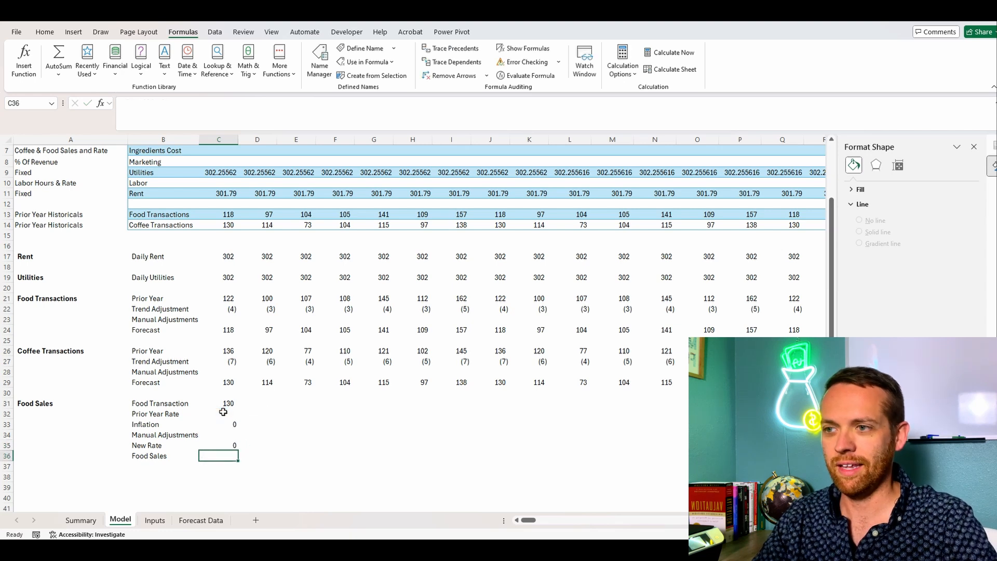
# Step: Calculate Food Sales in C36 as New Rate times Food Transaction with =C35*C31
pyautogui.write('=')
pyautogui.press('Up')
pyautogui.write('*')
pyautogui.press('Up')
pyautogui.press('Up')
pyautogui.press('Up')
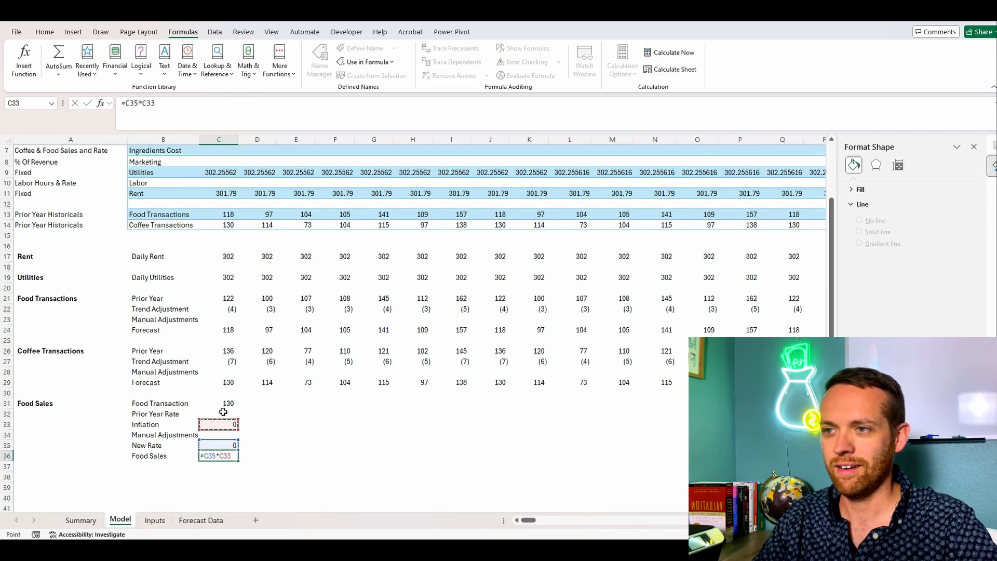
pyautogui.press('Up')
pyautogui.press('Up')
pyautogui.press('Return')
pyautogui.press('Up')
pyautogui.press('Up')
pyautogui.press('Up')
pyautogui.press('Up')
pyautogui.press('Up')
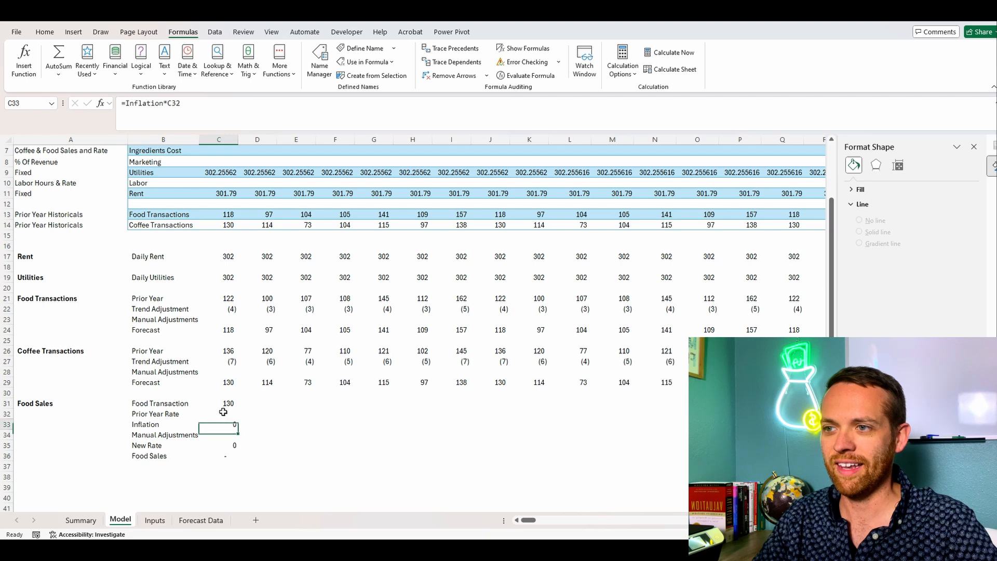
pyautogui.write('=')
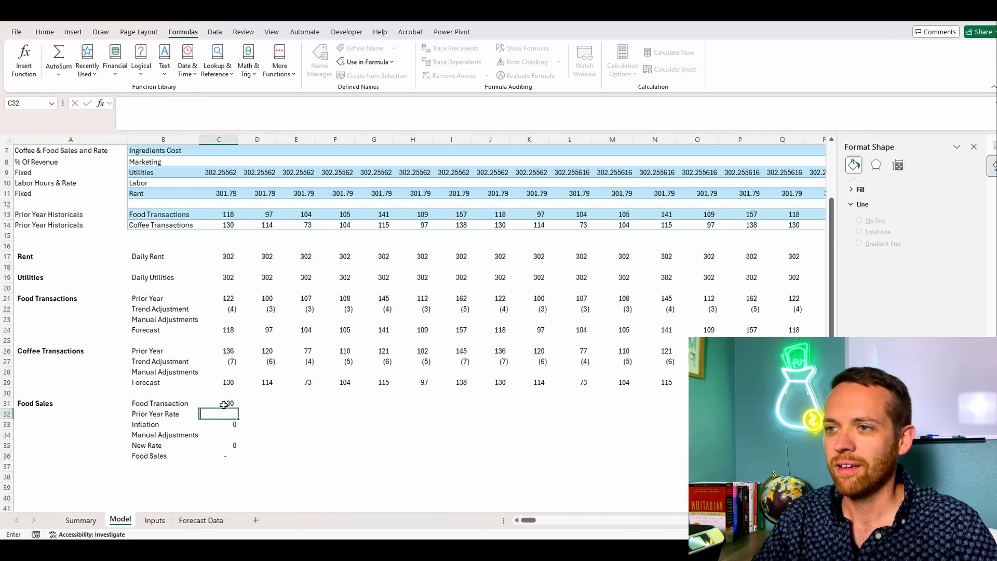
pyautogui.press('Escape')
# Step: Copy the SUMIFS part of the Coffee Transactions Prior Year formula in C26 into the Prior Year Rate cell C32
pyautogui.click(224, 351)
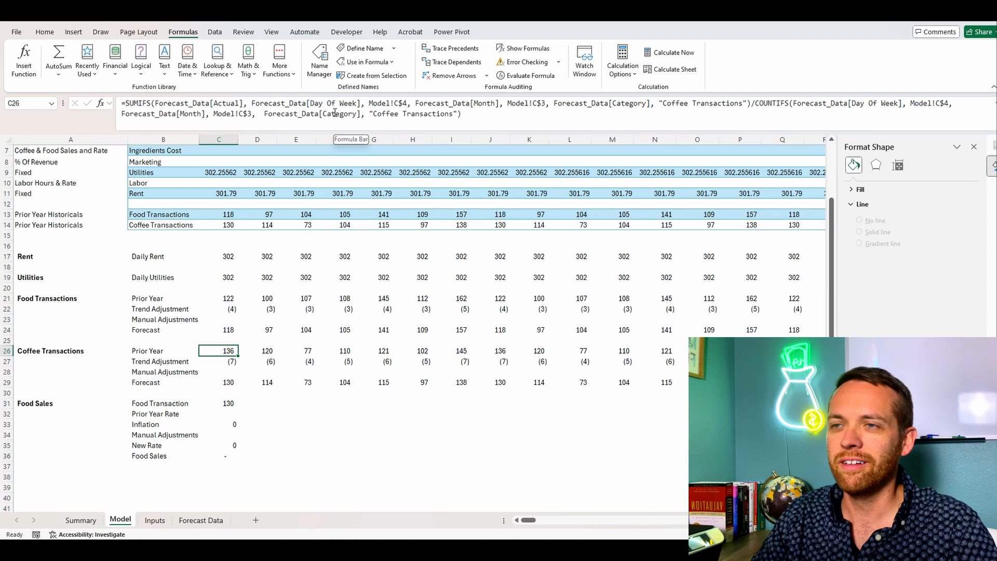
pyautogui.moveTo(125, 106); pyautogui.dragTo(512, 112)
pyautogui.moveTo(707, 111); pyautogui.dragTo(750, 102)
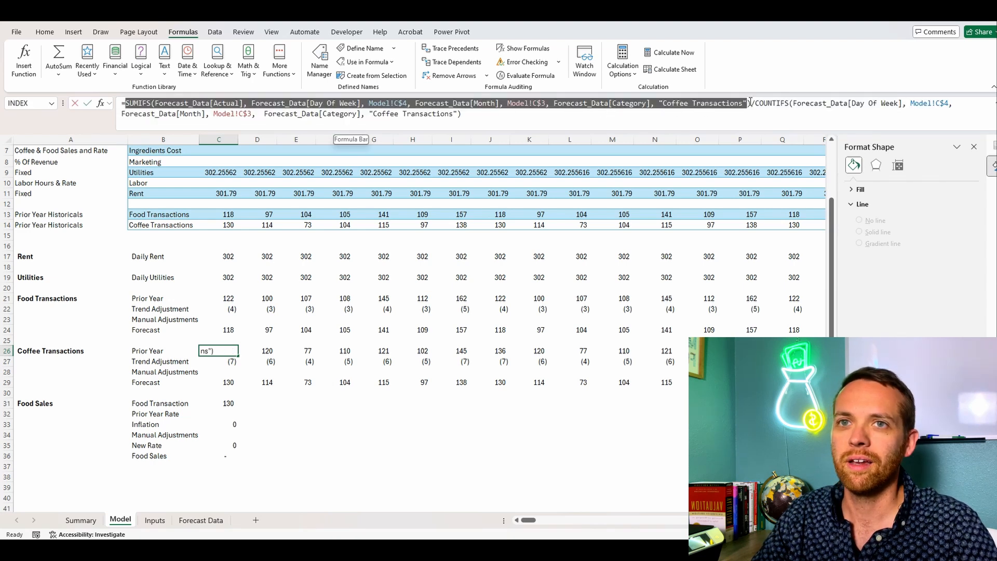
pyautogui.press('Return')
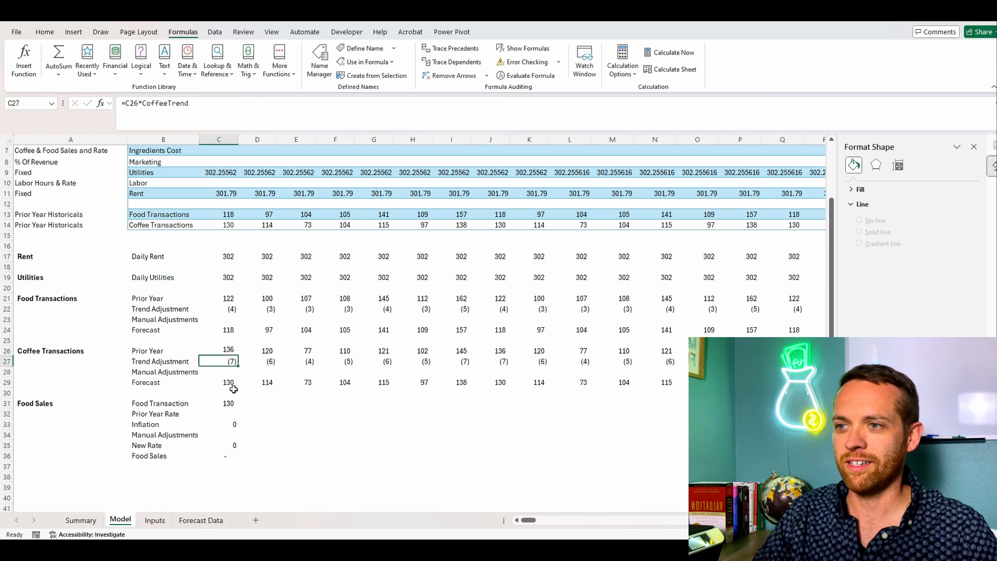
pyautogui.click(234, 391)
pyautogui.press('Down')
pyautogui.press('Down')
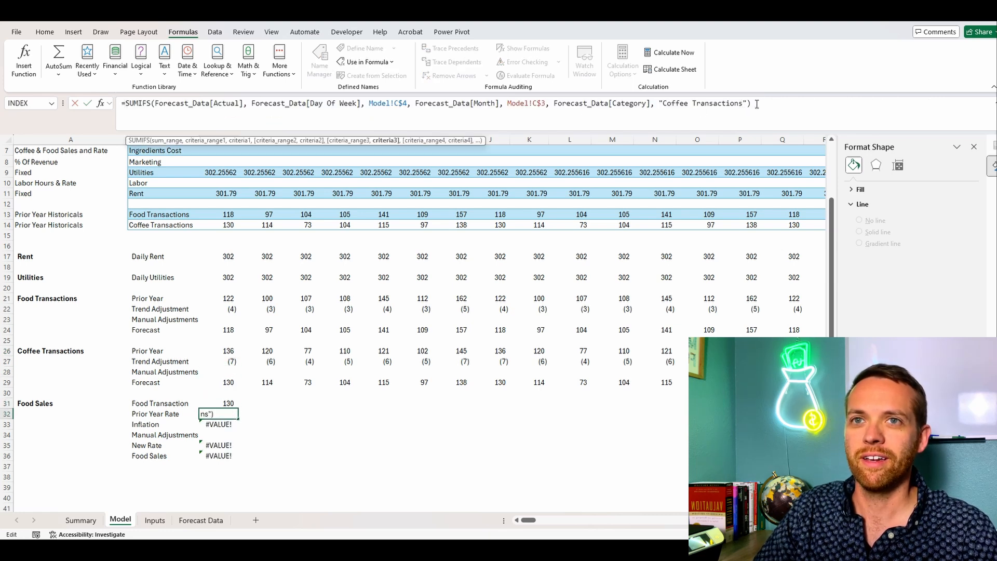
# Step: Extend the Prior Year Rate formula in C32 by dividing the SUMIFS by a copy of itself
pyautogui.moveTo(750, 103); pyautogui.dragTo(127, 110)
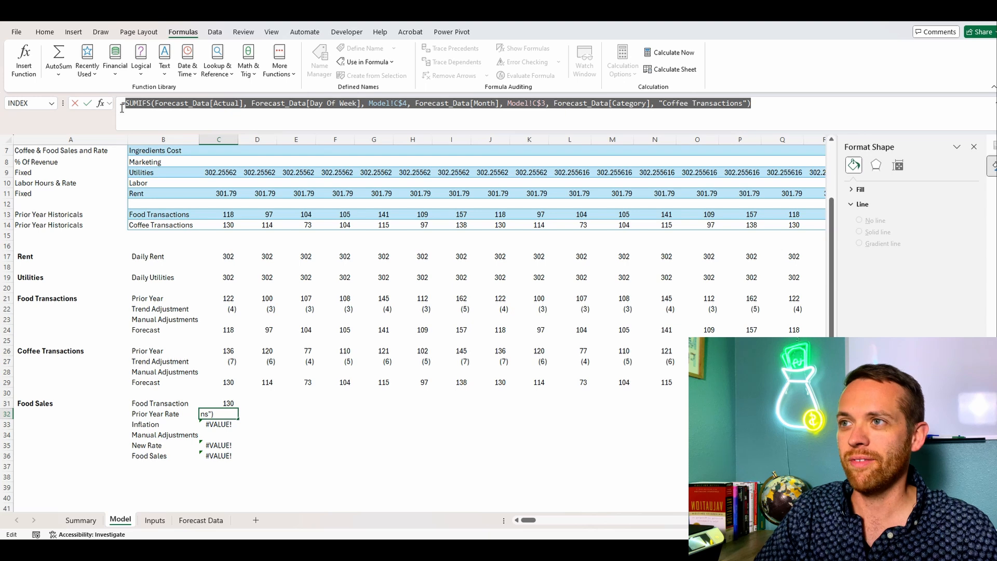
pyautogui.hotkey('ctrl', 'c')
pyautogui.press('Left')
pyautogui.hotkey('ctrl', 'v')
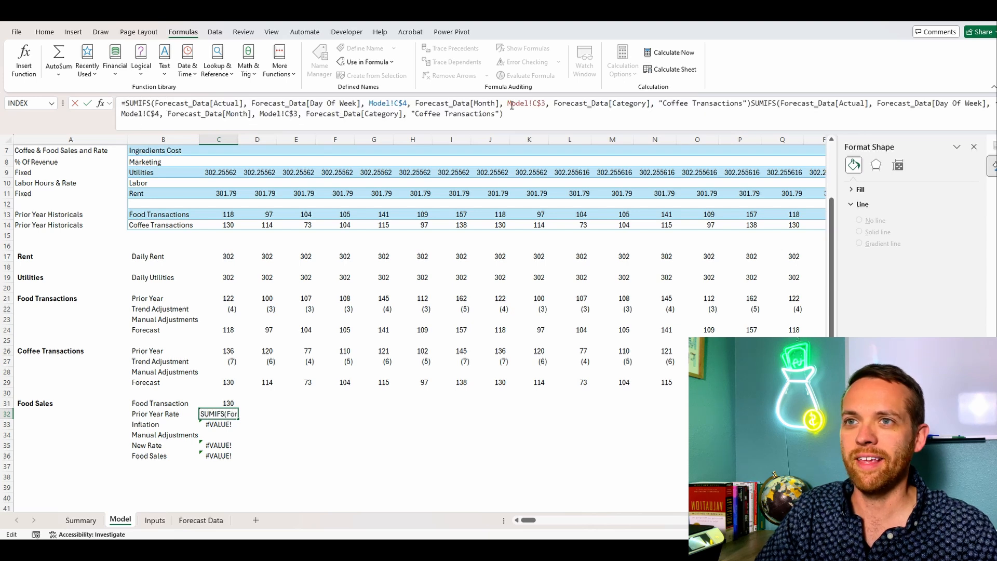
pyautogui.write('/')
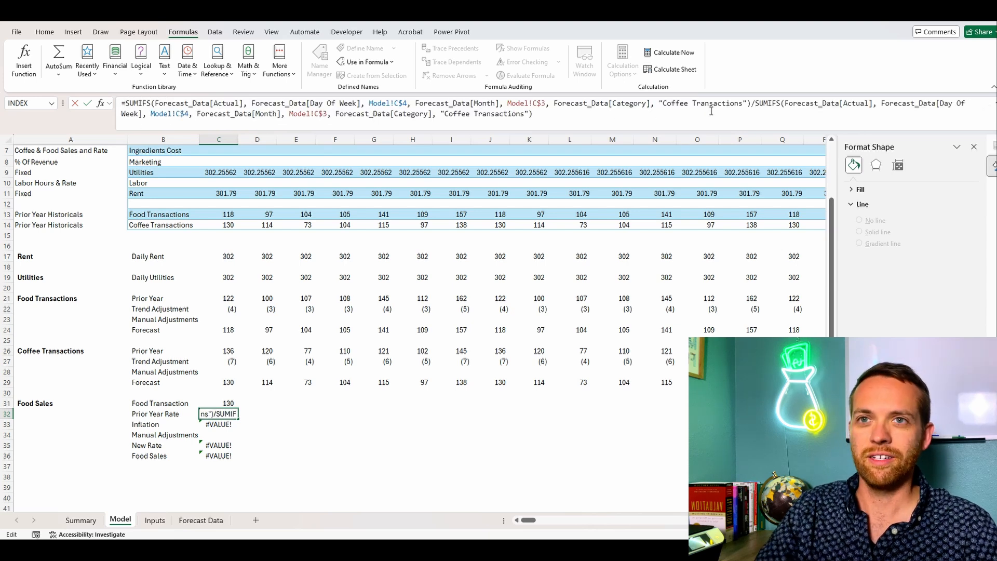
# Step: Change the category criterion of the first SUMIFS in C32 to "Coffee Sales" and commit the formula
pyautogui.moveTo(744, 106); pyautogui.dragTo(693, 109)
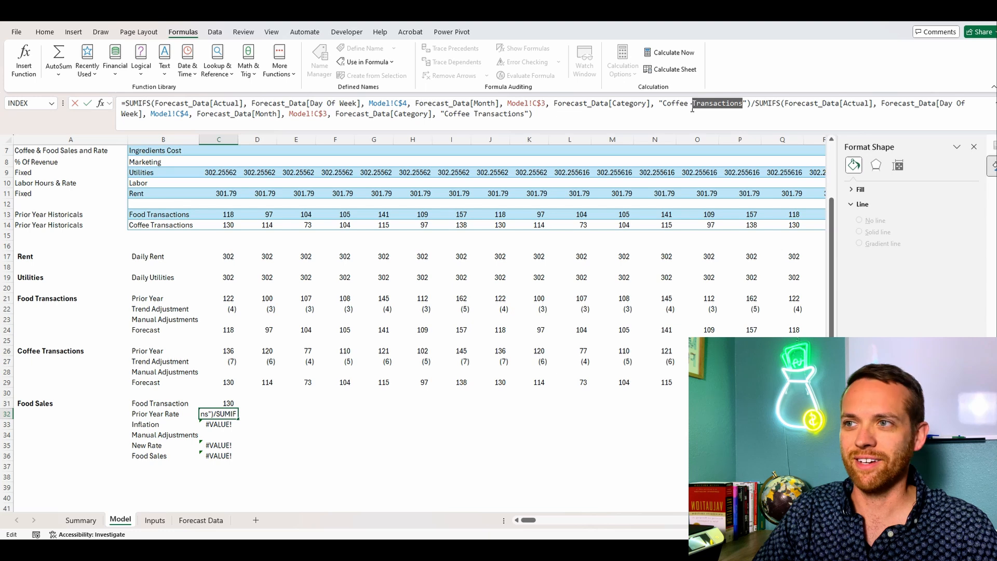
pyautogui.write('Sales')
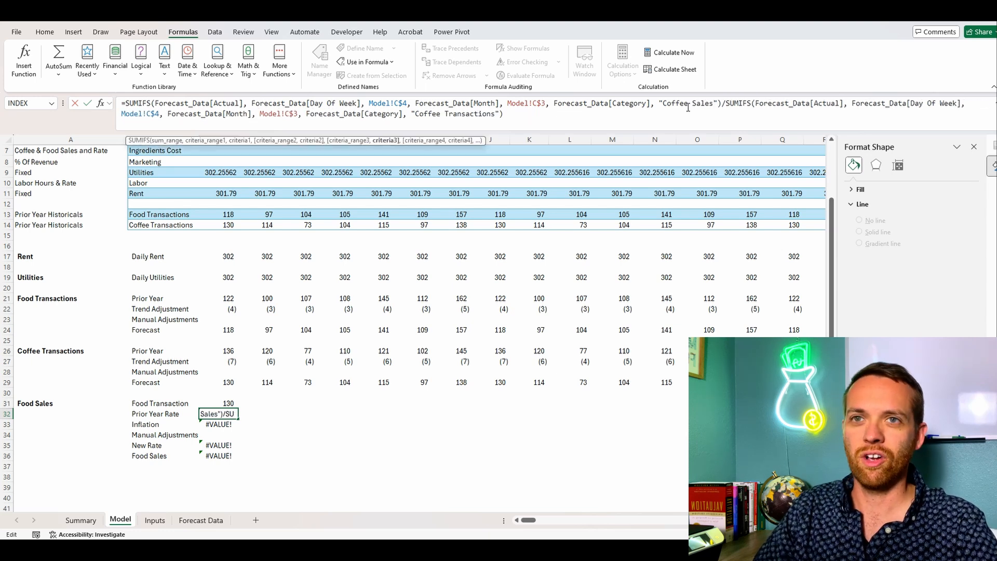
pyautogui.press('Return')
pyautogui.press('Up')
pyautogui.moveTo(689, 106); pyautogui.dragTo(672, 109)
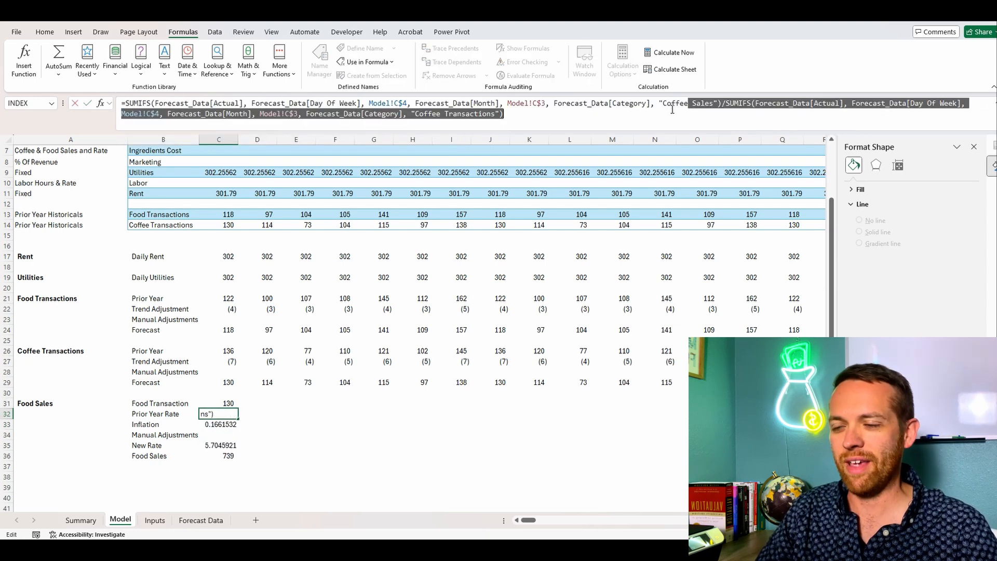
pyautogui.press('Escape')
# Step: Format the Food Sales values in C31:C36 with comma style and zero decimal places
pyautogui.moveTo(233, 403); pyautogui.dragTo(229, 456)
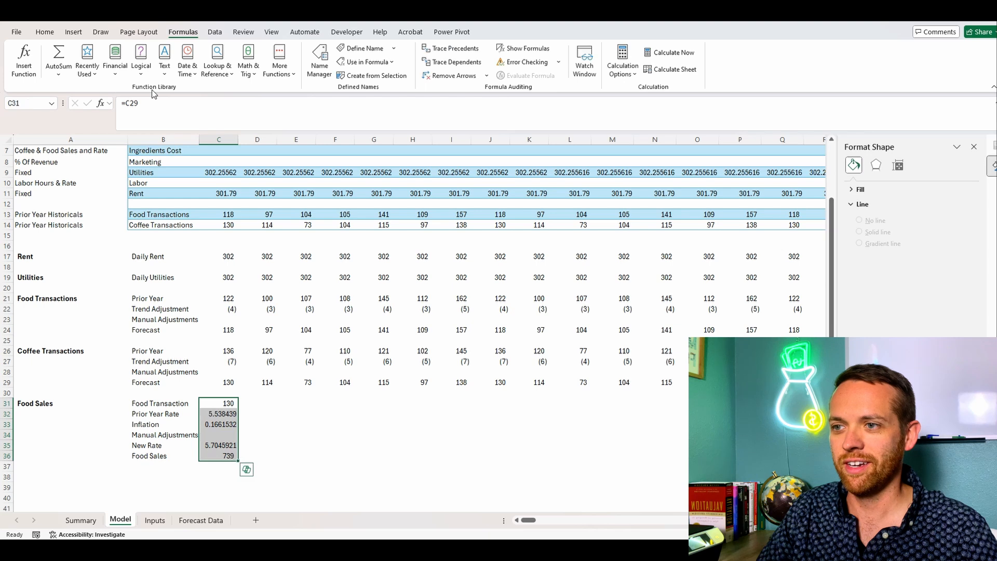
pyautogui.click(45, 32)
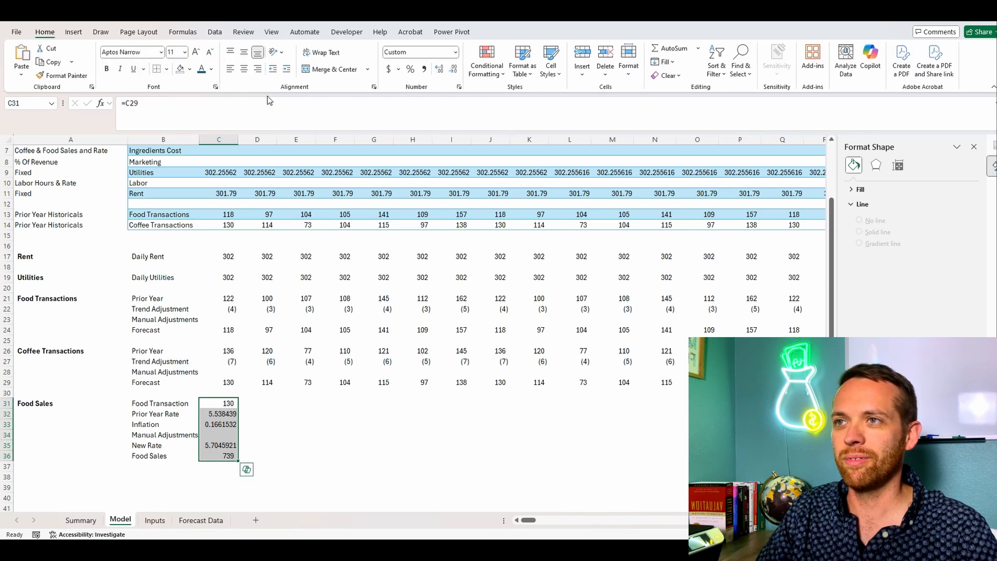
pyautogui.click(424, 70)
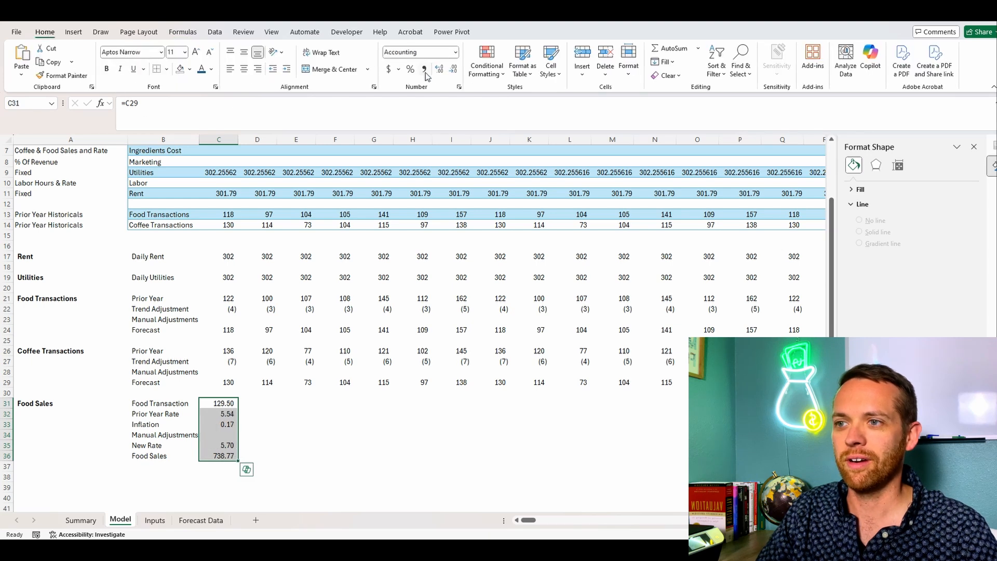
pyautogui.click(454, 70)
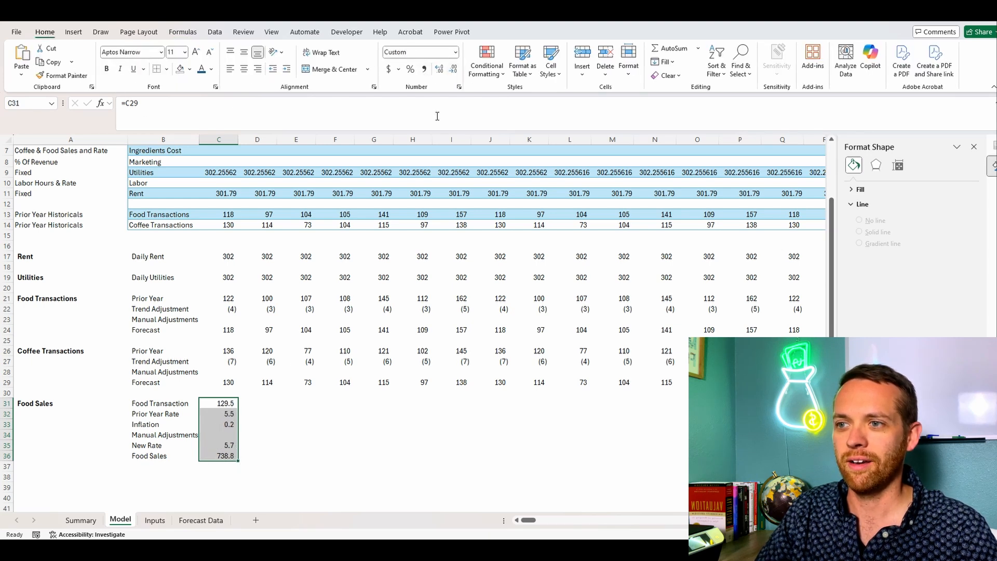
pyautogui.click(454, 70)
# Step: Copy the Food Sales section in rows 31 to 36 and paste it starting at row 38
pyautogui.click(31, 404)
pyautogui.click(8, 404)
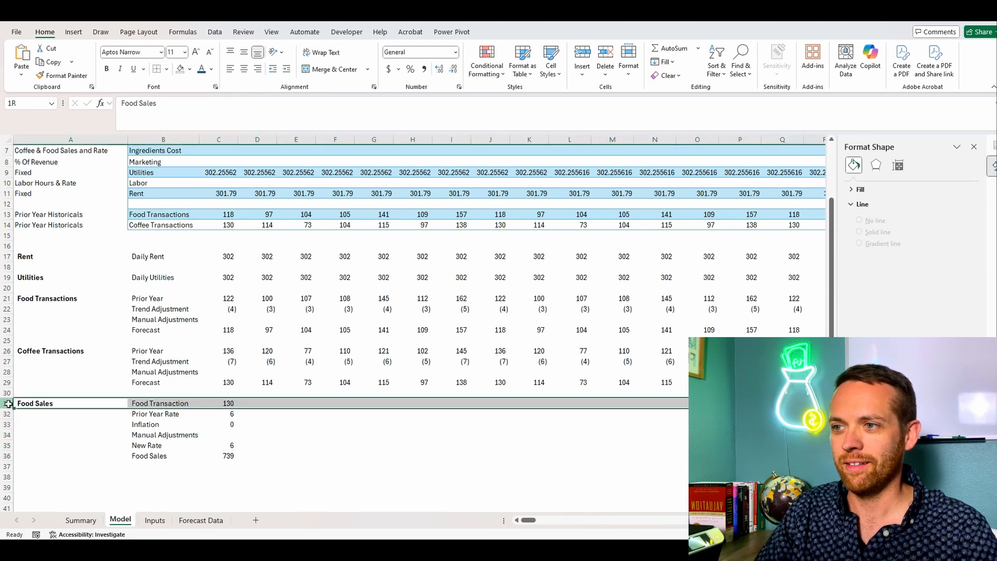
pyautogui.moveTo(8, 403); pyautogui.dragTo(7, 456)
pyautogui.hotkey('ctrl', 'c')
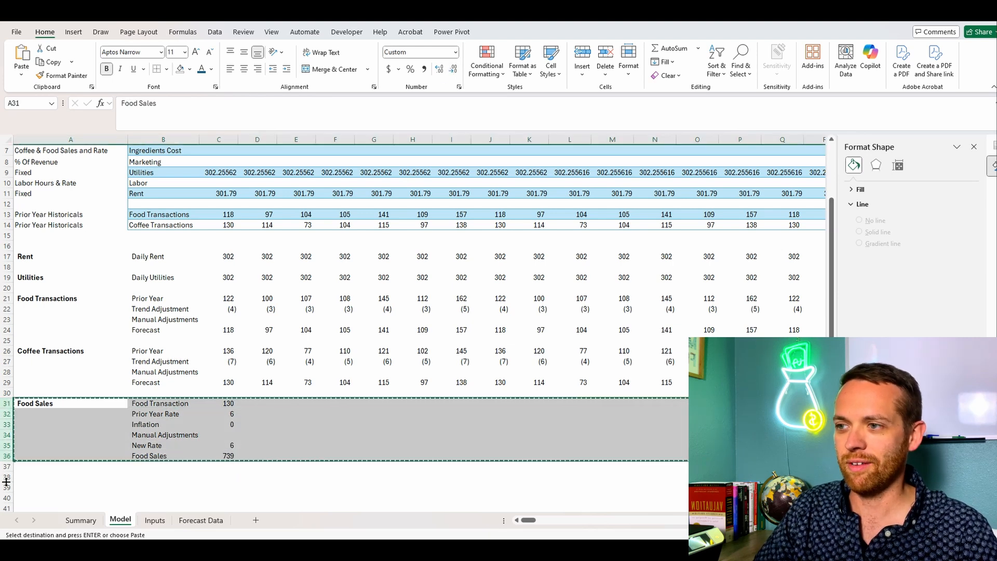
pyautogui.click(6, 478)
pyautogui.hotkey('ctrl', 'v')
pyautogui.scroll(-2, 197, 423)
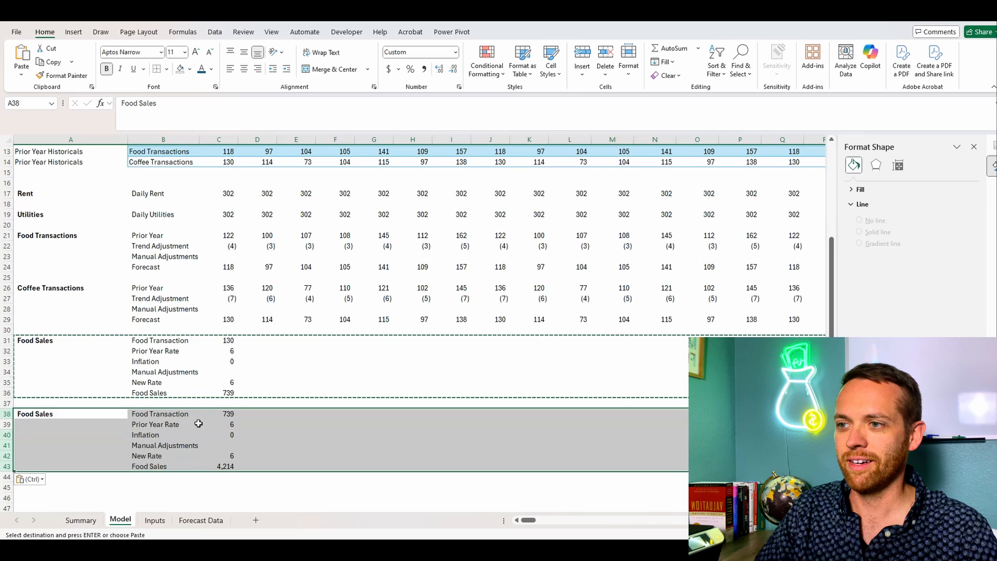
# Step: Rename the copied section's labels to Coffee Transaction in B38 and Coffee Sales in A38
pyautogui.click(171, 412)
pyautogui.moveTo(137, 104); pyautogui.dragTo(89, 108)
pyautogui.write('C')
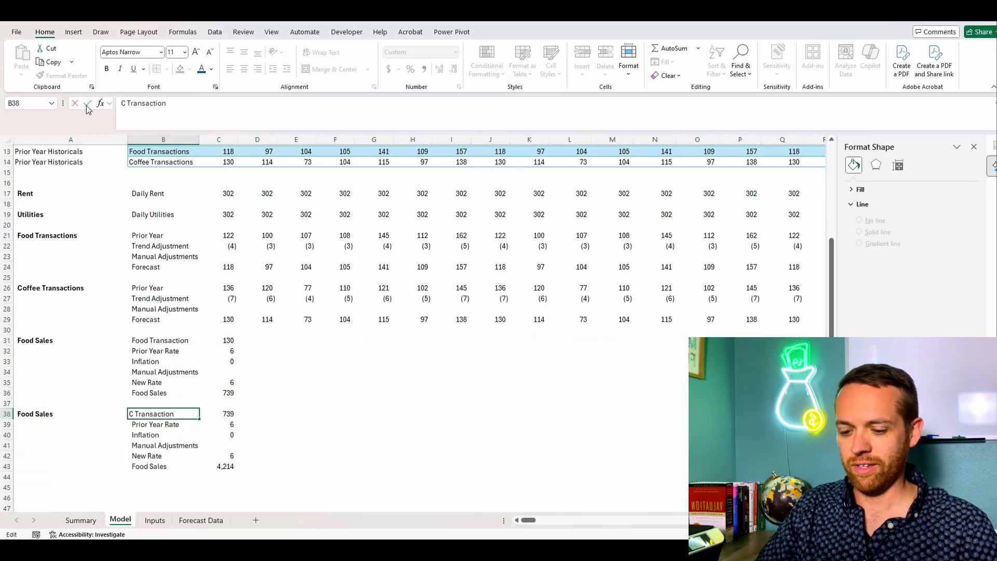
pyautogui.write('offee')
pyautogui.hotkey('shift', 'Tab')
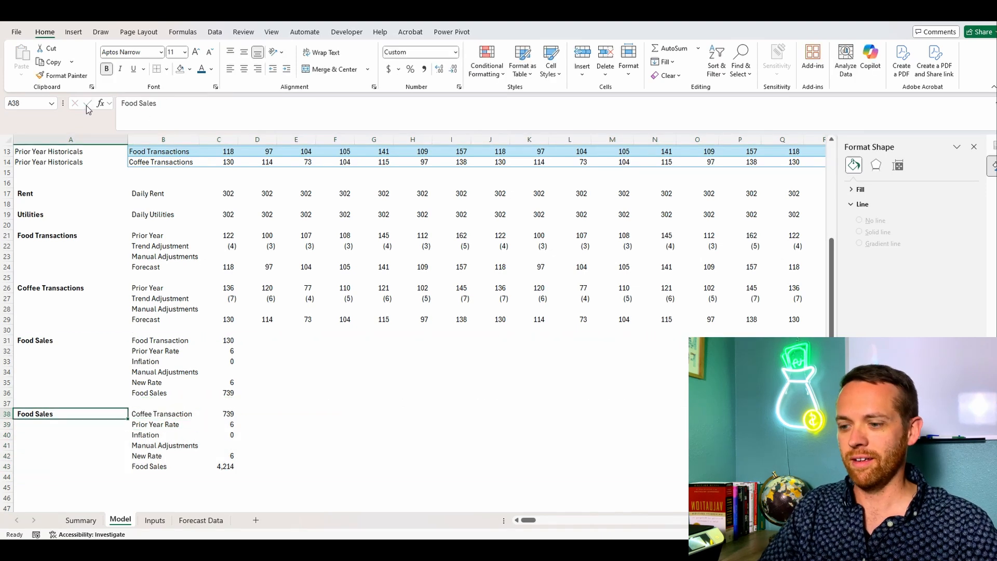
pyautogui.write('Coffee')
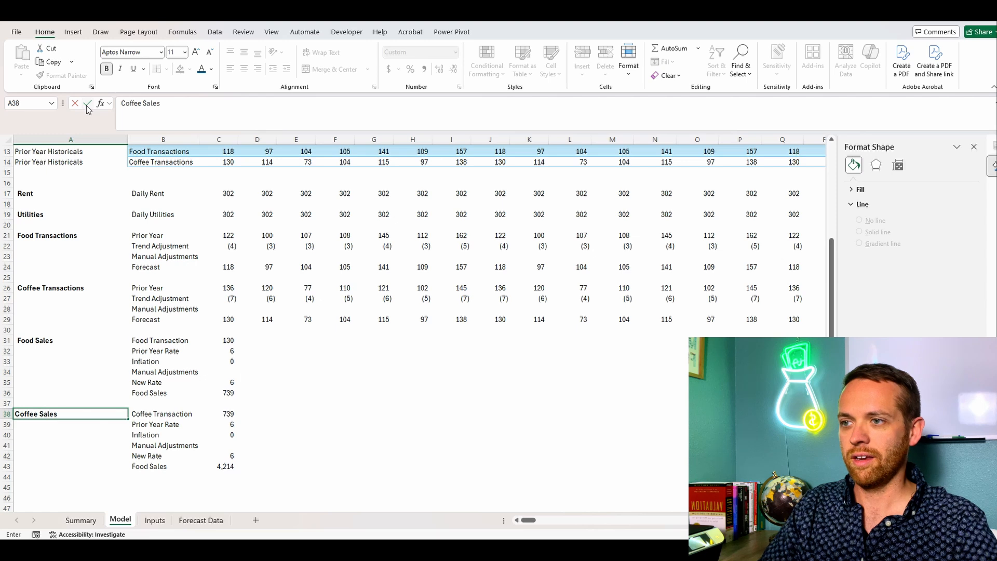
# Step: Set the Coffee Transaction cell C38 to =C29 and check the category criteria in the Prior Year Rate formula in C39
pyautogui.press('Tab')
pyautogui.press('Tab')
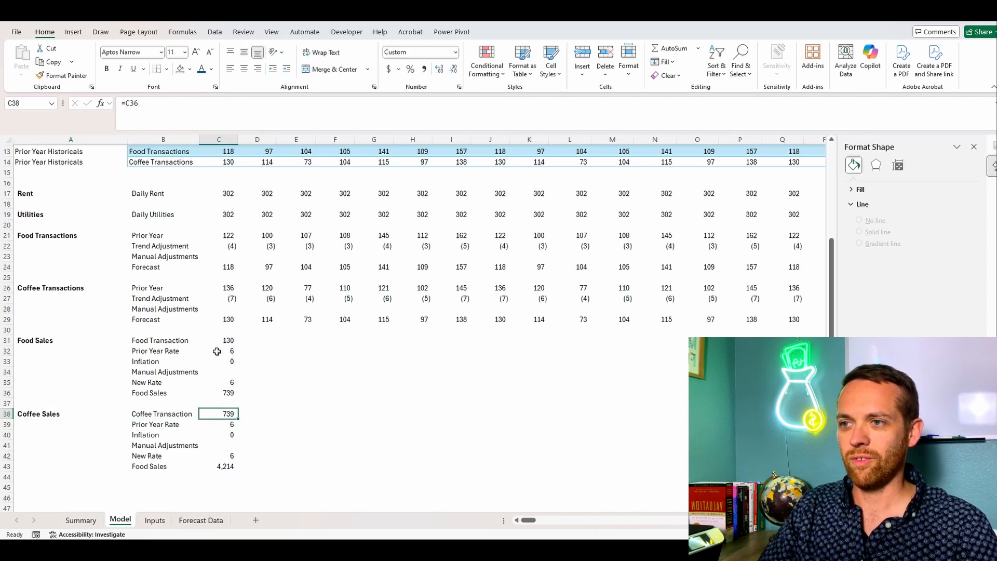
pyautogui.write('=')
pyautogui.click(227, 319)
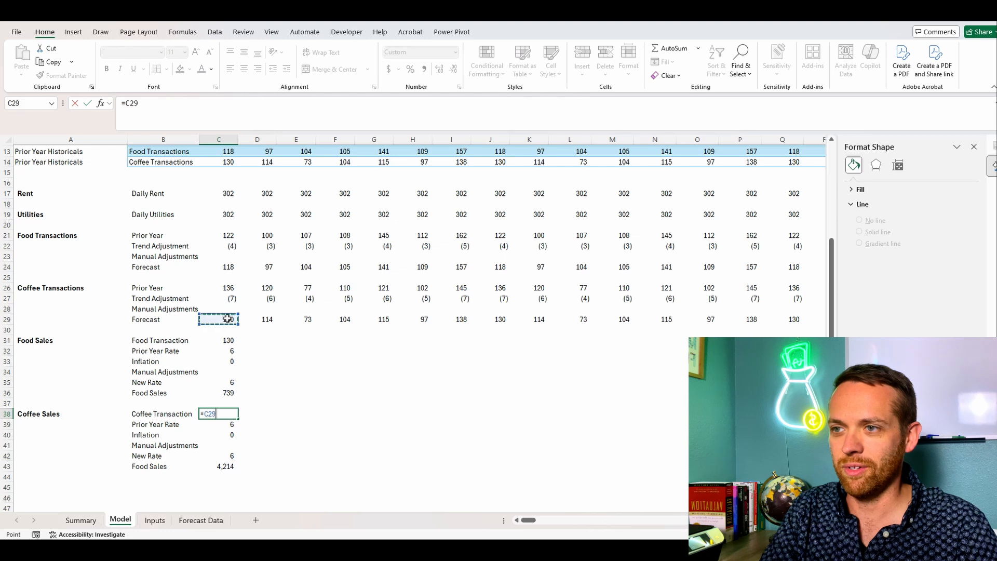
pyautogui.press('Return')
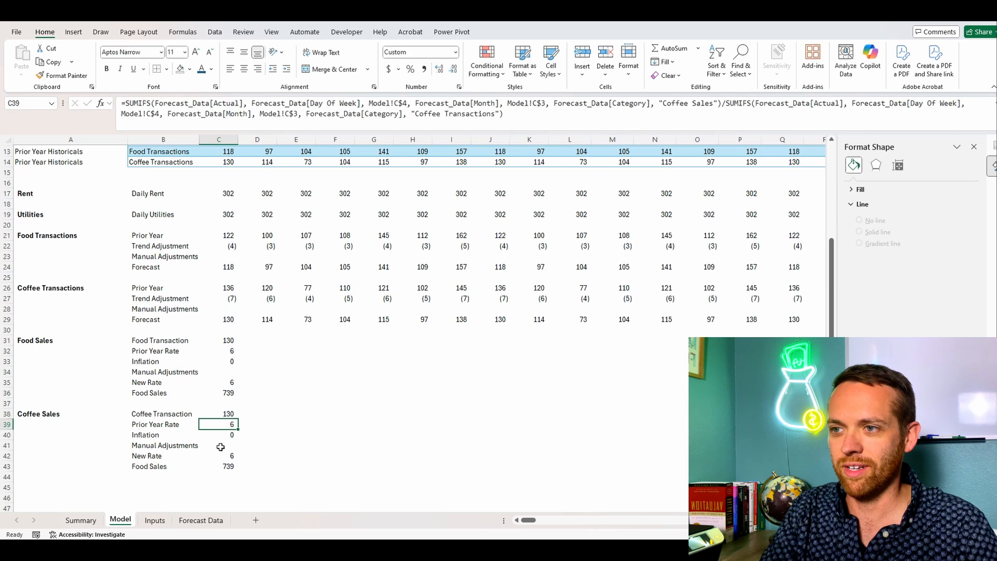
pyautogui.click(528, 118)
pyautogui.doubleClick(429, 114)
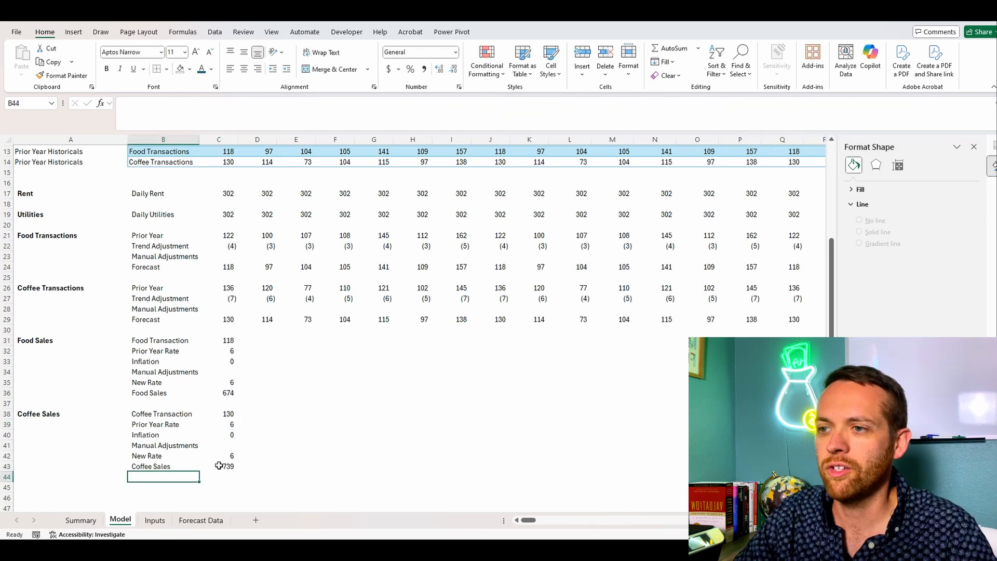
pyautogui.click(218, 465)
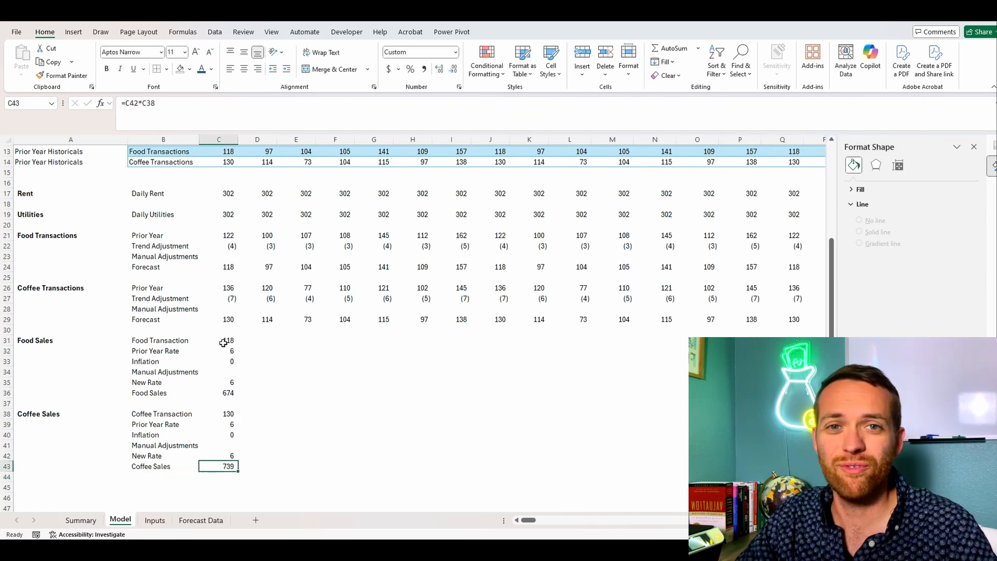
# Step: Copy the Food Sales and Coffee Sales formulas in C31:C43 across the remaining date columns
pyautogui.moveTo(223, 343); pyautogui.dragTo(217, 465)
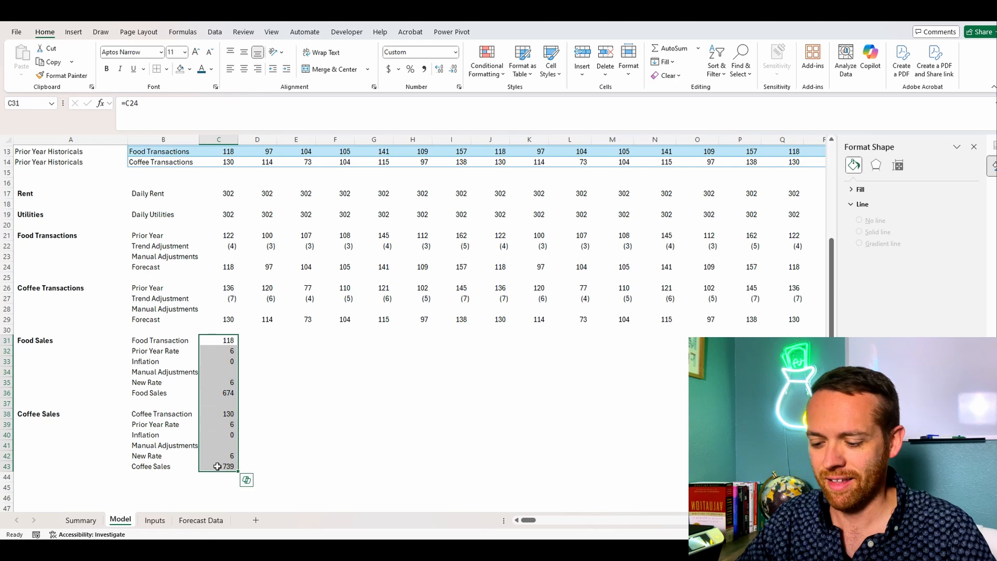
pyautogui.hotkey('ctrl', 'c')
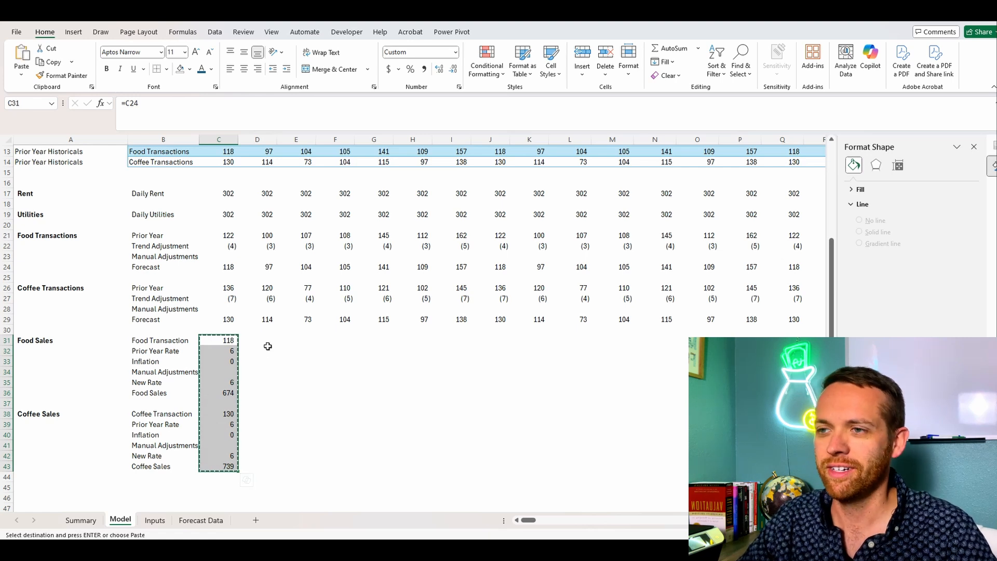
pyautogui.moveTo(267, 349); pyautogui.dragTo(826, 467)
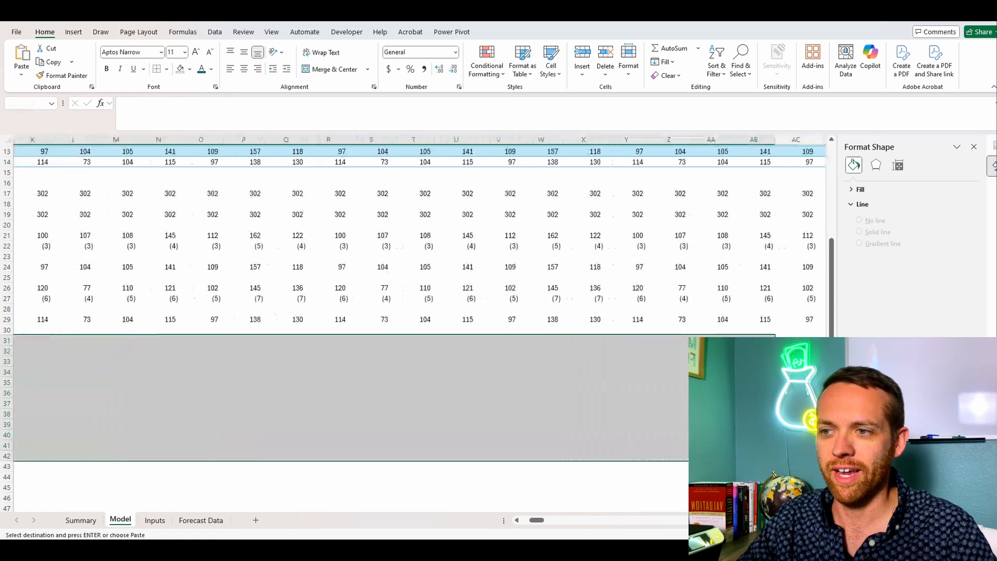
pyautogui.press('Return')
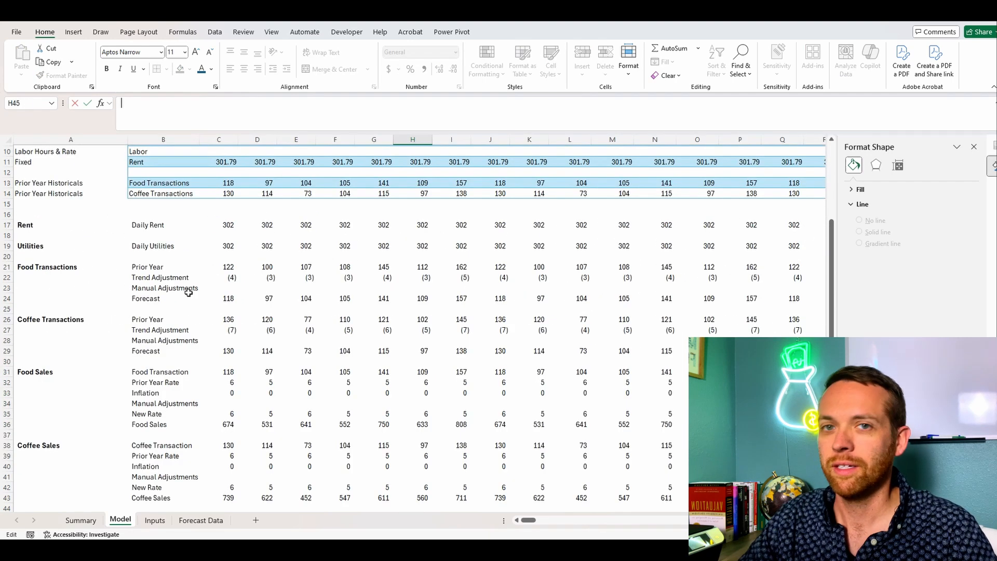
# Step: Link the Coffee Sales row of the model table to the calculation below by setting C5 to =C43
pyautogui.scroll(3, 188, 292)
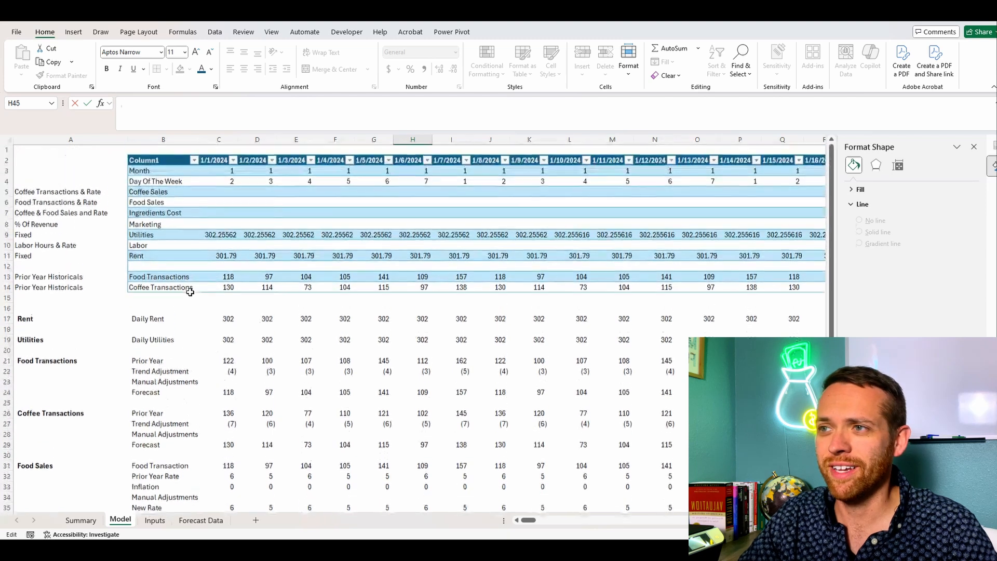
pyautogui.write('=')
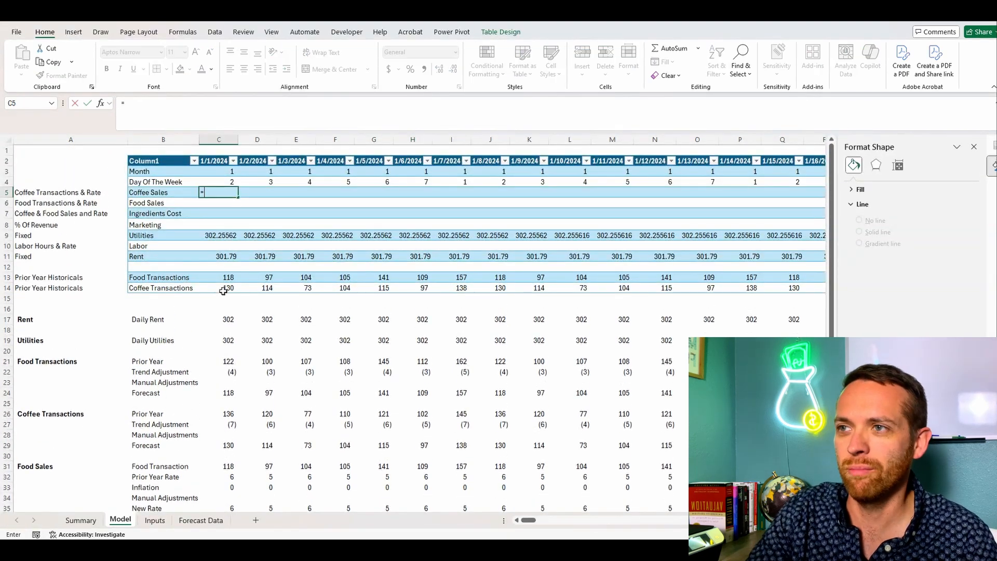
pyautogui.scroll(-3, 225, 322)
pyautogui.scroll(-2, 225, 359)
pyautogui.click(226, 464)
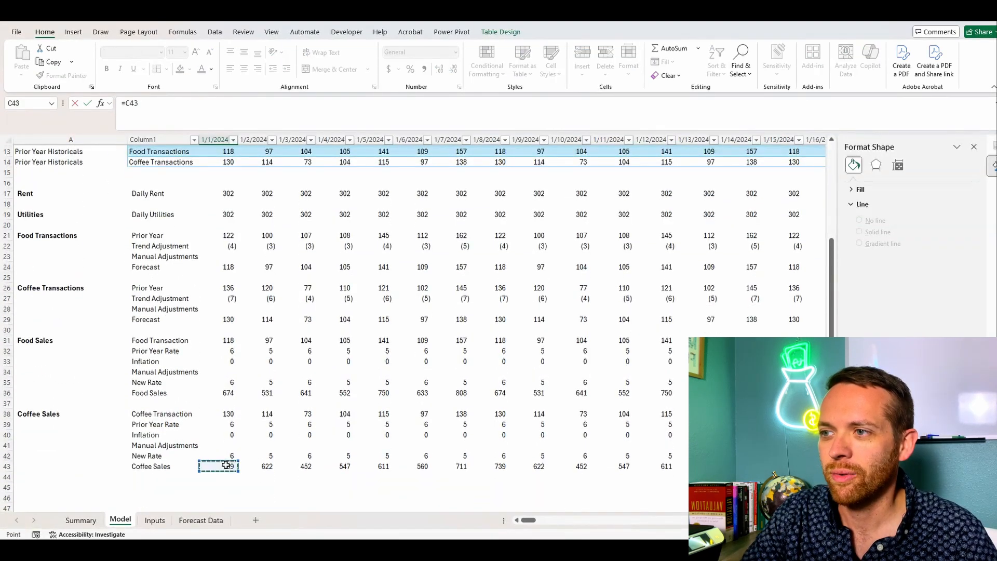
pyautogui.press('Return')
# Step: Link the table's Food Sales cell C6 to the calculated Food Sales for 1/1/2024 in C36
pyautogui.scroll(2, 254, 300)
pyautogui.write('=')
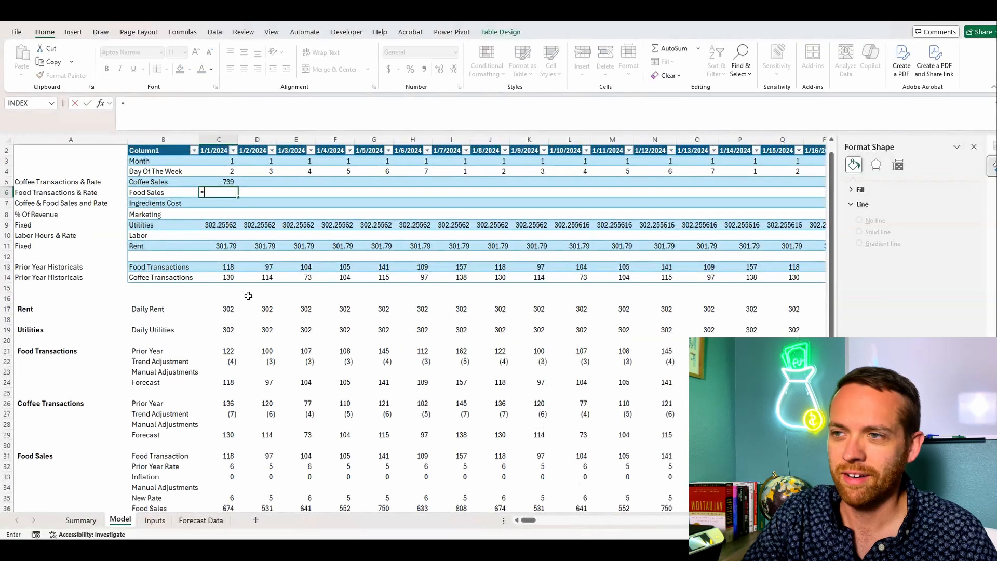
pyautogui.scroll(-5, 227, 290)
pyautogui.click(225, 353)
pyautogui.press('Return')
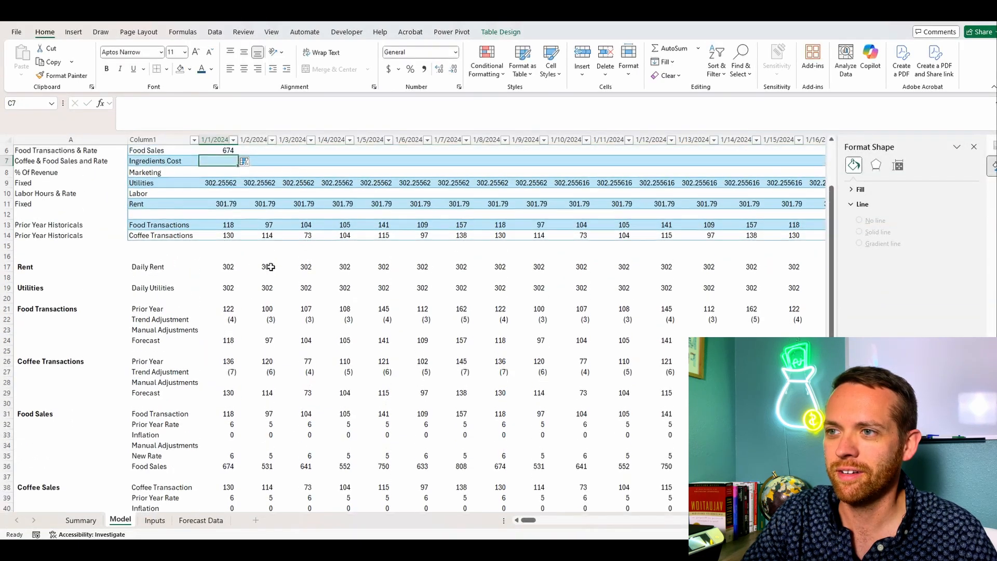
# Step: Copy the Coffee Sales and Food Sales formulas in C5:C6 across all remaining dates in the table
pyautogui.moveTo(229, 193); pyautogui.dragTo(230, 202)
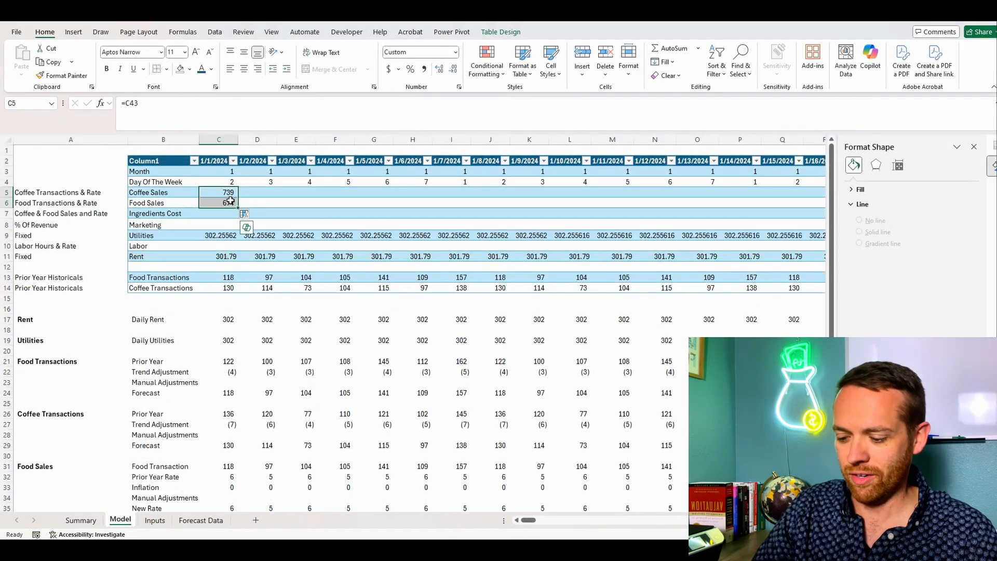
pyautogui.hotkey('ctrl', 'c')
pyautogui.hotkey('ctrl', 'shift', 'Right')
pyautogui.hotkey('ctrl', 'v')
pyautogui.press('Left')
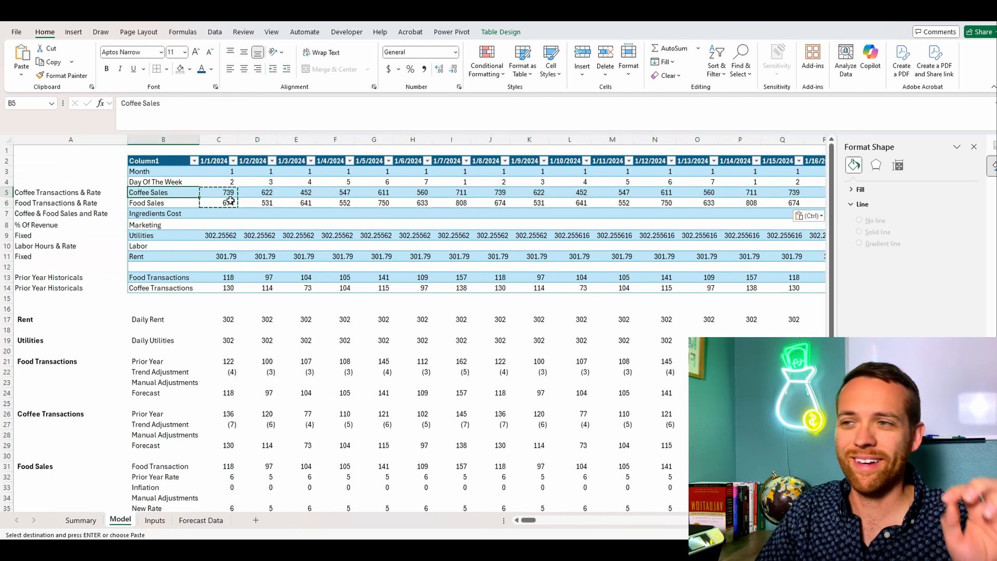
# Step: Start a new calculation block at row 45: copy the Coffee Sales heading into A45 and label B45 "Cost of Sales %"
pyautogui.click(104, 159)
pyautogui.press('Escape')
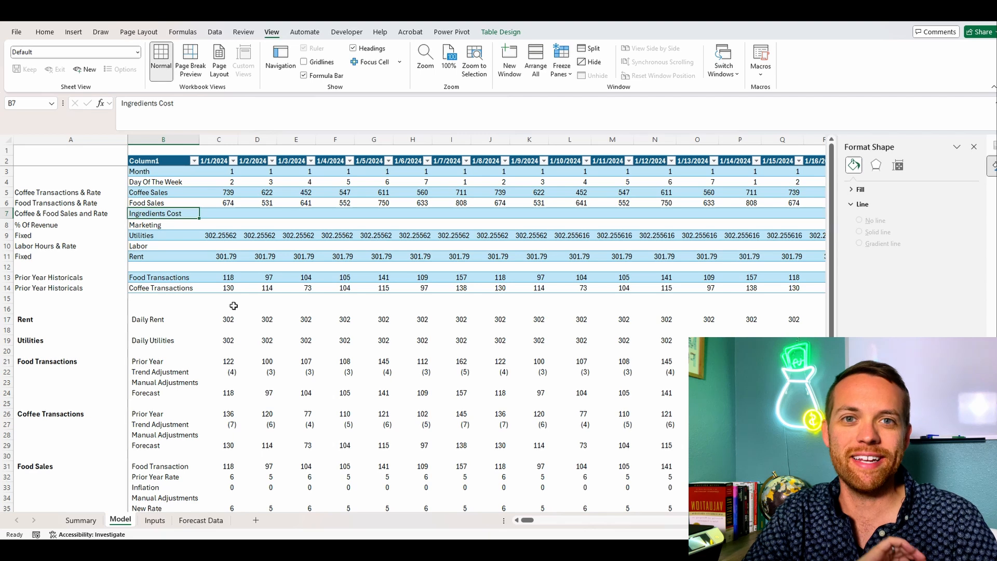
pyautogui.scroll(-7, 232, 310)
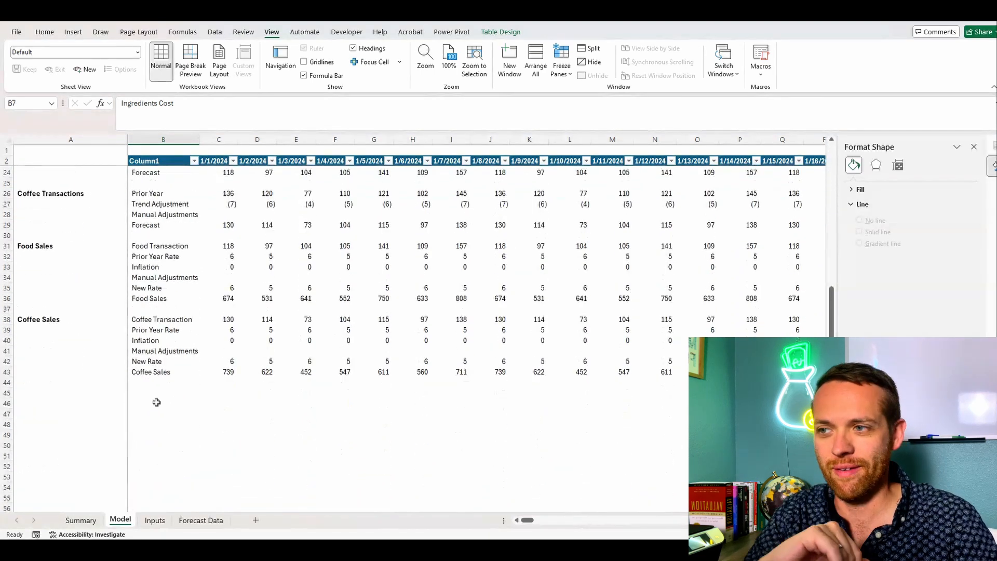
pyautogui.click(78, 400)
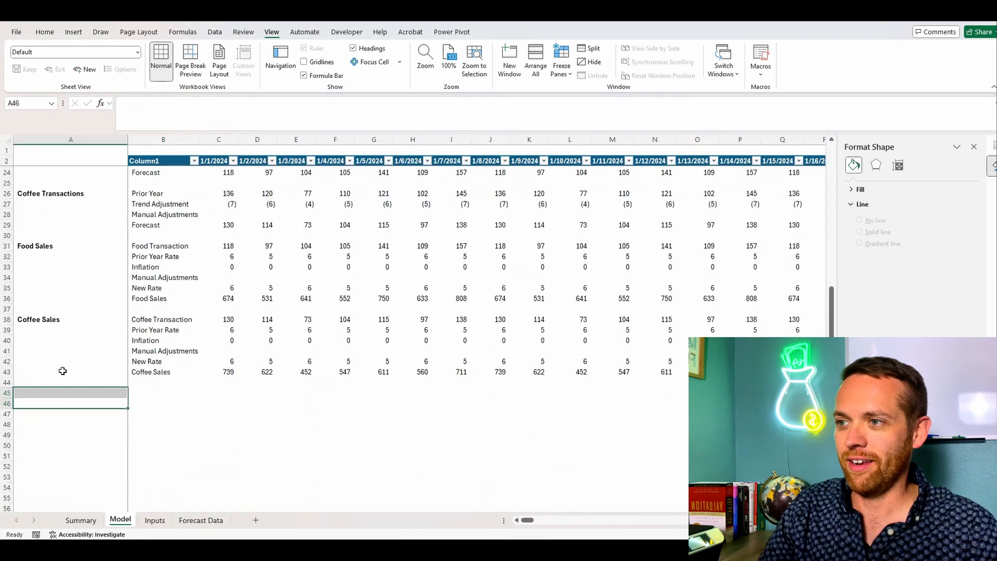
pyautogui.click(56, 320)
pyautogui.hotkey('ctrl', 'c')
pyautogui.click(67, 392)
pyautogui.hotkey('ctrl', 'v')
pyautogui.doubleClick(155, 394)
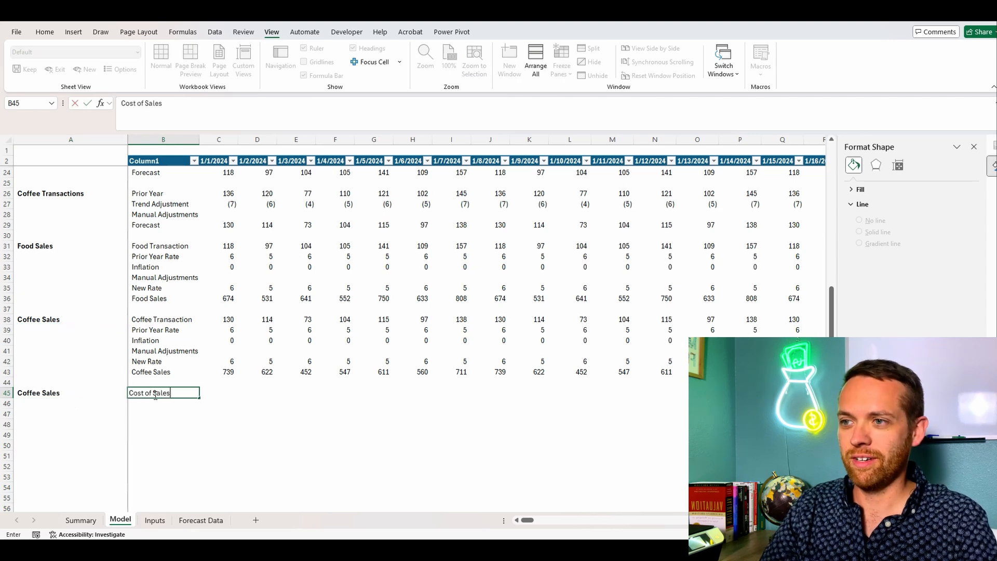
pyautogui.write('Cost of Sales %')
pyautogui.press('Return')
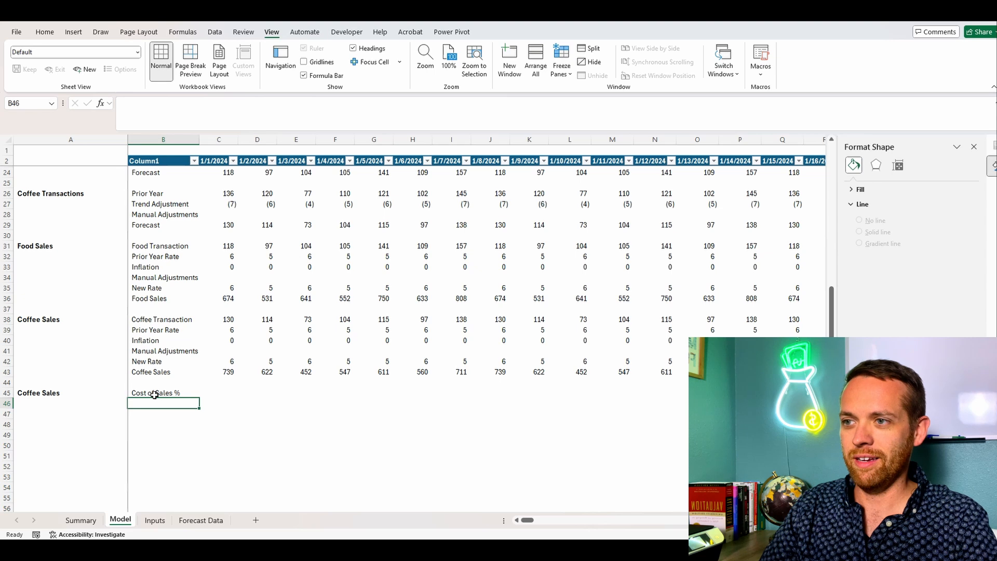
# Step: Label B46 "Sales" and total the 1/1/2024 coffee and food sales in C46 with =C43+C36
pyautogui.write('Sales')
pyautogui.press('Tab')
pyautogui.write('=')
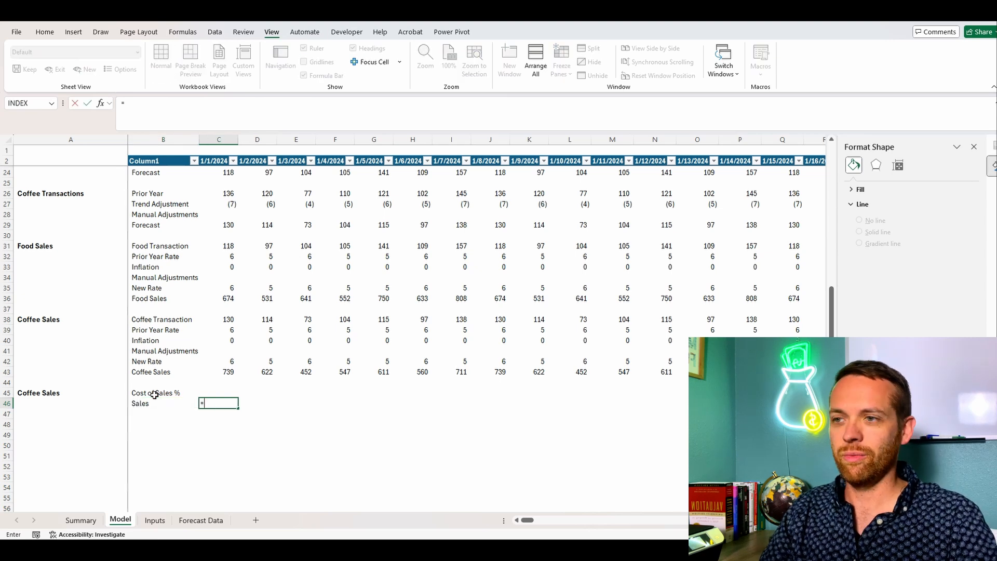
pyautogui.click(213, 373)
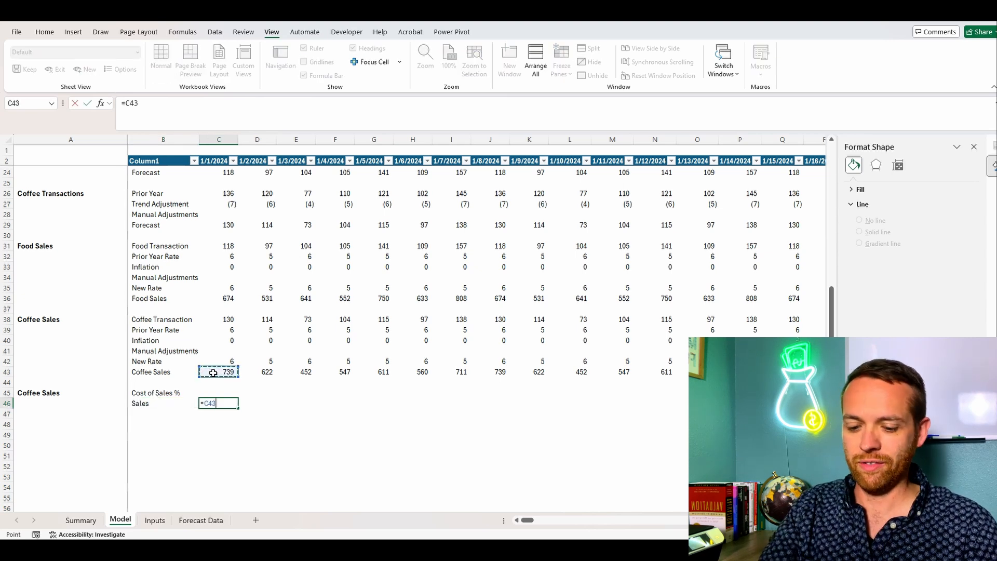
pyautogui.write('+')
pyautogui.click(223, 298)
pyautogui.press('Return')
# Step: Rename the new block's heading in A45 to "Ingredient Cost"
pyautogui.click(164, 413)
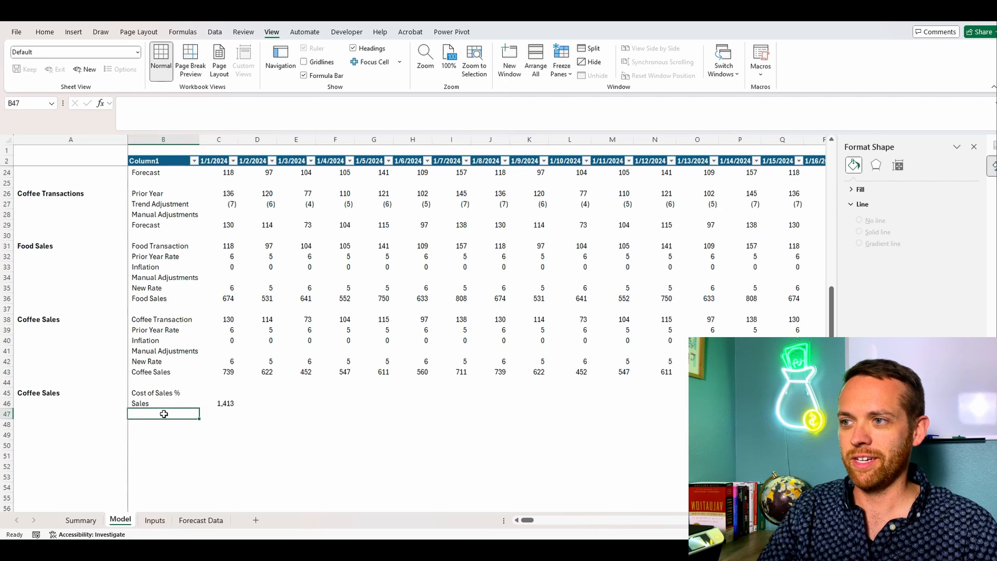
pyautogui.press('Left')
pyautogui.press('Up')
pyautogui.press('Up')
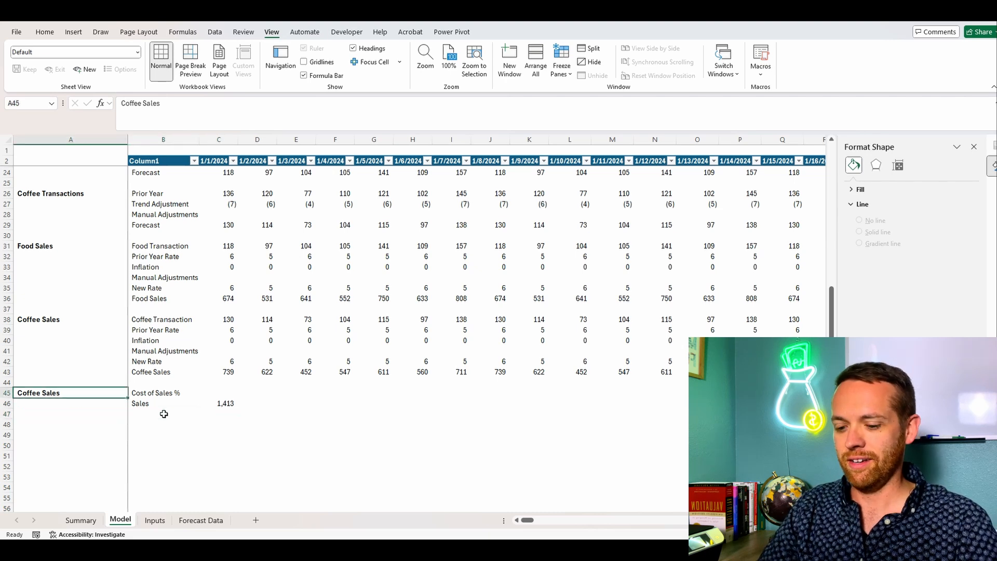
pyautogui.write('Ingrei')
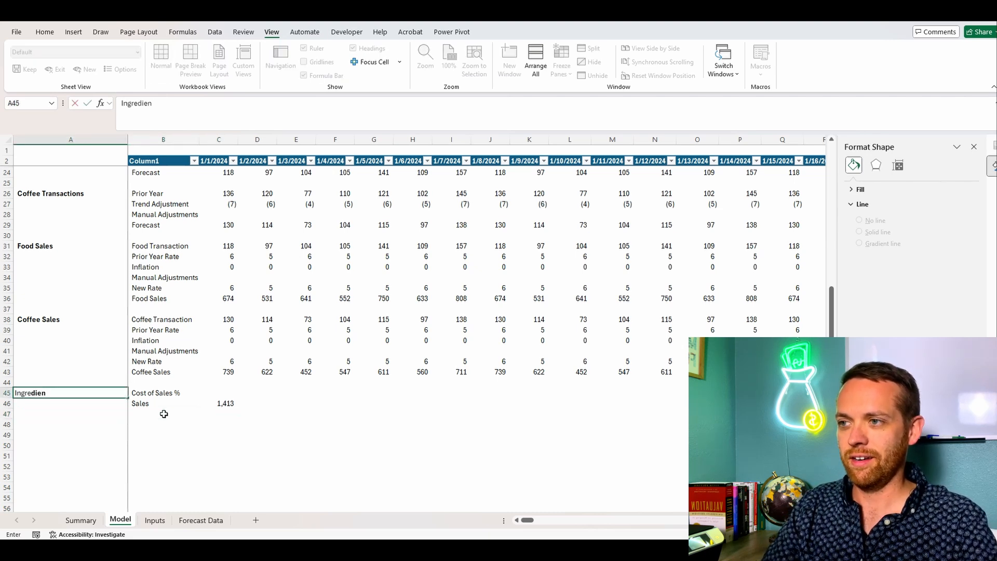
pyautogui.write('dient Cost')
pyautogui.press('Return')
# Step: Label B47 "Ingredient Cost" beneath the Sales row of the new block
pyautogui.press('Up')
pyautogui.press('Down')
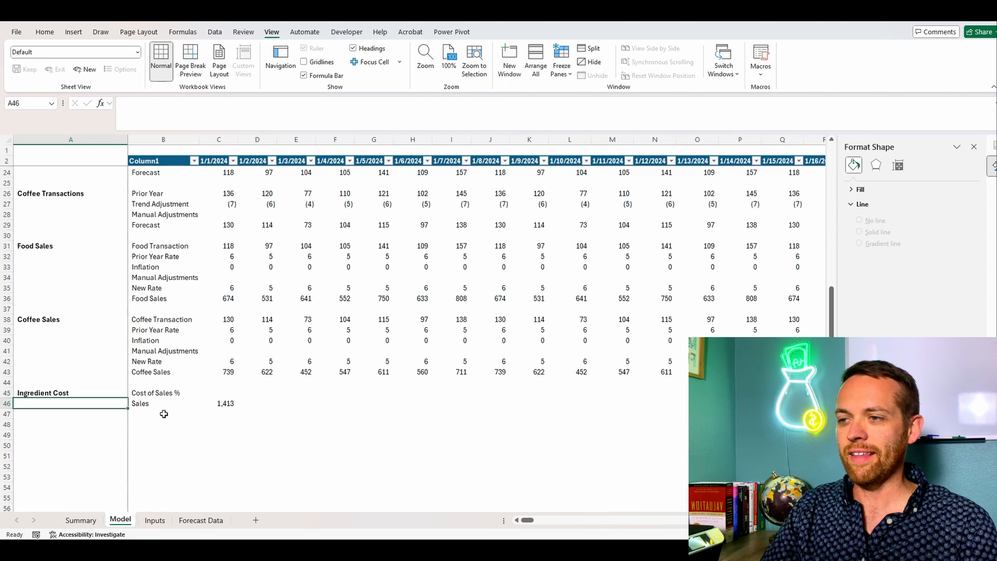
pyautogui.press('Down')
pyautogui.press('Right')
pyautogui.write('i')
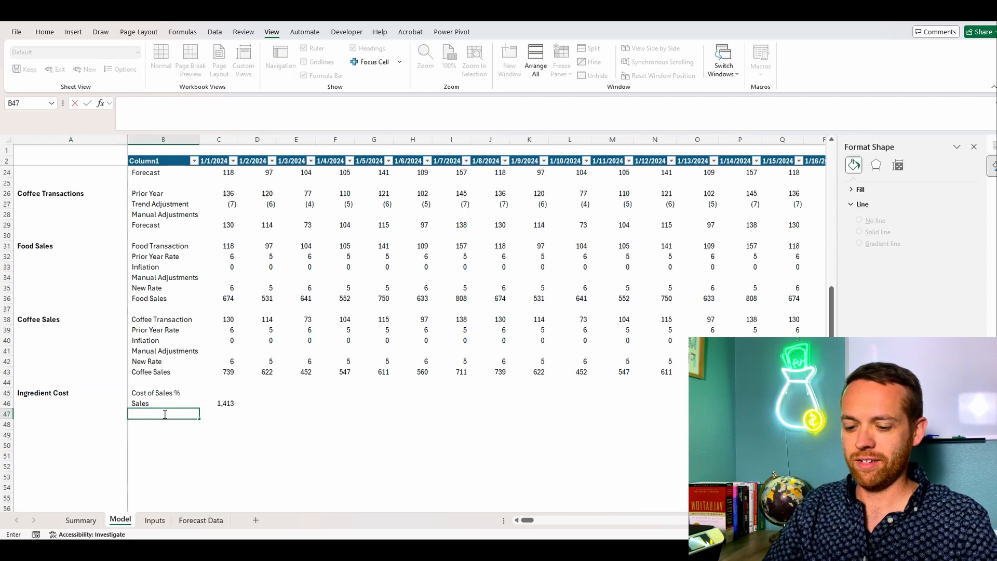
pyautogui.write('ngredient')
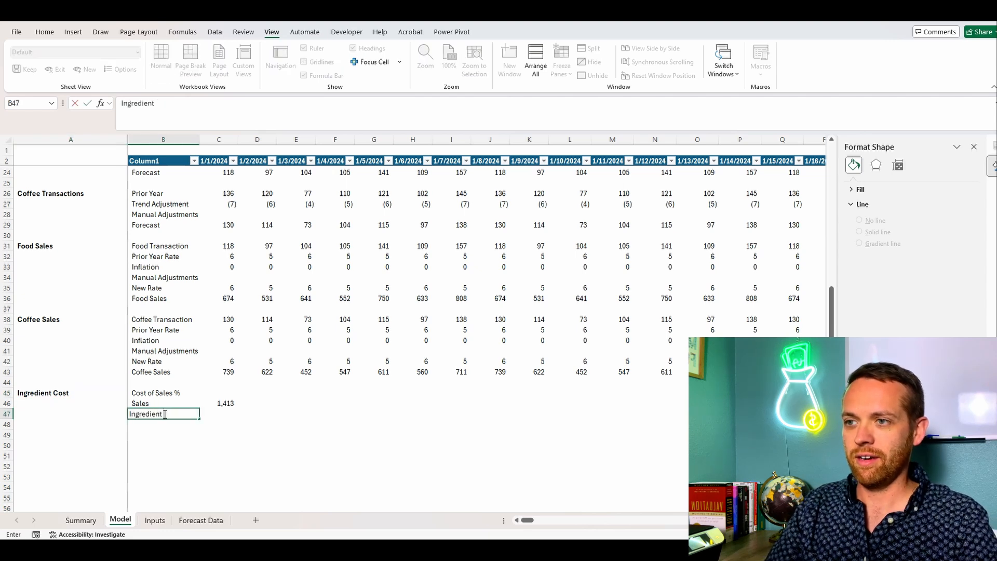
pyautogui.write(' Cost')
pyautogui.press('Tab')
# Step: Begin the Cost of Sales % formula in C45 with the "Coffee Sales" SUMIFS taken from the Prior Year Rate formula in C39
pyautogui.press('Up')
pyautogui.press('Up')
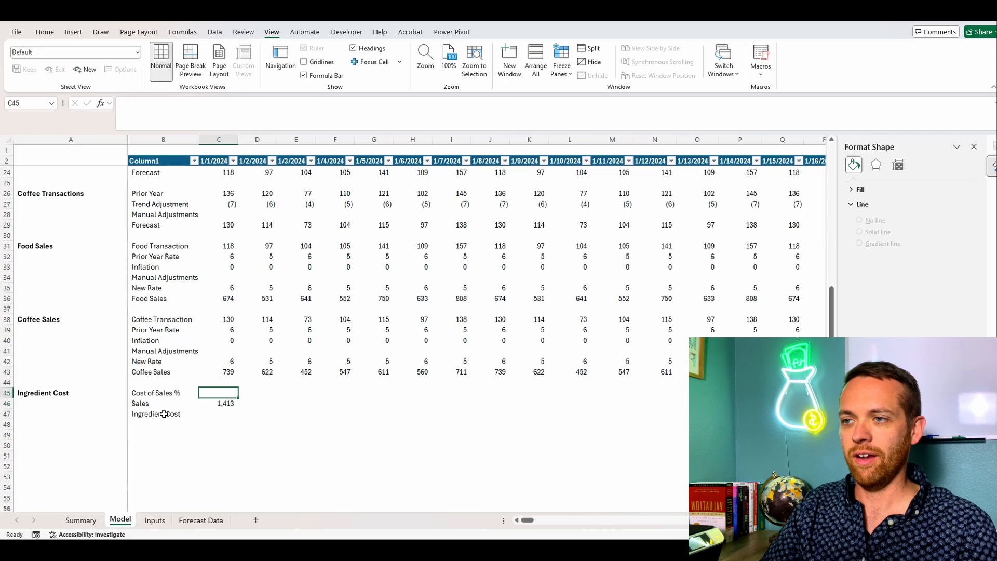
pyautogui.click(210, 375)
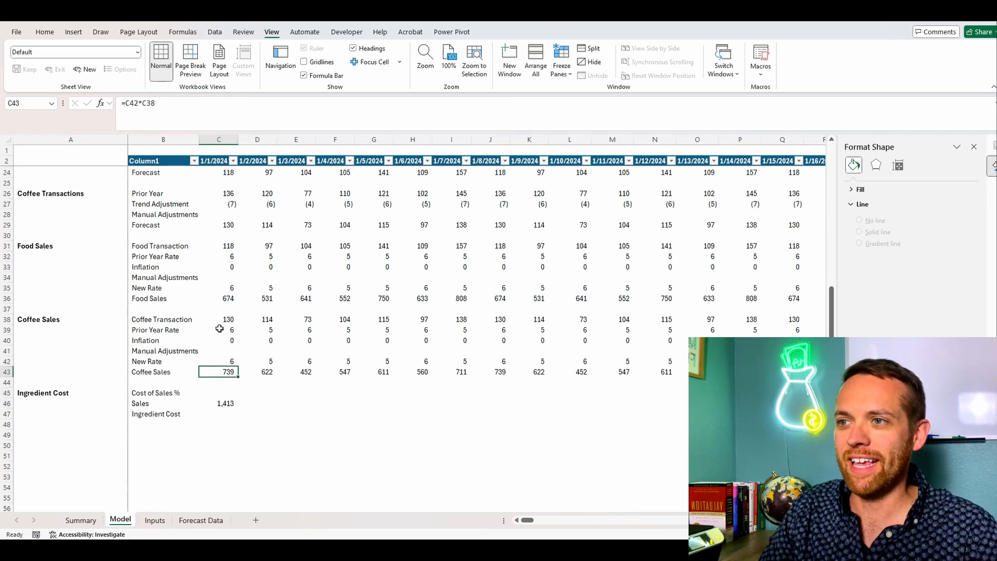
pyautogui.click(220, 329)
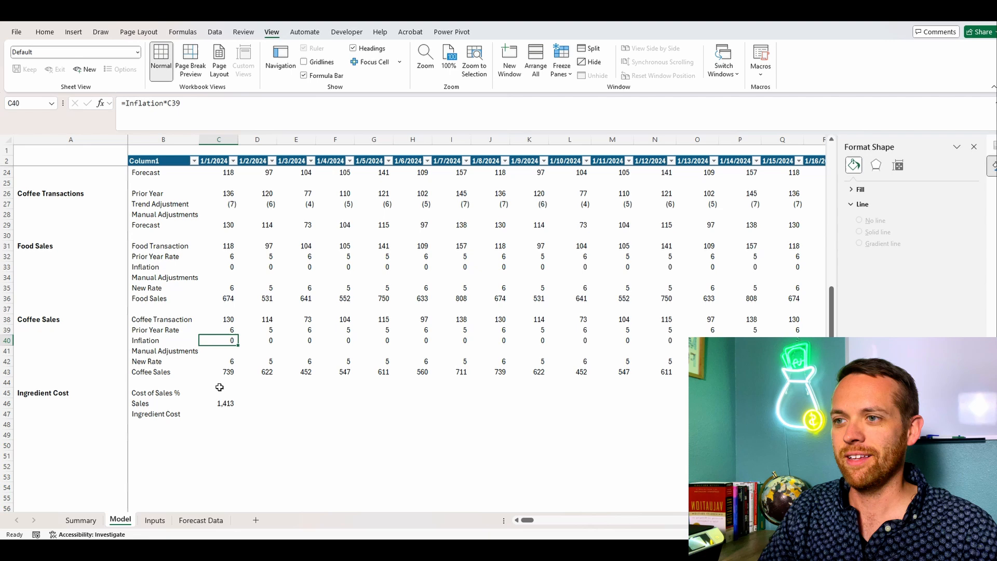
pyautogui.press('Down')
pyautogui.press('Down')
pyautogui.press('Down')
pyautogui.press('Down')
pyautogui.press('Down')
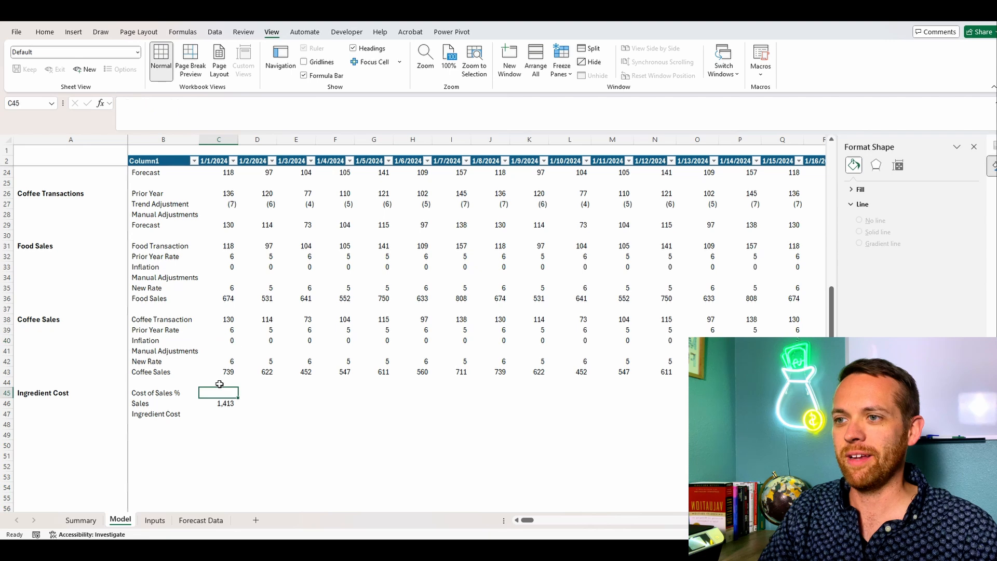
pyautogui.hotkey('ctrl', 'v')
pyautogui.click(125, 103)
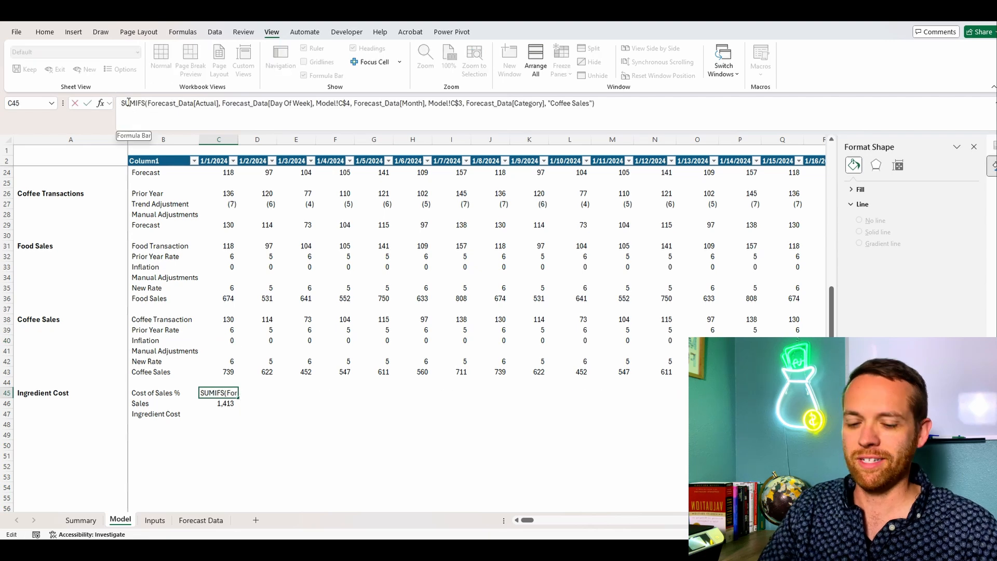
pyautogui.write('=')
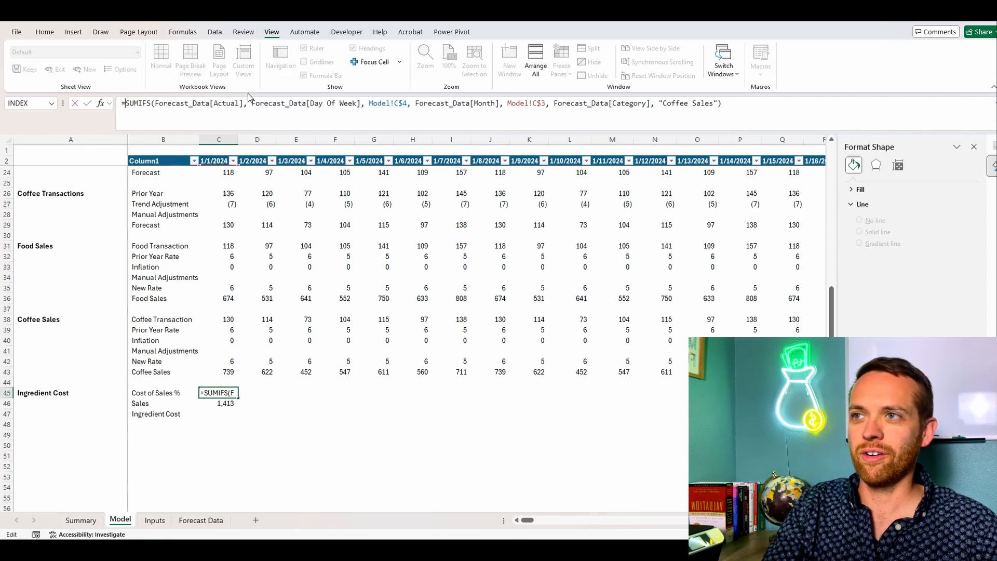
pyautogui.click(732, 104)
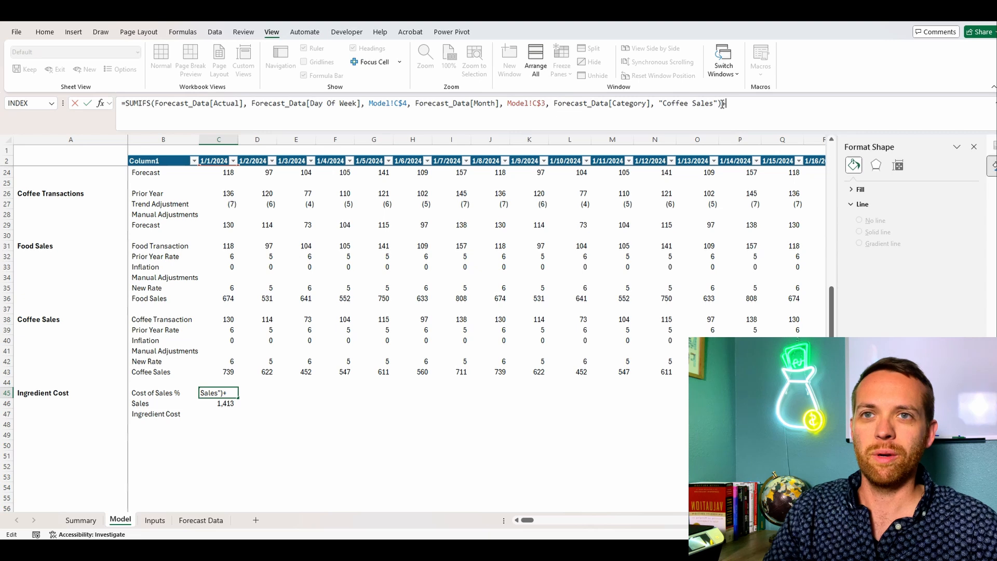
# Step: Add a second copy of the SUMIFS to the C45 formula with its category changed to "Food Sales"
pyautogui.moveTo(723, 103); pyautogui.dragTo(121, 103)
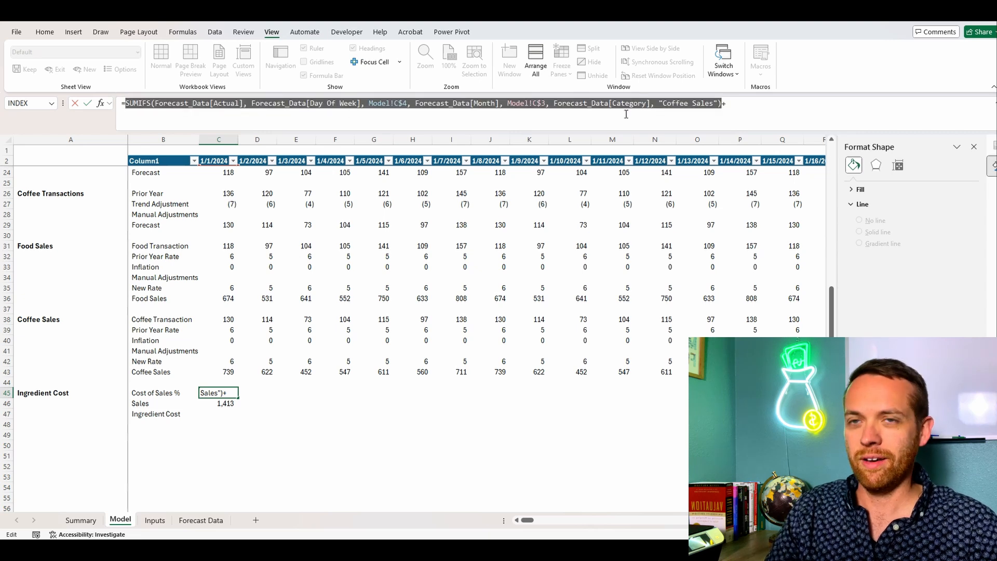
pyautogui.write('+')
pyautogui.hotkey('ctrl', 'v')
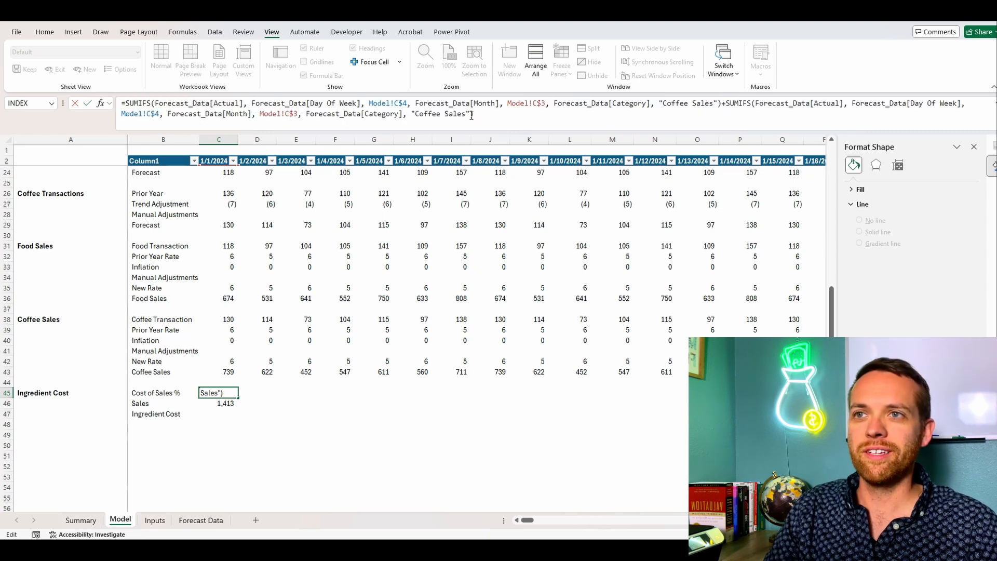
pyautogui.moveTo(467, 114); pyautogui.dragTo(418, 114)
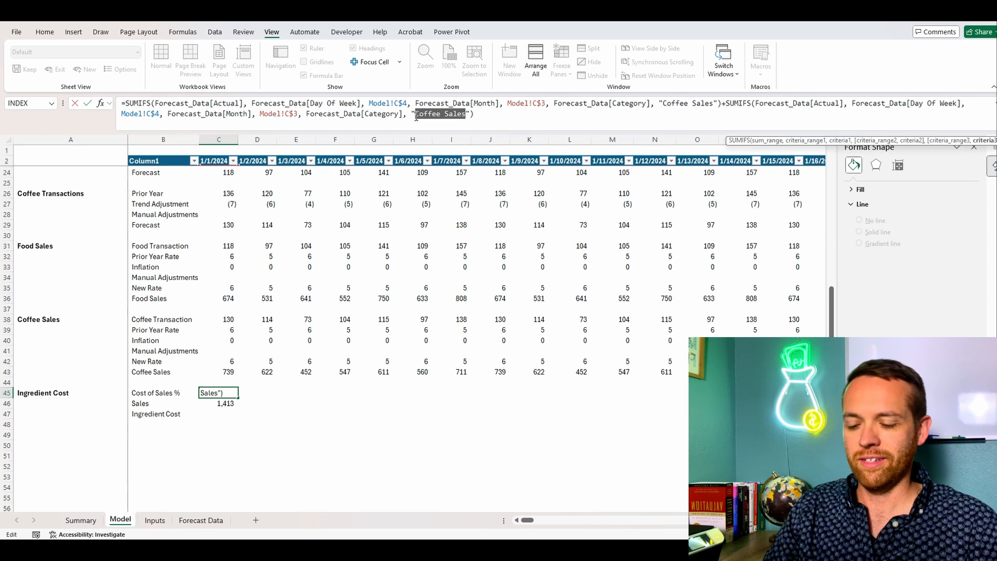
pyautogui.write('Food Sales')
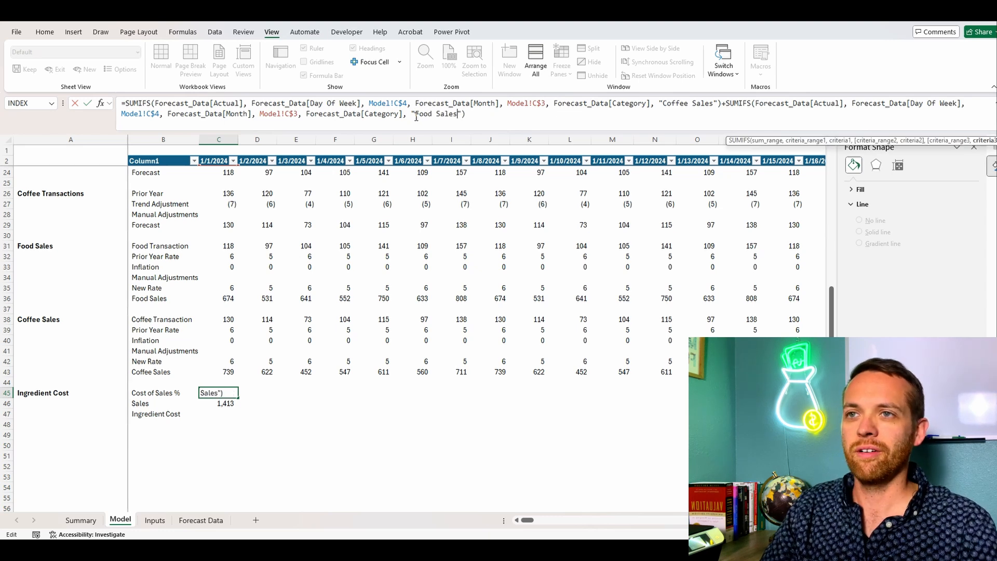
pyautogui.click(496, 115)
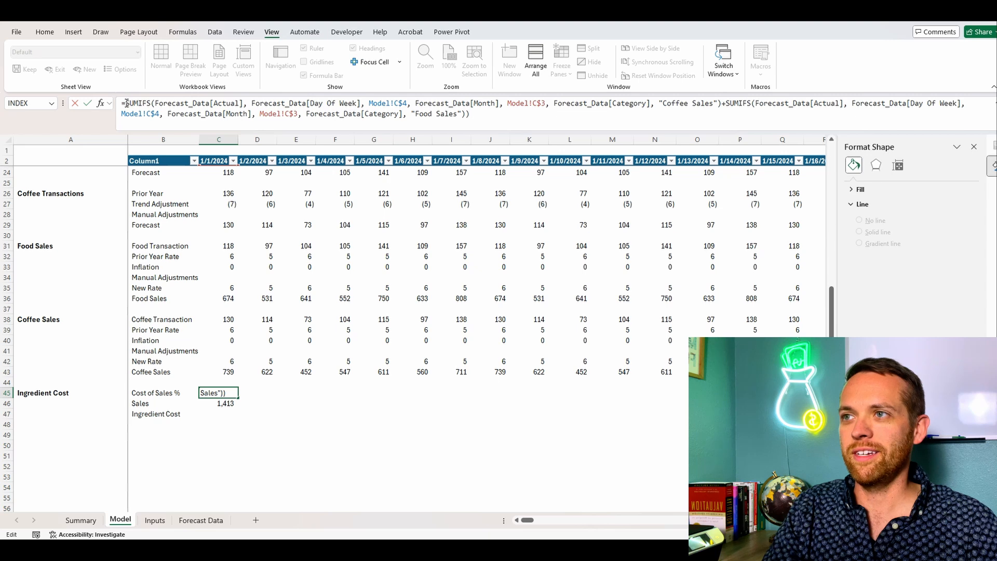
# Step: Bracket the two sales SUMIFS in C45 as the divisor of an "Ingredients Cost" SUMIFS, and format the cell as a percentage with one decimal
pyautogui.click(126, 103)
pyautogui.write('(')
pyautogui.click(491, 113)
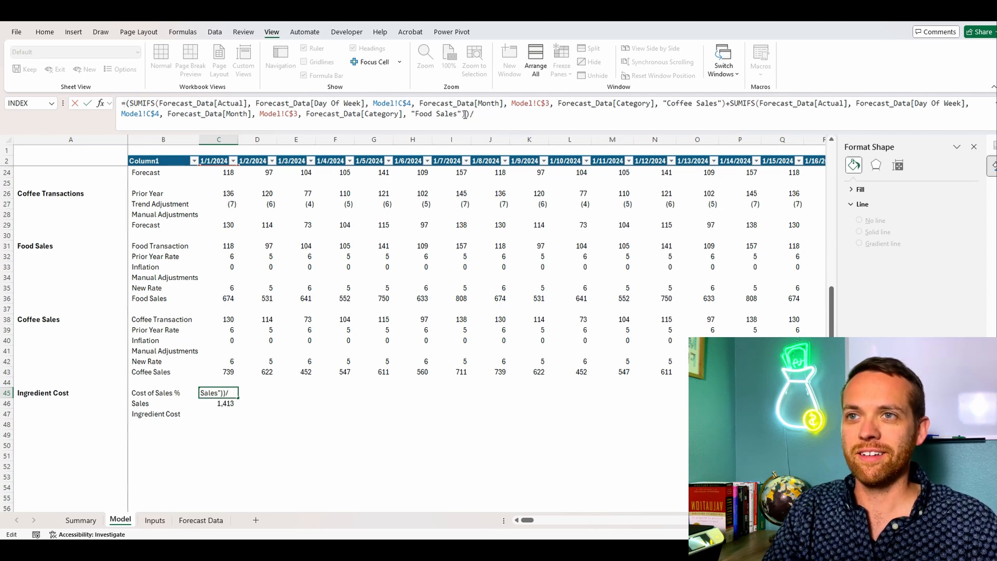
pyautogui.moveTo(465, 115); pyautogui.dragTo(735, 107)
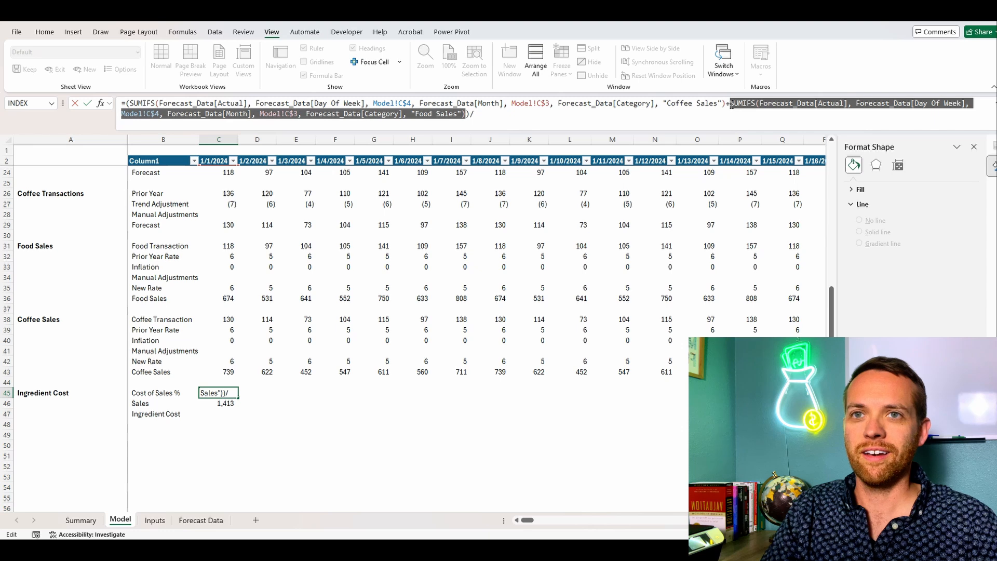
pyautogui.write('/')
pyautogui.write('SUMIFS(Forecast_Data[Actual], Forecast_Data[Day Of Week], Model!C$4, Forecast_Data[Month], Model!C$3, Forecast_Data[Category], "Food Sales")')
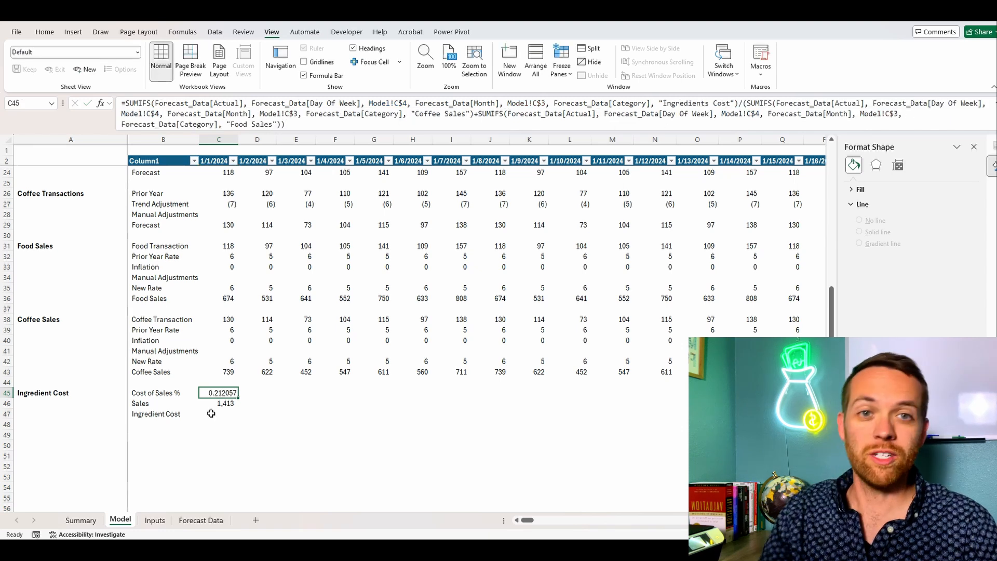
pyautogui.click(44, 32)
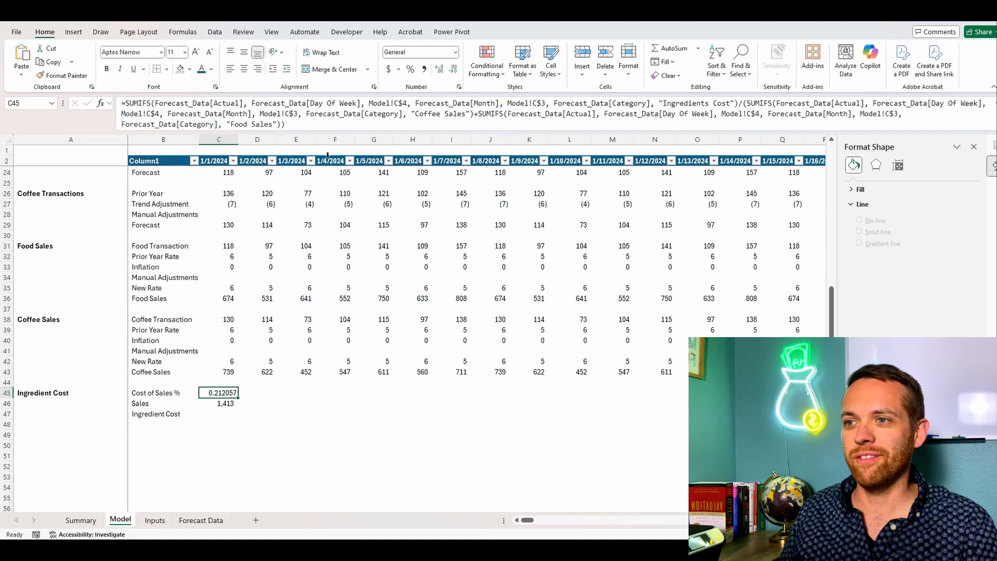
pyautogui.click(409, 70)
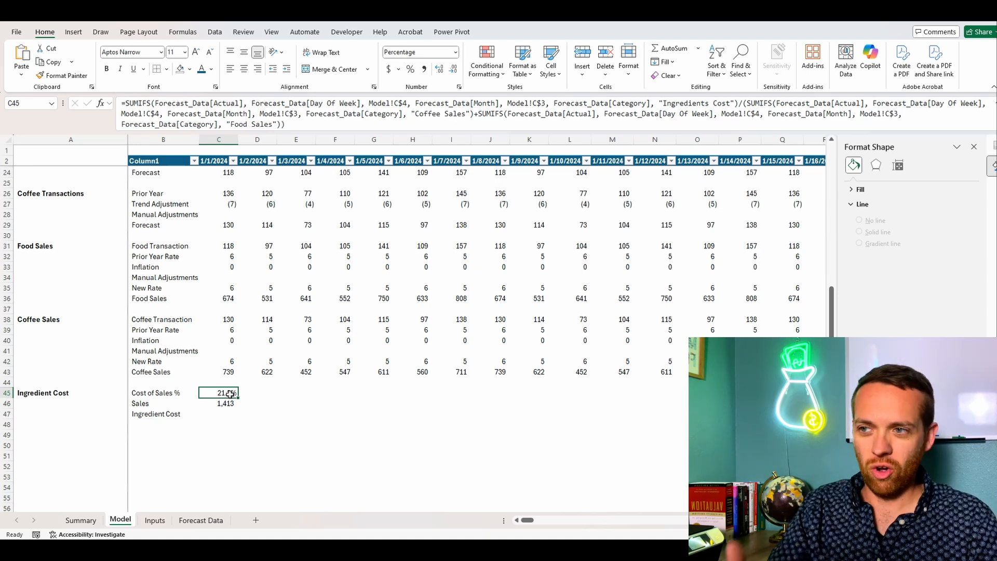
# Step: Calculate the 1/1/2024 Ingredient Cost in C47 with =C45*C46
pyautogui.click(232, 414)
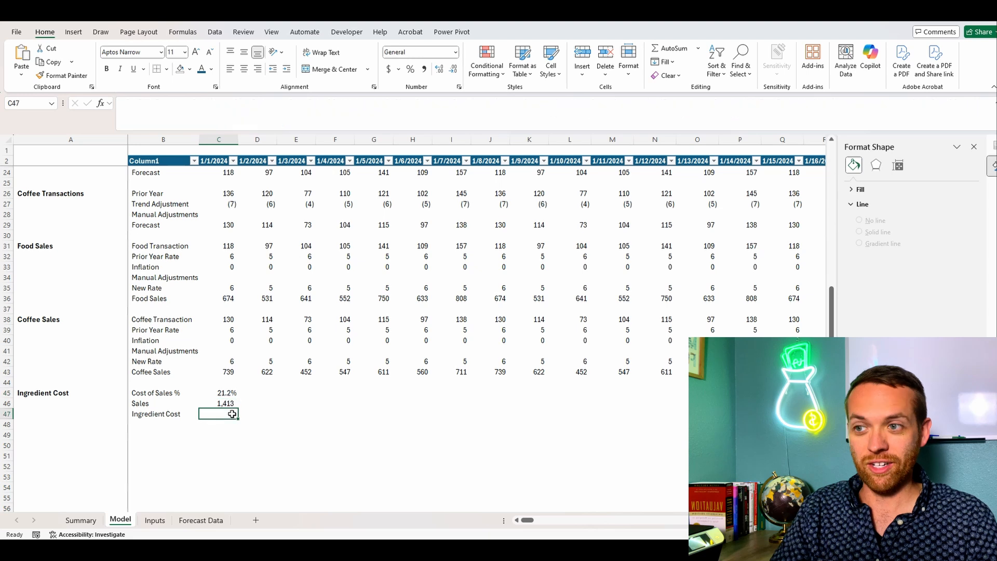
pyautogui.write('=')
pyautogui.press('Up')
pyautogui.press('Up')
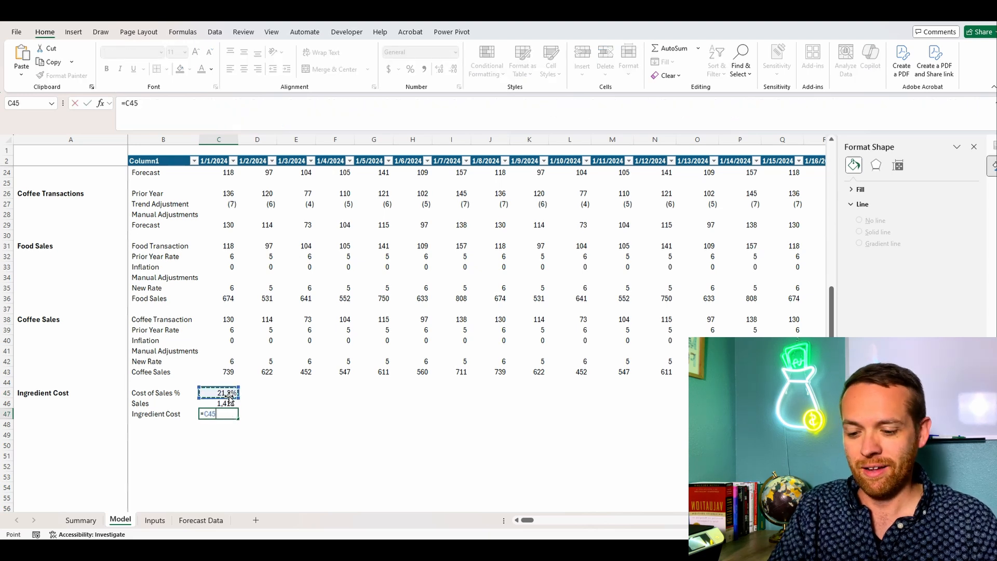
pyautogui.write('*')
pyautogui.press('Up')
pyautogui.press('Return')
pyautogui.click(231, 414)
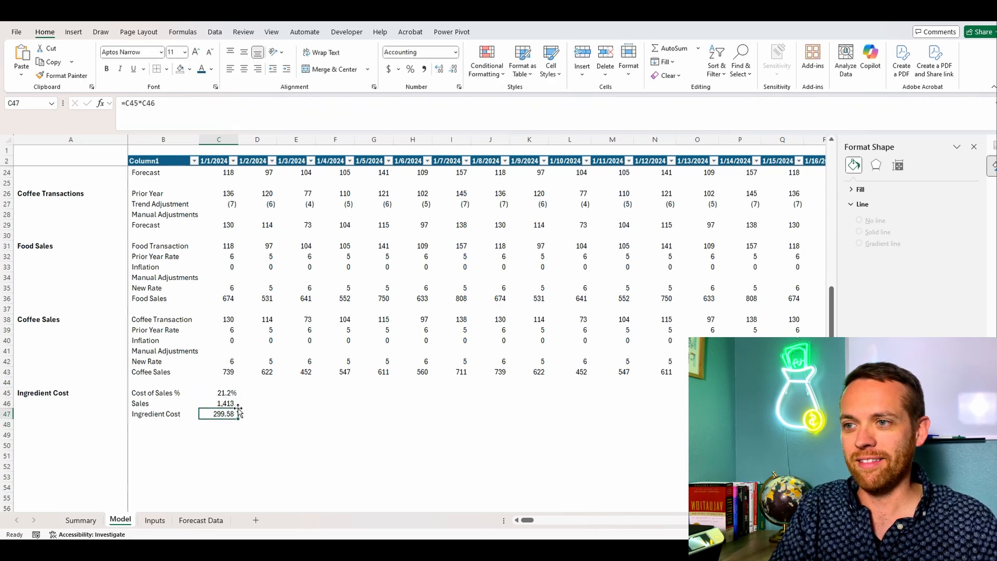
# Step: Copy the Ingredient Cost block's formulas in C45:C47 across the remaining date columns
pyautogui.scroll(1, 258, 407)
pyautogui.moveTo(228, 423); pyautogui.dragTo(232, 446)
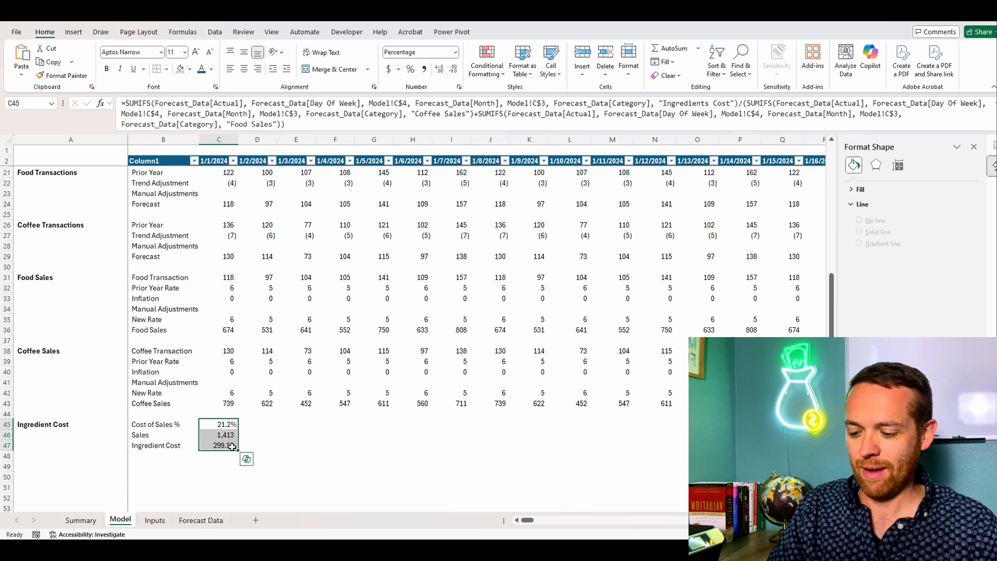
pyautogui.hotkey('ctrl', 'c')
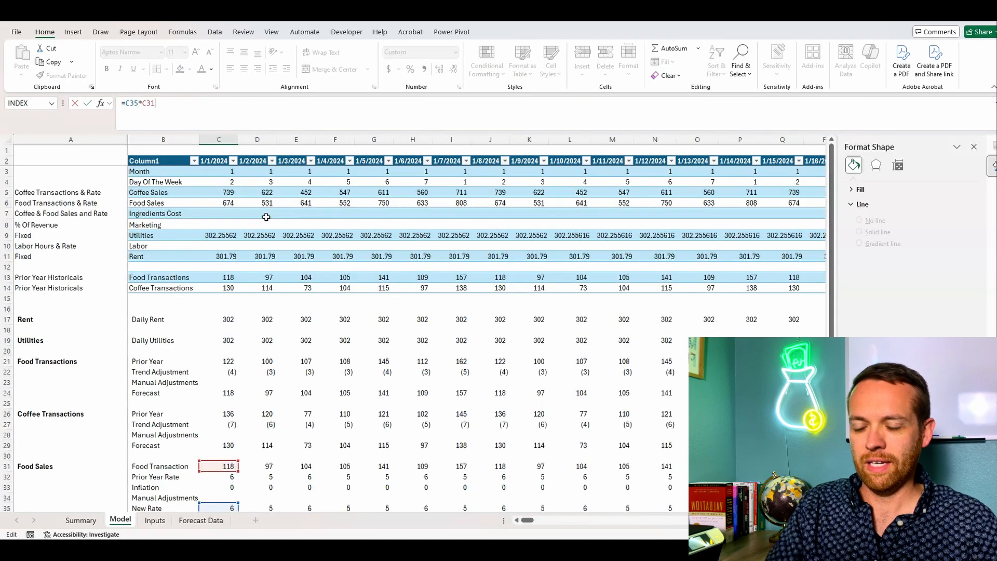
# Step: Link the table's Ingredients Cost cell C7 to the calculated 1/1/2024 Ingredient Cost with =C47
pyautogui.click(218, 215)
pyautogui.write('=')
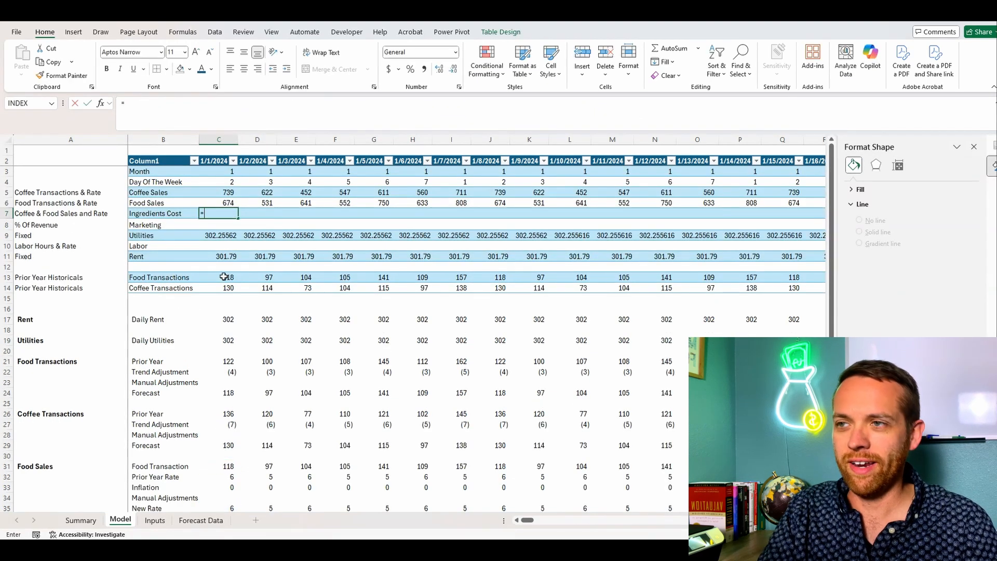
pyautogui.scroll(-5, 235, 310)
pyautogui.scroll(-3, 235, 310)
pyautogui.click(224, 381)
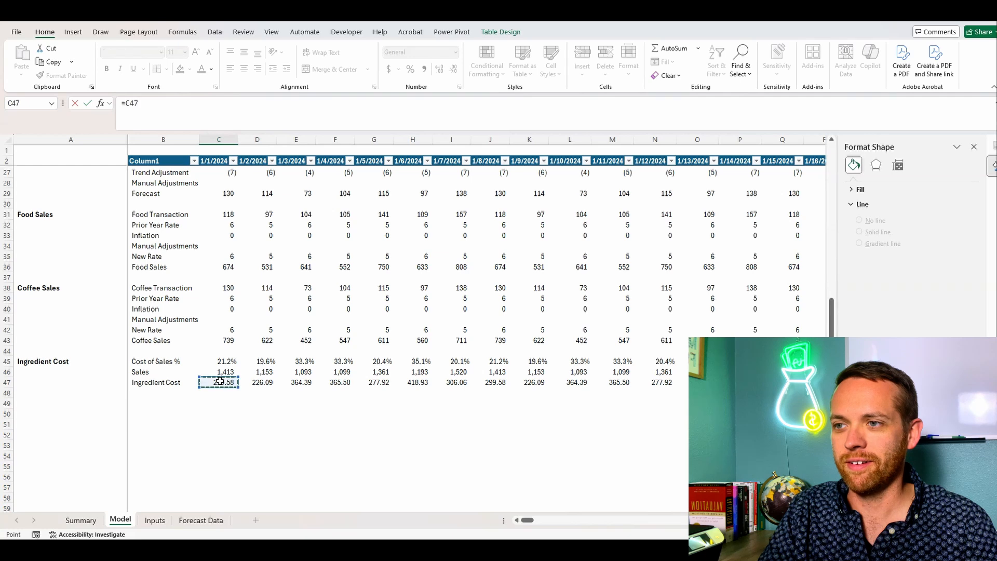